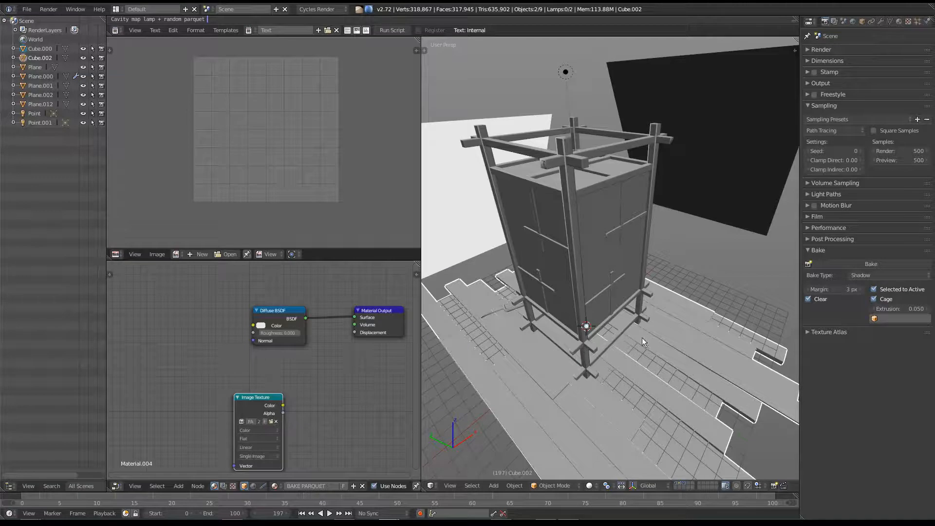
Show only the scene layer that contains the game-ready lamp frame and parquet planks.
{"action": "middle_click_drag", "start_coordinate": [659, 361], "coordinate": [628, 328]}
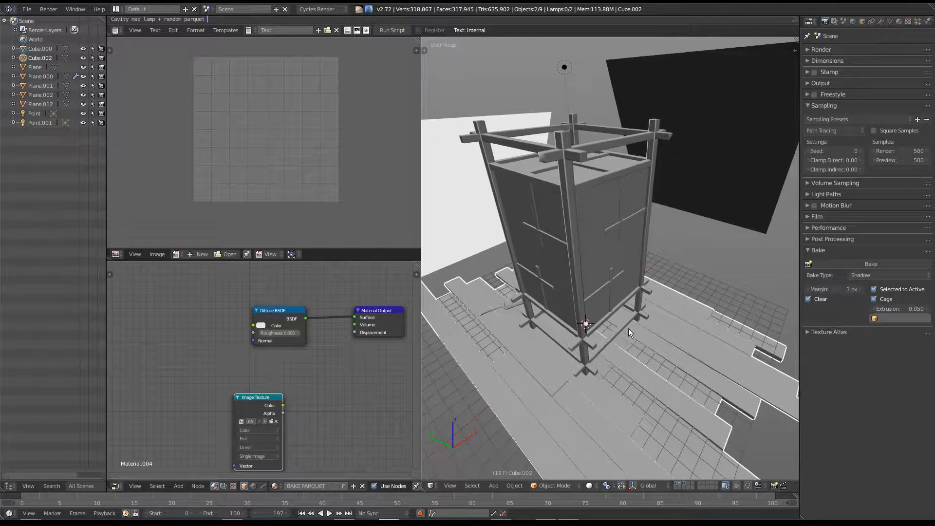
{"action": "left_click", "coordinate": [682, 483]}
{"action": "middle_click_drag", "start_coordinate": [624, 381], "coordinate": [650, 370]}
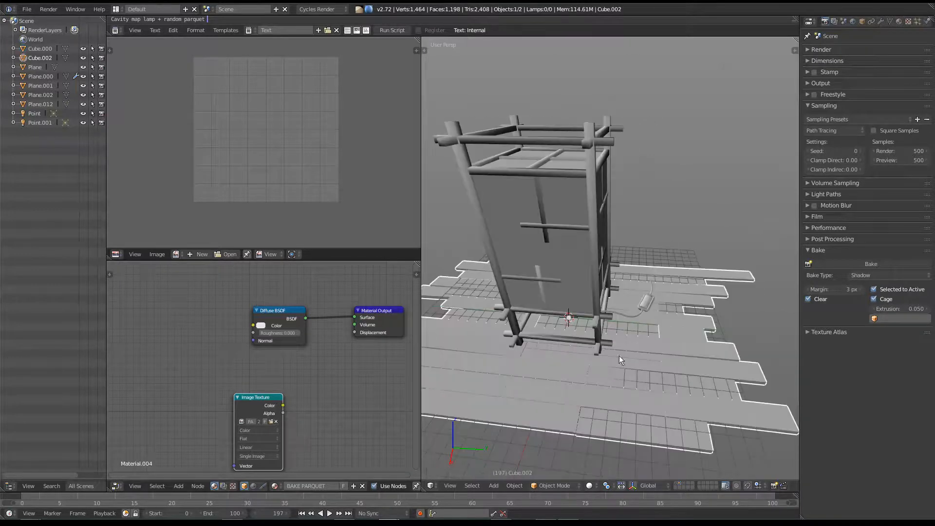
Replace the lamp frame's BAKING LAMPE JAP material with a new material named CHECK BAKE LAMP.
{"action": "right_click", "coordinate": [565, 249]}
{"action": "left_click", "coordinate": [900, 22]}
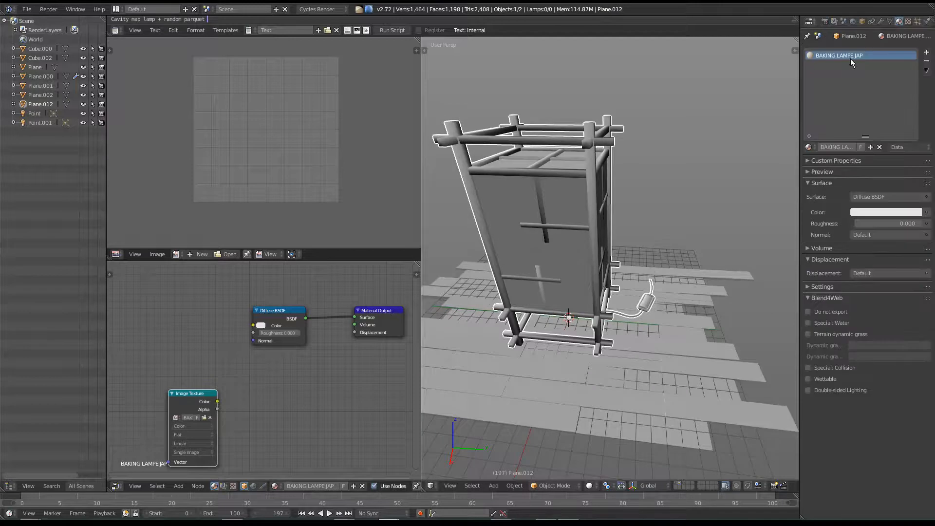
{"action": "left_click", "coordinate": [927, 61]}
{"action": "left_click", "coordinate": [835, 147]}
{"action": "double_click", "coordinate": [836, 149]}
{"action": "type", "text": "CHECK BAKE"}
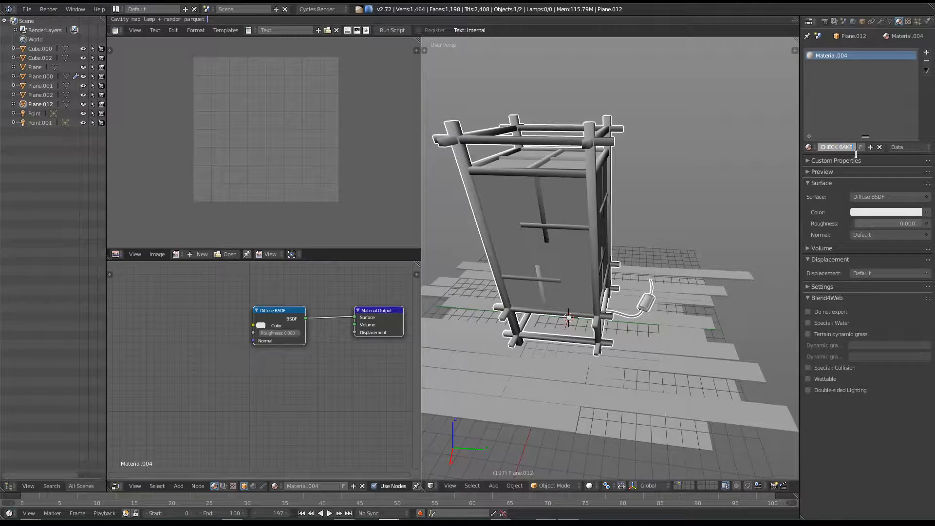
{"action": "key", "text": "Return"}
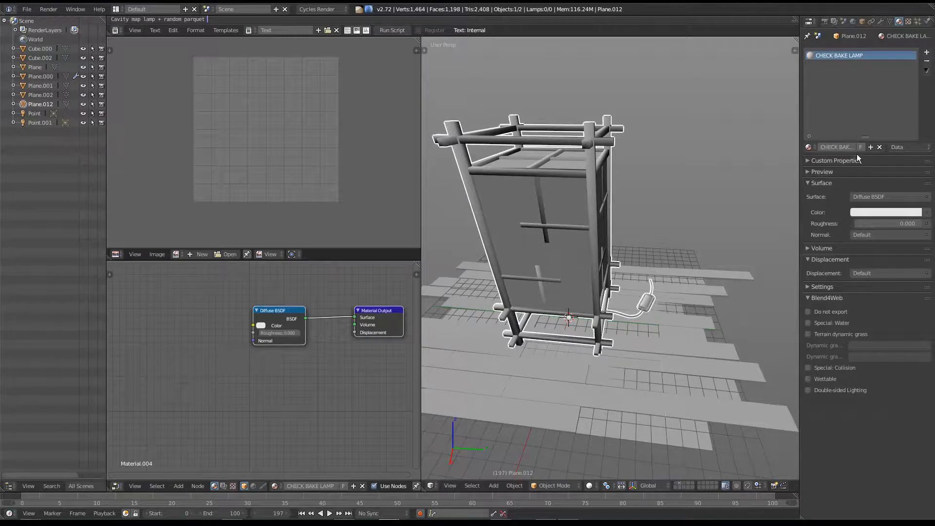
Replace the parquet planks' material with a new material named CHECK BAKE PARQUET.
{"action": "right_click", "coordinate": [691, 339]}
{"action": "left_click", "coordinate": [927, 63]}
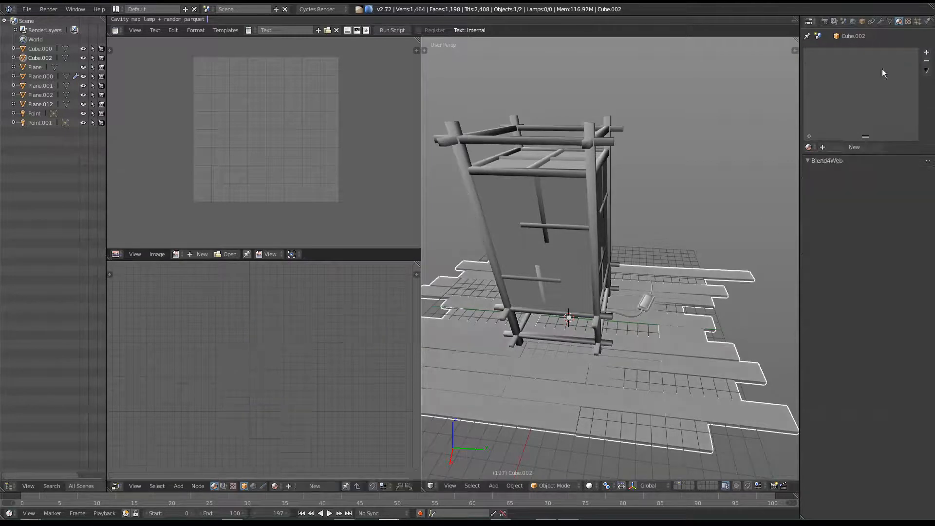
{"action": "left_click", "coordinate": [854, 146]}
{"action": "double_click", "coordinate": [834, 148]}
{"action": "type", "text": "CHECK BAKE"}
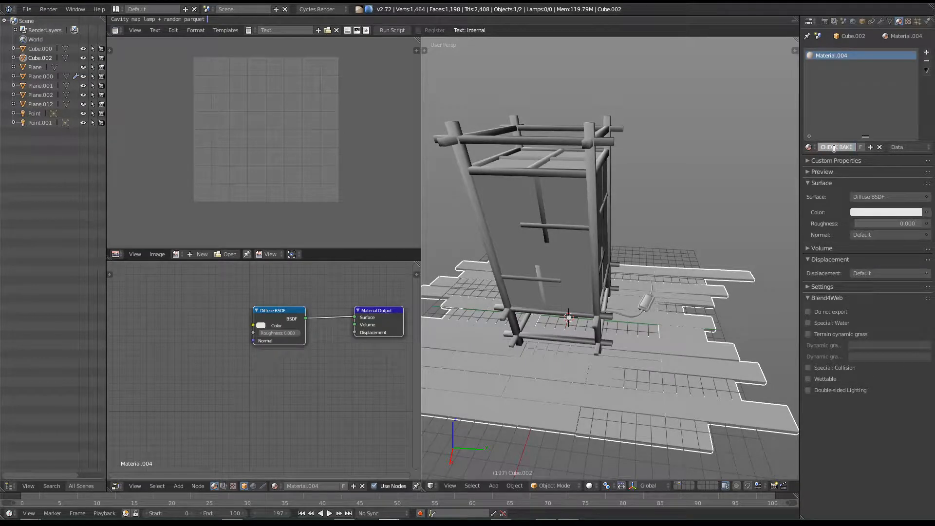
{"action": "key", "text": "Return"}
In the parquet material, replace the Diffuse BSDF with an Emission shader feeding the Material Output's Surface.
{"action": "middle_click_drag", "start_coordinate": [346, 349], "coordinate": [340, 346]}
{"action": "left_click_drag", "start_coordinate": [328, 286], "coordinate": [334, 344], "text": "ctrl"}
{"action": "right_click", "coordinate": [286, 307]}
{"action": "key", "text": "x"}
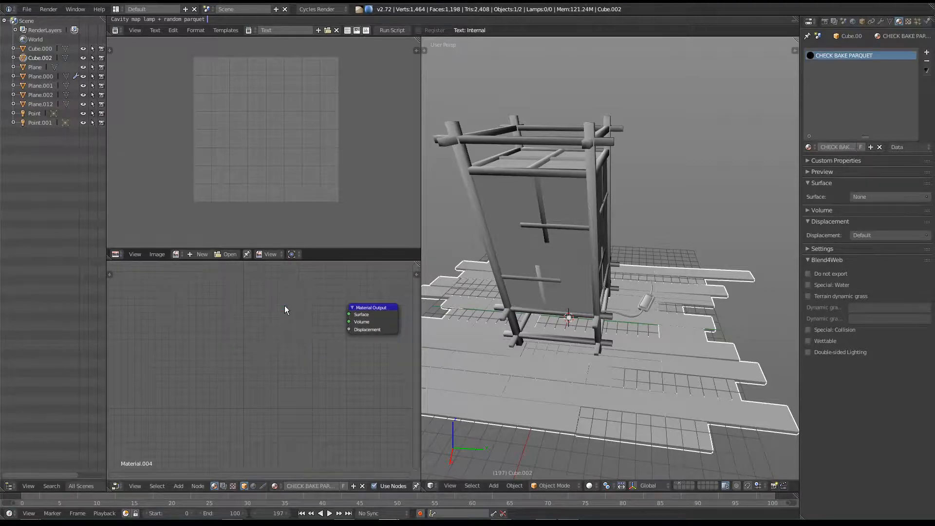
{"action": "key", "text": "shift+a"}
{"action": "left_click", "coordinate": [284, 273]}
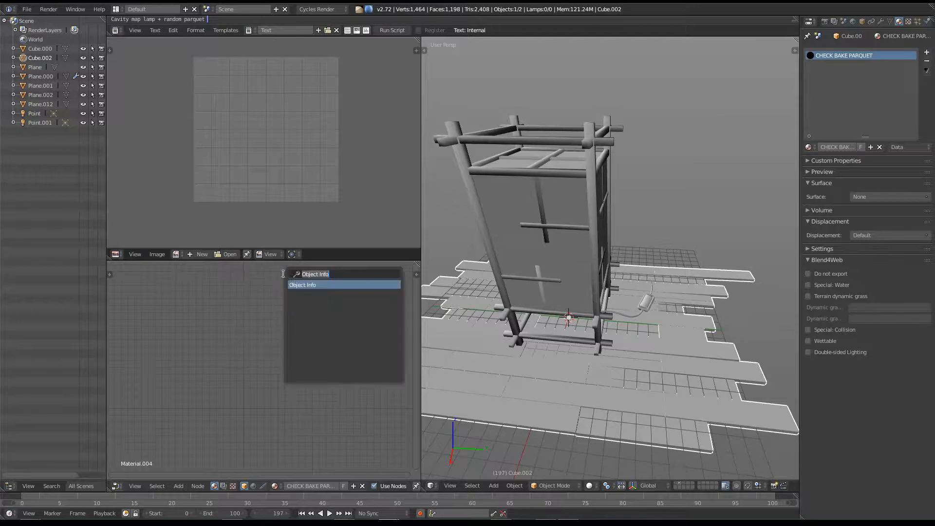
{"action": "type", "text": "emi"}
{"action": "left_click", "coordinate": [296, 285]}
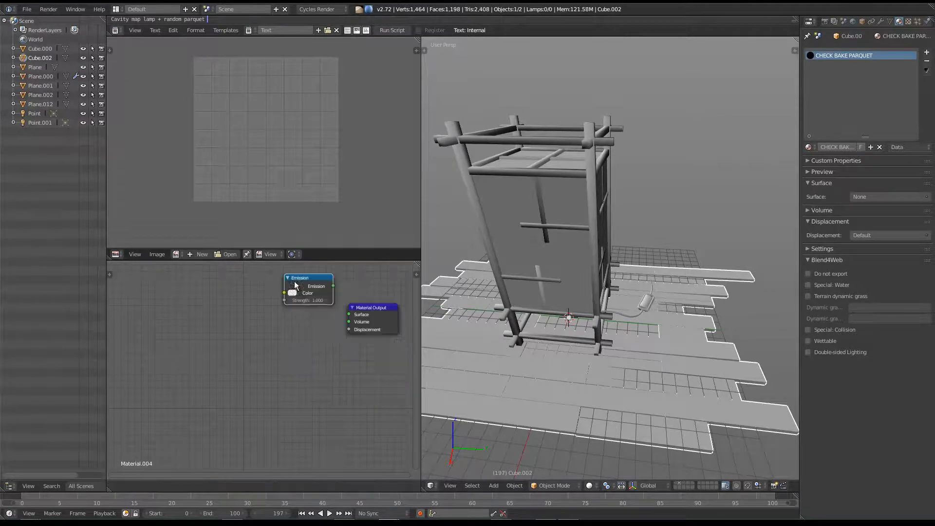
{"action": "left_click_drag", "start_coordinate": [319, 325], "coordinate": [349, 313]}
{"action": "middle_click_drag", "start_coordinate": [247, 342], "coordinate": [285, 319]}
{"action": "key", "text": "shift+a"}
{"action": "left_click", "coordinate": [253, 342]}
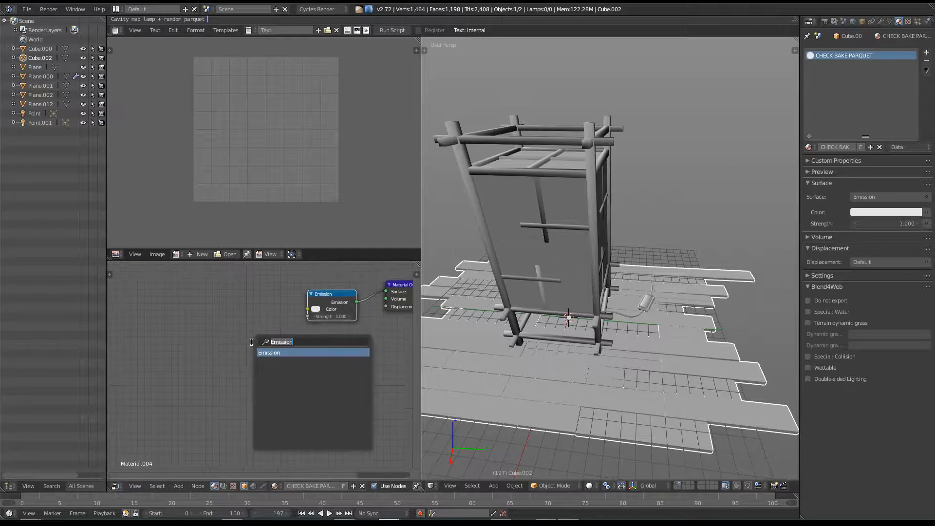
{"action": "type", "text": "dif"}
{"action": "key", "text": "Escape"}
Add an Image Texture node to the parquet material and connect its Color output to the Emission colour.
{"action": "key", "text": "shift+a"}
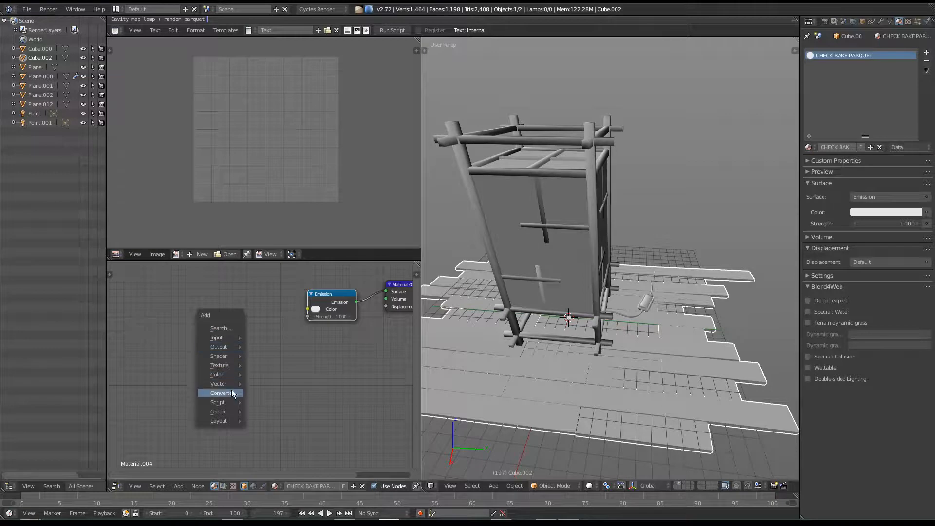
{"action": "mouse_move", "coordinate": [231, 368]}
{"action": "left_click", "coordinate": [299, 386]}
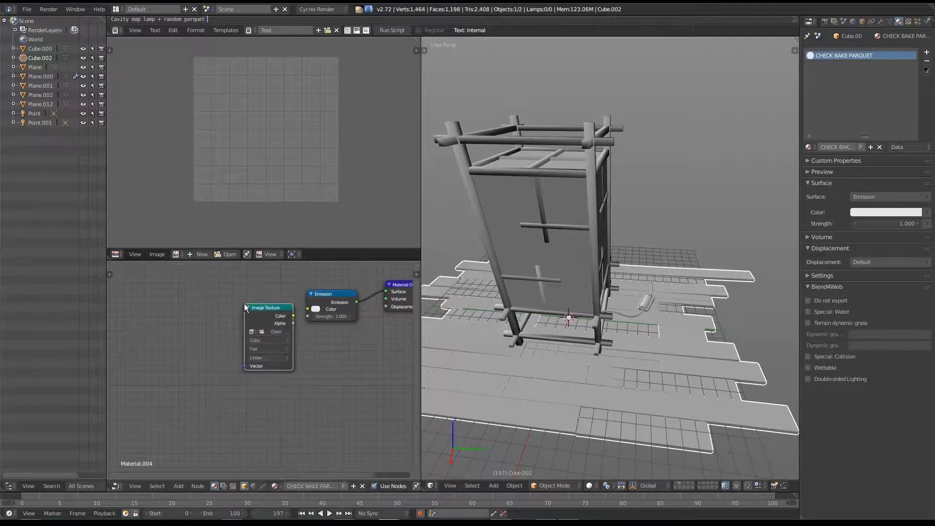
{"action": "left_click_drag", "start_coordinate": [292, 316], "coordinate": [307, 309]}
{"action": "key", "text": "Home"}
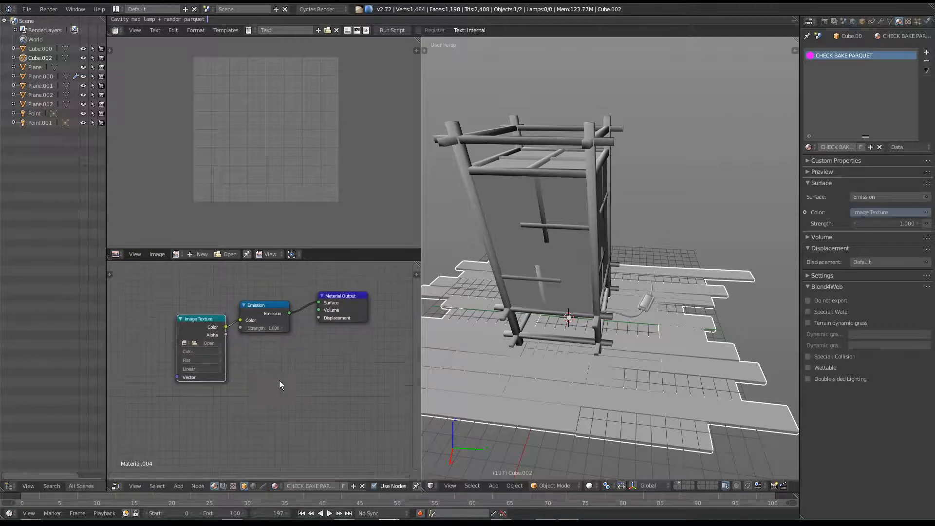
Copy the parquet material's three nodes into the CHECK BAKE LAMP material in place of its default nodes.
{"action": "left_click_drag", "start_coordinate": [214, 285], "coordinate": [380, 376]}
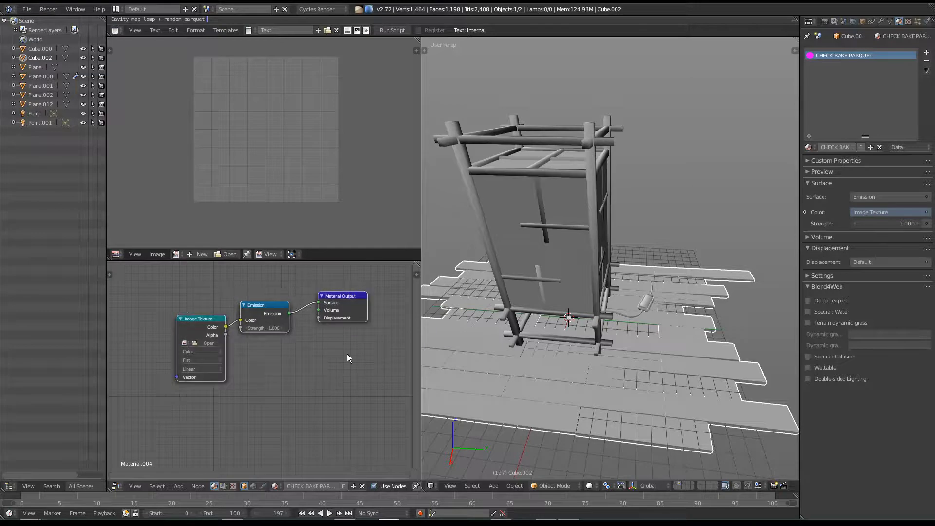
{"action": "right_click", "coordinate": [543, 200]}
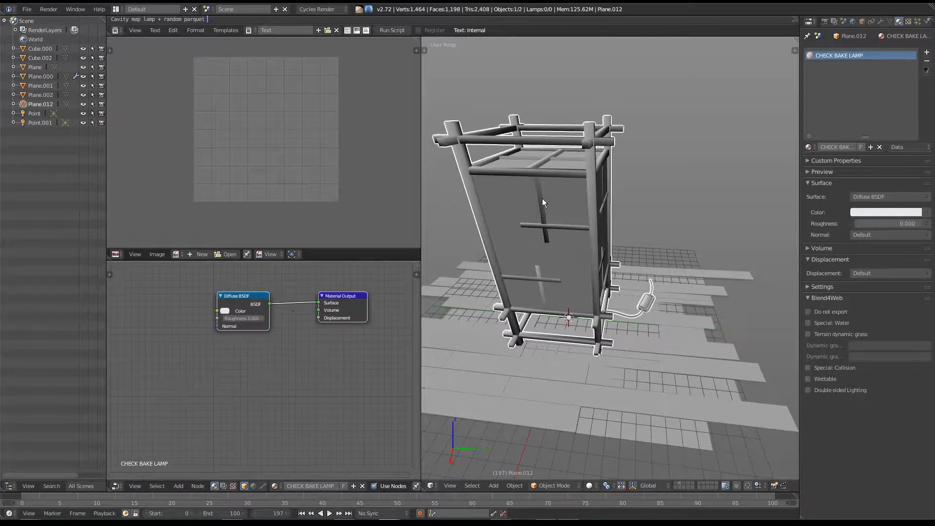
{"action": "key", "text": "Home"}
{"action": "left_click_drag", "start_coordinate": [204, 315], "coordinate": [397, 441]}
{"action": "key", "text": "Delete"}
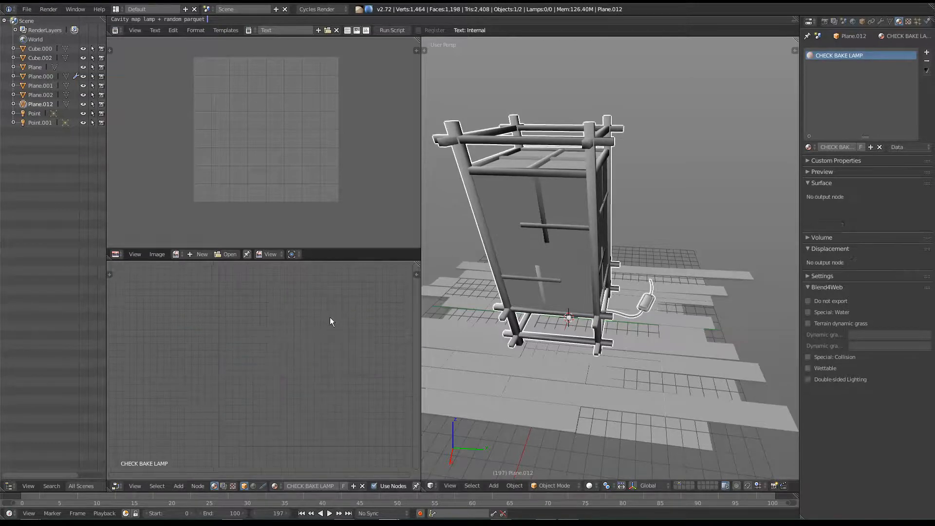
{"action": "key", "text": "ctrl+v"}
{"action": "left_click_drag", "start_coordinate": [269, 359], "coordinate": [273, 356]}
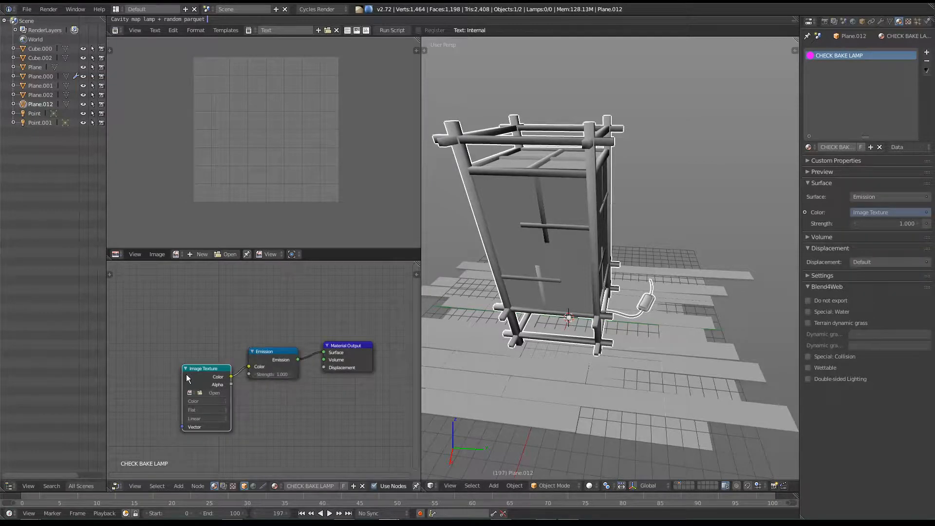
{"action": "left_click_drag", "start_coordinate": [195, 376], "coordinate": [181, 377]}
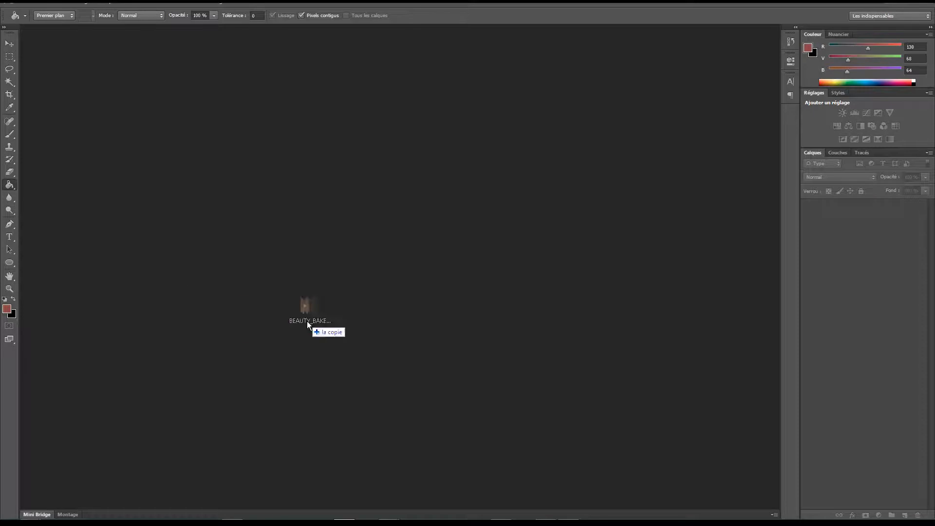
In Photoshop, open BEAUTY_BAKE_PARQUET.png and place the RANDOM PARQUET image over it as a layer.
{"action": "left_click_drag", "start_coordinate": [307, 320], "coordinate": [310, 320]}
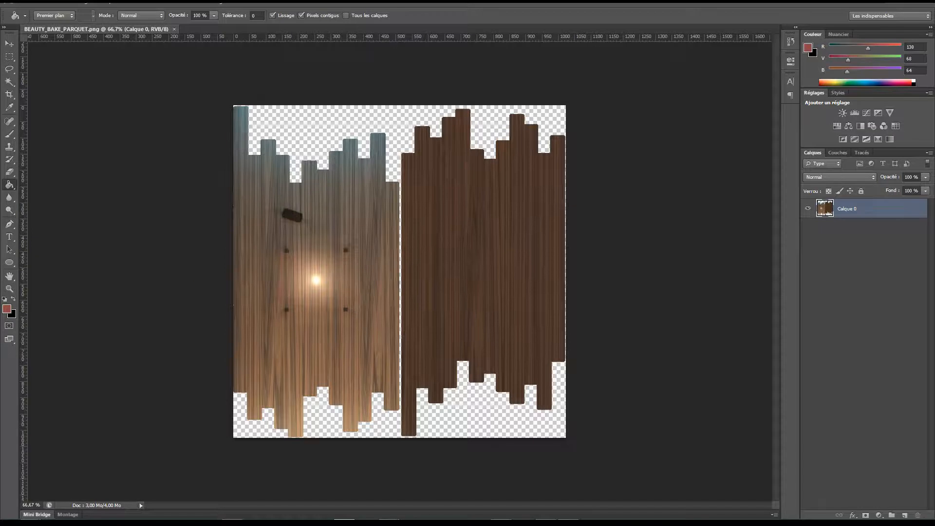
{"action": "left_click_drag", "start_coordinate": [355, 336], "coordinate": [356, 333]}
{"action": "key", "text": "Return"}
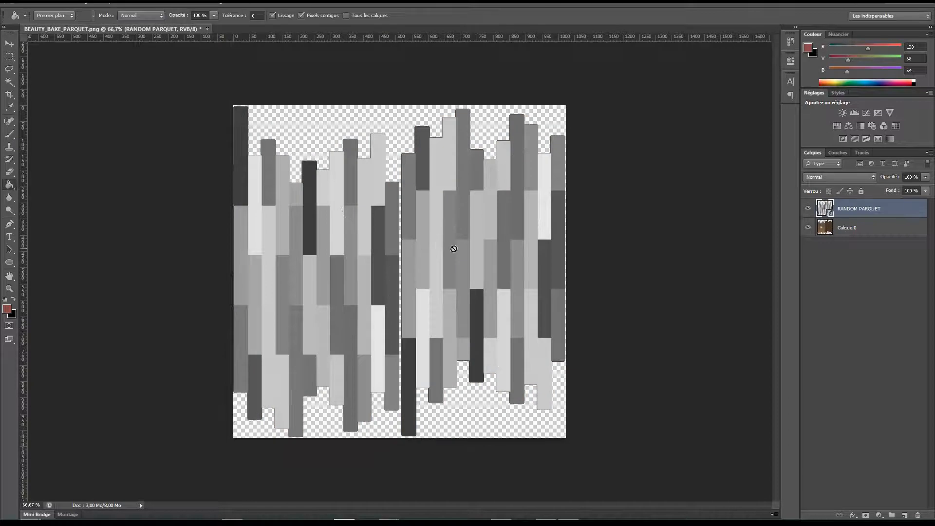
Place the SHADOWS_BAKE_PARQUET and AO_BAKE_PARQUET images as layers above RANDOM PARQUET.
{"action": "left_click", "coordinate": [10, 45]}
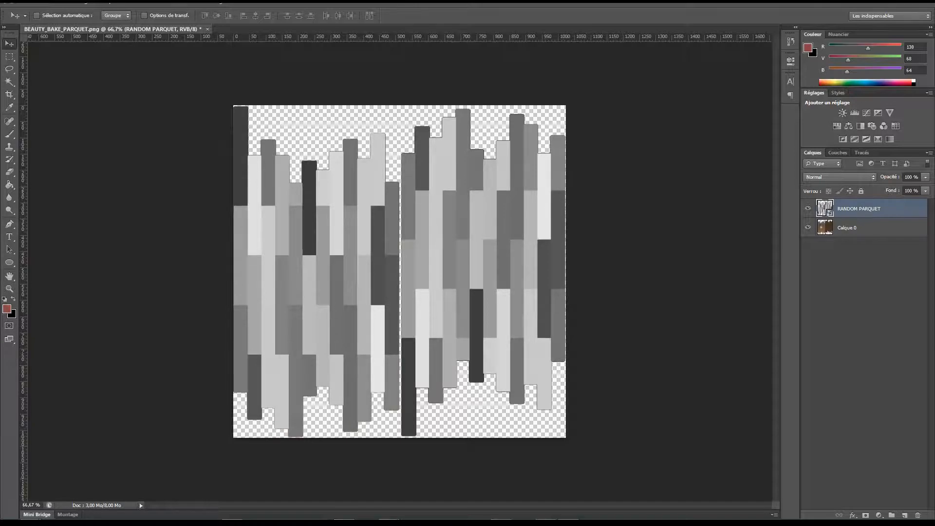
{"action": "left_click_drag", "start_coordinate": [0, 299], "coordinate": [160, 300]}
{"action": "key", "text": "Return"}
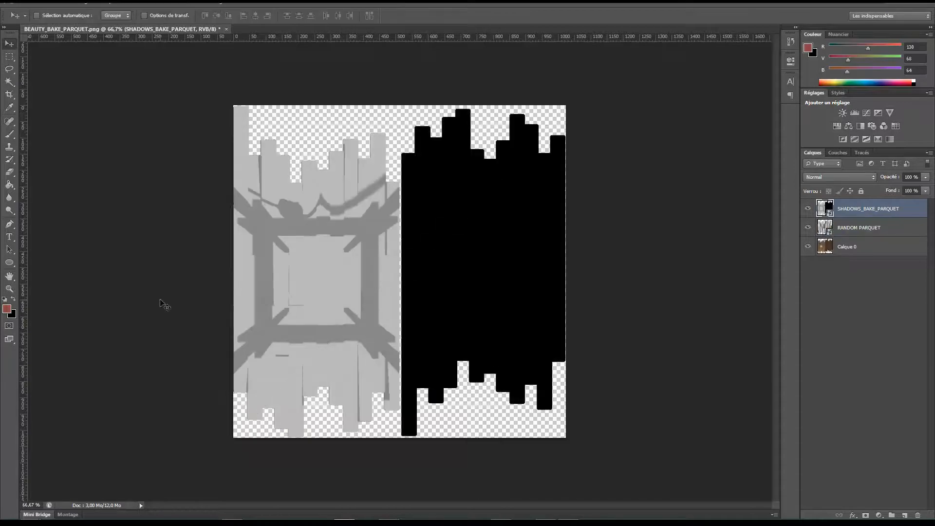
{"action": "left_click_drag", "start_coordinate": [0, 283], "coordinate": [89, 272]}
{"action": "key", "text": "Return"}
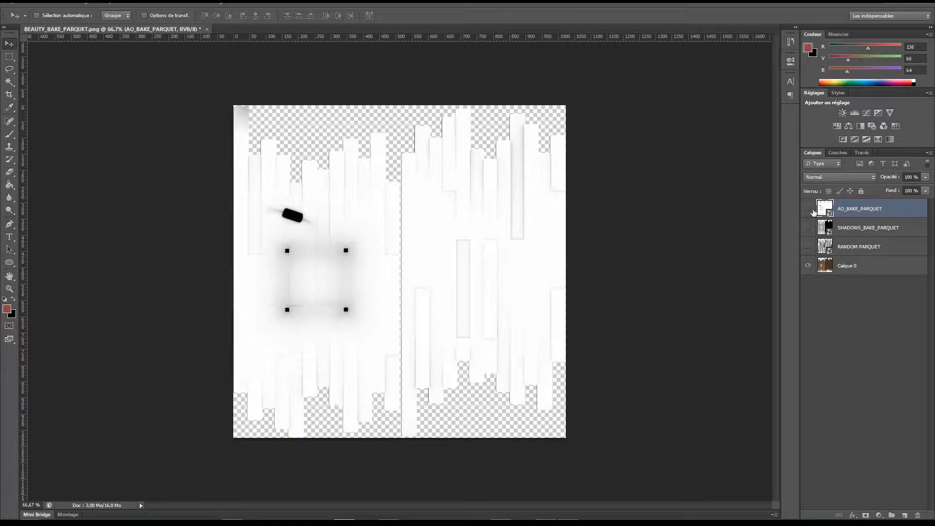
Hide the AO, shadows and random parquet layers, and add an empty layer directly above Calque 0.
{"action": "left_click", "coordinate": [808, 266], "text": "alt"}
{"action": "left_click", "coordinate": [826, 273]}
{"action": "key", "text": "ctrl+shift+n"}
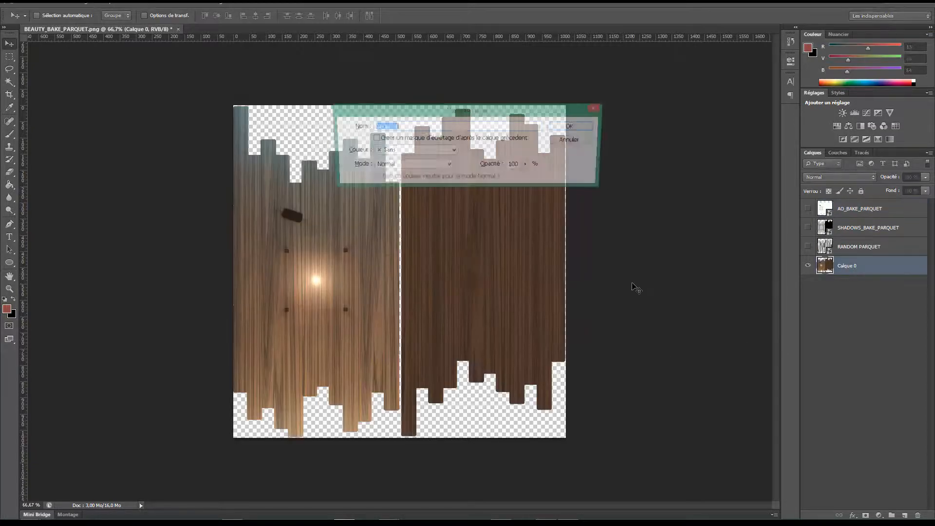
{"action": "key", "text": "Return"}
Fill the new layer with a dark brown sampled from the dark planks and move it beneath Calque 0.
{"action": "key", "text": "g"}
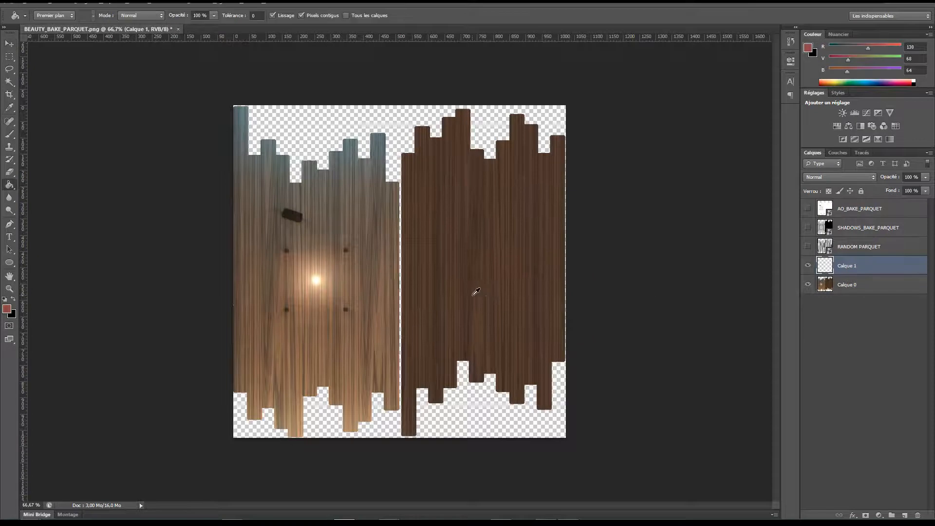
{"action": "left_click", "coordinate": [487, 304], "text": "alt"}
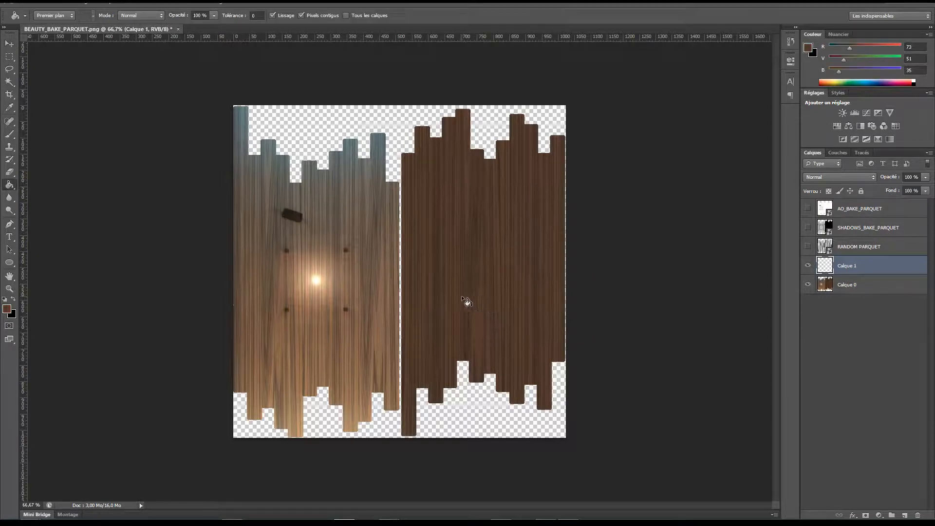
{"action": "left_click", "coordinate": [551, 234]}
{"action": "left_click_drag", "start_coordinate": [873, 269], "coordinate": [863, 292]}
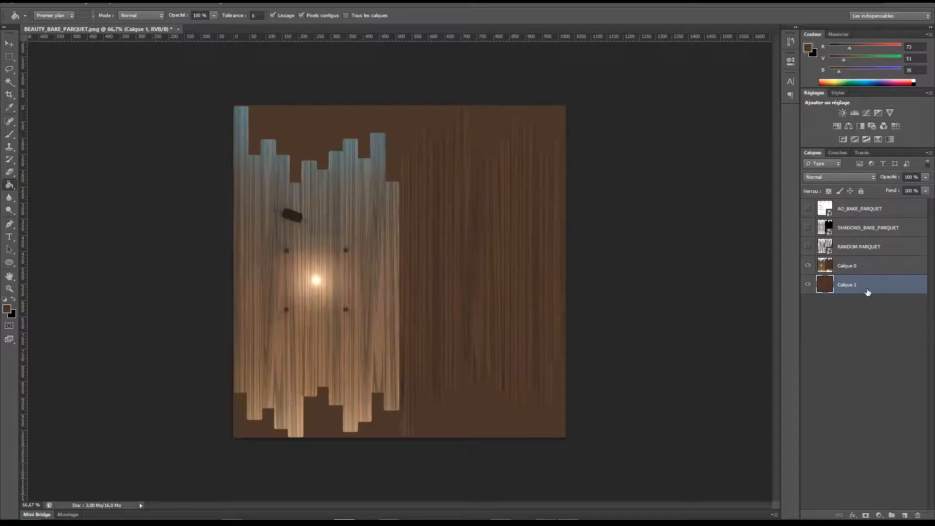
Refill the background layer Calque 1 with various colours sampled from the planks, ending with grey-brown RGB 119, 102, 86.
{"action": "left_click", "coordinate": [379, 169], "text": "alt"}
{"action": "left_click", "coordinate": [367, 150]}
{"action": "left_click", "coordinate": [344, 197], "text": "alt"}
{"action": "left_click", "coordinate": [339, 123]}
{"action": "left_click", "coordinate": [341, 398], "text": "alt"}
{"action": "left_click", "coordinate": [324, 417]}
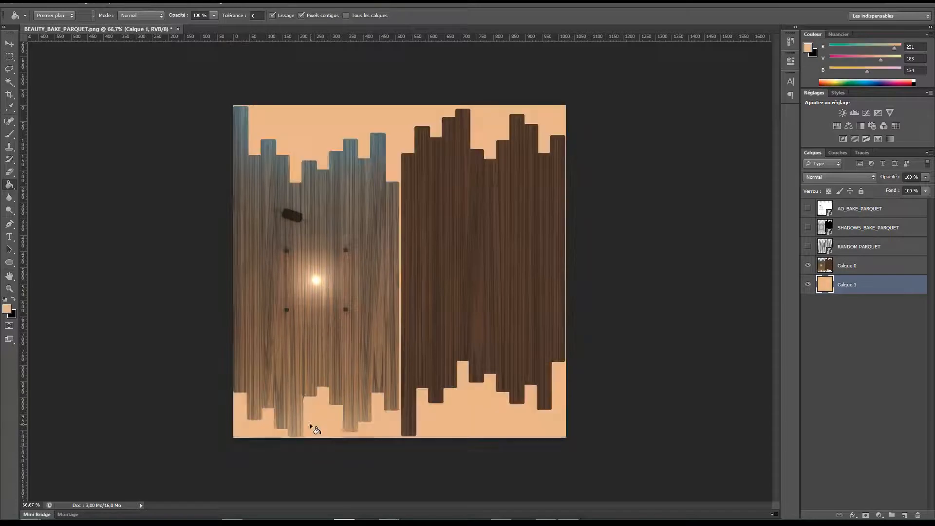
{"action": "left_click", "coordinate": [383, 319], "text": "alt"}
{"action": "left_click", "coordinate": [375, 425]}
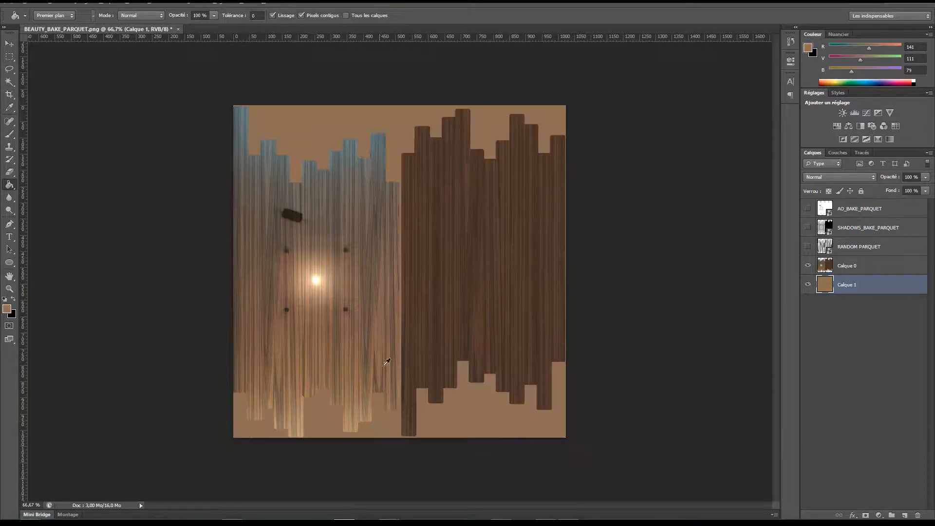
{"action": "left_click", "coordinate": [406, 164], "text": "alt"}
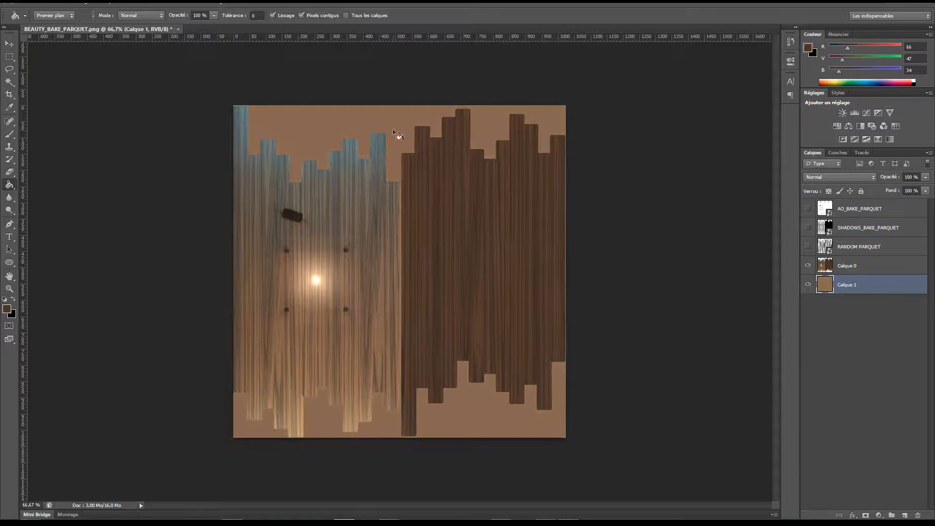
{"action": "left_click", "coordinate": [396, 136]}
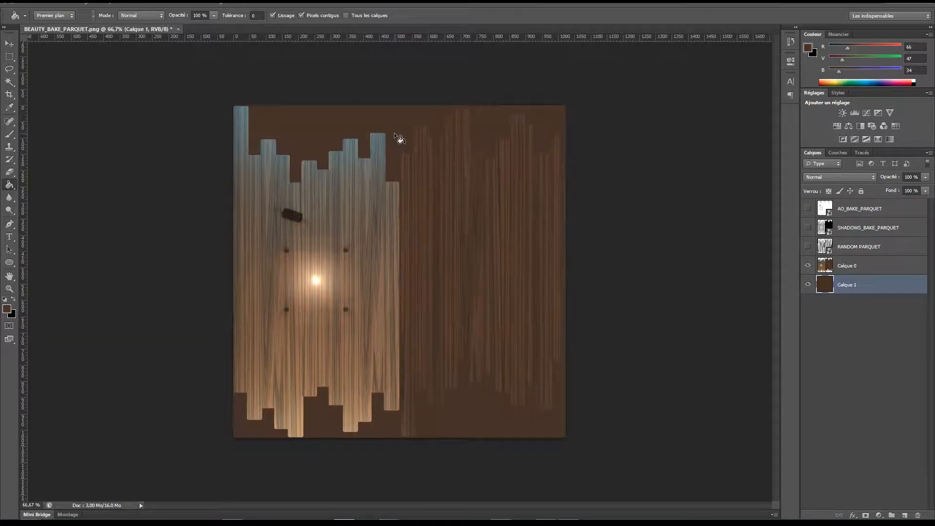
{"action": "left_click", "coordinate": [396, 183], "text": "alt"}
{"action": "left_click", "coordinate": [394, 170]}
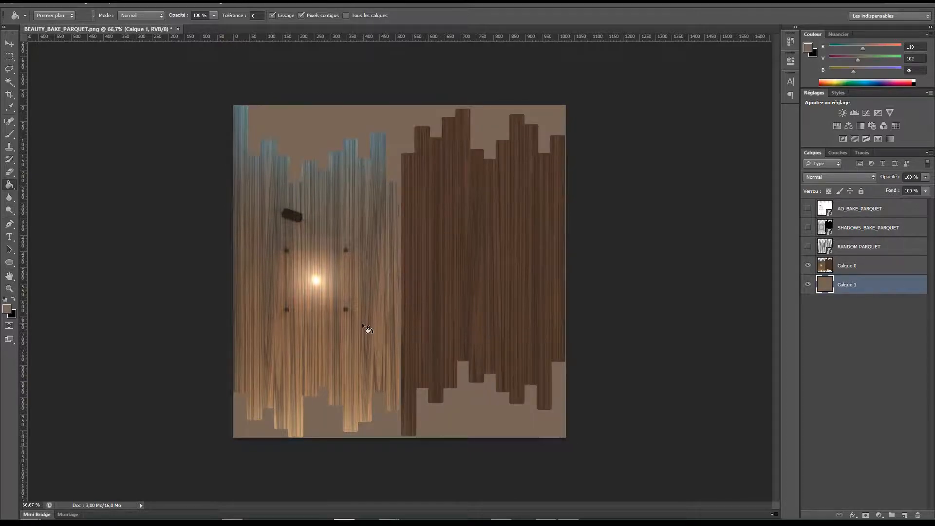
Duplicate Calque 0 and set the copy's blend mode to Lumière tamisée.
{"action": "left_click", "coordinate": [877, 266]}
{"action": "right_click", "coordinate": [881, 267]}
{"action": "left_click", "coordinate": [789, 217]}
{"action": "key", "text": "Return"}
{"action": "left_click", "coordinate": [843, 177]}
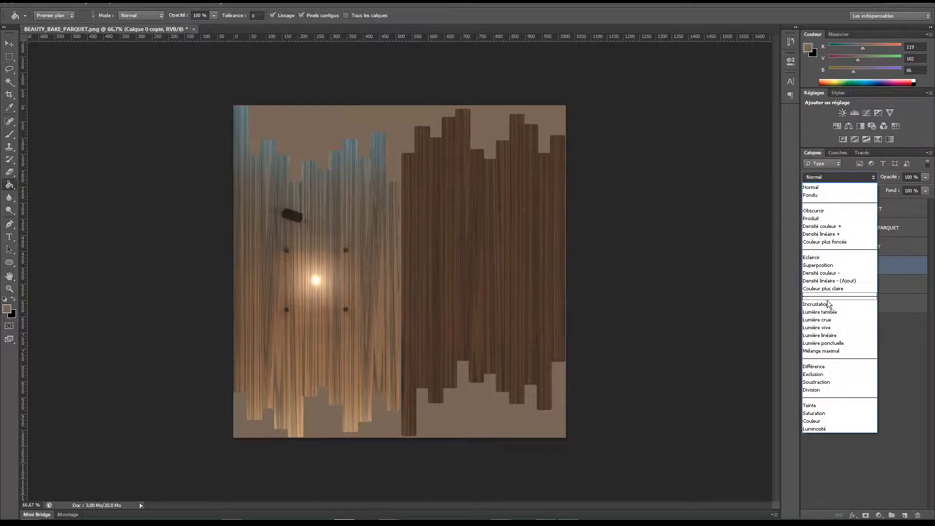
{"action": "left_click", "coordinate": [834, 298]}
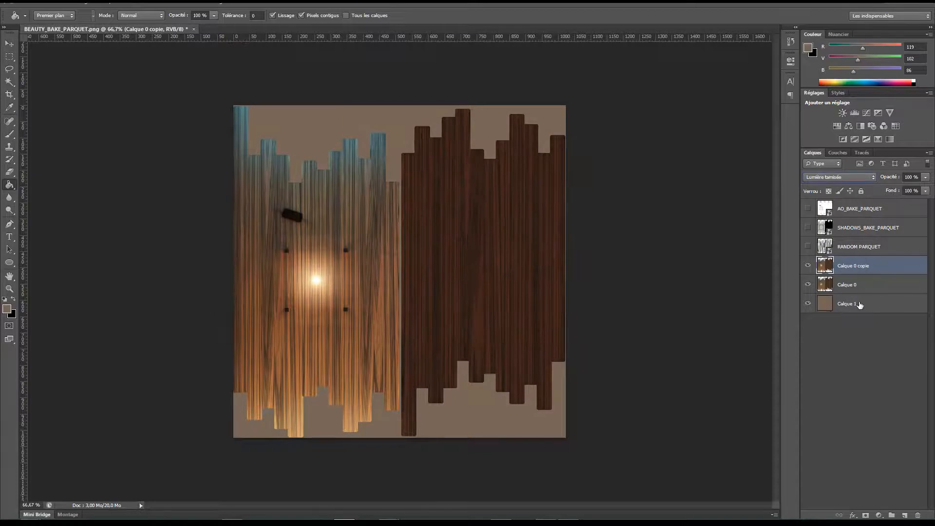
Set the opacity of the Calque 0 copie layer to 50 %.
{"action": "double_click", "coordinate": [897, 272]}
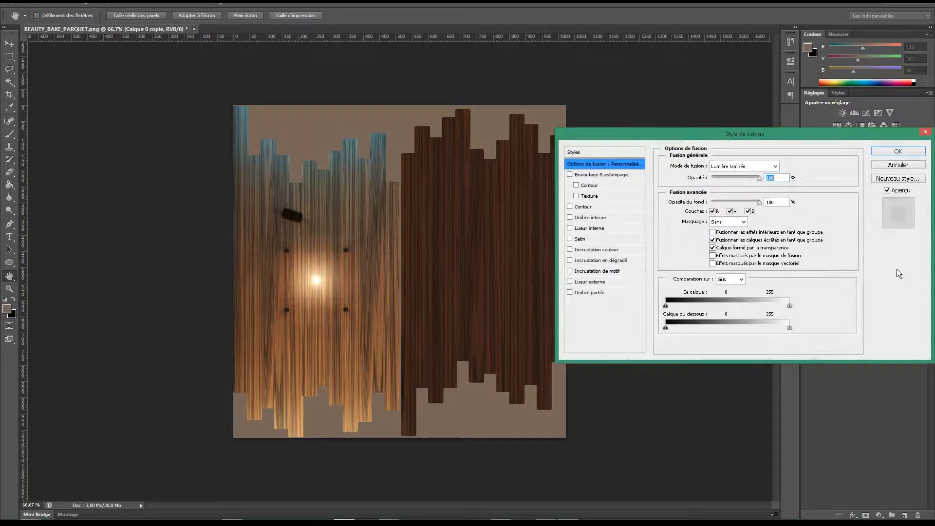
{"action": "type", "text": "50"}
{"action": "key", "text": "Return"}
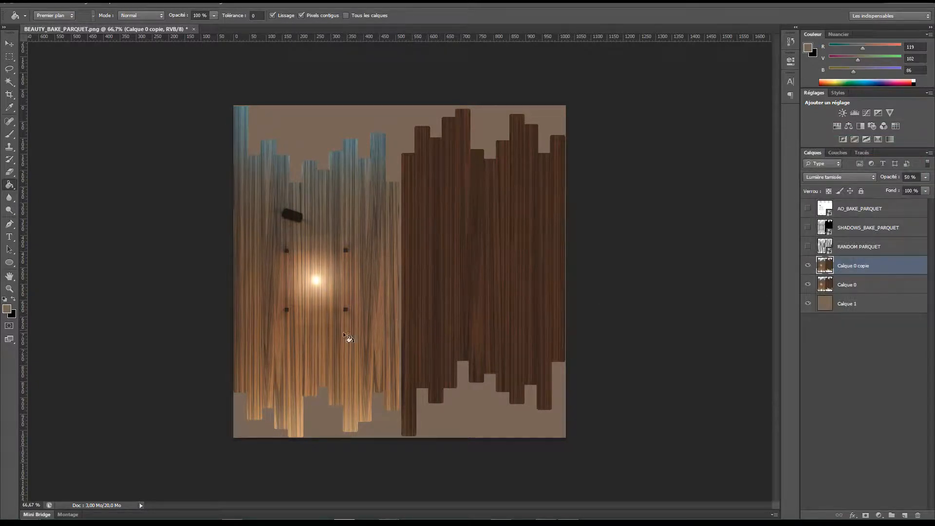
Show and rasterize AO_BAKE_PARQUET, place it directly above Calque 0 copie, and set its blend mode to Produit.
{"action": "left_click", "coordinate": [31, 505]}
{"action": "type", "text": "100"}
{"action": "key", "text": "Return"}
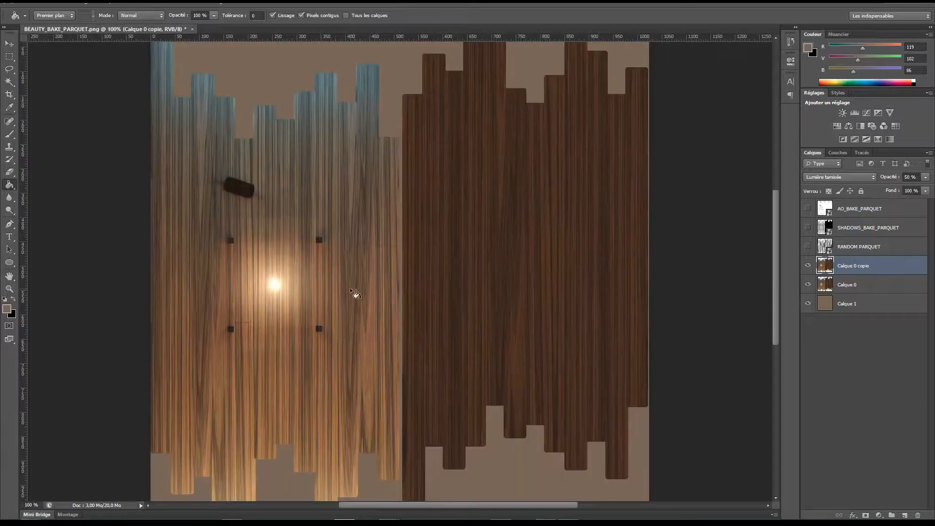
{"action": "scroll", "coordinate": [246, 295], "scroll_direction": "down", "scroll_amount": 1}
{"action": "scroll", "coordinate": [407, 333], "scroll_direction": "down", "scroll_amount": 2}
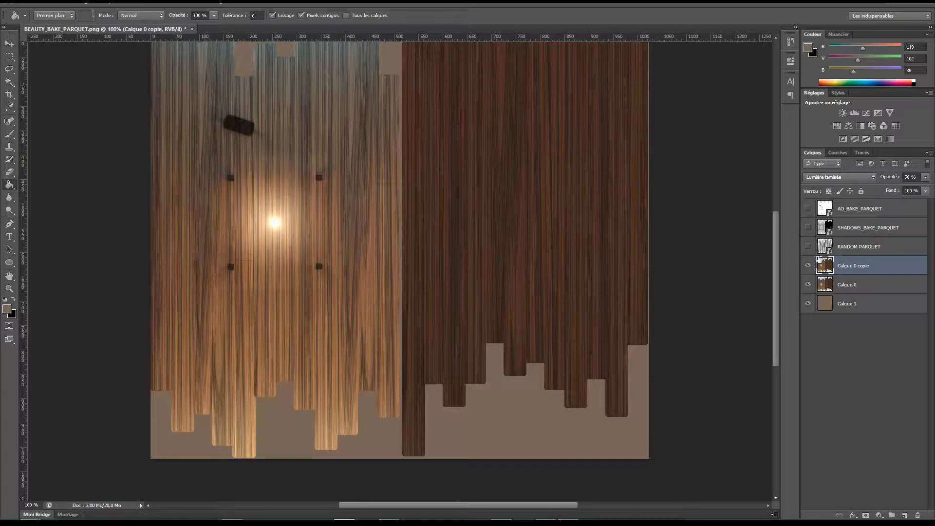
{"action": "left_click", "coordinate": [808, 209]}
{"action": "left_click_drag", "start_coordinate": [860, 208], "coordinate": [860, 256]}
{"action": "left_click", "coordinate": [421, 239]}
{"action": "key", "text": "Escape"}
{"action": "left_click", "coordinate": [830, 180]}
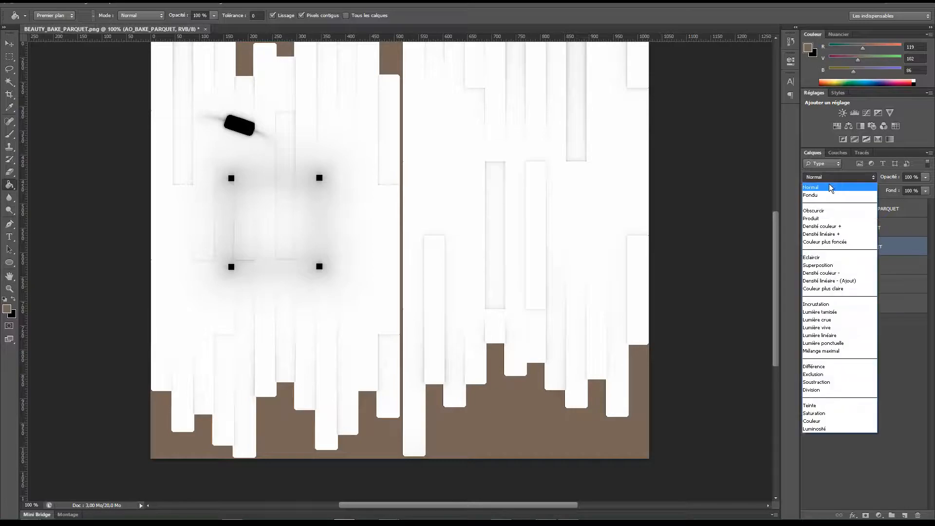
{"action": "left_click", "coordinate": [829, 222]}
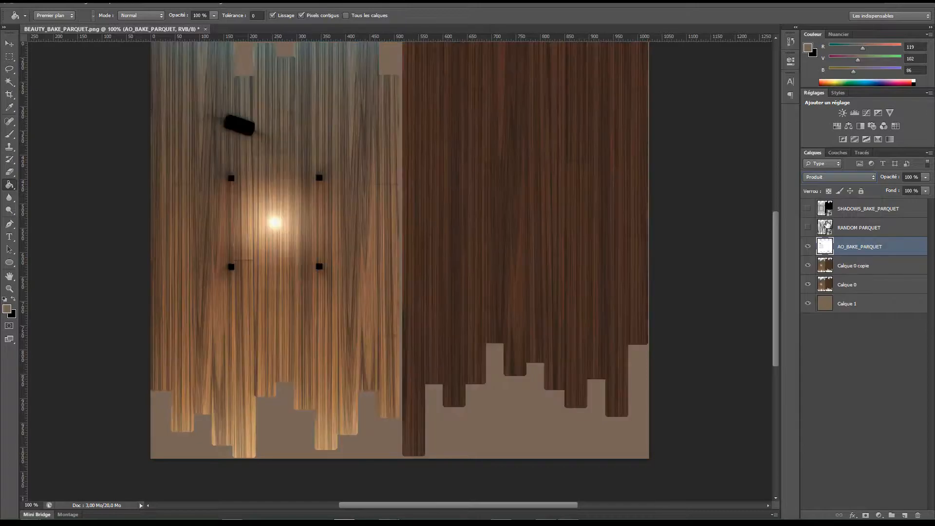
Duplicate the AO_BAKE_PARQUET layer with its default copy name.
{"action": "key", "text": "Down"}
{"action": "key", "text": "Down"}
{"action": "right_click", "coordinate": [893, 245]}
{"action": "left_click", "coordinate": [793, 219]}
{"action": "key", "text": "Return"}
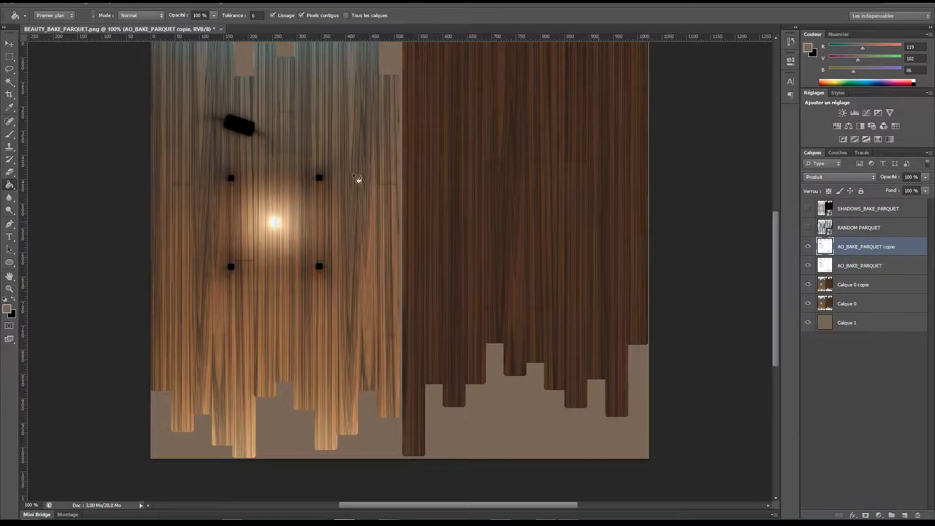
Deepen the occlusion shadows on the AO_BAKE_PARQUET copie layer by strongly raising the black input level in Niveaux.
{"action": "left_click", "coordinate": [81, 3]}
{"action": "mouse_move", "coordinate": [92, 25]}
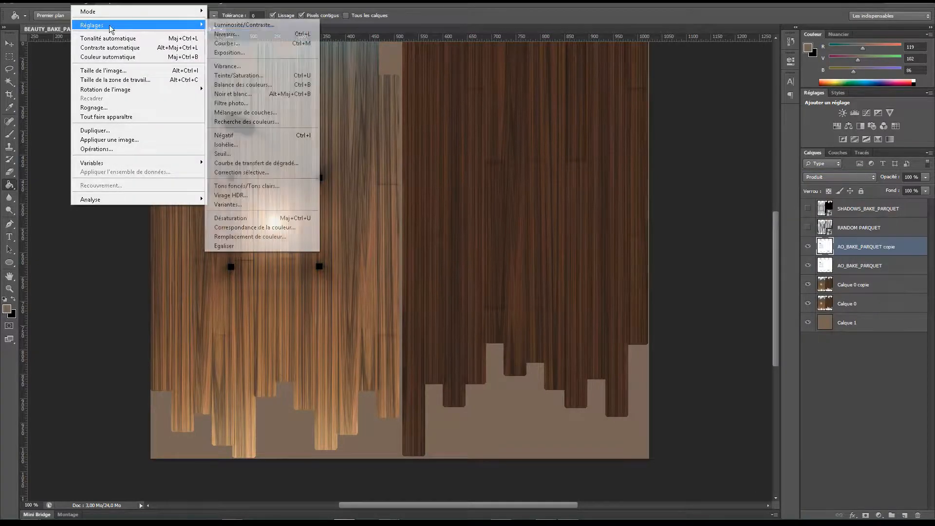
{"action": "left_click", "coordinate": [243, 34]}
{"action": "left_click_drag", "start_coordinate": [573, 171], "coordinate": [667, 170]}
{"action": "key", "text": "Return"}
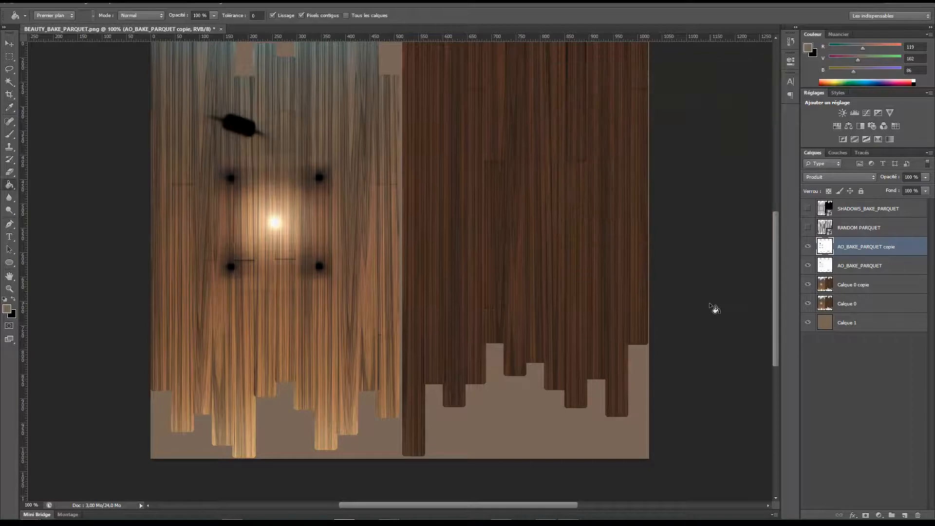
Show and rasterize RANDOM PARQUET, move it directly above Calque 0 copie, and set its blend mode to Produit.
{"action": "left_click", "coordinate": [808, 228]}
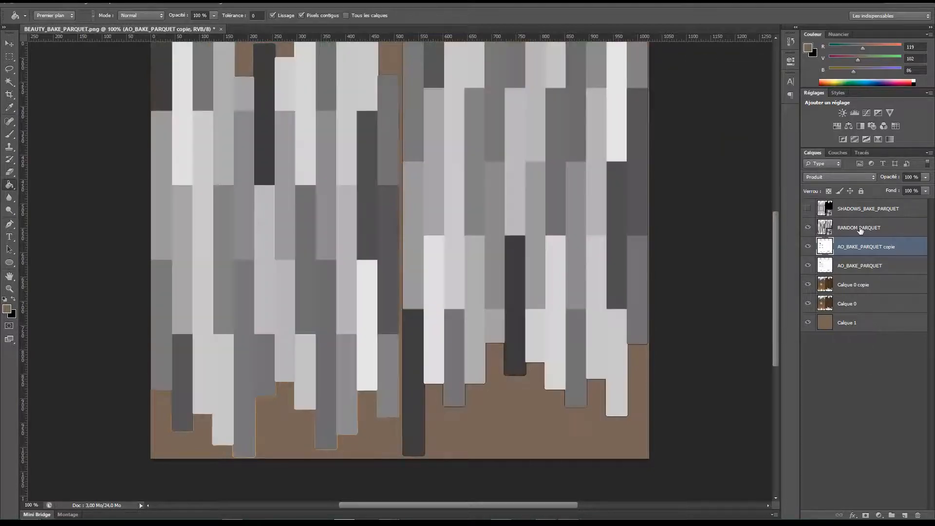
{"action": "left_click", "coordinate": [855, 228]}
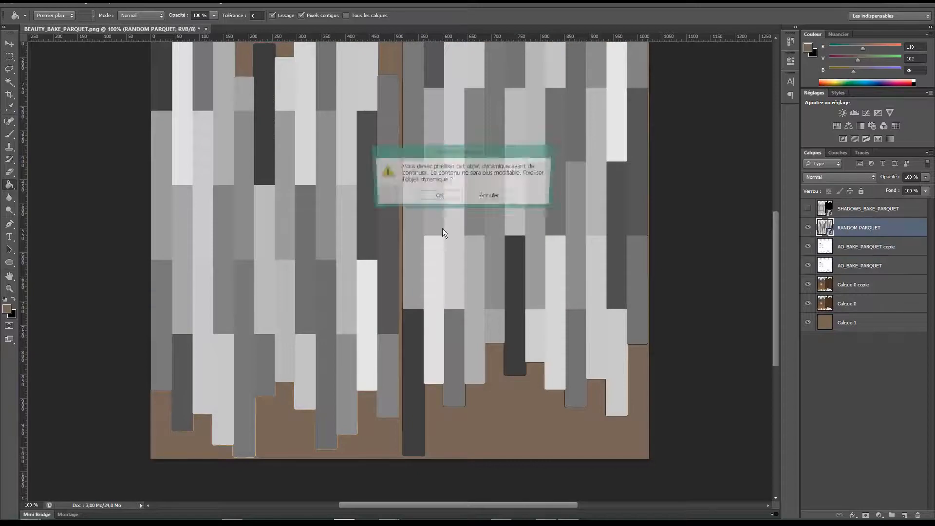
{"action": "left_click_drag", "start_coordinate": [865, 229], "coordinate": [858, 285]}
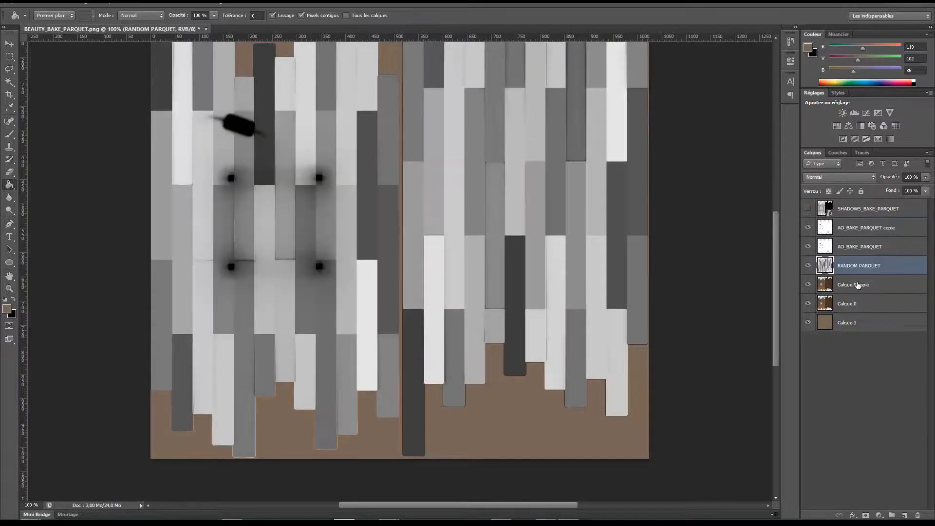
{"action": "left_click", "coordinate": [851, 178]}
{"action": "left_click", "coordinate": [828, 217]}
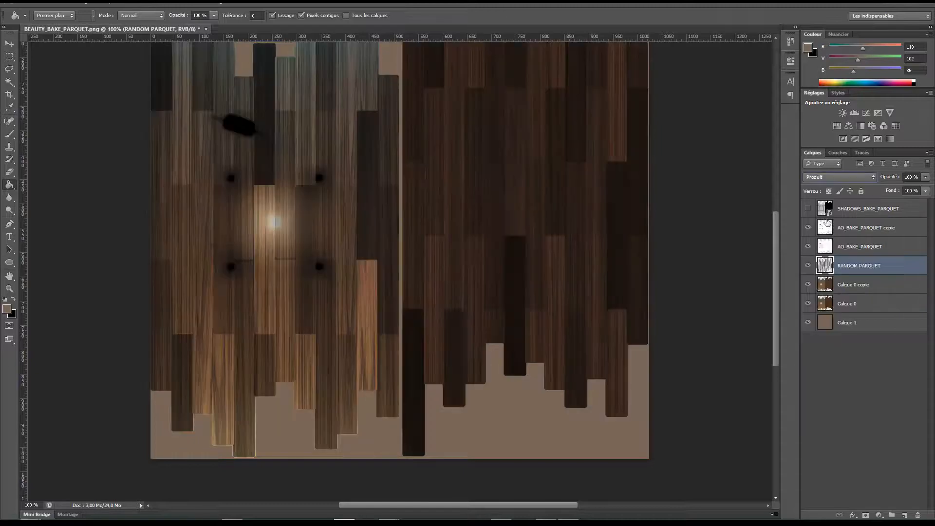
Try opacities of 50 and 75 % on the RANDOM PARQUET layer and settle on 65 %.
{"action": "double_click", "coordinate": [900, 272]}
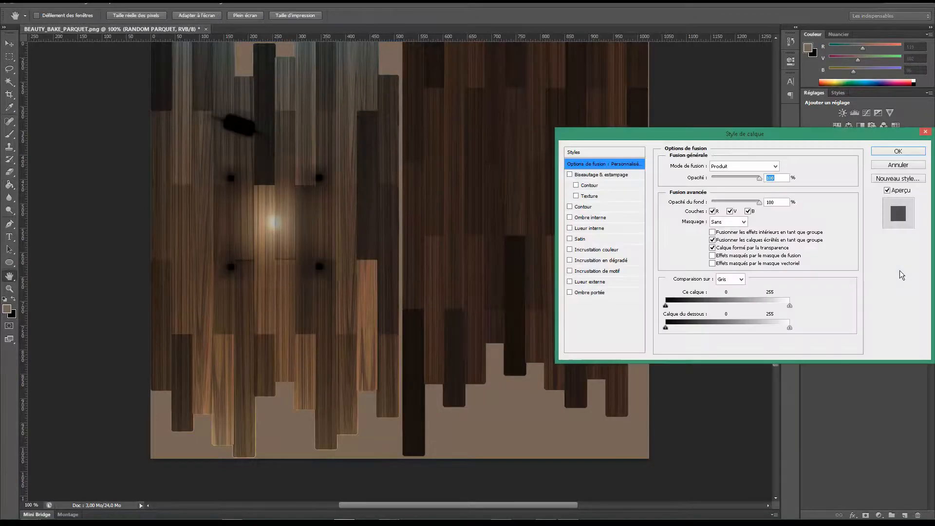
{"action": "type", "text": "50"}
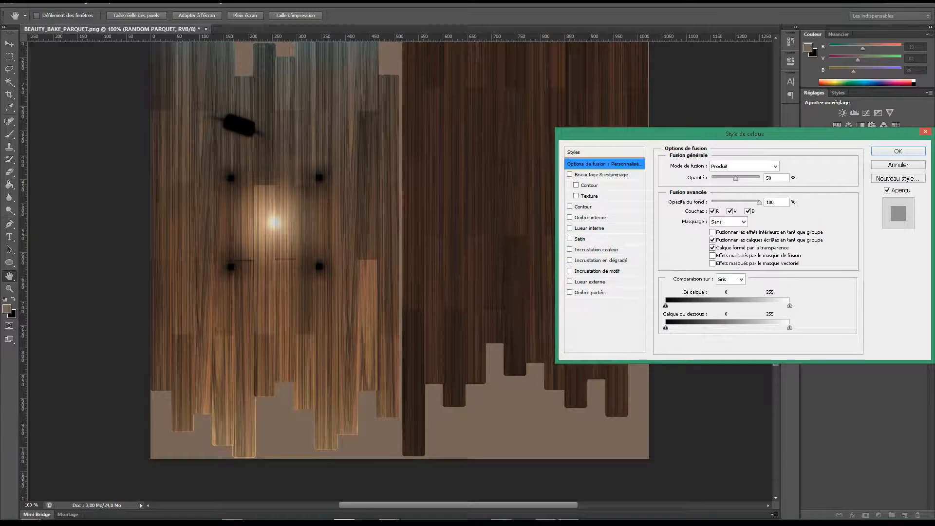
{"action": "key", "text": "BackSpace"}
{"action": "key", "text": "BackSpace"}
{"action": "type", "text": "75"}
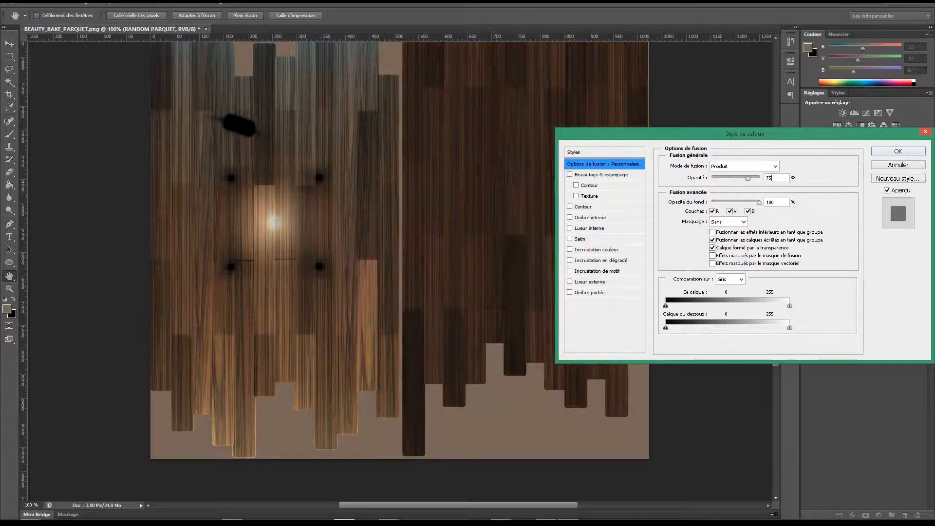
{"action": "key", "text": "BackSpace"}
{"action": "key", "text": "BackSpace"}
{"action": "type", "text": "50"}
{"action": "key", "text": "BackSpace"}
{"action": "key", "text": "BackSpace"}
{"action": "type", "text": "65"}
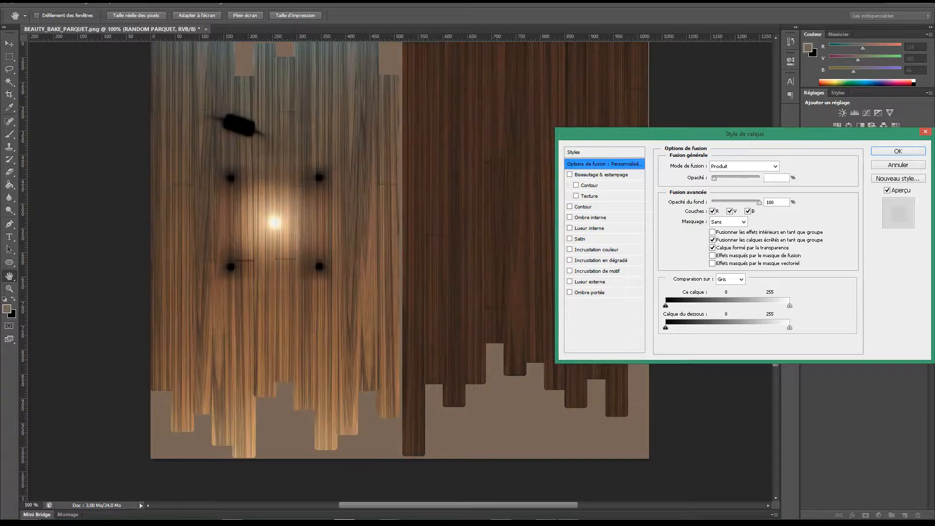
{"action": "key", "text": "Return"}
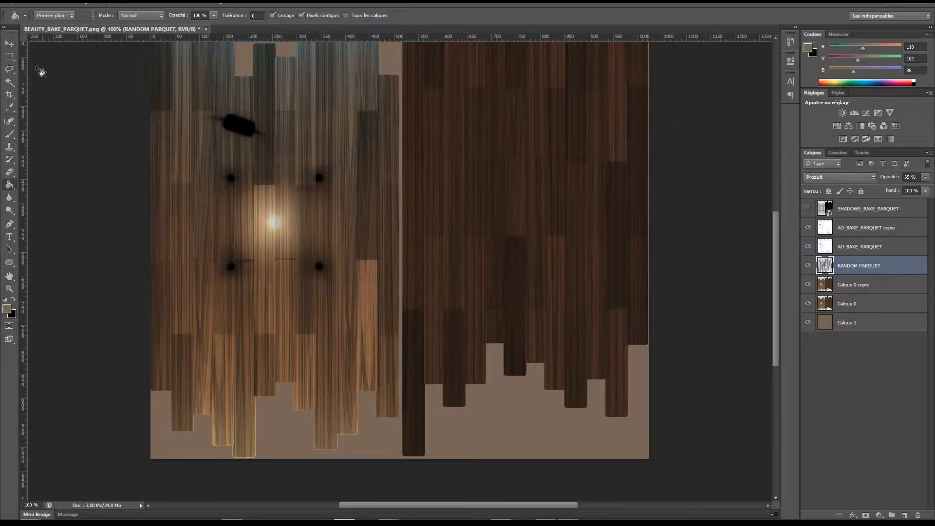
Examine the plank variation and occlusion shadows across the whole composited parquet texture.
{"action": "left_click", "coordinate": [16, 47]}
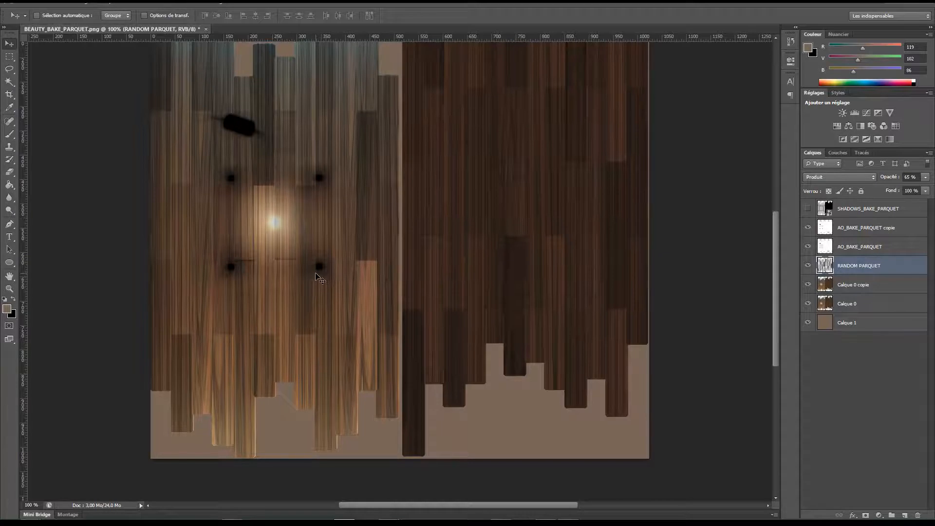
{"action": "scroll", "coordinate": [341, 277], "scroll_direction": "up", "scroll_amount": 3}
{"action": "scroll", "coordinate": [339, 294], "scroll_direction": "down", "scroll_amount": 6, "text": "ctrl"}
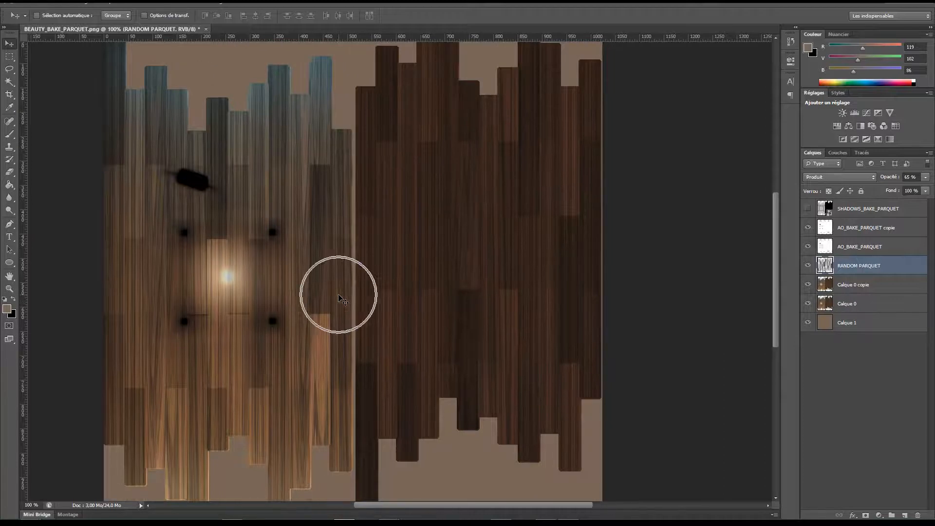
{"action": "scroll", "coordinate": [298, 321], "scroll_direction": "up", "scroll_amount": 2}
{"action": "scroll", "coordinate": [294, 323], "scroll_direction": "up", "scroll_amount": 12, "text": "ctrl"}
{"action": "scroll", "coordinate": [292, 319], "scroll_direction": "down", "scroll_amount": 1}
{"action": "scroll", "coordinate": [294, 323], "scroll_direction": "down", "scroll_amount": 5}
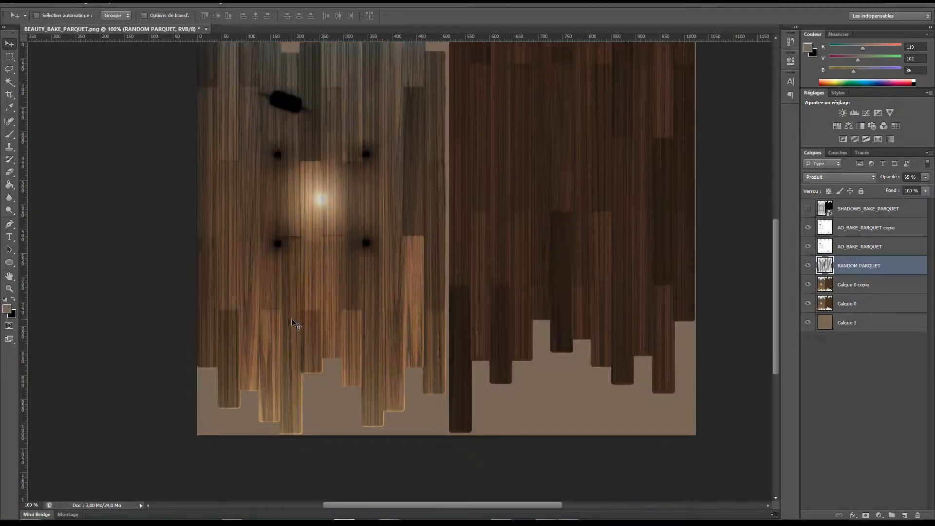
{"action": "scroll", "coordinate": [335, 351], "scroll_direction": "up", "scroll_amount": 3}
{"action": "scroll", "coordinate": [341, 353], "scroll_direction": "up", "scroll_amount": 5}
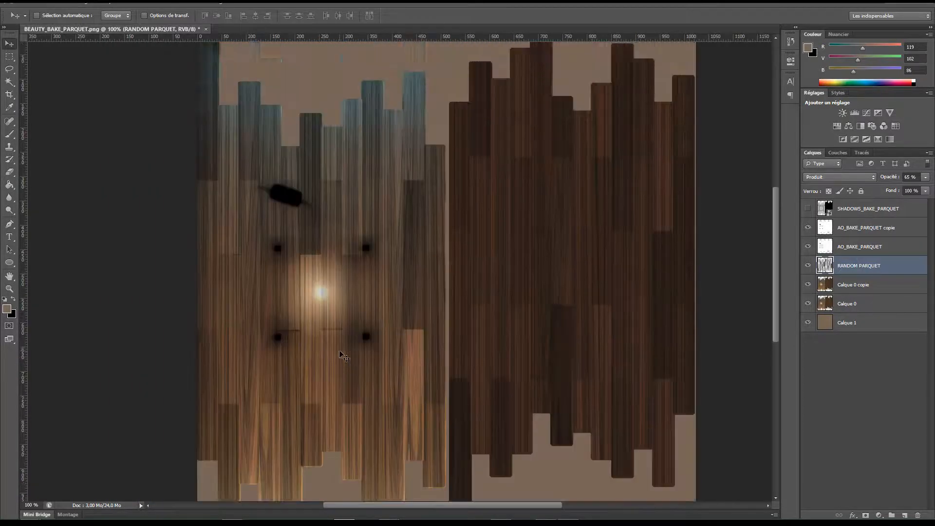
{"action": "scroll", "coordinate": [496, 397], "scroll_direction": "left", "scroll_amount": 1, "text": "ctrl"}
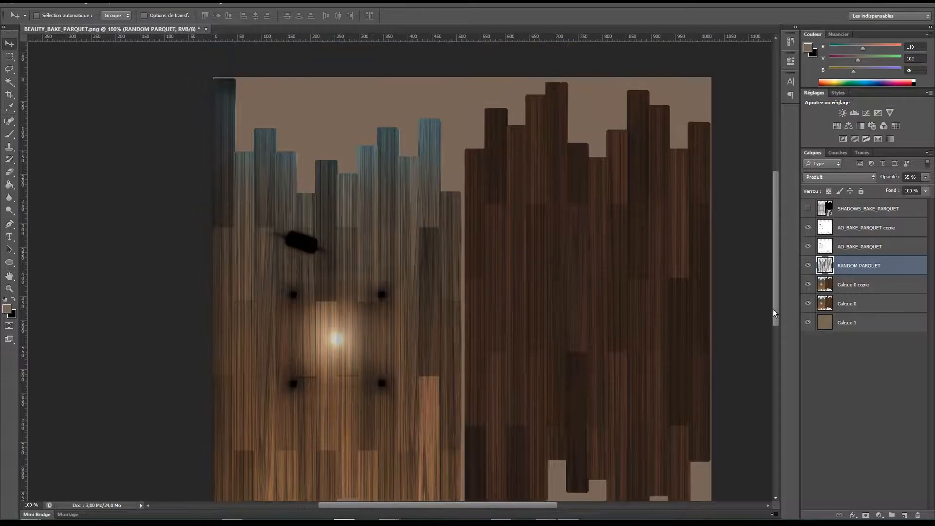
Show the SHADOWS_BAKE_PARQUET layer and rasterize it.
{"action": "left_click", "coordinate": [809, 209]}
{"action": "left_click", "coordinate": [867, 209]}
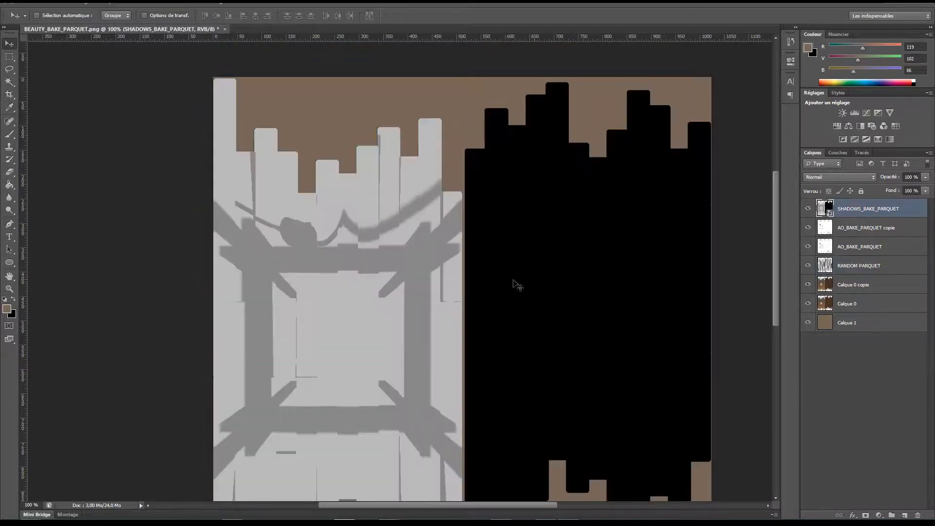
{"action": "key", "text": "e"}
{"action": "left_click", "coordinate": [391, 279]}
{"action": "key", "text": "Return"}
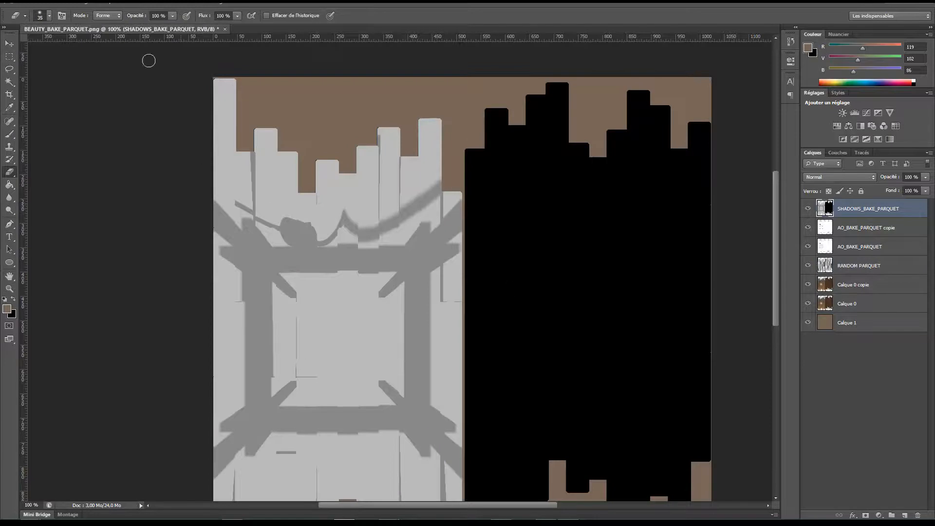
Turn the SHADOWS_BAKE_PARQUET greys into pure black and white with Niveaux, using input levels of about 129, 0,36 and 166.
{"action": "left_click", "coordinate": [91, 3]}
{"action": "mouse_move", "coordinate": [92, 25]}
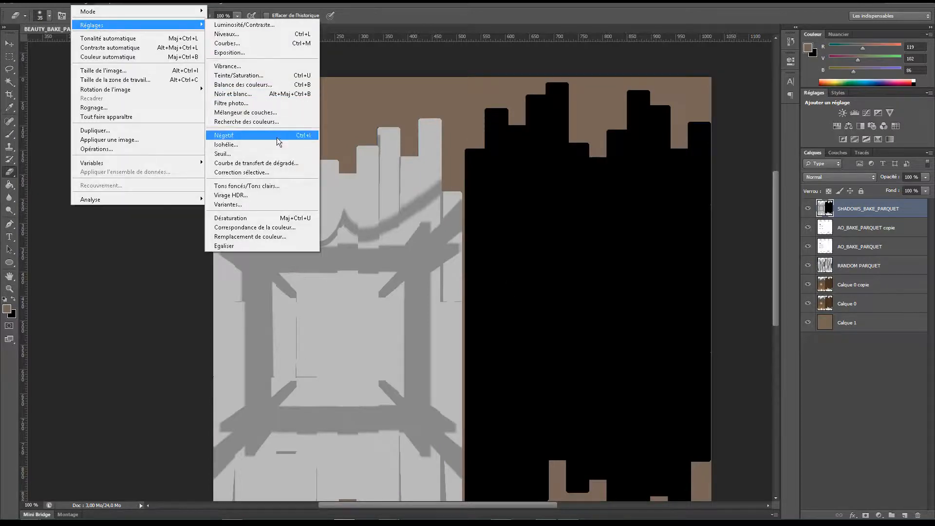
{"action": "left_click", "coordinate": [226, 34]}
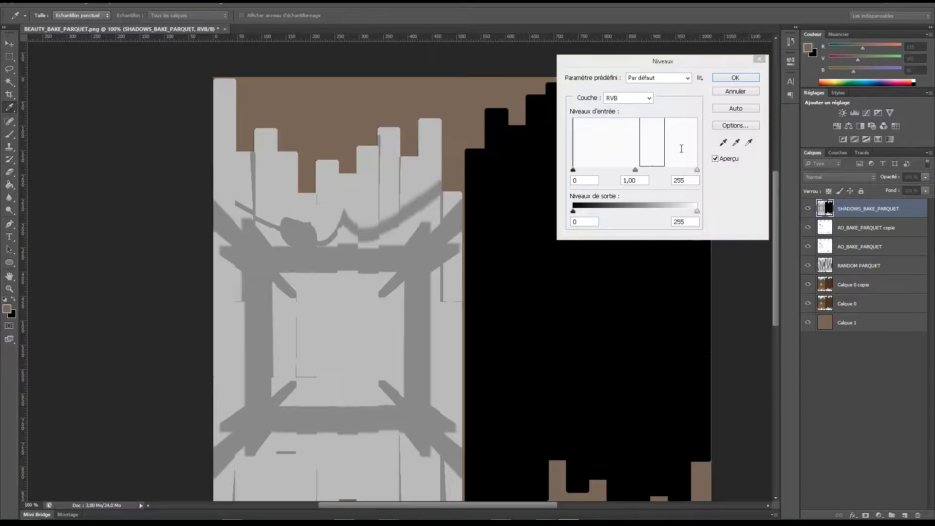
{"action": "left_click", "coordinate": [575, 170]}
{"action": "left_click_drag", "start_coordinate": [574, 170], "coordinate": [620, 171]}
{"action": "mouse_move", "coordinate": [697, 169]}
{"action": "left_mouse_down"}
{"action": "mouse_move", "coordinate": [624, 171]}
{"action": "mouse_move", "coordinate": [636, 175]}
{"action": "left_mouse_up"}
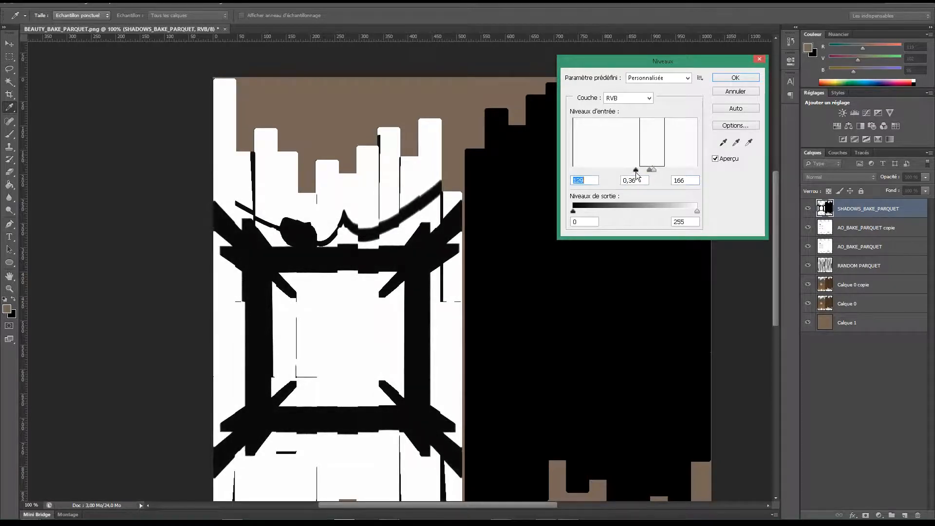
{"action": "key", "text": "Return"}
Paint white with a hard round brush over the thin dark lines on the lower-left planks of the shadow layer.
{"action": "key", "text": "e"}
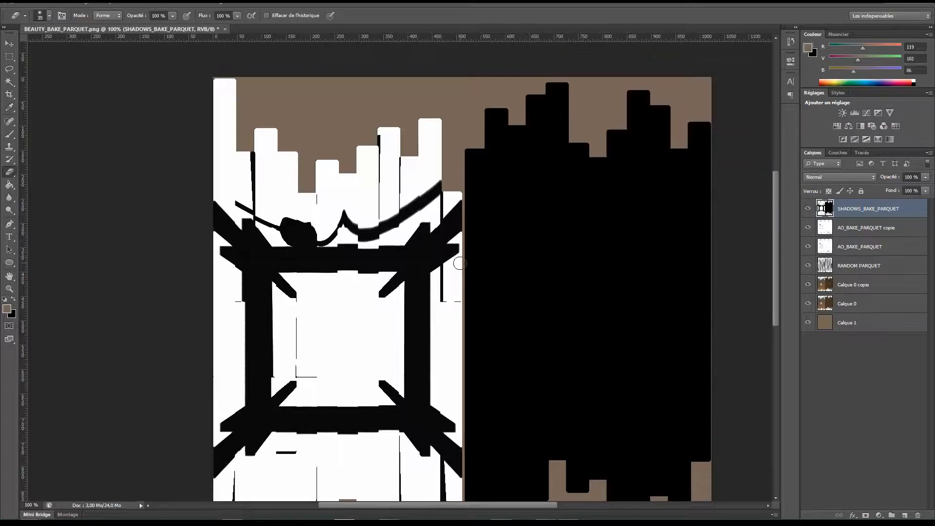
{"action": "scroll", "coordinate": [421, 408], "scroll_direction": "down", "scroll_amount": 3}
{"action": "scroll", "coordinate": [414, 412], "scroll_direction": "down", "scroll_amount": 1}
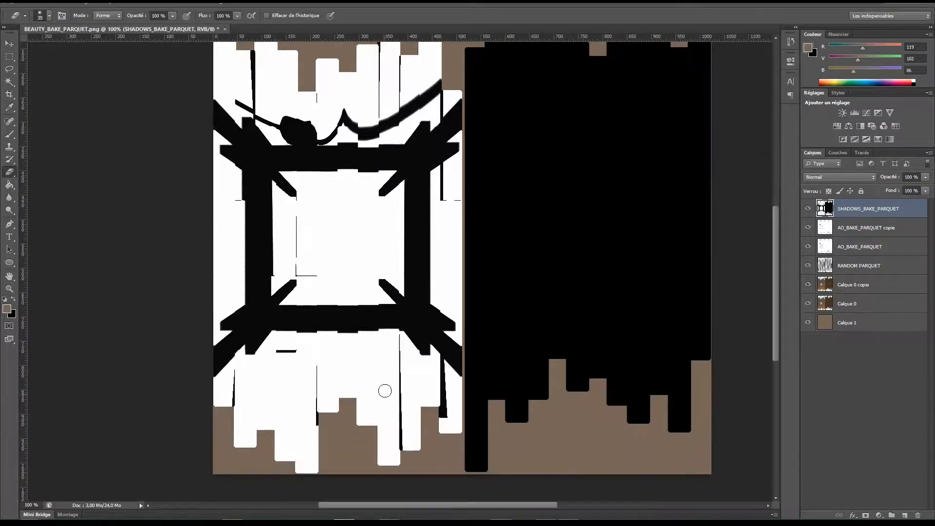
{"action": "key", "text": "b"}
{"action": "right_click", "coordinate": [411, 275]}
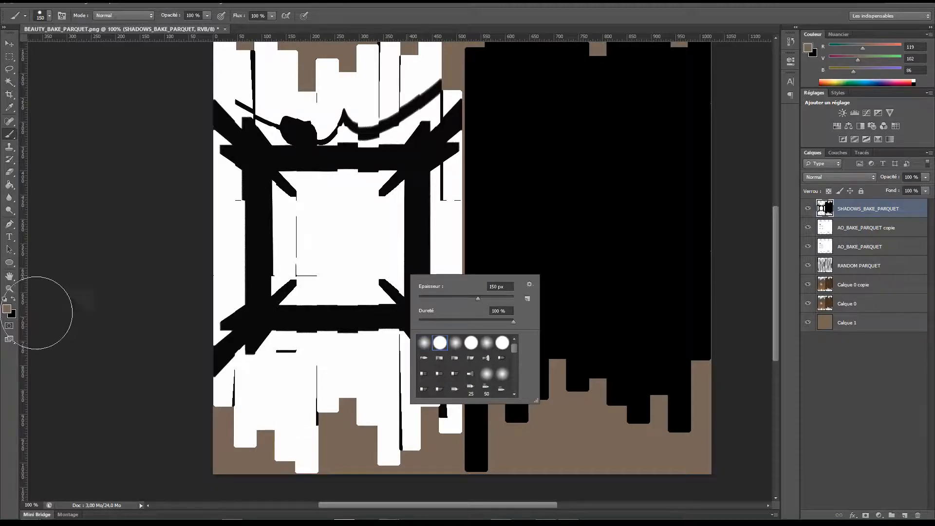
{"action": "left_click", "coordinate": [9, 299]}
{"action": "left_click", "coordinate": [6, 299]}
{"action": "left_click", "coordinate": [13, 299]}
{"action": "right_click_drag", "start_coordinate": [244, 409], "coordinate": [215, 409], "text": "alt"}
{"action": "left_click_drag", "start_coordinate": [239, 382], "coordinate": [238, 406]}
{"action": "mouse_move", "coordinate": [300, 371]}
{"action": "left_mouse_down"}
{"action": "mouse_move", "coordinate": [285, 359]}
{"action": "mouse_move", "coordinate": [323, 424]}
{"action": "left_mouse_up"}
Paint out the two long dark lines below the lower-right corner of the table shadow with a 50 px white brush.
{"action": "mouse_move", "coordinate": [392, 359]}
{"action": "right_mouse_down", "text": "alt"}
{"action": "mouse_move", "coordinate": [384, 361]}
{"action": "mouse_move", "coordinate": [391, 348]}
{"action": "right_mouse_up", "text": "alt"}
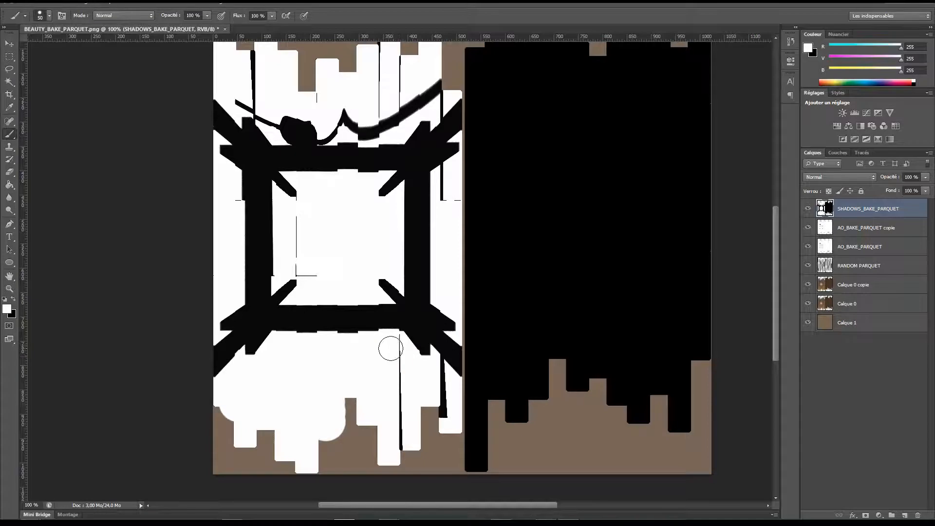
{"action": "mouse_move", "coordinate": [393, 345]}
{"action": "left_mouse_down"}
{"action": "mouse_move", "coordinate": [388, 427]}
{"action": "mouse_move", "coordinate": [399, 397]}
{"action": "mouse_move", "coordinate": [400, 455]}
{"action": "left_mouse_up"}
{"action": "left_click_drag", "start_coordinate": [439, 418], "coordinate": [439, 399]}
Clean the jagged remnants along the lower-right diagonal shadow's edge with a 14 px white brush.
{"action": "scroll", "coordinate": [440, 408], "scroll_direction": "up", "scroll_amount": 5, "text": "alt"}
{"action": "right_click_drag", "start_coordinate": [459, 373], "coordinate": [407, 348], "text": "alt"}
{"action": "mouse_move", "coordinate": [431, 326]}
{"action": "left_mouse_down"}
{"action": "mouse_move", "coordinate": [444, 309]}
{"action": "mouse_move", "coordinate": [443, 272]}
{"action": "left_mouse_up"}
{"action": "scroll", "coordinate": [443, 271], "scroll_direction": "up", "scroll_amount": 5, "text": "alt"}
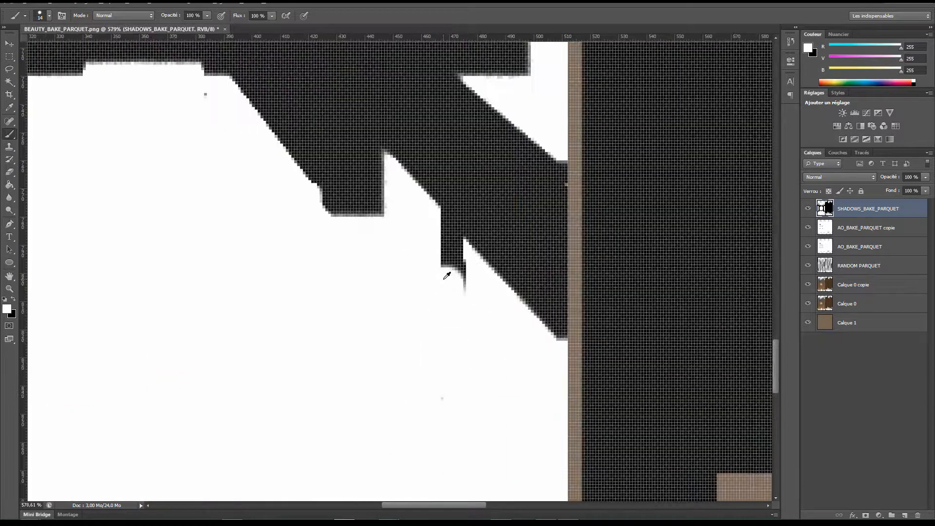
{"action": "mouse_move", "coordinate": [436, 216]}
{"action": "left_mouse_down"}
{"action": "mouse_move", "coordinate": [419, 209]}
{"action": "mouse_move", "coordinate": [483, 290]}
{"action": "left_mouse_up"}
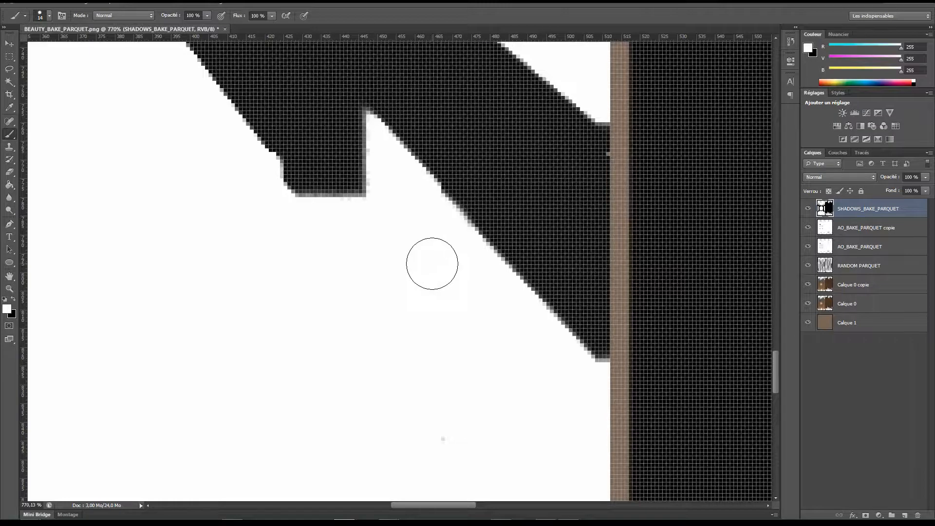
Paint white over the thin dark lines inside the open centre of the table shadow on the SHADOWS_BAKE_PARQUET layer.
{"action": "scroll", "coordinate": [432, 263], "scroll_direction": "down", "scroll_amount": 4, "text": "alt"}
{"action": "scroll", "coordinate": [434, 263], "scroll_direction": "down", "scroll_amount": 4, "text": "alt"}
{"action": "scroll", "coordinate": [302, 276], "scroll_direction": "up", "scroll_amount": 10, "text": "ctrl"}
{"action": "scroll", "coordinate": [209, 259], "scroll_direction": "down", "scroll_amount": 2, "text": "alt"}
{"action": "scroll", "coordinate": [327, 263], "scroll_direction": "up", "scroll_amount": 3}
{"action": "scroll", "coordinate": [280, 244], "scroll_direction": "up", "scroll_amount": 4, "text": "alt"}
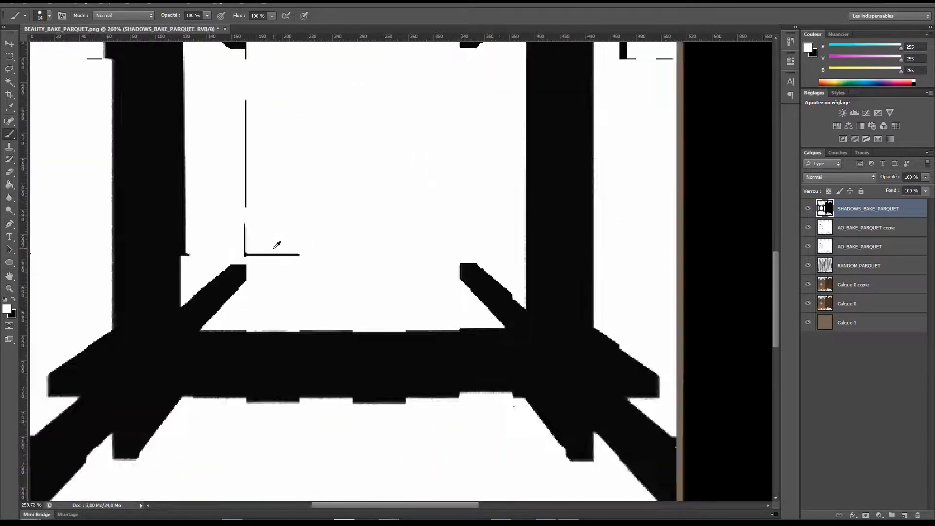
{"action": "scroll", "coordinate": [244, 246], "scroll_direction": "up", "scroll_amount": 2, "text": "ctrl"}
{"action": "scroll", "coordinate": [263, 234], "scroll_direction": "up", "scroll_amount": 3}
{"action": "mouse_move", "coordinate": [282, 73]}
{"action": "left_mouse_down"}
{"action": "mouse_move", "coordinate": [277, 284]}
{"action": "mouse_move", "coordinate": [282, 292]}
{"action": "mouse_move", "coordinate": [356, 295]}
{"action": "left_mouse_up"}
{"action": "scroll", "coordinate": [255, 234], "scroll_direction": "down", "scroll_amount": 3, "text": "alt"}
{"action": "scroll", "coordinate": [157, 161], "scroll_direction": "up", "scroll_amount": 1, "text": "alt"}
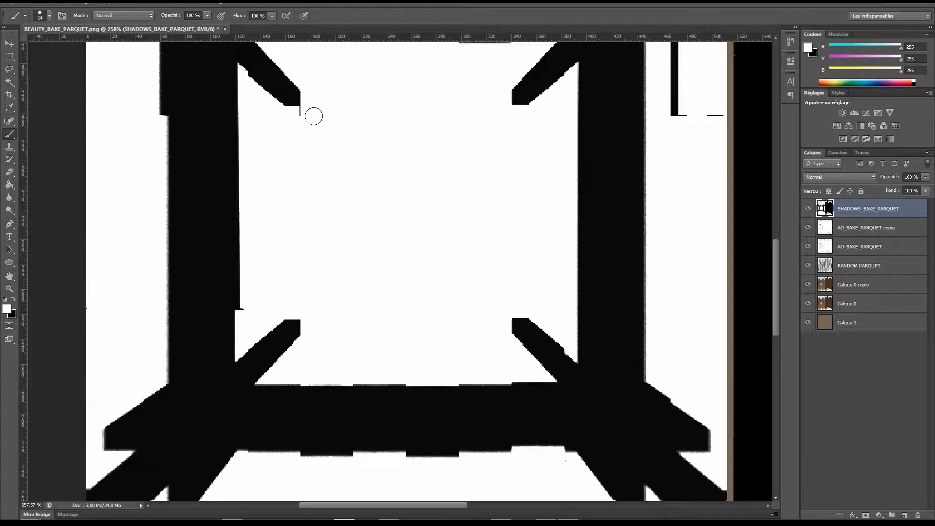
Paint out the dark vertical strip and short dashes right of the table shadow, below its upper-right corner.
{"action": "scroll", "coordinate": [575, 176], "scroll_direction": "down", "scroll_amount": 1, "text": "alt"}
{"action": "scroll", "coordinate": [689, 150], "scroll_direction": "up", "scroll_amount": 2}
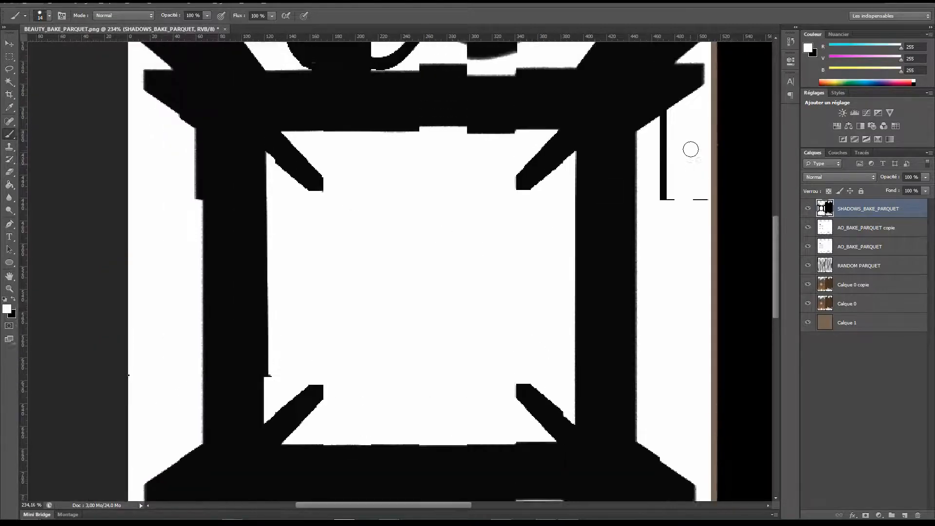
{"action": "mouse_move", "coordinate": [668, 139]}
{"action": "left_mouse_down"}
{"action": "mouse_move", "coordinate": [664, 203]}
{"action": "mouse_move", "coordinate": [720, 217]}
{"action": "left_mouse_up"}
{"action": "scroll", "coordinate": [674, 168], "scroll_direction": "up", "scroll_amount": 1, "text": "alt"}
{"action": "scroll", "coordinate": [673, 167], "scroll_direction": "up", "scroll_amount": 4, "text": "alt"}
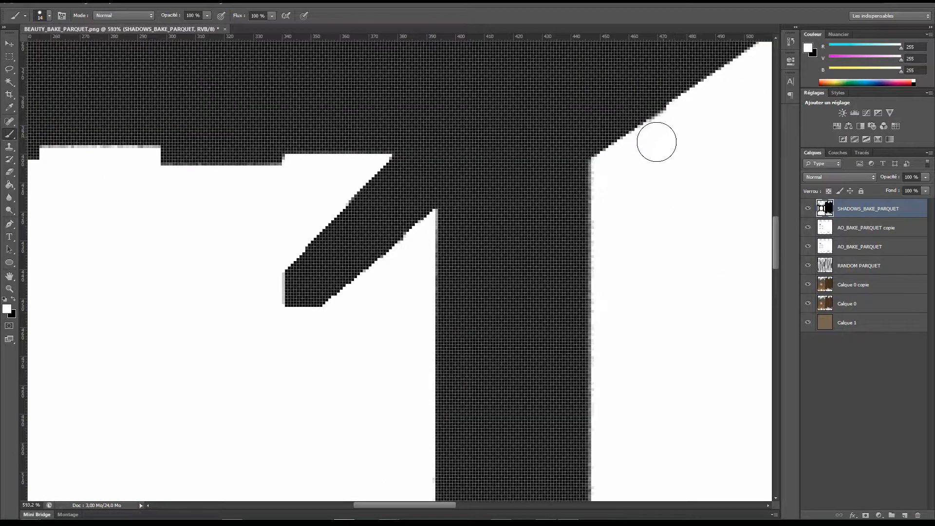
Paint white over the vertical dark bar between the cord shadow's right end and the table's upper-right leg shadow.
{"action": "scroll", "coordinate": [641, 158], "scroll_direction": "down", "scroll_amount": 7, "text": "alt"}
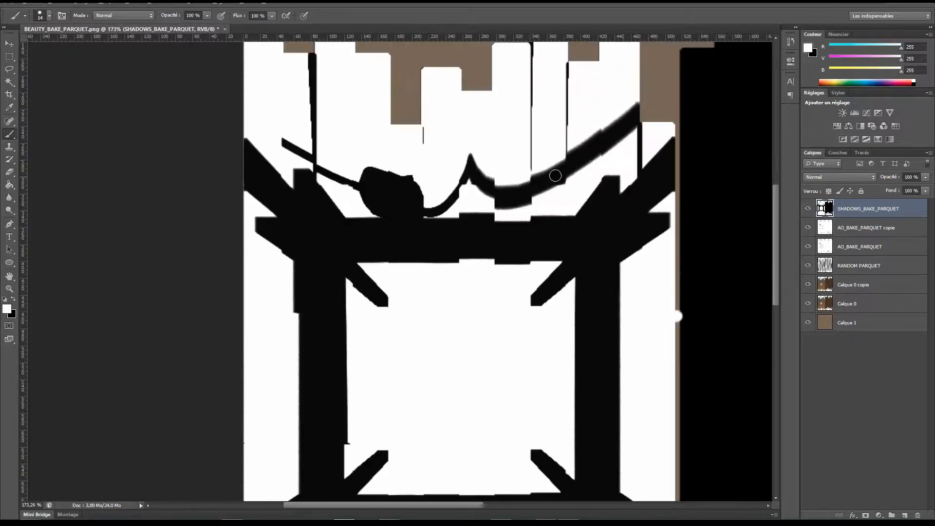
{"action": "scroll", "coordinate": [623, 160], "scroll_direction": "up", "scroll_amount": 5, "text": "alt"}
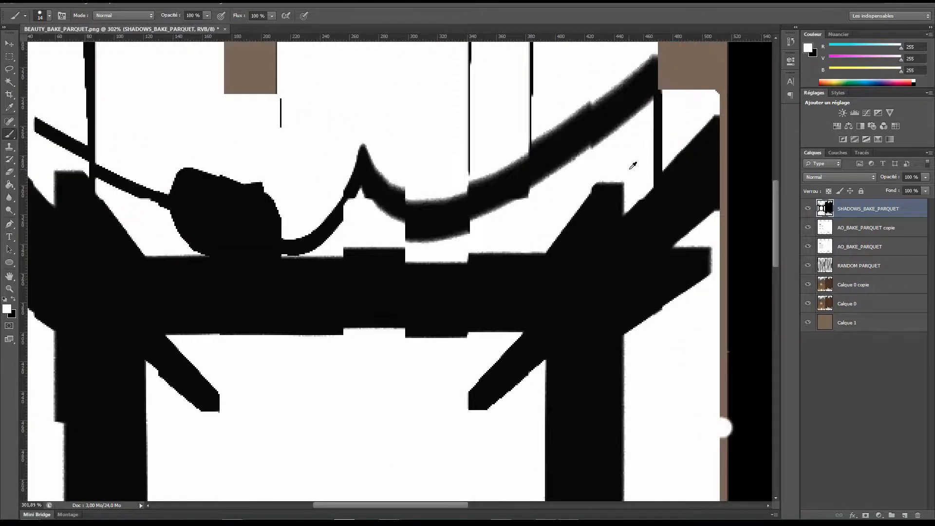
{"action": "scroll", "coordinate": [654, 166], "scroll_direction": "up", "scroll_amount": 2, "text": "alt"}
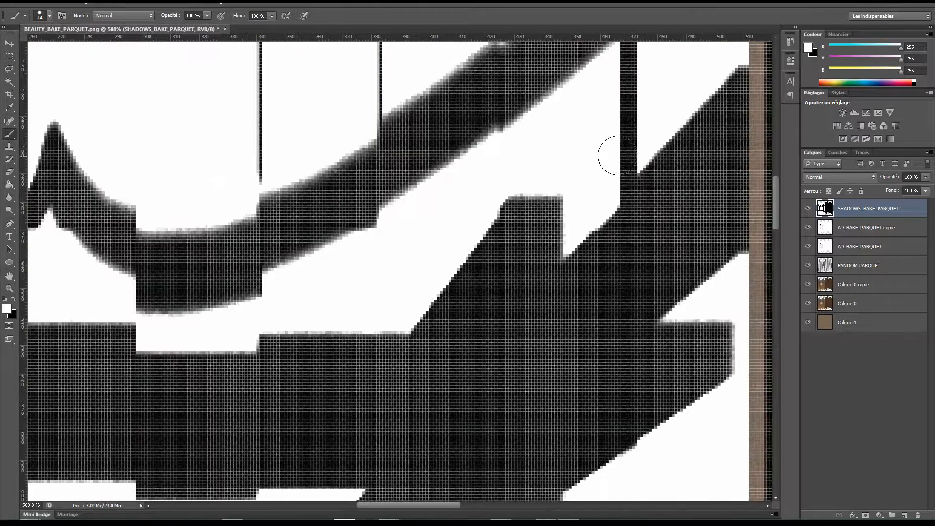
{"action": "mouse_move", "coordinate": [612, 172]}
{"action": "left_mouse_down"}
{"action": "mouse_move", "coordinate": [622, 159]}
{"action": "mouse_move", "coordinate": [601, 191]}
{"action": "mouse_move", "coordinate": [630, 104]}
{"action": "mouse_move", "coordinate": [631, 139]}
{"action": "left_mouse_up"}
{"action": "scroll", "coordinate": [637, 98], "scroll_direction": "down", "scroll_amount": 3, "text": "alt"}
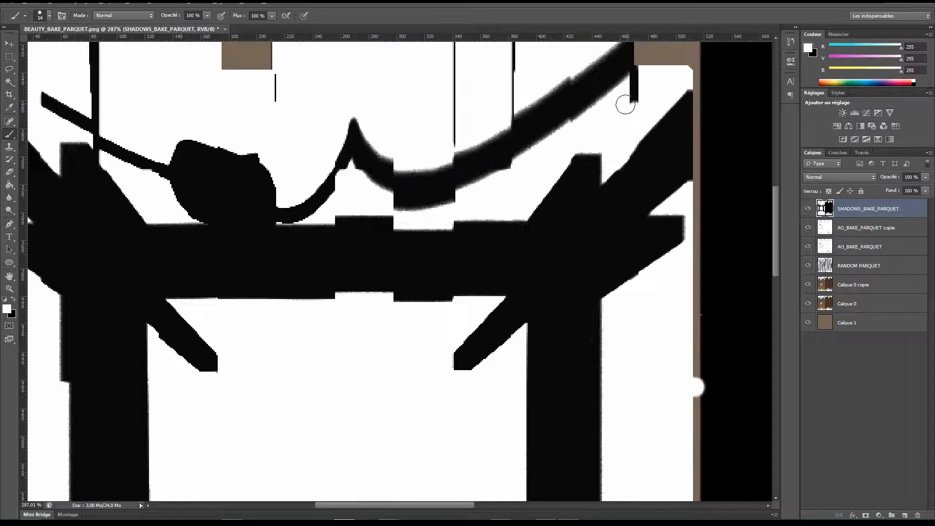
Paint out the thin vertical lines rising above the cord shadow, including the short one above the lamp shadow.
{"action": "scroll", "coordinate": [574, 110], "scroll_direction": "up", "scroll_amount": 3}
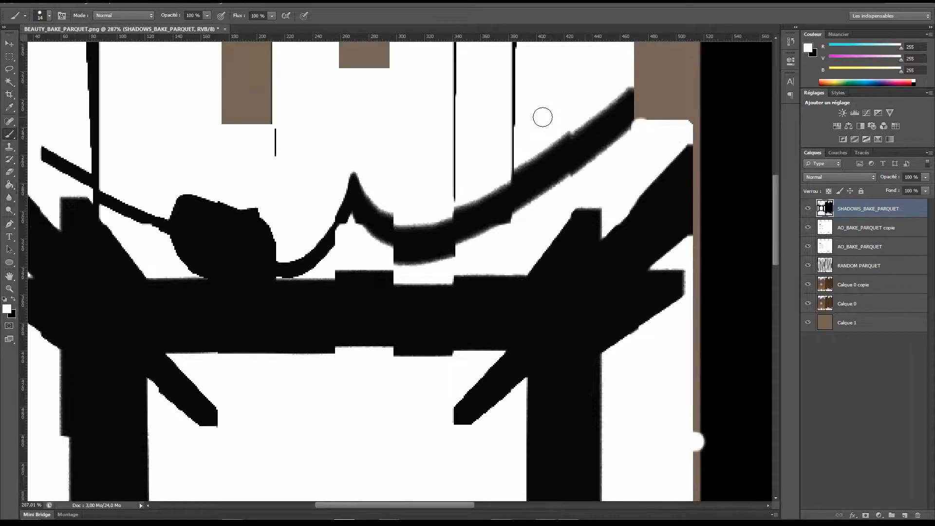
{"action": "left_click_drag", "start_coordinate": [506, 193], "coordinate": [517, 44]}
{"action": "left_click_drag", "start_coordinate": [451, 225], "coordinate": [460, 47]}
{"action": "scroll", "coordinate": [451, 115], "scroll_direction": "up", "scroll_amount": 2}
{"action": "left_click_drag", "start_coordinate": [459, 107], "coordinate": [451, 56]}
{"action": "scroll", "coordinate": [280, 214], "scroll_direction": "left", "scroll_amount": 2}
{"action": "mouse_move", "coordinate": [321, 243]}
{"action": "left_mouse_down"}
{"action": "mouse_move", "coordinate": [328, 138]}
{"action": "mouse_move", "coordinate": [321, 221]}
{"action": "left_mouse_up"}
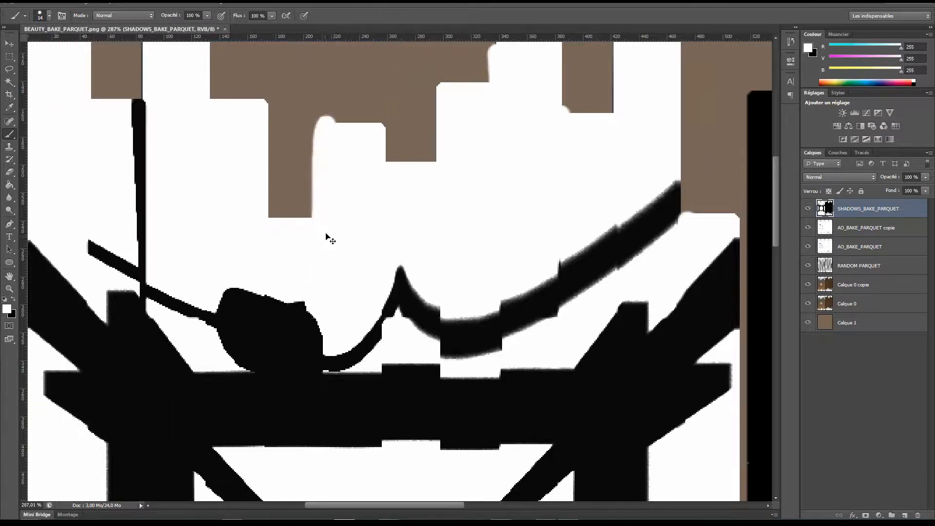
Paint white over the remaining dark lines along the upper plank ends and the thick vertical line above the cord's left part.
{"action": "scroll", "coordinate": [423, 205], "scroll_direction": "left", "scroll_amount": 1}
{"action": "scroll", "coordinate": [565, 161], "scroll_direction": "up", "scroll_amount": 2}
{"action": "mouse_move", "coordinate": [638, 106]}
{"action": "left_mouse_down"}
{"action": "mouse_move", "coordinate": [626, 67]}
{"action": "mouse_move", "coordinate": [501, 92]}
{"action": "mouse_move", "coordinate": [501, 125]}
{"action": "left_mouse_up"}
{"action": "scroll", "coordinate": [257, 200], "scroll_direction": "left", "scroll_amount": 2, "text": "ctrl"}
{"action": "scroll", "coordinate": [257, 200], "scroll_direction": "left", "scroll_amount": 2, "text": "ctrl"}
{"action": "mouse_move", "coordinate": [270, 92]}
{"action": "left_mouse_down"}
{"action": "mouse_move", "coordinate": [257, 105]}
{"action": "mouse_move", "coordinate": [249, 205]}
{"action": "mouse_move", "coordinate": [259, 307]}
{"action": "mouse_move", "coordinate": [266, 163]}
{"action": "left_mouse_up"}
{"action": "scroll", "coordinate": [261, 383], "scroll_direction": "up", "scroll_amount": 2}
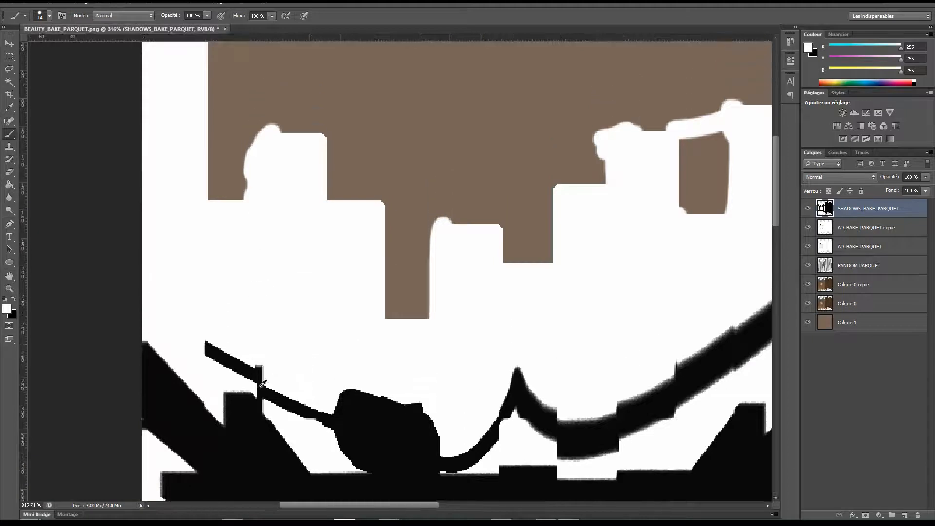
Reduce the brush to 5 px and paint out the dark link between the left cord shadow and the table leg shadow.
{"action": "scroll", "coordinate": [262, 383], "scroll_direction": "up", "scroll_amount": 3, "text": "alt"}
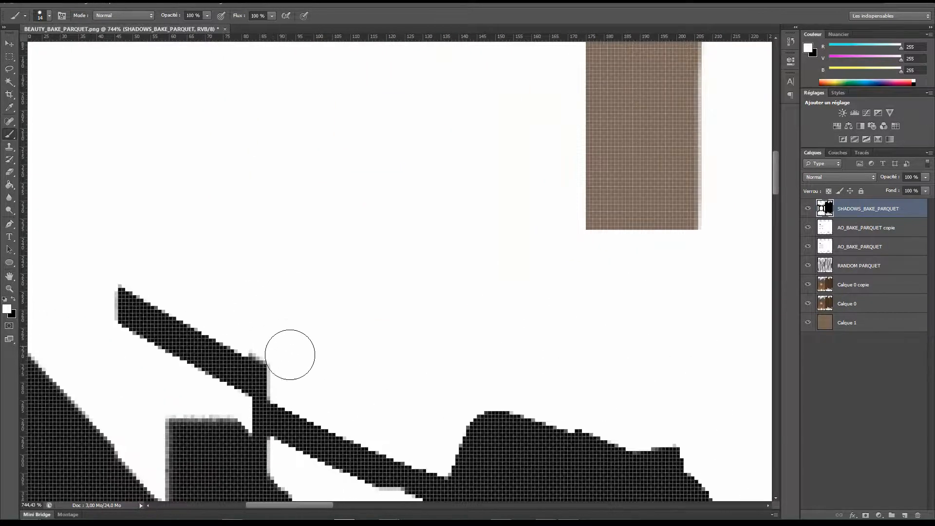
{"action": "right_click_drag", "start_coordinate": [275, 438], "coordinate": [259, 435], "text": "alt"}
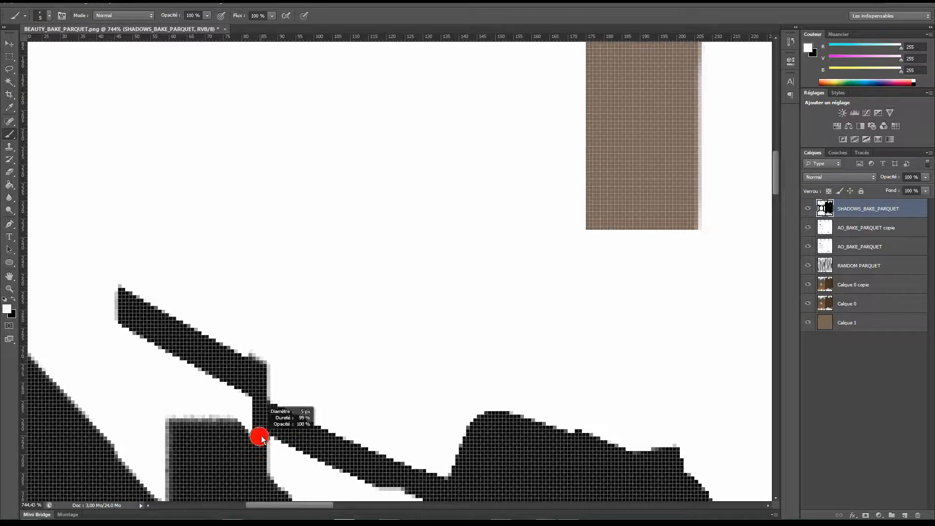
{"action": "left_click_drag", "start_coordinate": [255, 427], "coordinate": [273, 432]}
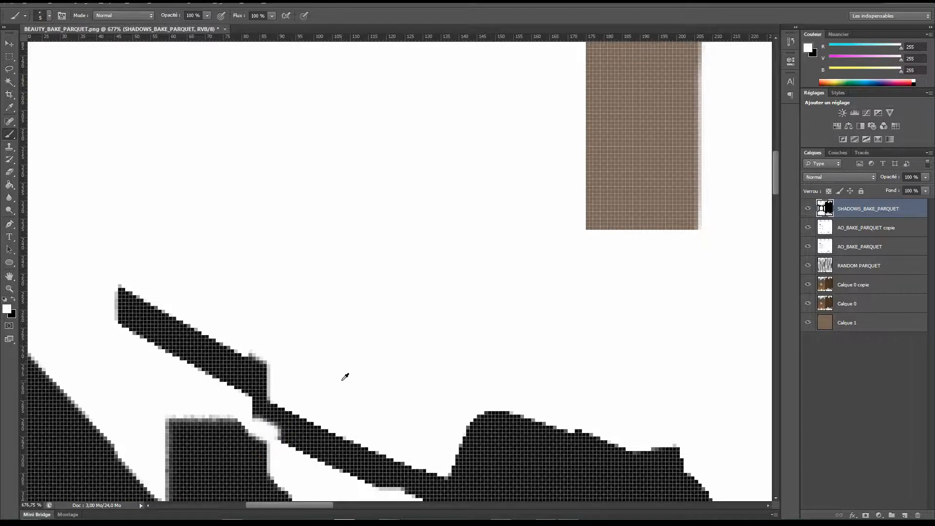
{"action": "scroll", "coordinate": [359, 370], "scroll_direction": "down", "scroll_amount": 5, "text": "alt"}
Set the SHADOWS_BAKE_PARQUET layer's blend mode to Produit and its opacity to 50 %.
{"action": "scroll", "coordinate": [302, 352], "scroll_direction": "down", "scroll_amount": 2}
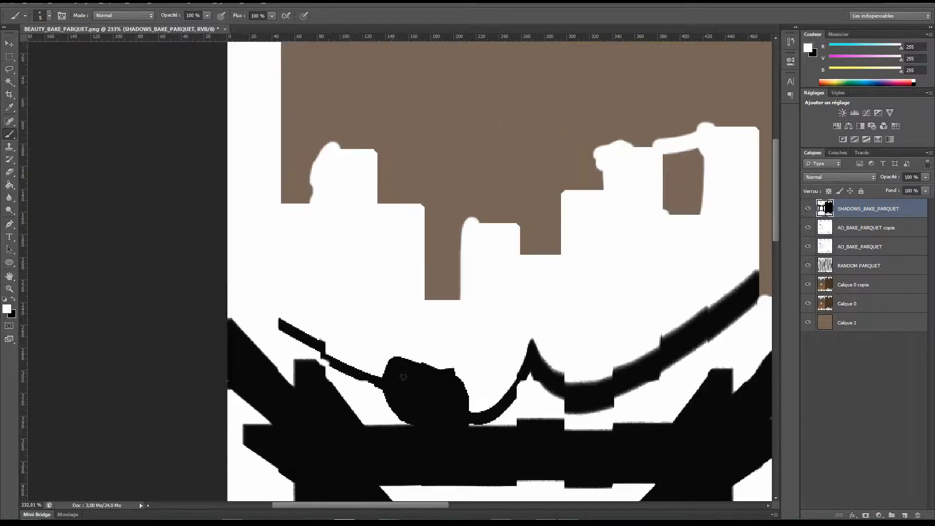
{"action": "scroll", "coordinate": [382, 367], "scroll_direction": "down", "scroll_amount": 2}
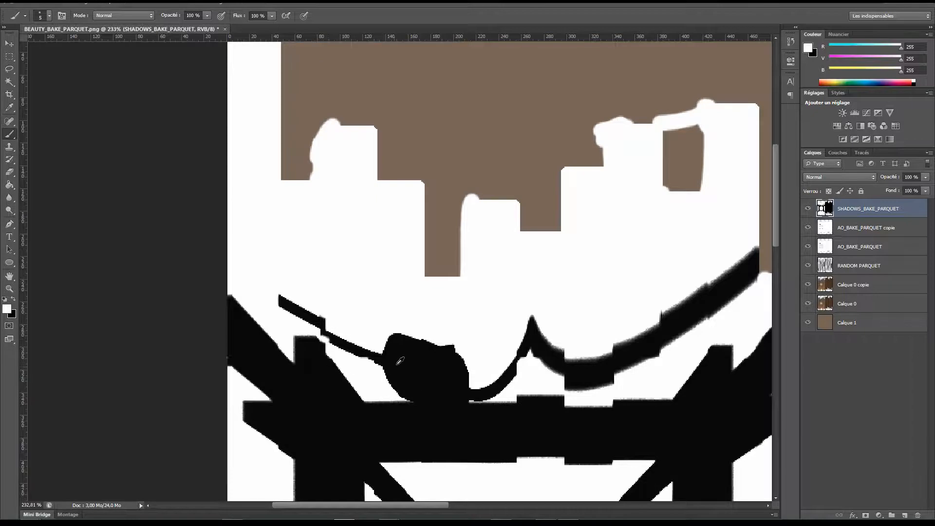
{"action": "scroll", "coordinate": [397, 363], "scroll_direction": "down", "scroll_amount": 1, "text": "alt"}
{"action": "scroll", "coordinate": [405, 362], "scroll_direction": "down", "scroll_amount": 6}
{"action": "scroll", "coordinate": [429, 365], "scroll_direction": "down", "scroll_amount": 4}
{"action": "scroll", "coordinate": [436, 356], "scroll_direction": "right", "scroll_amount": 6, "text": "ctrl"}
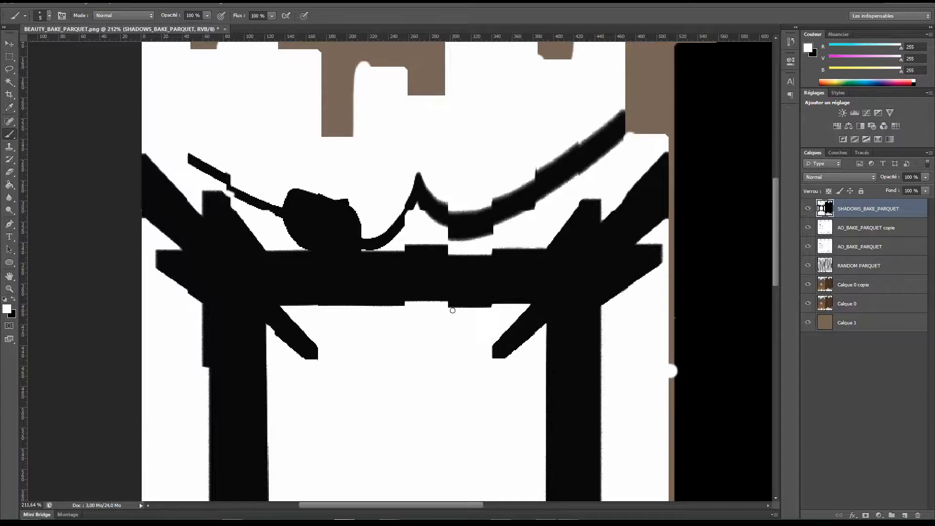
{"action": "left_click", "coordinate": [845, 178]}
{"action": "left_click", "coordinate": [820, 216]}
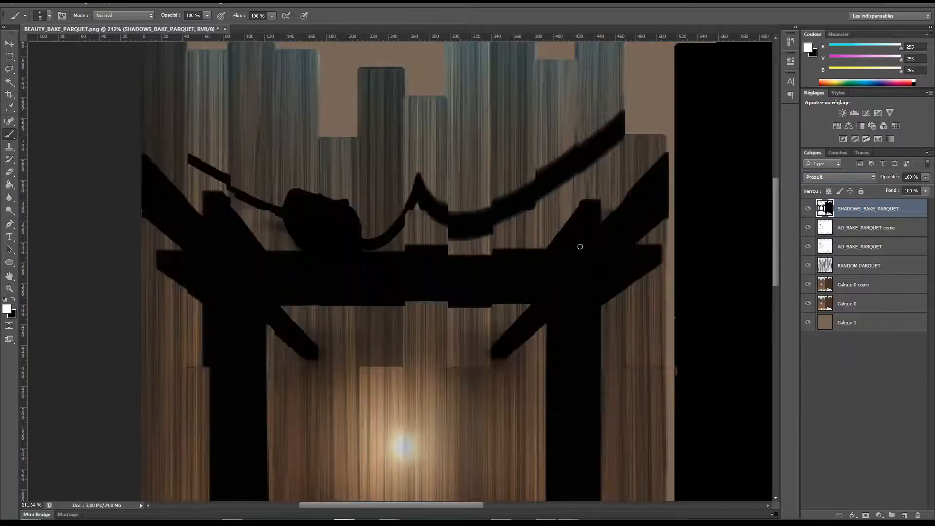
{"action": "double_click", "coordinate": [913, 211]}
{"action": "type", "text": "50"}
{"action": "key", "text": "Return"}
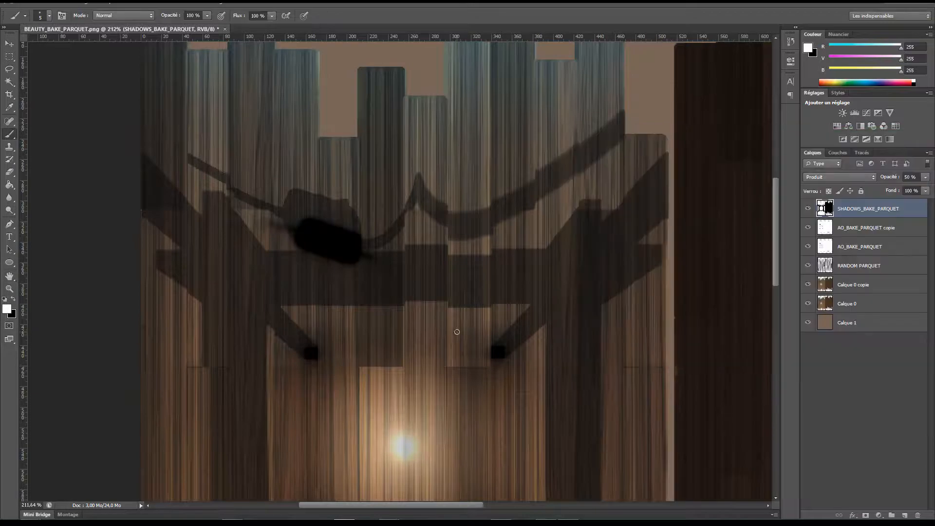
Set the opacity of the SHADOWS_BAKE_PARQUET layer to 25 %.
{"action": "scroll", "coordinate": [456, 316], "scroll_direction": "down", "scroll_amount": 3, "text": "alt"}
{"action": "scroll", "coordinate": [482, 336], "scroll_direction": "down", "scroll_amount": 5}
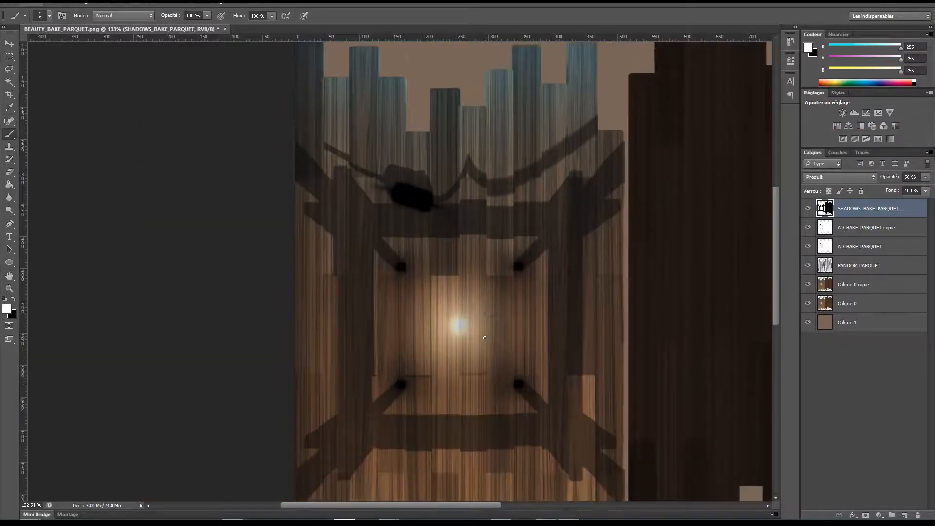
{"action": "scroll", "coordinate": [484, 337], "scroll_direction": "down", "scroll_amount": 3}
{"action": "scroll", "coordinate": [448, 311], "scroll_direction": "up", "scroll_amount": 4}
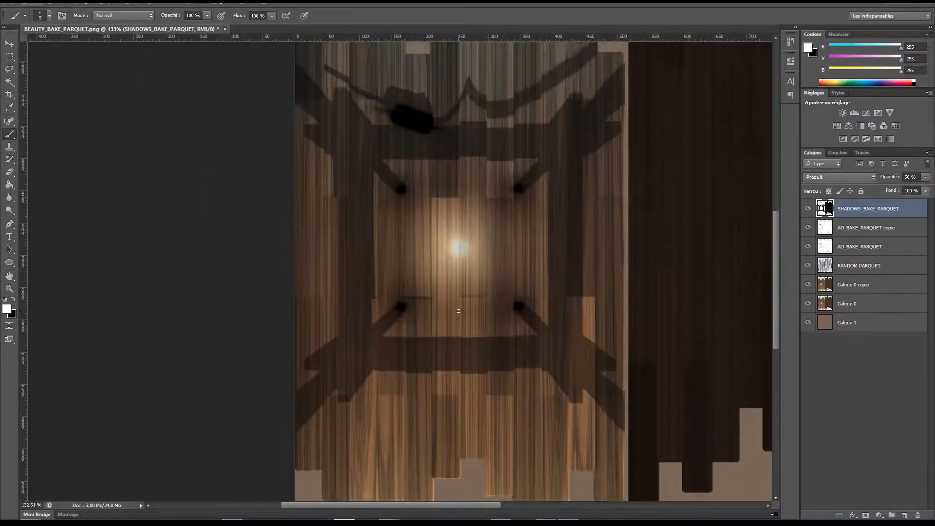
{"action": "double_click", "coordinate": [922, 213]}
{"action": "type", "text": "25"}
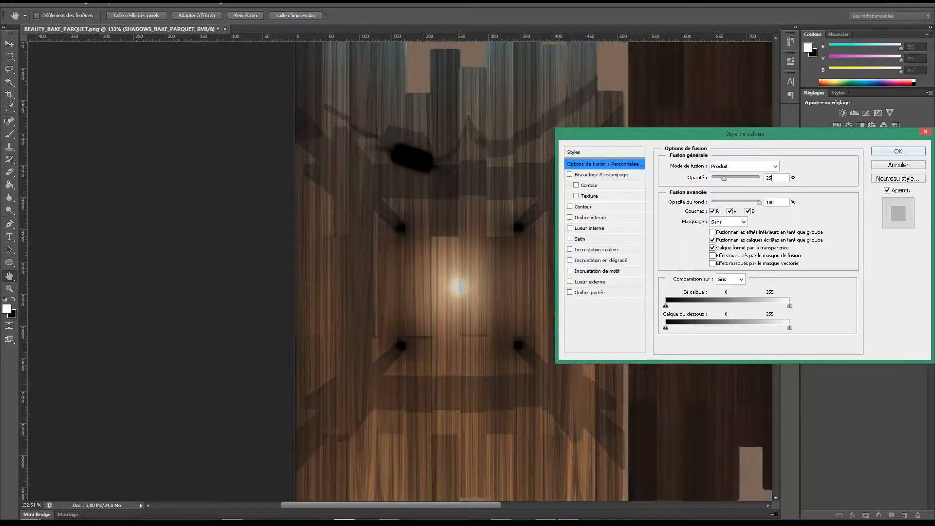
{"action": "key", "text": "Return"}
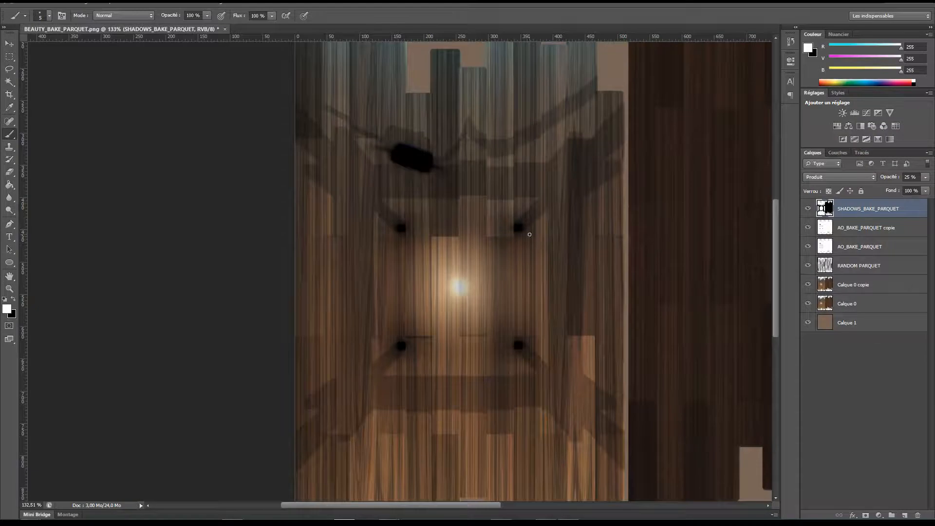
Outline the cord shadow right of the lamp with a closed Pen path in Tracé mode and convert it into a new selection.
{"action": "left_click", "coordinate": [9, 57]}
{"action": "scroll", "coordinate": [474, 166], "scroll_direction": "up", "scroll_amount": 3, "text": "alt"}
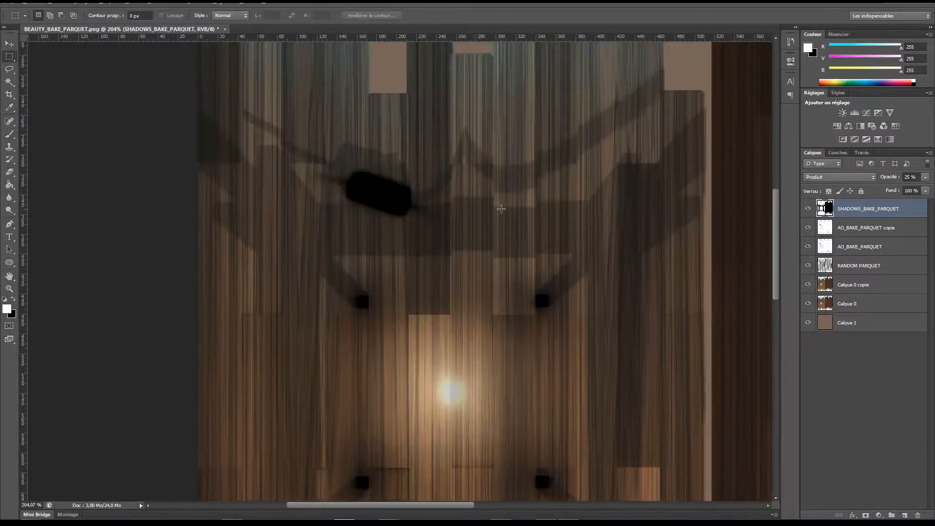
{"action": "key", "text": "p"}
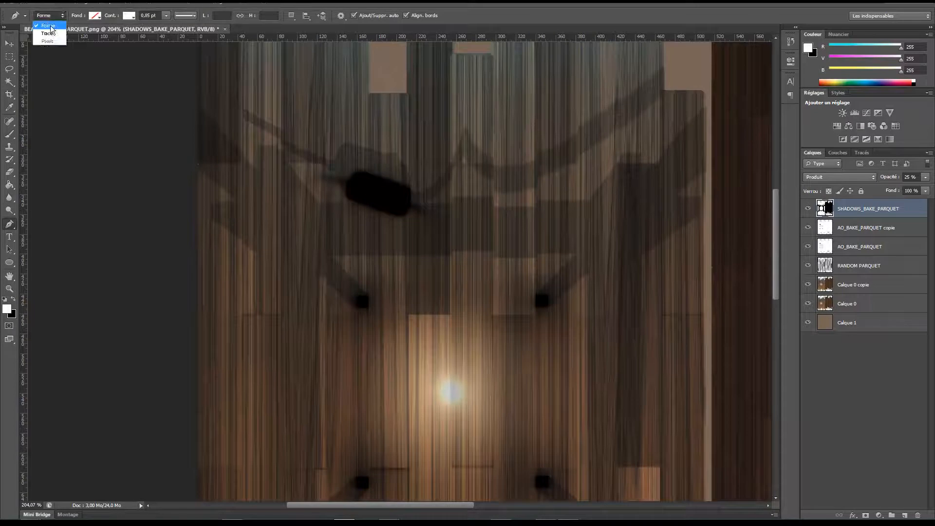
{"action": "left_click", "coordinate": [48, 33]}
{"action": "left_click", "coordinate": [684, 97]}
{"action": "left_click", "coordinate": [630, 138]}
{"action": "left_click", "coordinate": [511, 199]}
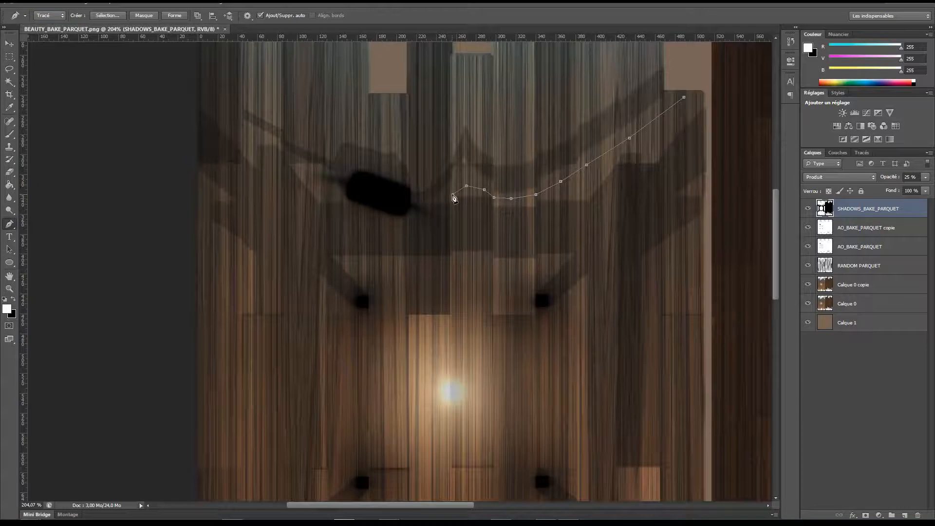
{"action": "left_click", "coordinate": [442, 111]}
{"action": "left_click", "coordinate": [524, 95]}
{"action": "left_click", "coordinate": [615, 74]}
{"action": "left_click", "coordinate": [641, 59]}
{"action": "left_click", "coordinate": [109, 15]}
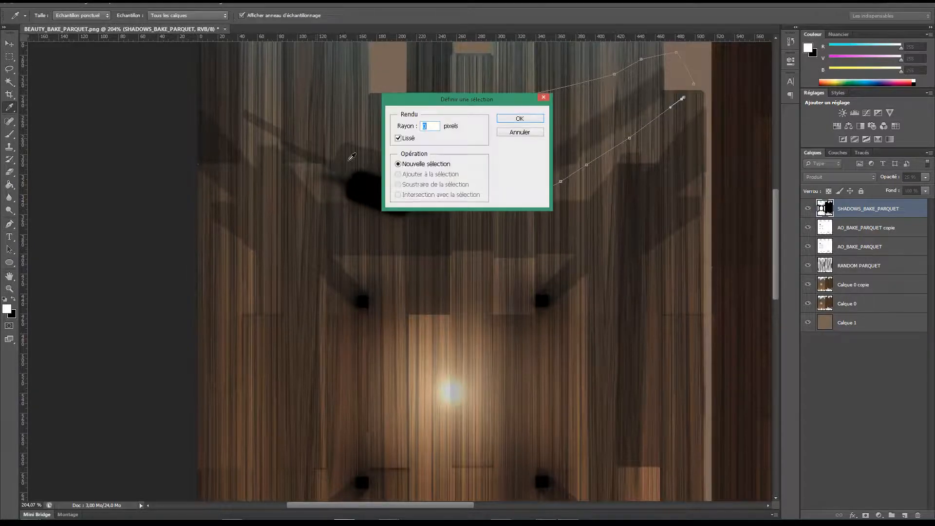
{"action": "key", "text": "Return"}
Erase the selected right-hand cord shadow with a soft 274 px eraser, reduce the eraser to 168 px and deselect.
{"action": "key", "text": "e"}
{"action": "right_click_drag", "start_coordinate": [503, 266], "coordinate": [518, 282], "text": "alt"}
{"action": "right_click", "coordinate": [521, 285]}
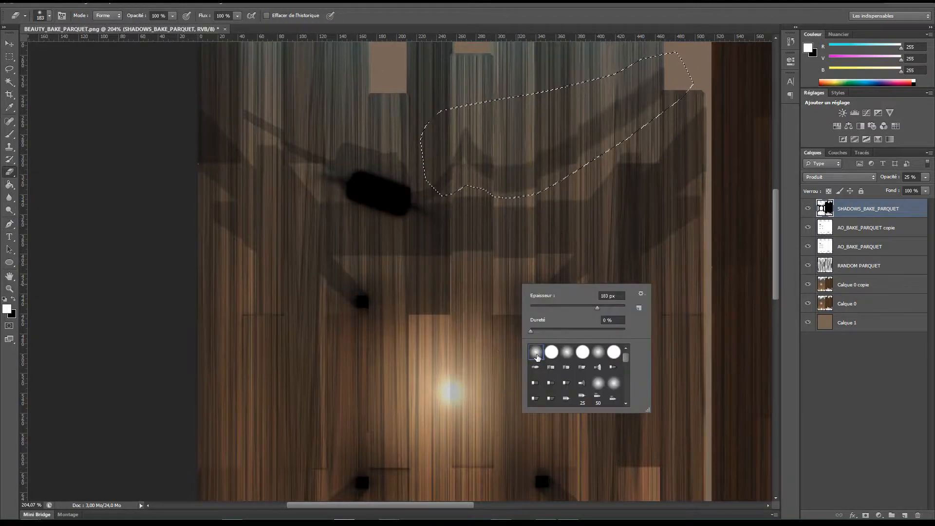
{"action": "right_click_drag", "start_coordinate": [417, 287], "coordinate": [404, 291], "text": "alt"}
{"action": "mouse_move", "coordinate": [528, 310]}
{"action": "right_mouse_down", "text": "alt"}
{"action": "mouse_move", "coordinate": [556, 311]}
{"action": "mouse_move", "coordinate": [610, 278]}
{"action": "right_mouse_up", "text": "alt"}
{"action": "mouse_move", "coordinate": [625, 159]}
{"action": "left_mouse_down"}
{"action": "mouse_move", "coordinate": [637, 111]}
{"action": "mouse_move", "coordinate": [626, 129]}
{"action": "mouse_move", "coordinate": [553, 121]}
{"action": "left_mouse_up"}
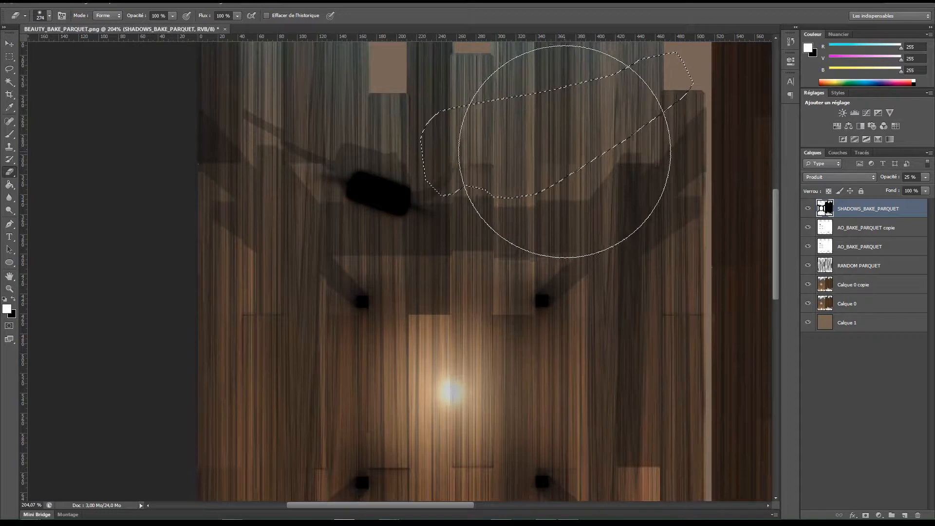
{"action": "right_click_drag", "start_coordinate": [559, 271], "coordinate": [519, 271], "text": "alt"}
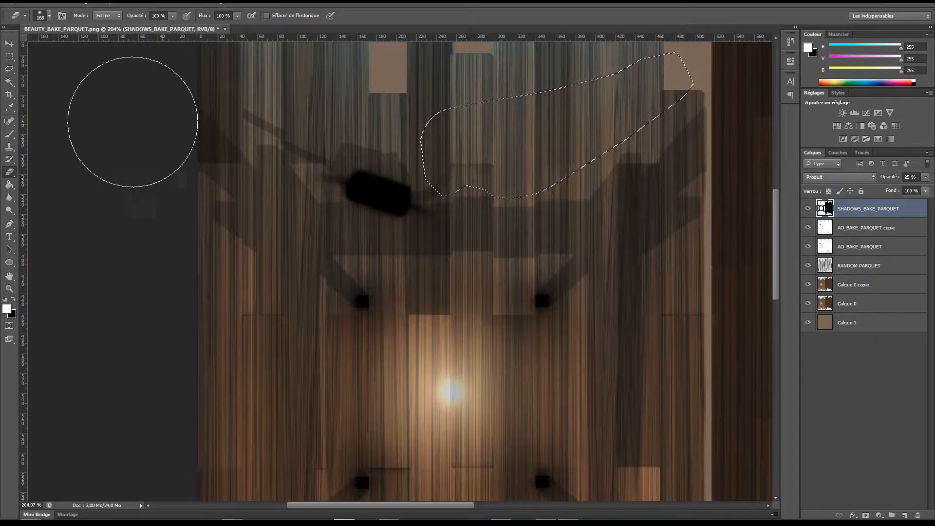
{"action": "left_click", "coordinate": [10, 57]}
{"action": "left_click", "coordinate": [163, 111]}
Outline the cord shadow left of the lamp with a closed Pen path and convert it into a selection.
{"action": "scroll", "coordinate": [323, 214], "scroll_direction": "up", "scroll_amount": 5, "text": "alt"}
{"action": "scroll", "coordinate": [322, 214], "scroll_direction": "up", "scroll_amount": 1, "text": "ctrl"}
{"action": "scroll", "coordinate": [323, 217], "scroll_direction": "up", "scroll_amount": 5}
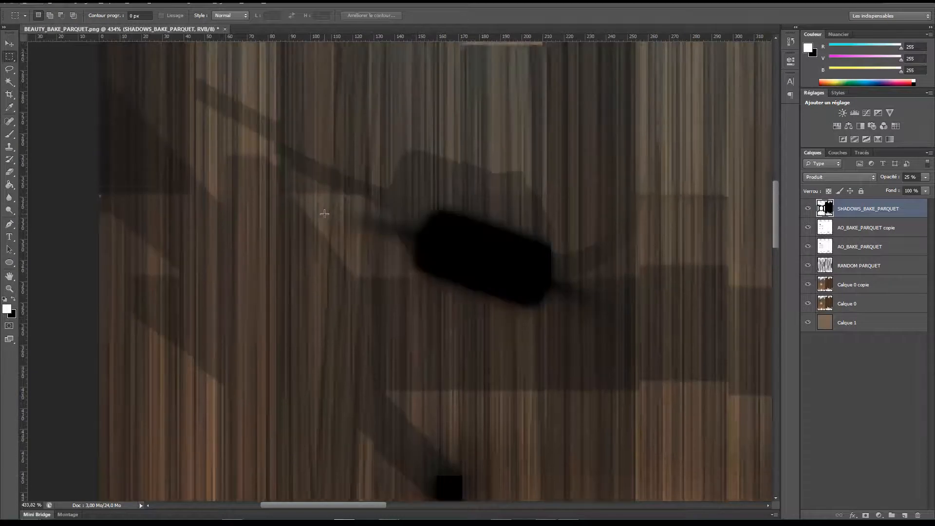
{"action": "key", "text": "p"}
{"action": "left_click", "coordinate": [224, 106]}
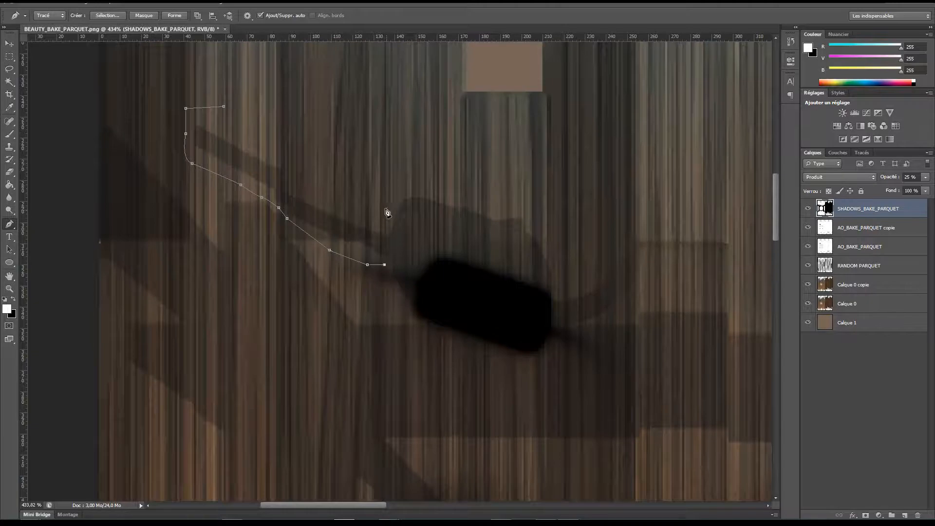
{"action": "left_click", "coordinate": [108, 16]}
{"action": "key", "text": "Return"}
Erase the selected left-hand cord shadow with the soft 168 px eraser and deselect.
{"action": "mouse_move", "coordinate": [223, 226]}
{"action": "left_mouse_down"}
{"action": "mouse_move", "coordinate": [190, 146]}
{"action": "mouse_move", "coordinate": [201, 240]}
{"action": "left_mouse_up"}
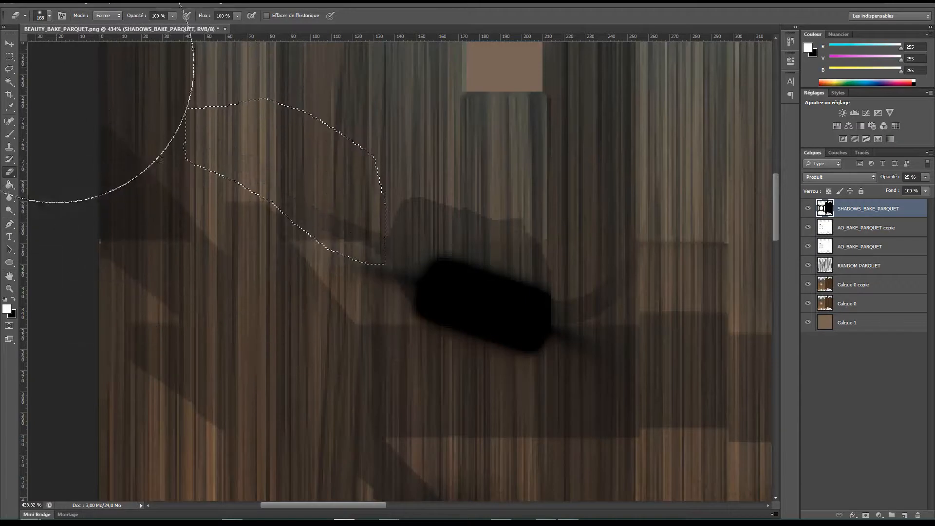
{"action": "key", "text": "m"}
{"action": "left_click", "coordinate": [274, 180]}
Examine the composited parquet texture as a whole, checking the softened table and lamp shadows.
{"action": "scroll", "coordinate": [511, 246], "scroll_direction": "down", "scroll_amount": 5, "text": "alt"}
{"action": "scroll", "coordinate": [545, 276], "scroll_direction": "down", "scroll_amount": 1, "text": "ctrl"}
{"action": "scroll", "coordinate": [544, 275], "scroll_direction": "down", "scroll_amount": 2}
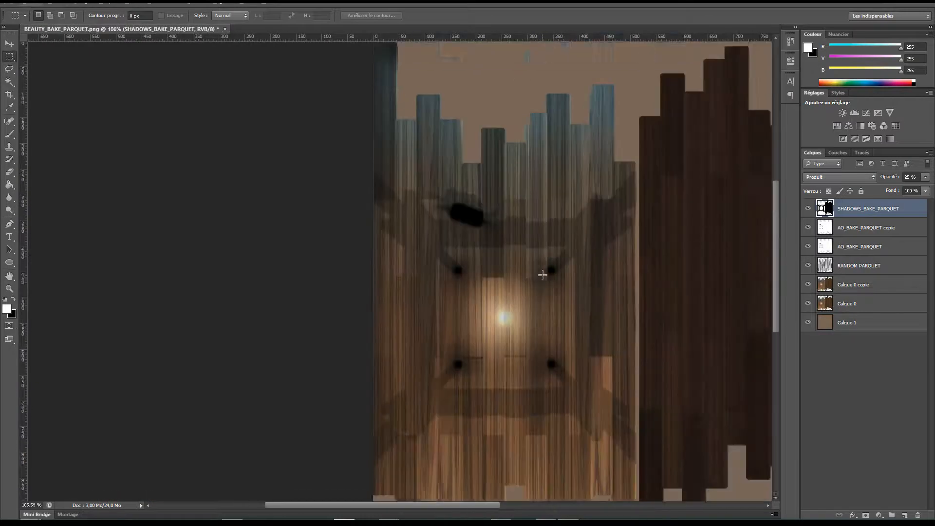
{"action": "scroll", "coordinate": [545, 277], "scroll_direction": "down", "scroll_amount": 4}
{"action": "scroll", "coordinate": [541, 279], "scroll_direction": "down", "scroll_amount": 3, "text": "ctrl"}
{"action": "scroll", "coordinate": [536, 281], "scroll_direction": "up", "scroll_amount": 3}
{"action": "scroll", "coordinate": [509, 294], "scroll_direction": "down", "scroll_amount": 1, "text": "ctrl"}
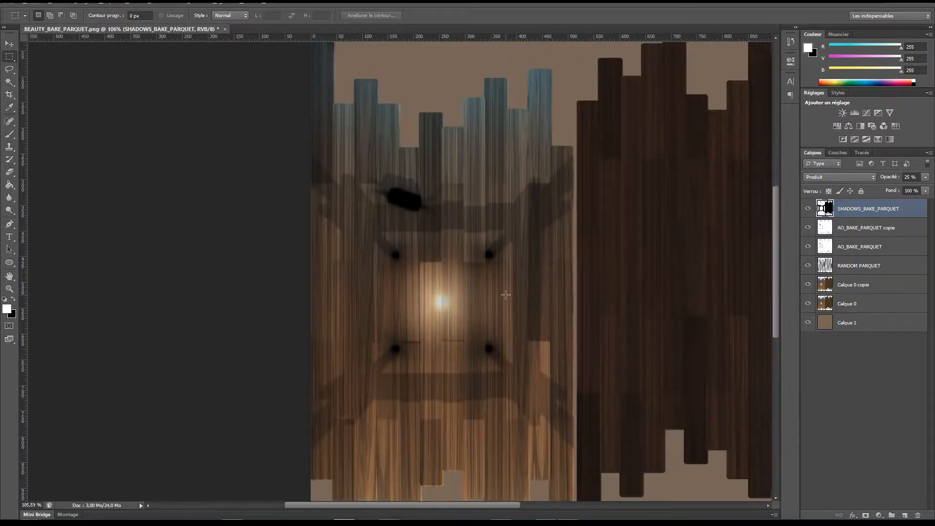
Apply a Gaussian Blur with a 1-pixel radius to the SHADOWS_BAKE_PARQUET layer.
{"action": "scroll", "coordinate": [506, 294], "scroll_direction": "up", "scroll_amount": 3, "text": "alt"}
{"action": "left_click", "coordinate": [186, 2]}
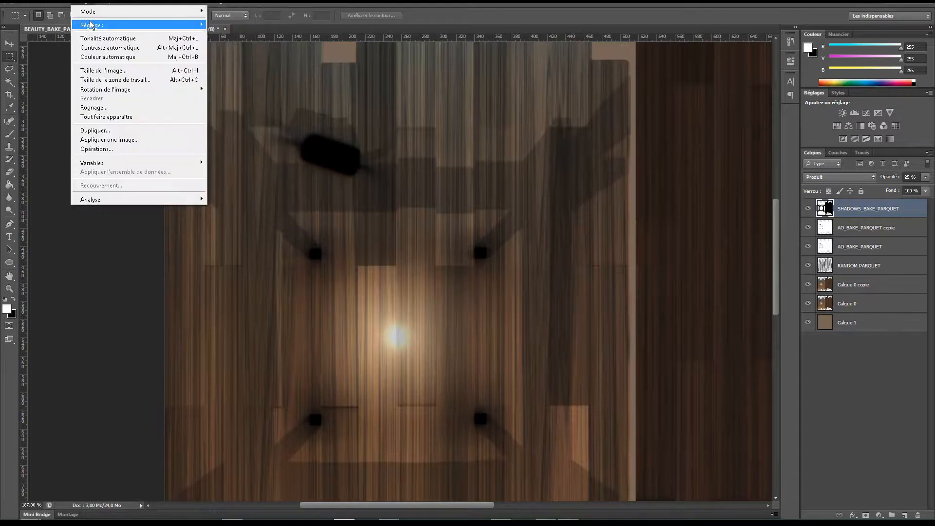
{"action": "mouse_move", "coordinate": [184, 2]}
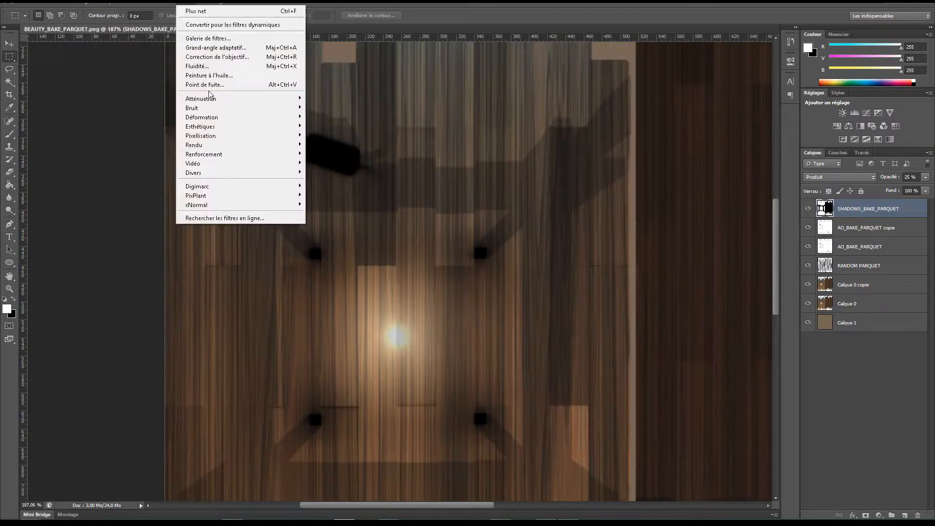
{"action": "mouse_move", "coordinate": [205, 99]}
{"action": "left_click", "coordinate": [122, 176]}
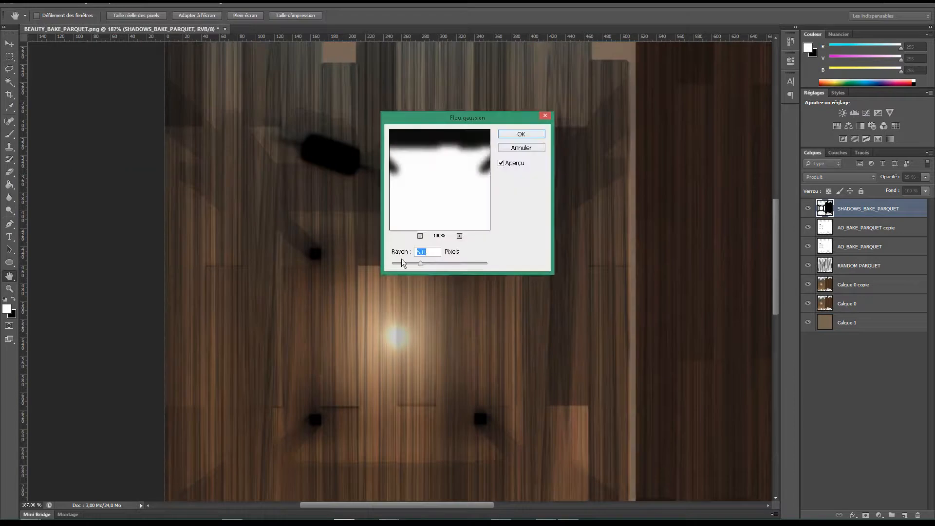
{"action": "type", "text": "2"}
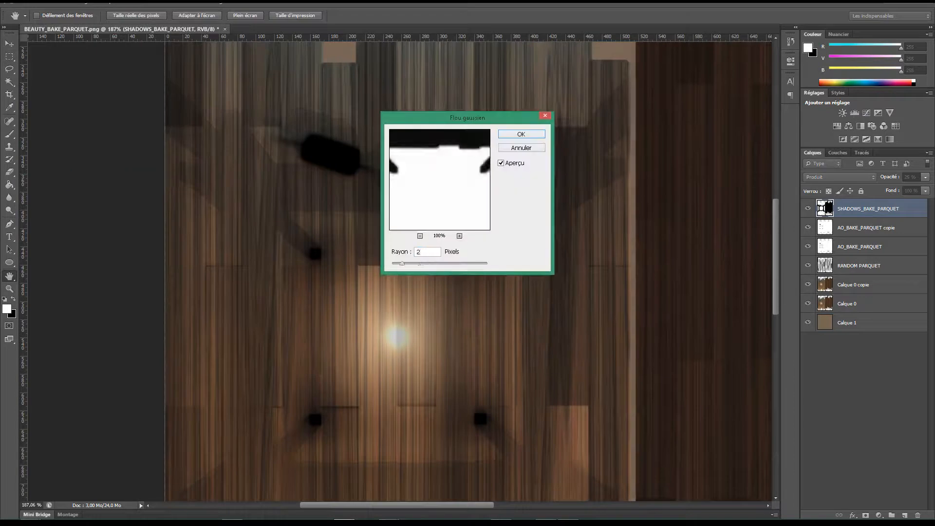
{"action": "key", "text": "BackSpace"}
{"action": "type", "text": "1"}
{"action": "key", "text": "Return"}
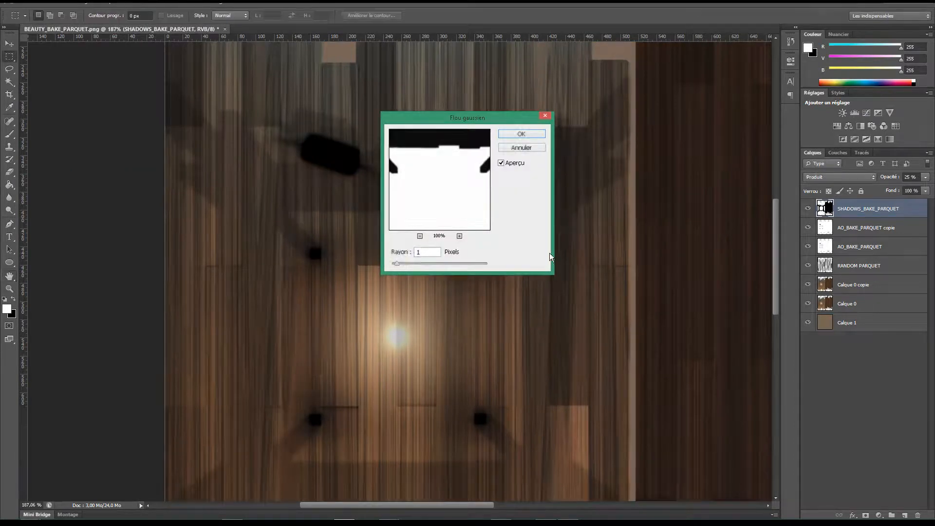
{"action": "scroll", "coordinate": [503, 275], "scroll_direction": "down", "scroll_amount": 3}
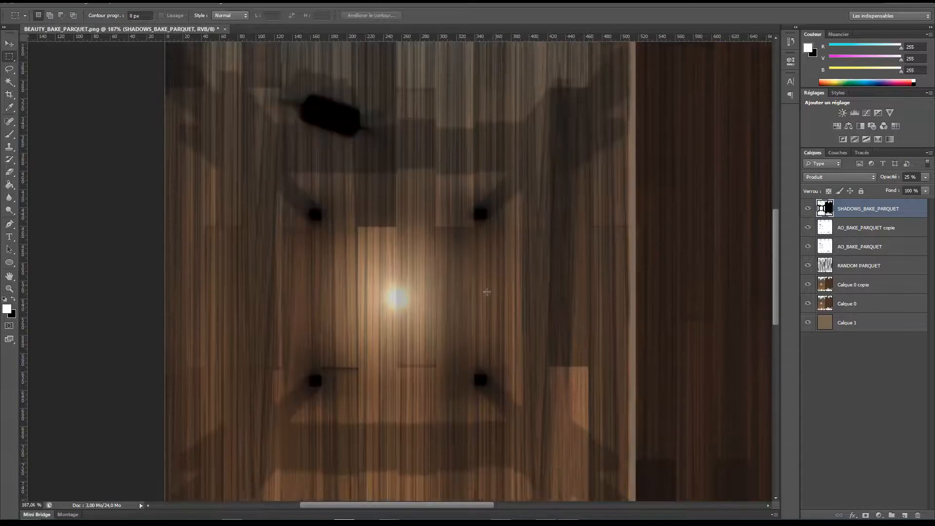
Save the layered composite as a Photoshop file named MAP _ PARQUET in the TUTO _ LAMPE JAP folder.
{"action": "key", "text": "ctrl+shift+s"}
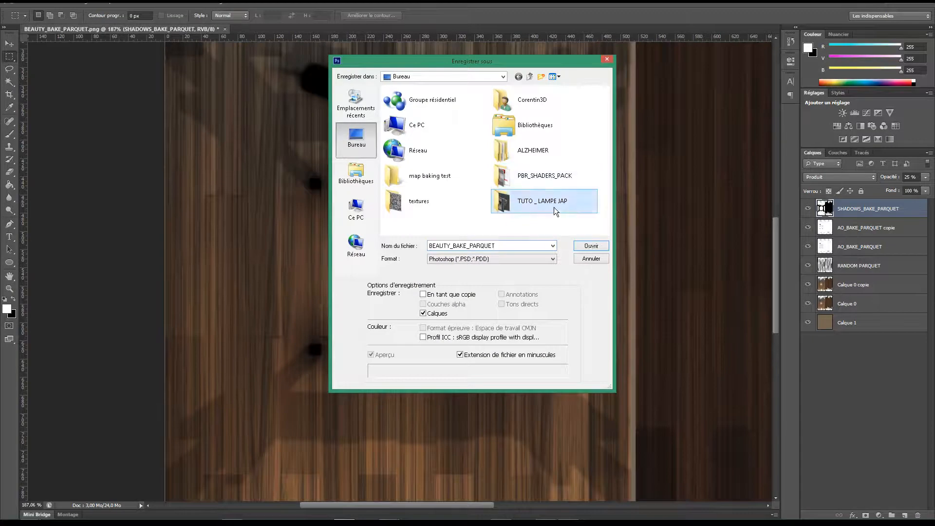
{"action": "double_click", "coordinate": [554, 206]}
{"action": "left_click", "coordinate": [496, 246]}
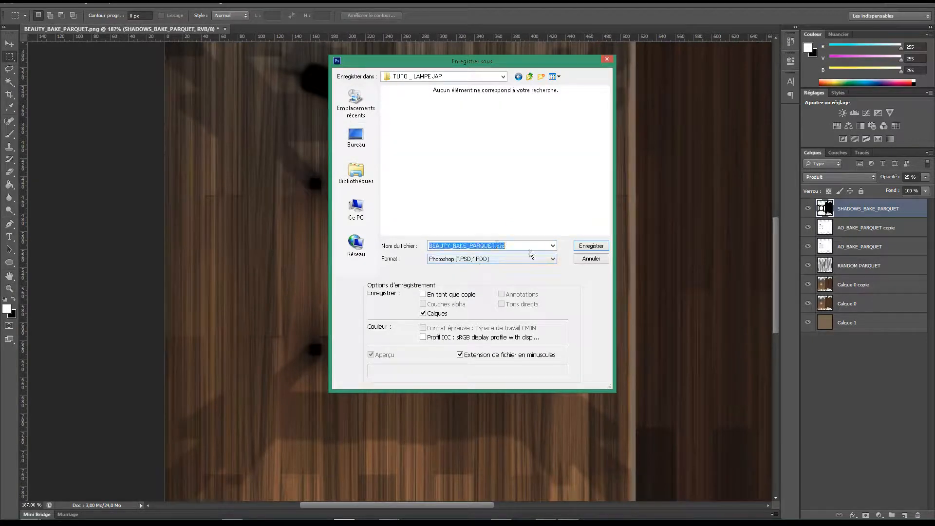
{"action": "type", "text": "MAP _ PARQUET"}
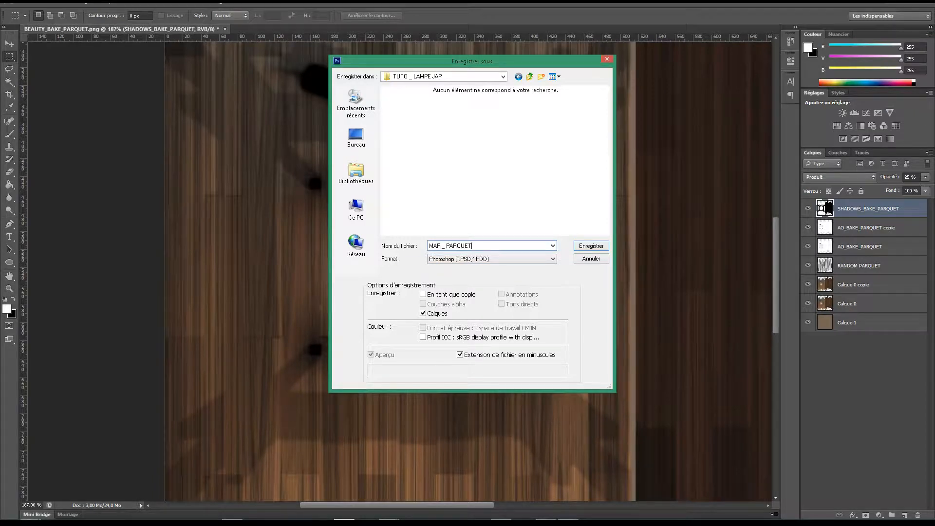
{"action": "key", "text": "Return"}
{"action": "key", "text": "Return"}
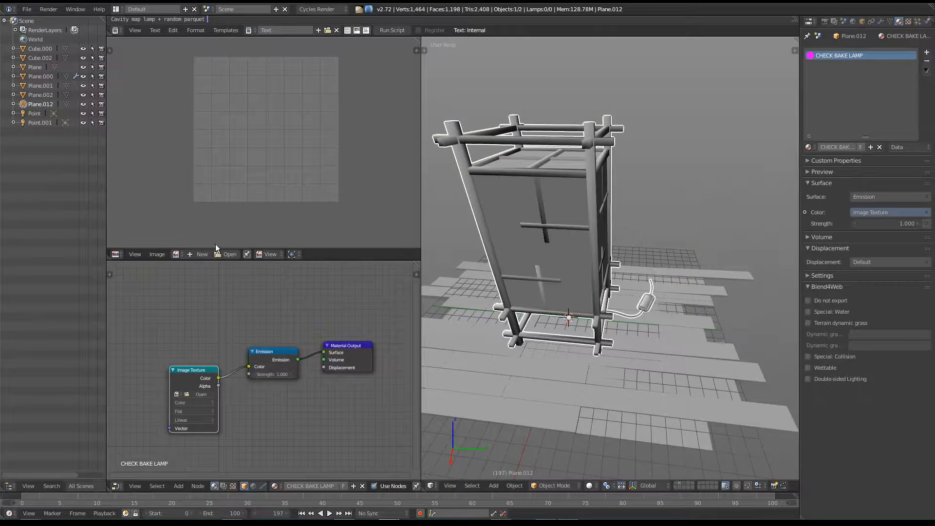
{"action": "middle_click_drag", "start_coordinate": [232, 350], "coordinate": [275, 300]}
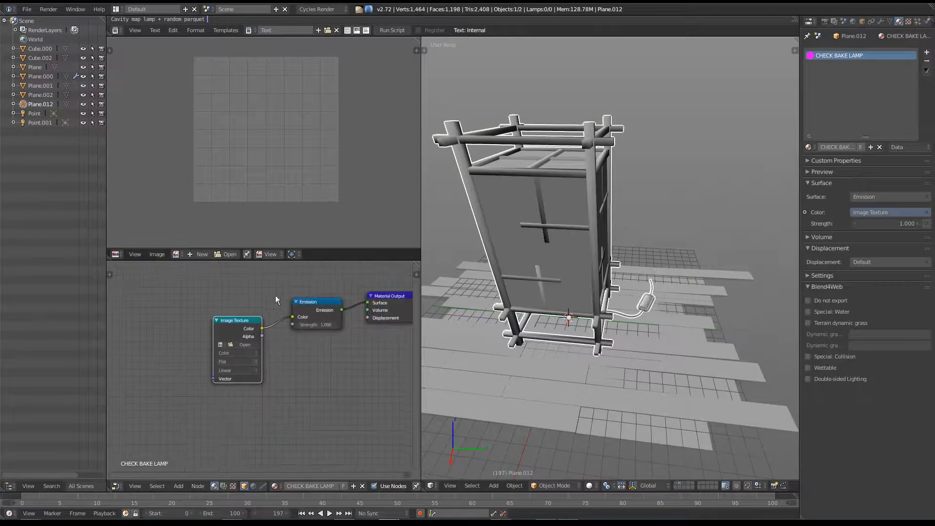
{"action": "left_click", "coordinate": [242, 344]}
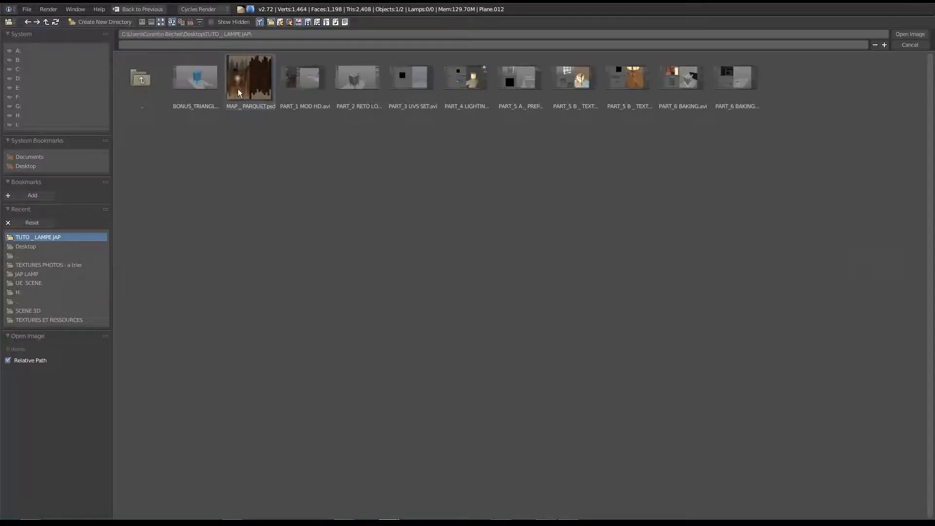
{"action": "double_click", "coordinate": [238, 90]}
{"action": "middle_click_drag", "start_coordinate": [475, 348], "coordinate": [568, 359]}
{"action": "left_click", "coordinate": [253, 343]}
In Blender, select the parquet and load MAP _ PARQUET.psd into its CHECK BAKE PARQUET material's Image Texture node.
{"action": "right_click", "coordinate": [568, 329]}
{"action": "left_click", "coordinate": [243, 345]}
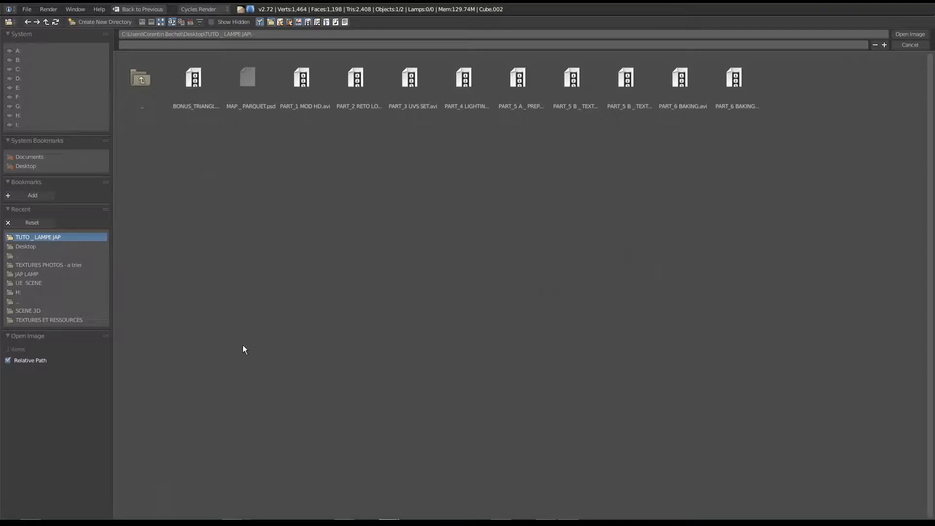
{"action": "double_click", "coordinate": [250, 82]}
Display the parquet textured in the 3D view and rearrange the Image Texture and Emission nodes with more spacing.
{"action": "mouse_move", "coordinate": [584, 355]}
{"action": "middle_mouse_down"}
{"action": "mouse_move", "coordinate": [576, 364]}
{"action": "mouse_move", "coordinate": [634, 369]}
{"action": "middle_mouse_up"}
{"action": "key", "text": "alt+z"}
{"action": "middle_click_drag", "start_coordinate": [556, 360], "coordinate": [541, 375], "text": "shift"}
{"action": "scroll", "coordinate": [584, 331], "scroll_direction": "down", "scroll_amount": 3}
{"action": "left_click_drag", "start_coordinate": [246, 328], "coordinate": [180, 329]}
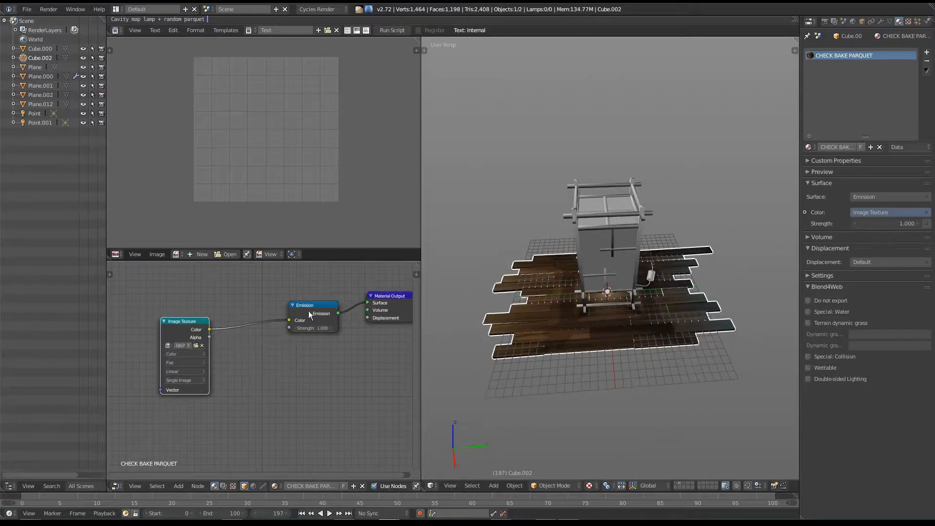
{"action": "left_click_drag", "start_coordinate": [317, 317], "coordinate": [302, 311]}
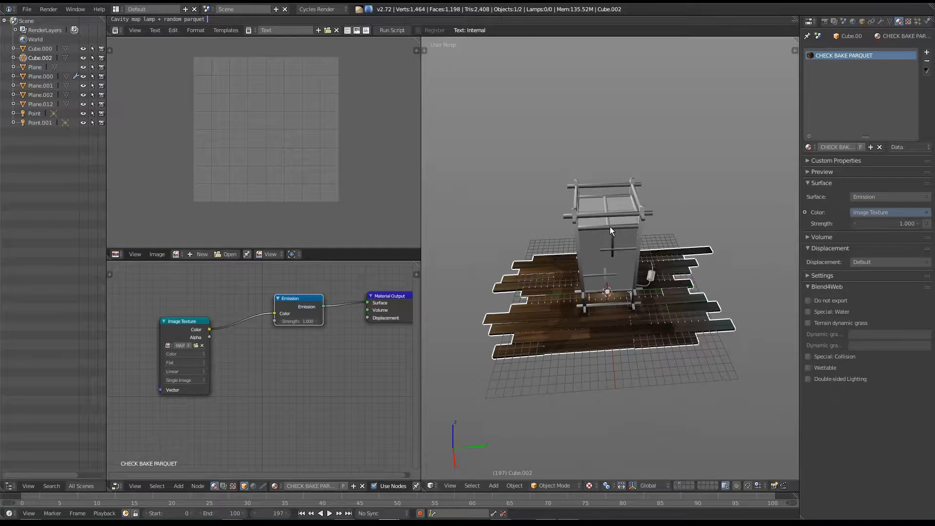
Examine the parquet's baked texture in the rendered view from several angles around the lamp.
{"action": "key", "text": "shift+z"}
{"action": "mouse_move", "coordinate": [628, 340]}
{"action": "middle_mouse_down"}
{"action": "mouse_move", "coordinate": [548, 343]}
{"action": "mouse_move", "coordinate": [626, 349]}
{"action": "mouse_move", "coordinate": [614, 343]}
{"action": "middle_mouse_up"}
{"action": "key", "text": "Left"}
{"action": "mouse_move", "coordinate": [548, 383]}
{"action": "middle_mouse_down"}
{"action": "mouse_move", "coordinate": [580, 344]}
{"action": "mouse_move", "coordinate": [629, 337]}
{"action": "mouse_move", "coordinate": [655, 320]}
{"action": "mouse_move", "coordinate": [635, 306]}
{"action": "middle_mouse_up"}
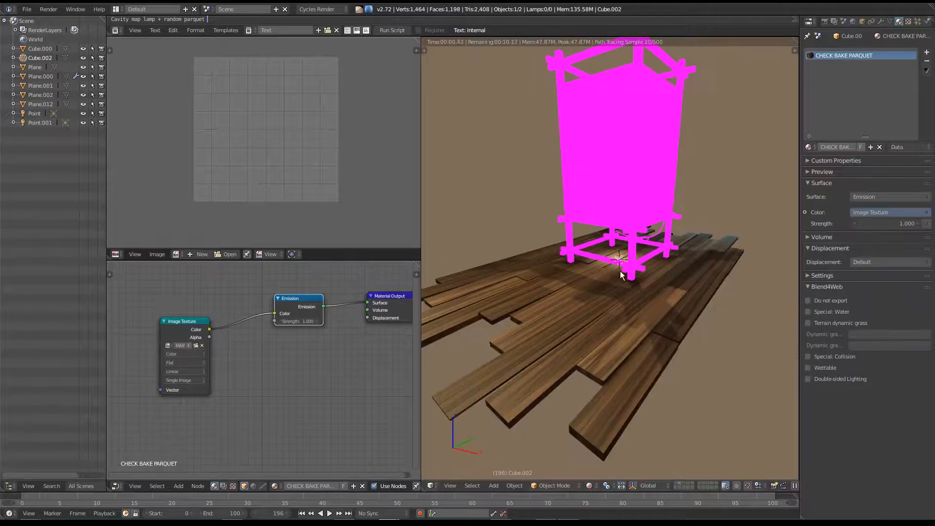
{"action": "middle_click_drag", "start_coordinate": [603, 223], "coordinate": [633, 272]}
{"action": "mouse_move", "coordinate": [610, 342]}
{"action": "middle_mouse_down"}
{"action": "mouse_move", "coordinate": [626, 349]}
{"action": "mouse_move", "coordinate": [560, 365]}
{"action": "mouse_move", "coordinate": [638, 352]}
{"action": "mouse_move", "coordinate": [642, 340]}
{"action": "mouse_move", "coordinate": [605, 361]}
{"action": "mouse_move", "coordinate": [575, 397]}
{"action": "mouse_move", "coordinate": [646, 336]}
{"action": "mouse_move", "coordinate": [560, 330]}
{"action": "mouse_move", "coordinate": [620, 351]}
{"action": "mouse_move", "coordinate": [538, 324]}
{"action": "mouse_move", "coordinate": [534, 348]}
{"action": "mouse_move", "coordinate": [624, 302]}
{"action": "mouse_move", "coordinate": [624, 340]}
{"action": "mouse_move", "coordinate": [579, 317]}
{"action": "mouse_move", "coordinate": [629, 322]}
{"action": "mouse_move", "coordinate": [623, 342]}
{"action": "mouse_move", "coordinate": [576, 353]}
{"action": "mouse_move", "coordinate": [578, 337]}
{"action": "mouse_move", "coordinate": [670, 337]}
{"action": "middle_mouse_up"}
{"action": "mouse_move", "coordinate": [605, 363]}
{"action": "middle_mouse_down"}
{"action": "mouse_move", "coordinate": [680, 344]}
{"action": "mouse_move", "coordinate": [669, 321]}
{"action": "middle_mouse_up"}
Set the Cycles preview samples to 10 and recheck the parquet in the rendered view.
{"action": "left_click", "coordinate": [826, 21]}
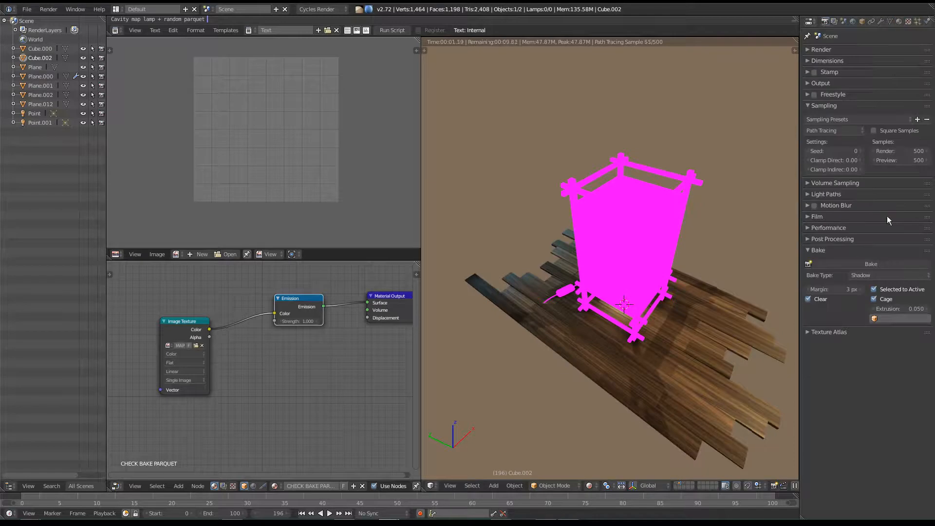
{"action": "left_click", "coordinate": [898, 157]}
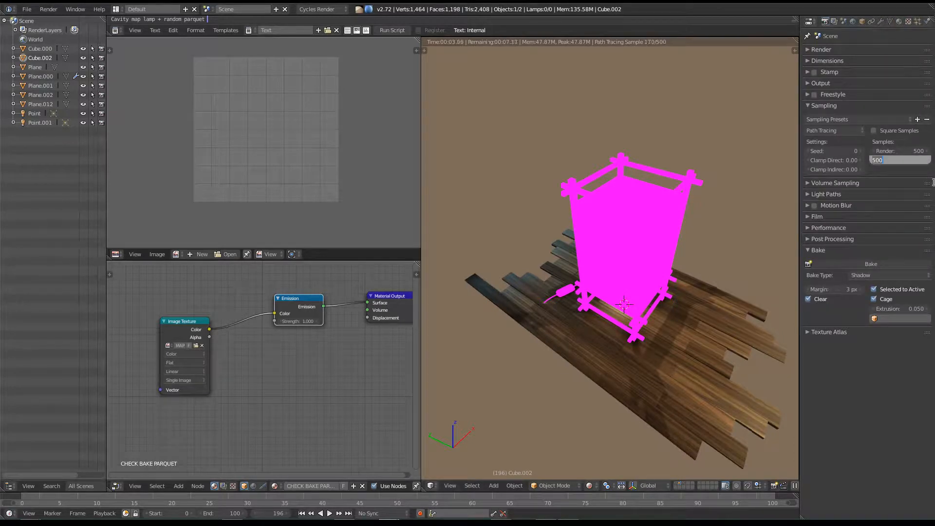
{"action": "type", "text": "10"}
{"action": "key", "text": "Return"}
{"action": "middle_click_drag", "start_coordinate": [626, 347], "coordinate": [547, 313]}
{"action": "middle_click_drag", "start_coordinate": [633, 311], "coordinate": [669, 363]}
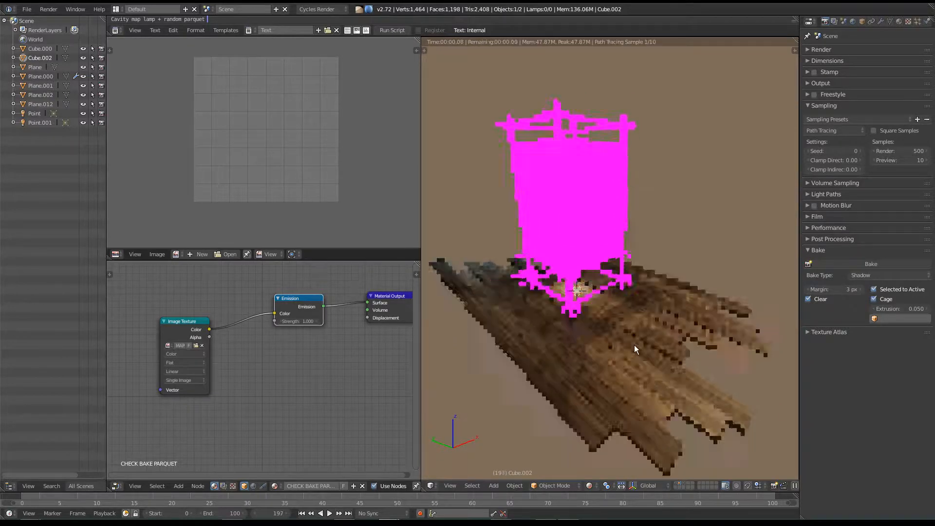
{"action": "key", "text": "shift+z"}
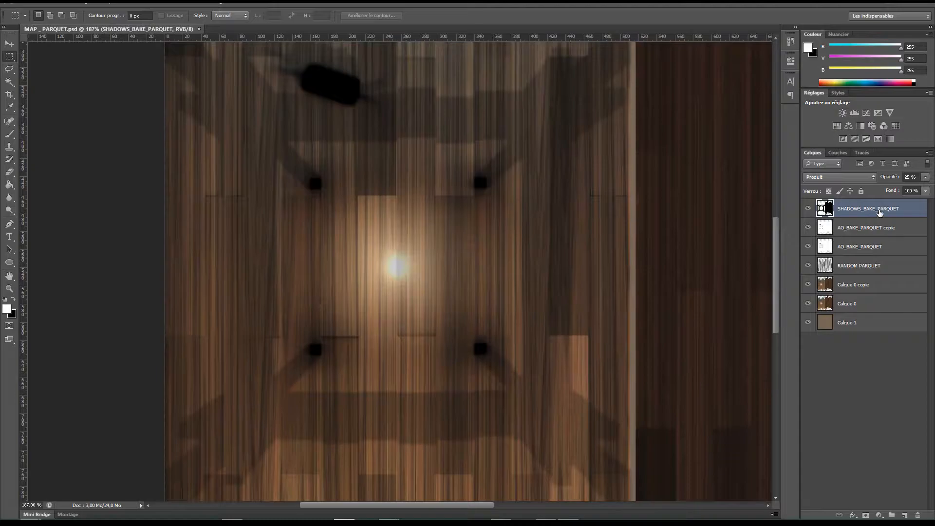
Back in Photoshop, add a new layer above SHADOWS_BAKE_PARQUET and set the foreground color to yellow-orange ffc515.
{"action": "key", "text": "ctrl+shift+n"}
{"action": "key", "text": "Return"}
{"action": "key", "text": "b"}
{"action": "left_click", "coordinate": [399, 263], "text": "alt"}
{"action": "left_click", "coordinate": [13, 311]}
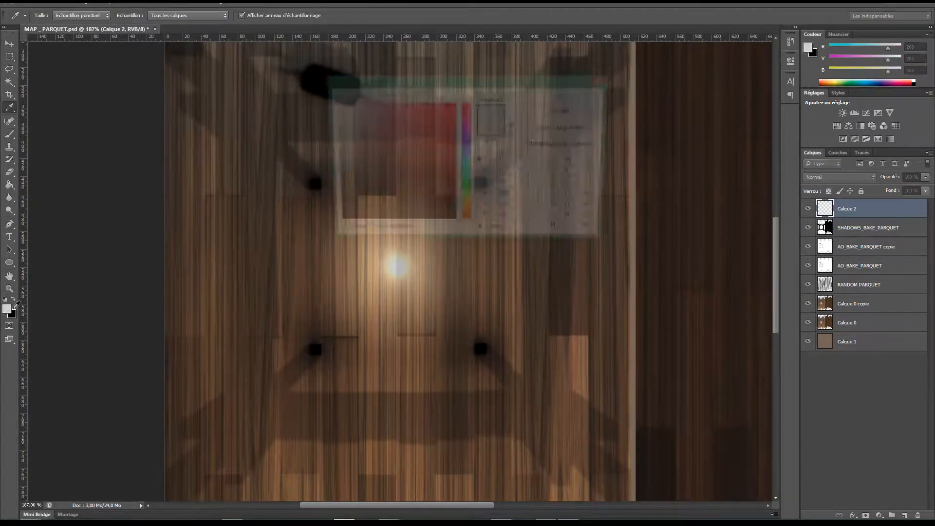
{"action": "left_click", "coordinate": [454, 102]}
{"action": "left_click", "coordinate": [466, 211]}
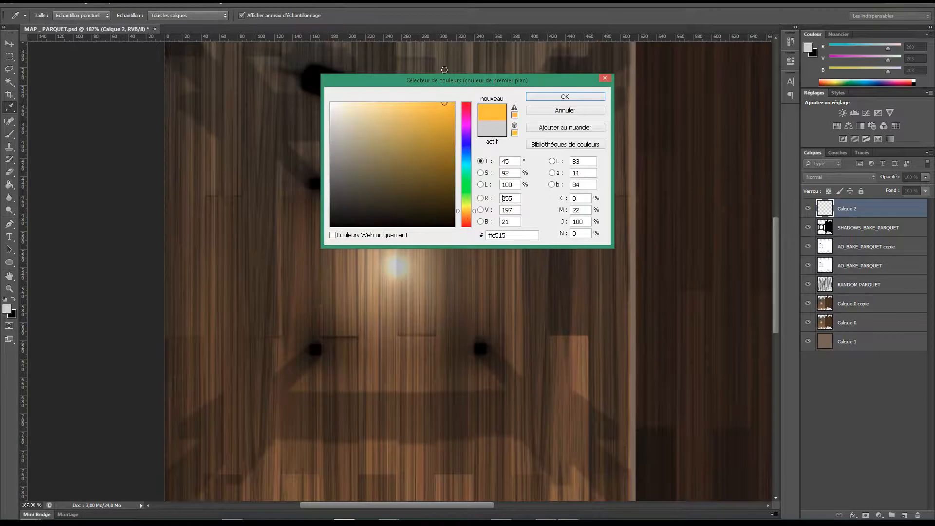
{"action": "key", "text": "Return"}
Paint a soft yellow-orange glow over the bright light spot between the lamp feet with a 205 px brush.
{"action": "right_click_drag", "start_coordinate": [398, 263], "coordinate": [474, 268], "text": "alt"}
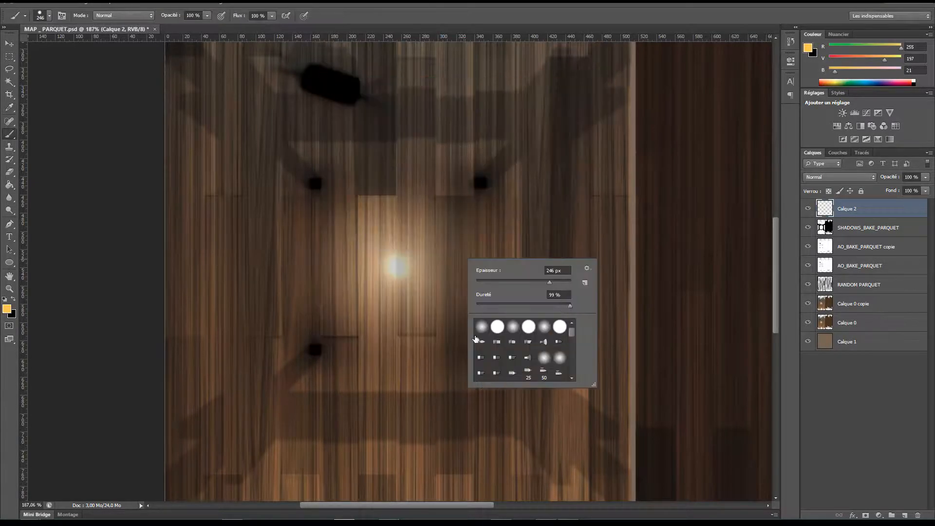
{"action": "right_click_drag", "start_coordinate": [380, 285], "coordinate": [361, 285], "text": "alt"}
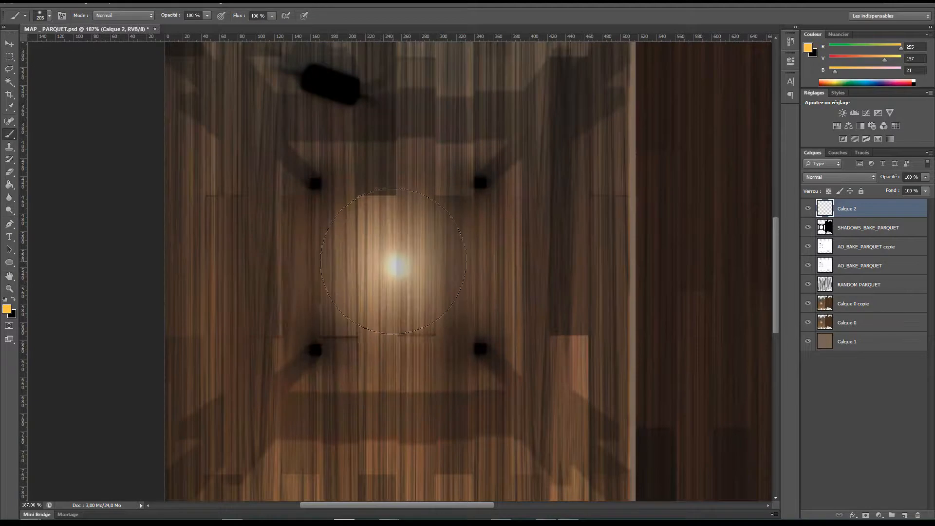
{"action": "left_click", "coordinate": [397, 267]}
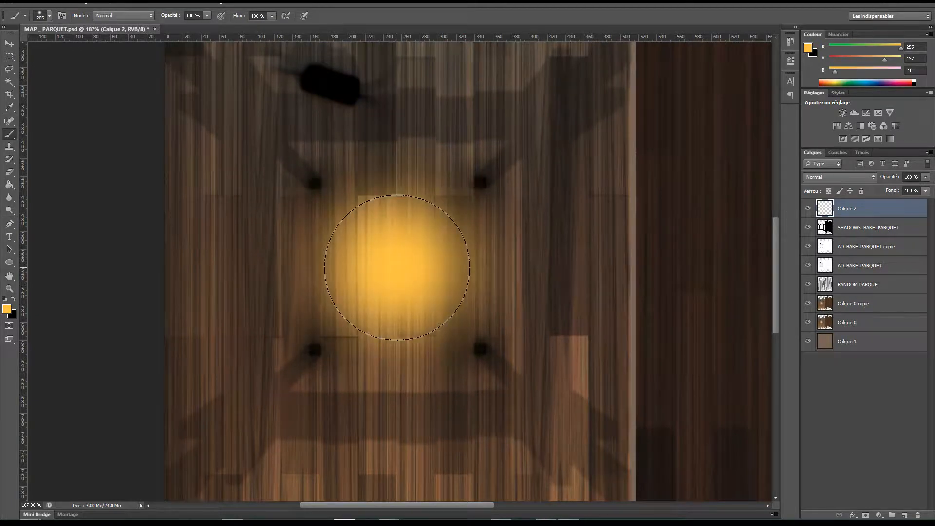
{"action": "left_click", "coordinate": [397, 268]}
Set the yellow glow layer's blend mode to Produit and its opacity to 50%.
{"action": "scroll", "coordinate": [852, 177], "scroll_direction": "down", "scroll_amount": 9}
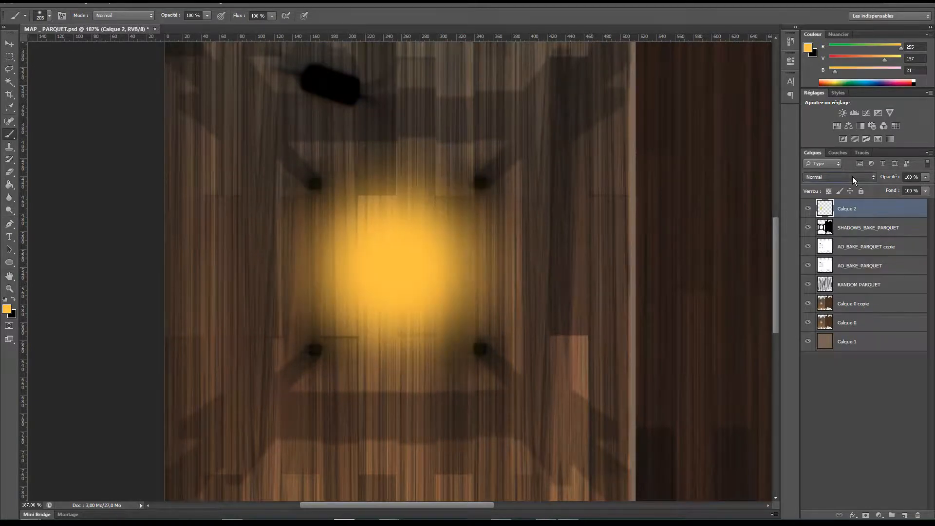
{"action": "key", "text": "Down"}
{"action": "key", "text": "Up"}
{"action": "key", "text": "Up"}
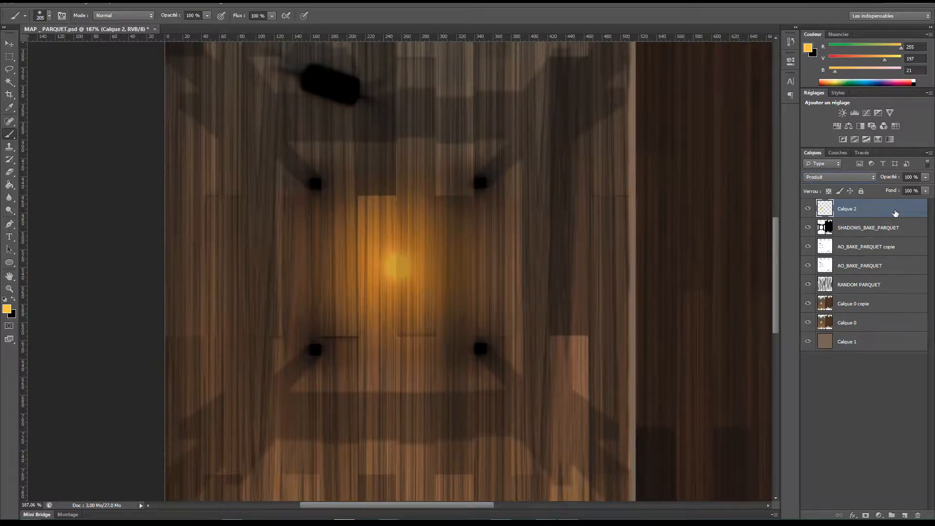
{"action": "double_click", "coordinate": [895, 213]}
{"action": "type", "text": "50"}
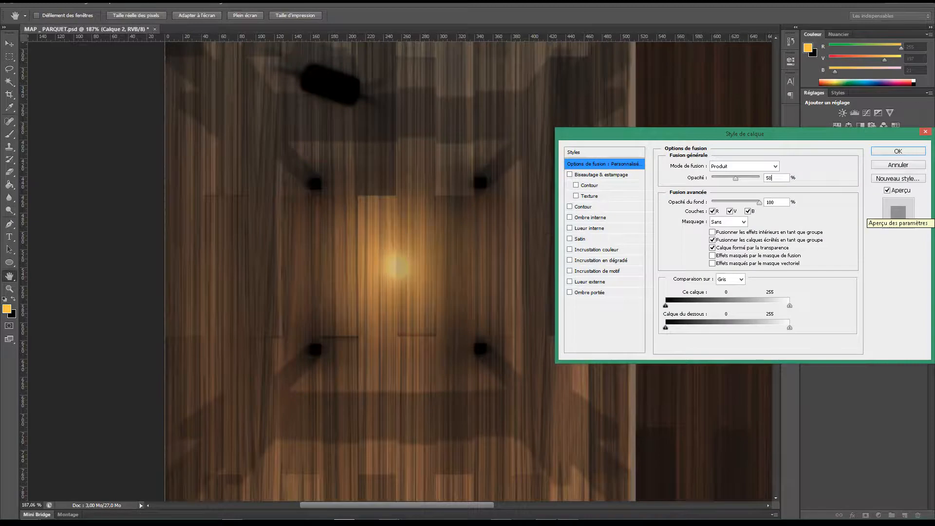
{"action": "key", "text": "Return"}
Add a new layer named $ above the yellow glow layer.
{"action": "key", "text": "b"}
{"action": "scroll", "coordinate": [515, 309], "scroll_direction": "down", "scroll_amount": 5, "text": "alt"}
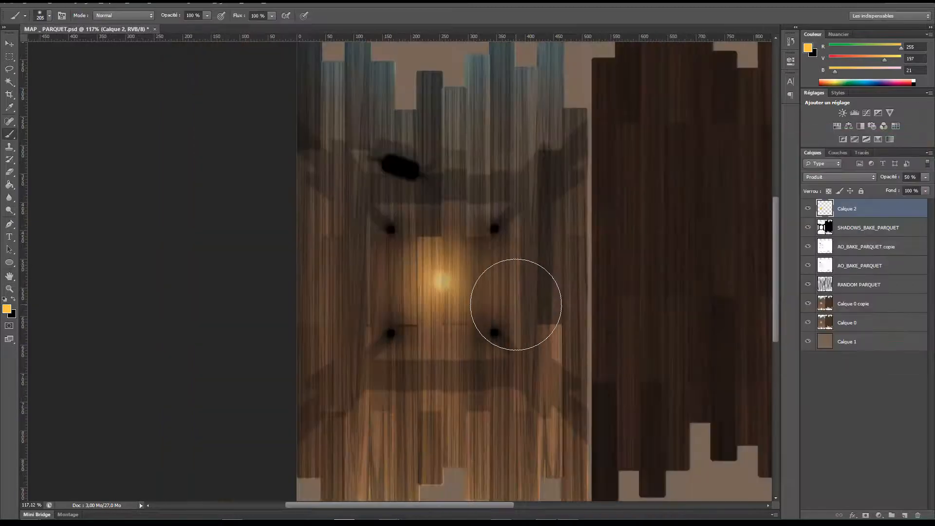
{"action": "key", "text": "ctrl+shift+n"}
{"action": "type", "text": "$"}
{"action": "key", "text": "Return"}
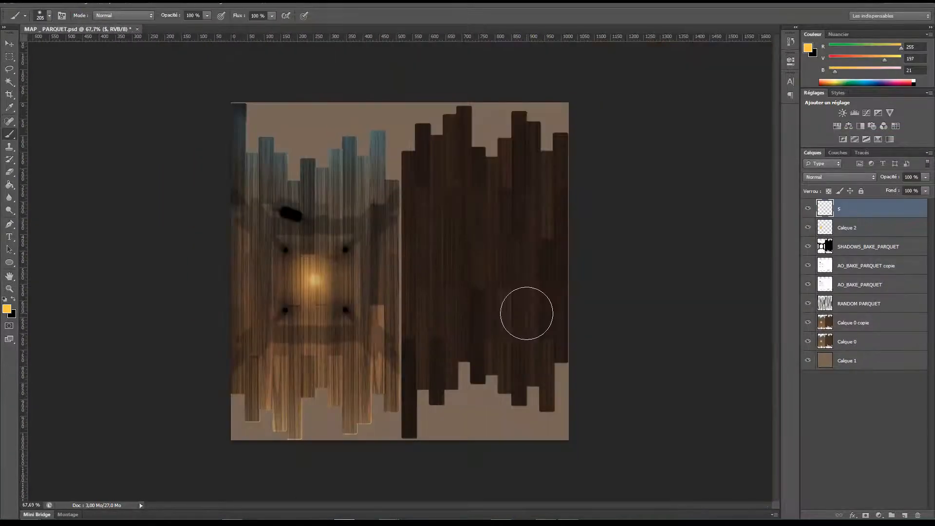
Paint a wider soft glow centered on the light spot with a 488 px brush in orange RGB 255, 170, 21.
{"action": "scroll", "coordinate": [402, 307], "scroll_direction": "up", "scroll_amount": 3, "text": "alt"}
{"action": "right_click_drag", "start_coordinate": [284, 297], "coordinate": [344, 285], "text": "alt"}
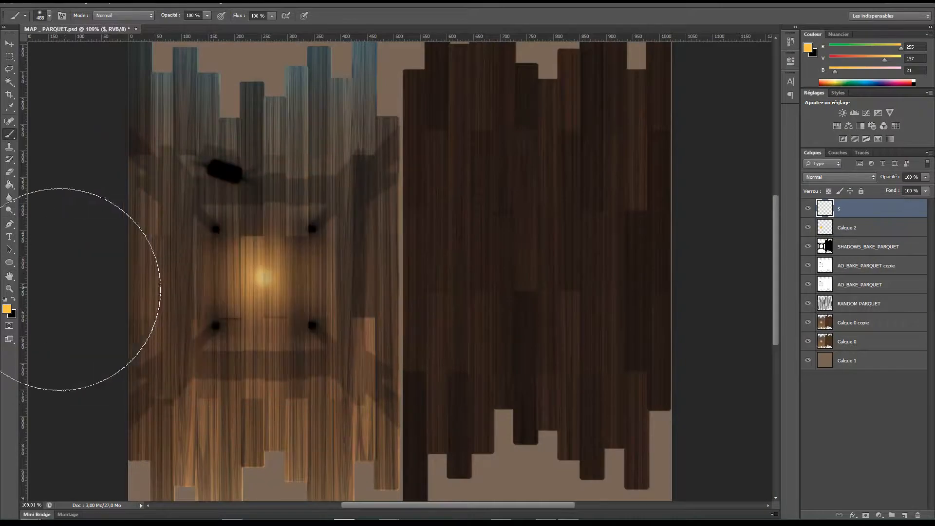
{"action": "left_click", "coordinate": [7, 308]}
{"action": "left_click_drag", "start_coordinate": [467, 214], "coordinate": [468, 218]}
{"action": "key", "text": "Return"}
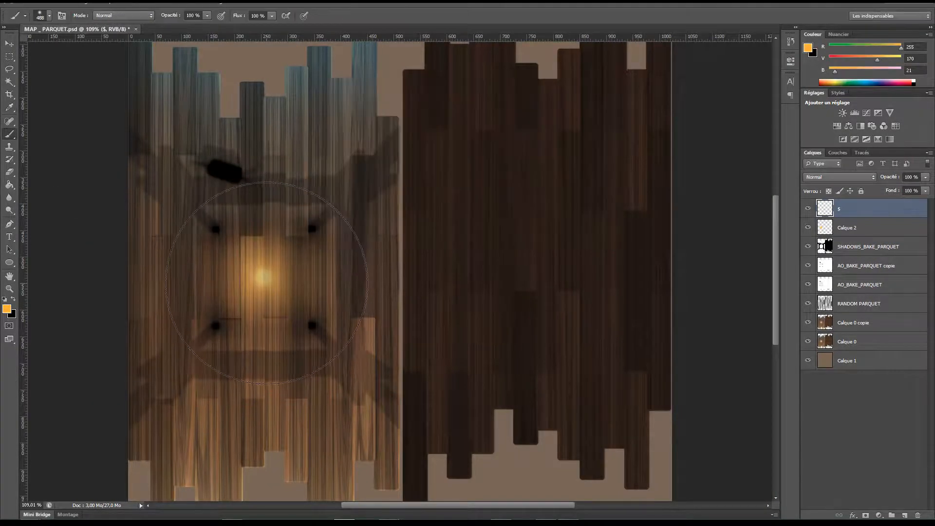
{"action": "left_click", "coordinate": [263, 276]}
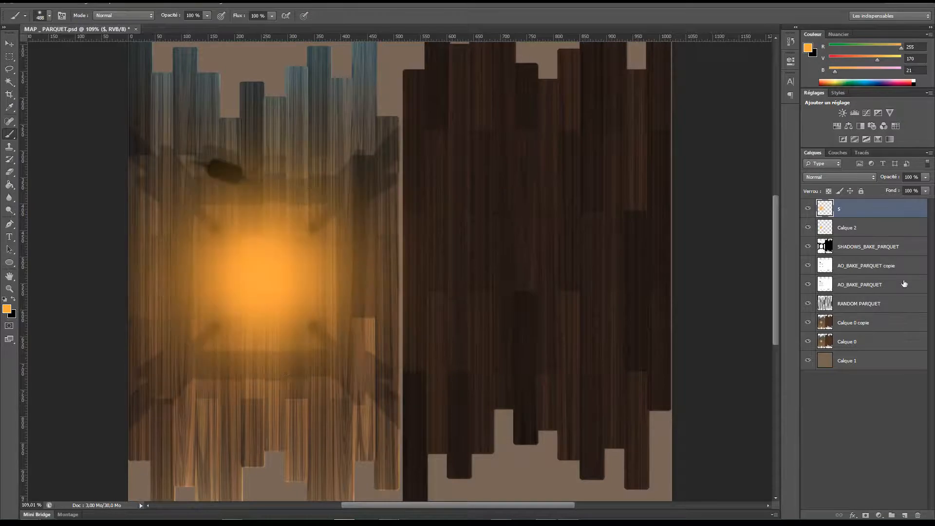
Set the opacity of the orange glow layer $ to 25%.
{"action": "double_click", "coordinate": [879, 211]}
{"action": "type", "text": "25"}
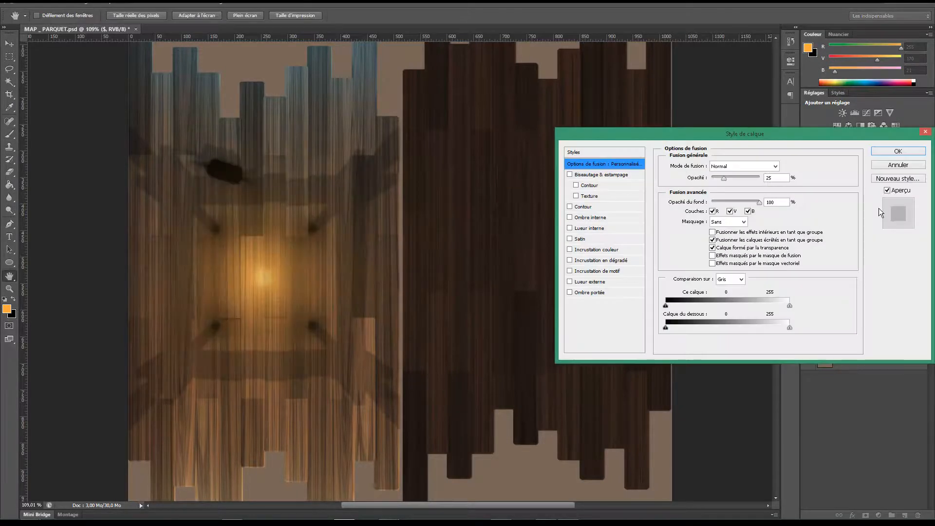
{"action": "key", "text": "Return"}
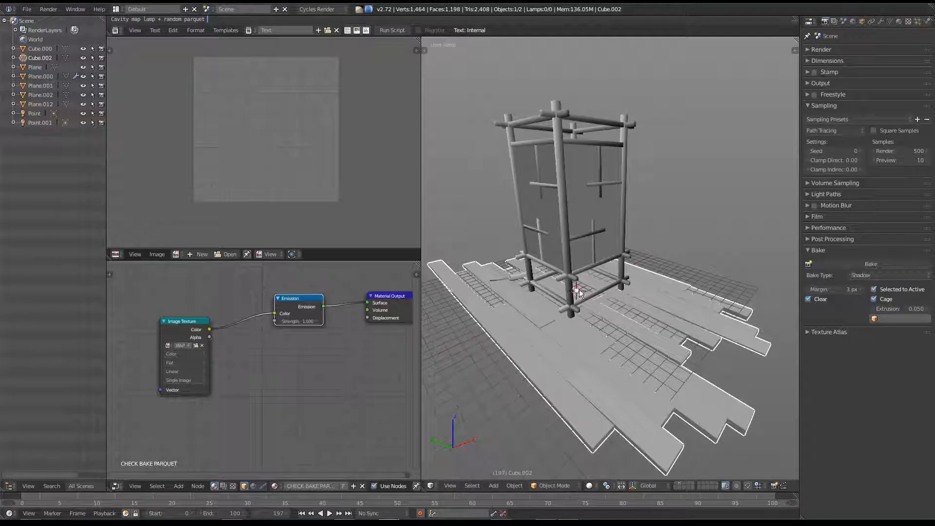
Load MAP _ PARQUET.psd into the parquet's Image Texture node and check the rendered parquet in perspective and from above.
{"action": "left_click", "coordinate": [197, 346]}
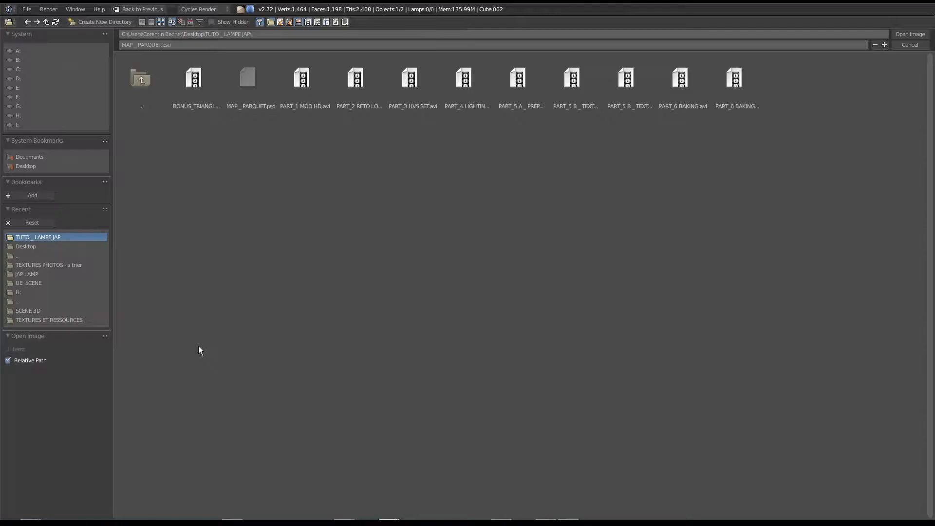
{"action": "double_click", "coordinate": [242, 87]}
{"action": "scroll", "coordinate": [582, 318], "scroll_direction": "up", "scroll_amount": 1, "text": "shift"}
{"action": "key", "text": "shift+z"}
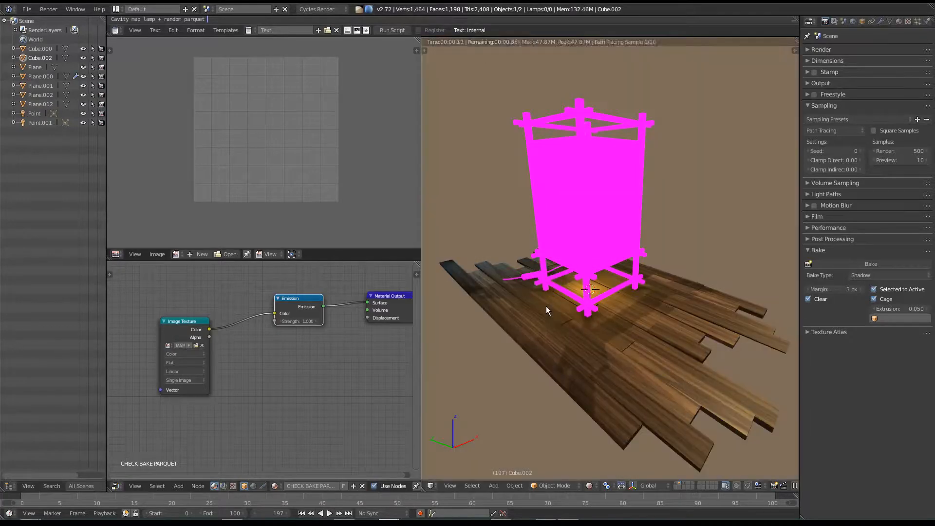
{"action": "mouse_move", "coordinate": [554, 314]}
{"action": "middle_mouse_down"}
{"action": "mouse_move", "coordinate": [627, 324]}
{"action": "mouse_move", "coordinate": [605, 335]}
{"action": "mouse_move", "coordinate": [585, 321]}
{"action": "mouse_move", "coordinate": [624, 293]}
{"action": "mouse_move", "coordinate": [616, 350]}
{"action": "mouse_move", "coordinate": [586, 313]}
{"action": "mouse_move", "coordinate": [622, 323]}
{"action": "mouse_move", "coordinate": [554, 337]}
{"action": "mouse_move", "coordinate": [603, 330]}
{"action": "mouse_move", "coordinate": [583, 311]}
{"action": "mouse_move", "coordinate": [583, 363]}
{"action": "mouse_move", "coordinate": [575, 314]}
{"action": "mouse_move", "coordinate": [601, 321]}
{"action": "mouse_move", "coordinate": [579, 331]}
{"action": "mouse_move", "coordinate": [653, 323]}
{"action": "mouse_move", "coordinate": [614, 366]}
{"action": "mouse_move", "coordinate": [616, 382]}
{"action": "mouse_move", "coordinate": [639, 306]}
{"action": "mouse_move", "coordinate": [650, 353]}
{"action": "mouse_move", "coordinate": [658, 332]}
{"action": "middle_mouse_up"}
{"action": "scroll", "coordinate": [604, 331], "scroll_direction": "down", "scroll_amount": 1}
{"action": "scroll", "coordinate": [614, 367], "scroll_direction": "down", "scroll_amount": 2}
{"action": "key", "text": "KP_7"}
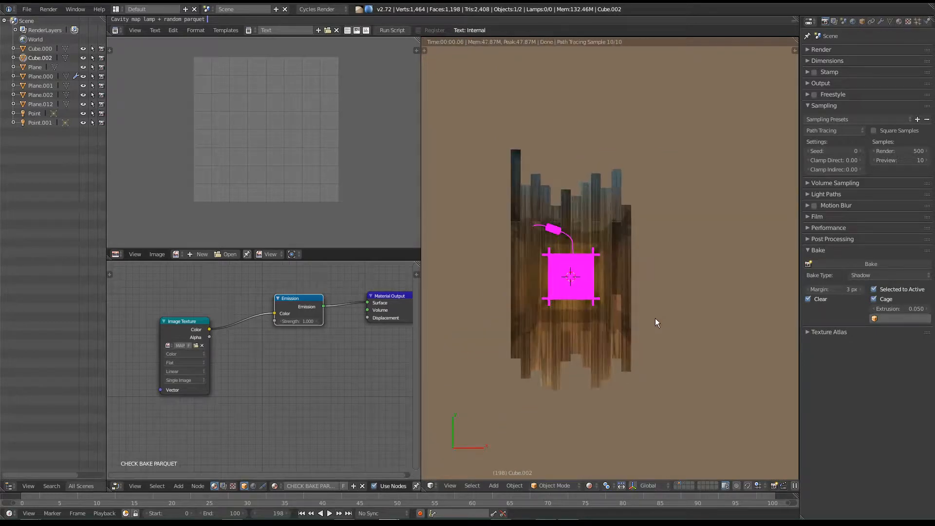
{"action": "scroll", "coordinate": [546, 295], "scroll_direction": "up", "scroll_amount": 4}
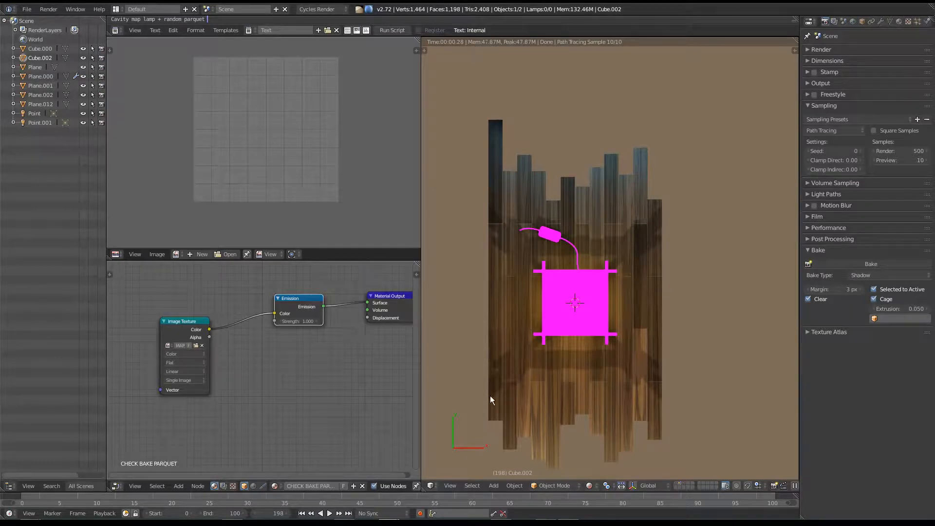
{"action": "key", "text": "shift+z"}
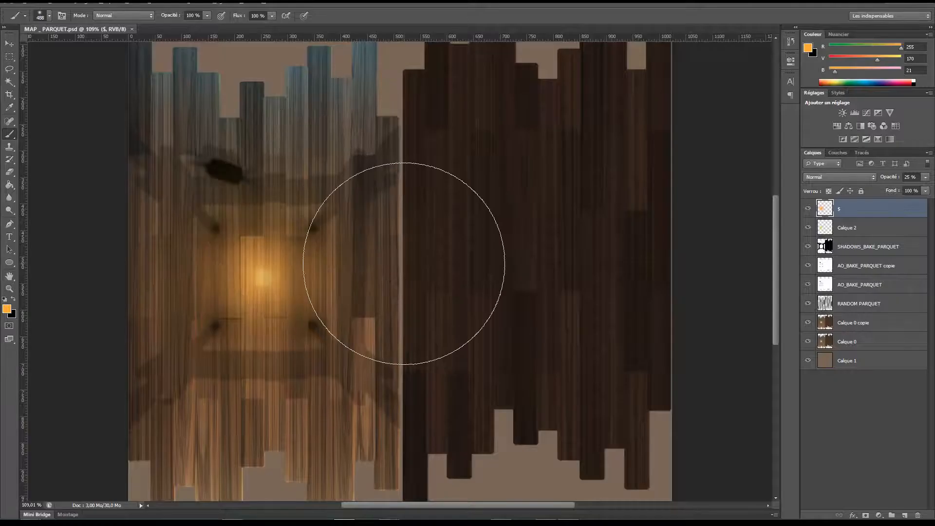
Switch to Photoshop, make a rectangular selection around the lit half of the parquet map, and add a new layer above layer $.
{"action": "scroll", "coordinate": [375, 277], "scroll_direction": "down", "scroll_amount": 3, "text": "alt"}
{"action": "left_click", "coordinate": [9, 56]}
{"action": "left_click_drag", "start_coordinate": [163, 63], "coordinate": [401, 519]}
{"action": "key", "text": "ctrl+shift+n"}
{"action": "key", "text": "Return"}
Paint a wide soft glow over the bluish upper plank ends inside the selection with a 1146 px brush in blue RGB 0, 198, 255.
{"action": "key", "text": "b"}
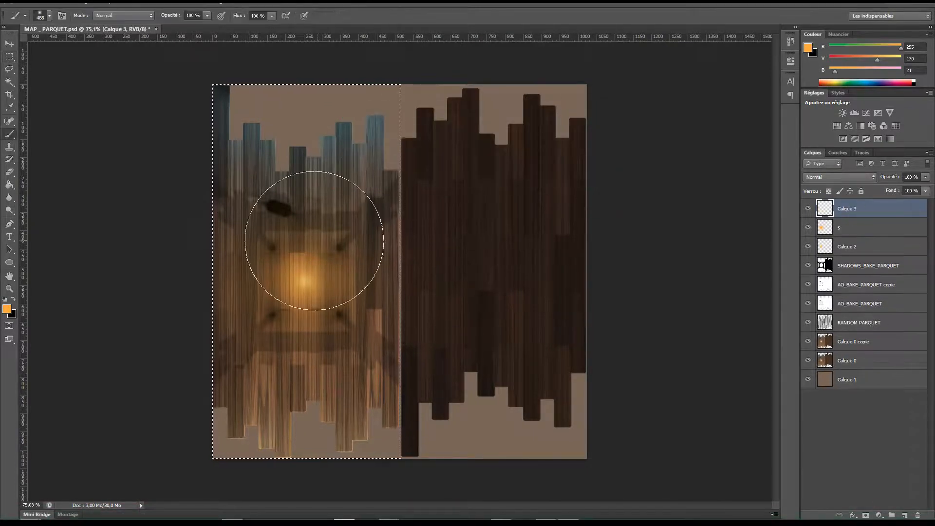
{"action": "right_click", "coordinate": [341, 287]}
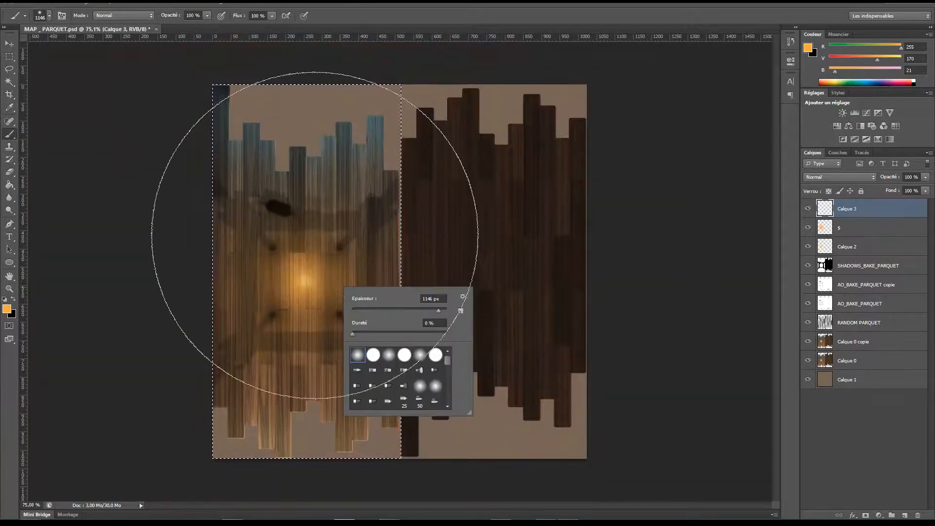
{"action": "right_click", "coordinate": [313, 208], "text": "alt"}
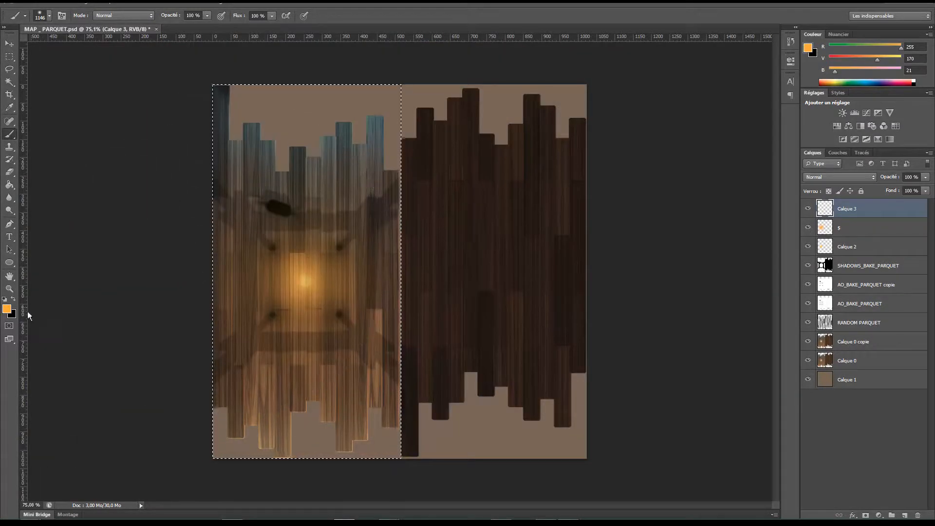
{"action": "left_click", "coordinate": [7, 309]}
{"action": "left_click_drag", "start_coordinate": [456, 216], "coordinate": [471, 161]}
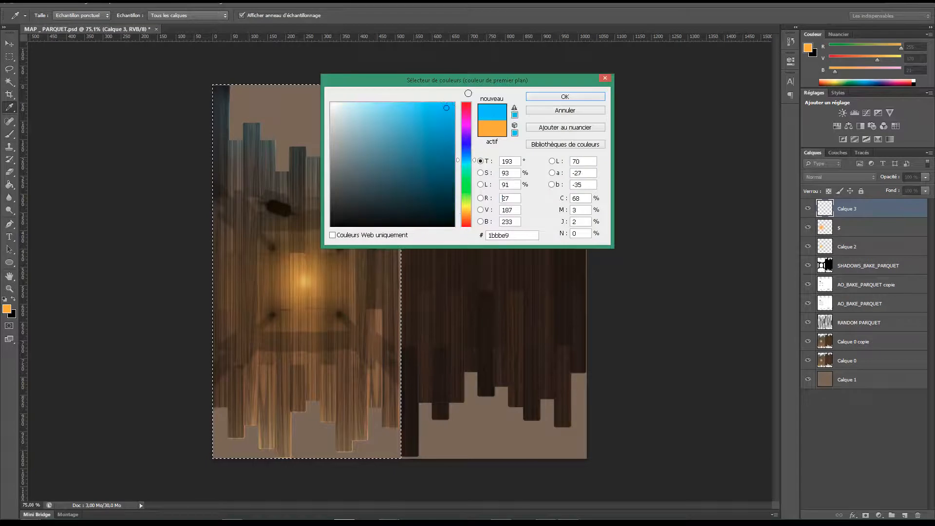
{"action": "key", "text": "Return"}
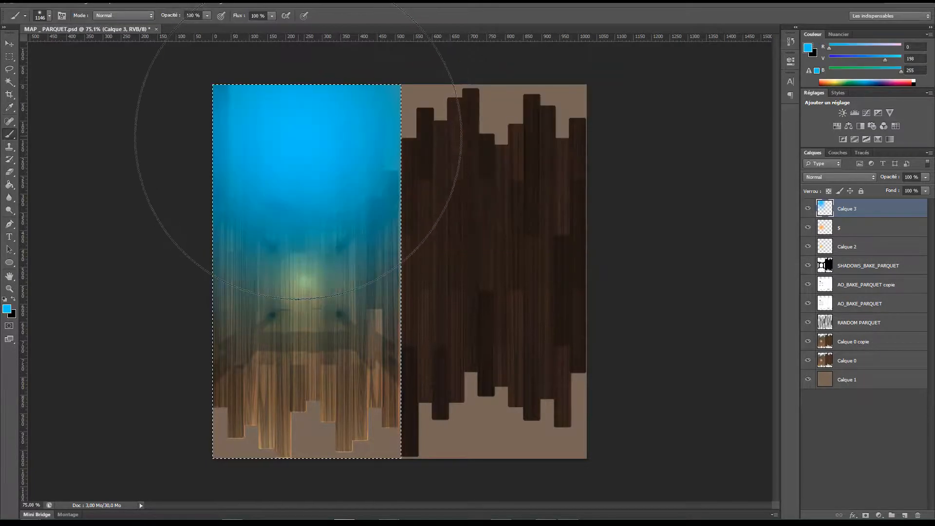
Set the blue glow layer's blend mode to Densité couleur + and its opacity to 25%.
{"action": "left_click", "coordinate": [846, 179]}
{"action": "left_click", "coordinate": [846, 179]}
{"action": "scroll", "coordinate": [847, 180], "scroll_direction": "down", "scroll_amount": 4}
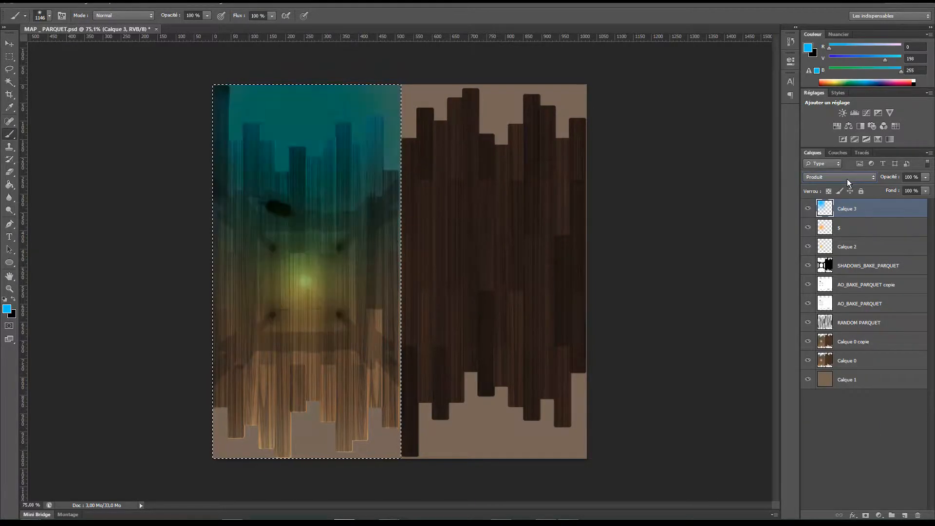
{"action": "scroll", "coordinate": [846, 180], "scroll_direction": "up", "scroll_amount": 1}
{"action": "scroll", "coordinate": [847, 179], "scroll_direction": "down", "scroll_amount": 1}
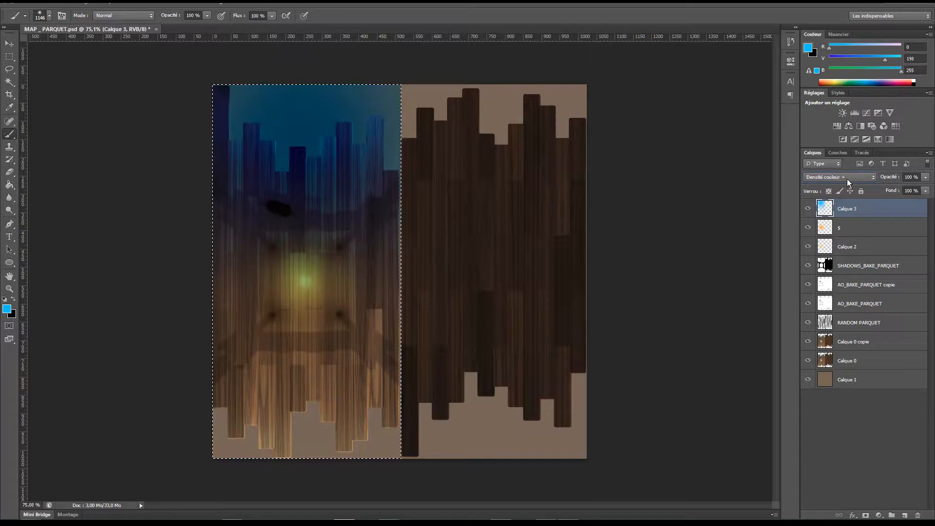
{"action": "double_click", "coordinate": [891, 214]}
{"action": "type", "text": "25"}
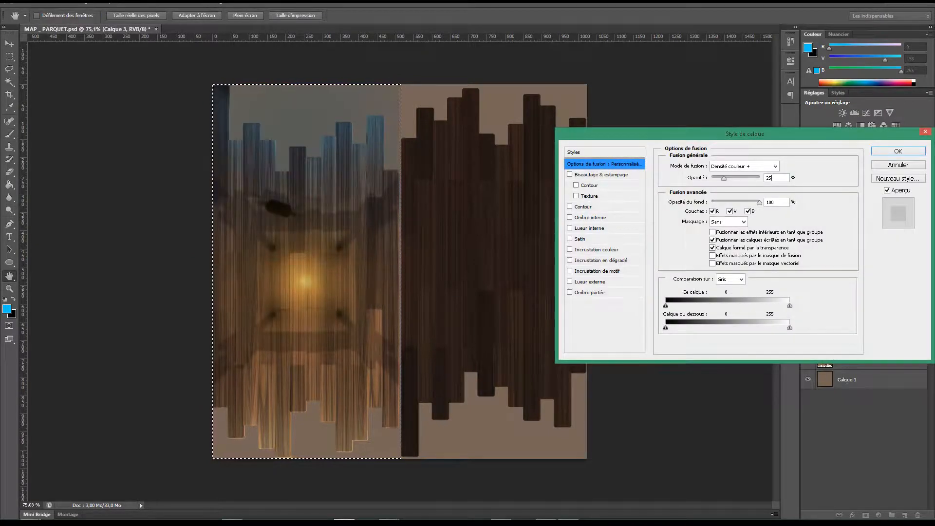
{"action": "key", "text": "Return"}
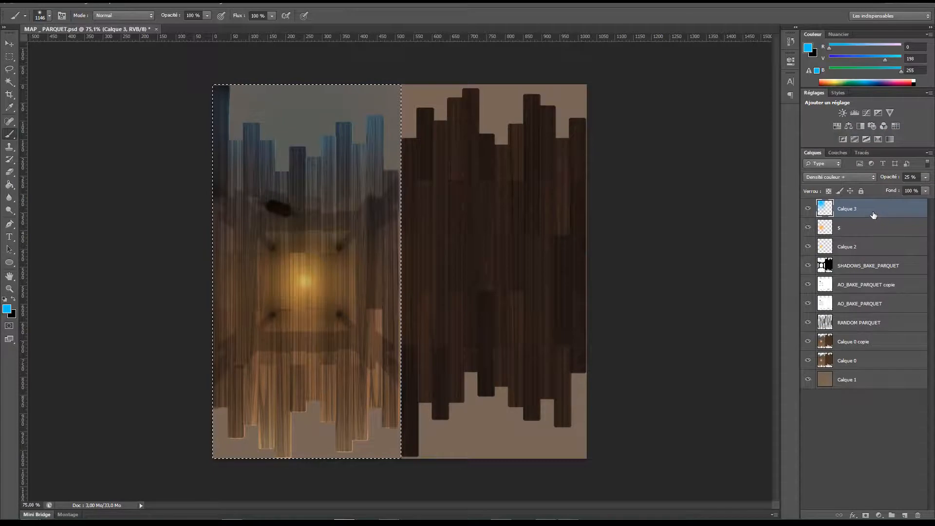
Add another new layer on top and paint the same blue glow over the upper plank ends.
{"action": "key", "text": "ctrl+shift+n"}
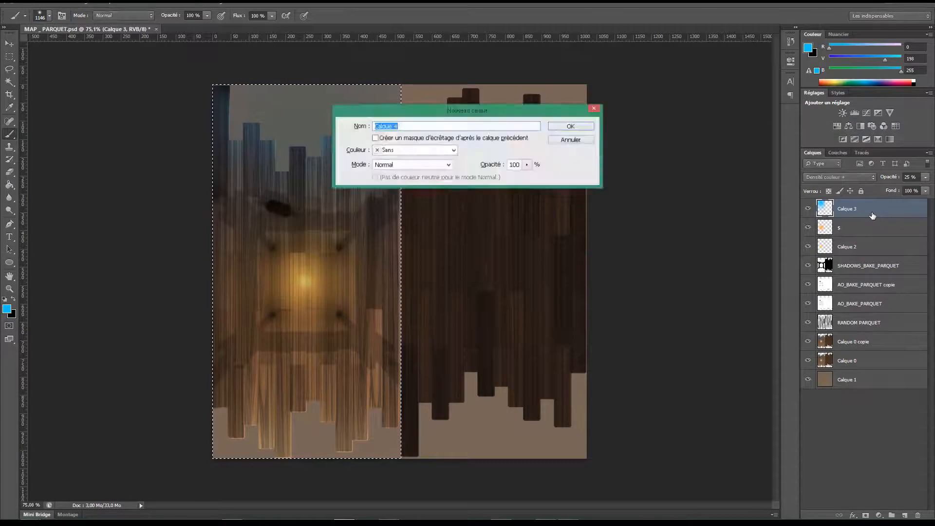
{"action": "key", "text": "Return"}
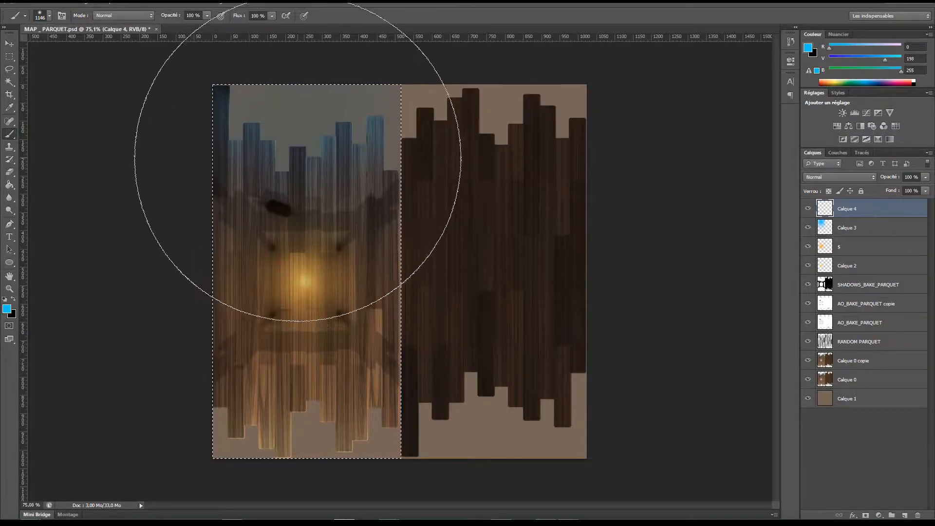
{"action": "left_click", "coordinate": [300, 153]}
Set the second blue glow layer's blend mode to Incrustation and its opacity to 25%.
{"action": "left_click", "coordinate": [831, 177]}
{"action": "left_click", "coordinate": [832, 178]}
{"action": "scroll", "coordinate": [832, 177], "scroll_direction": "down", "scroll_amount": 2}
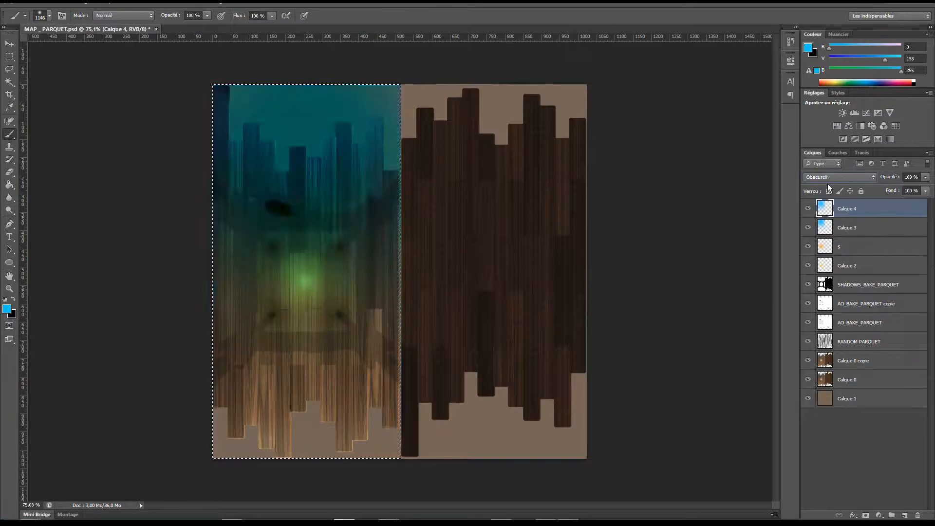
{"action": "scroll", "coordinate": [828, 185], "scroll_direction": "down", "scroll_amount": 5}
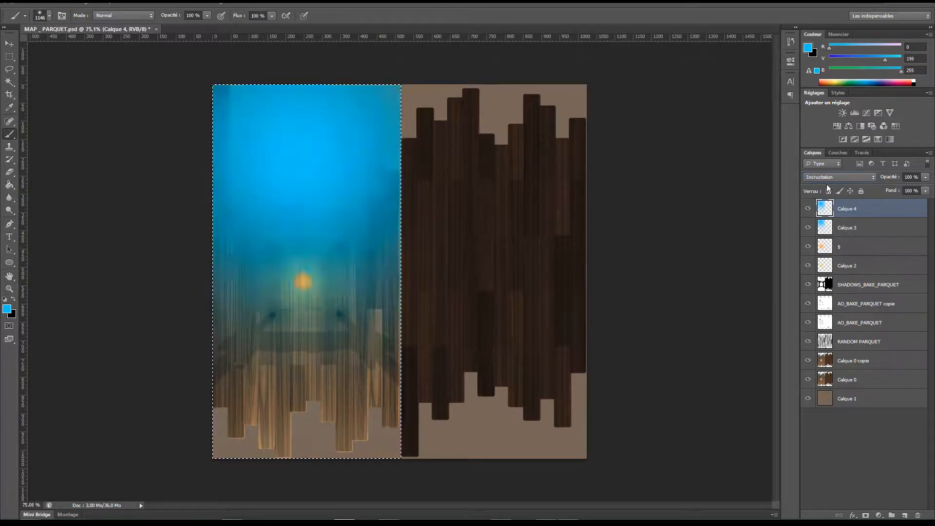
{"action": "scroll", "coordinate": [826, 184], "scroll_direction": "up", "scroll_amount": 1}
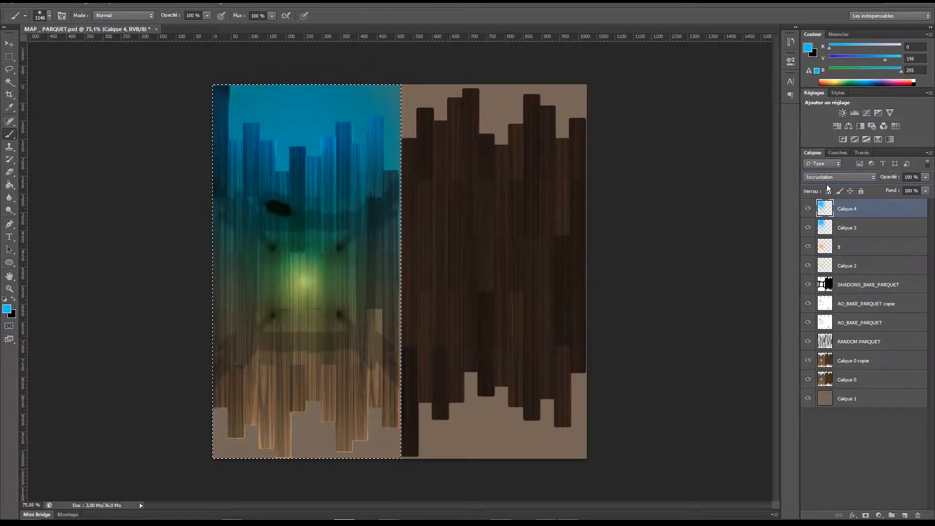
{"action": "double_click", "coordinate": [891, 209]}
{"action": "type", "text": "50"}
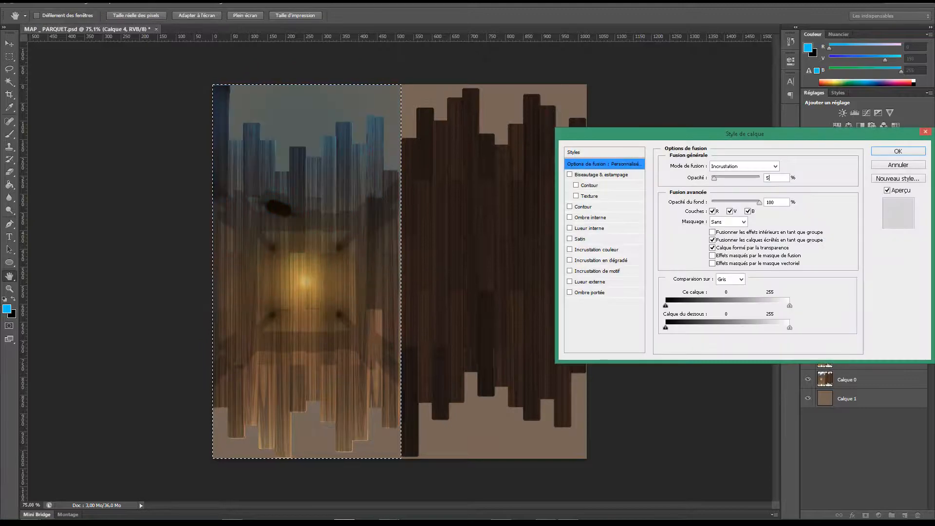
{"action": "key", "text": "BackSpace"}
{"action": "key", "text": "BackSpace"}
{"action": "type", "text": "25"}
{"action": "key", "text": "Return"}
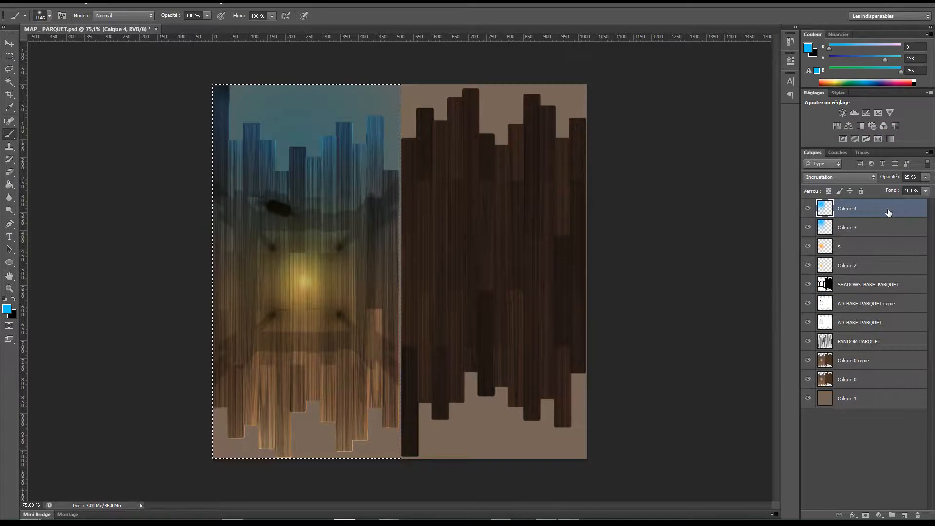
Add a new layer and paint a soft yellow glow, RGB 255, 204, 0, over the lower plank ends inside the selection.
{"action": "key", "text": "ctrl+shift+n"}
{"action": "key", "text": "Return"}
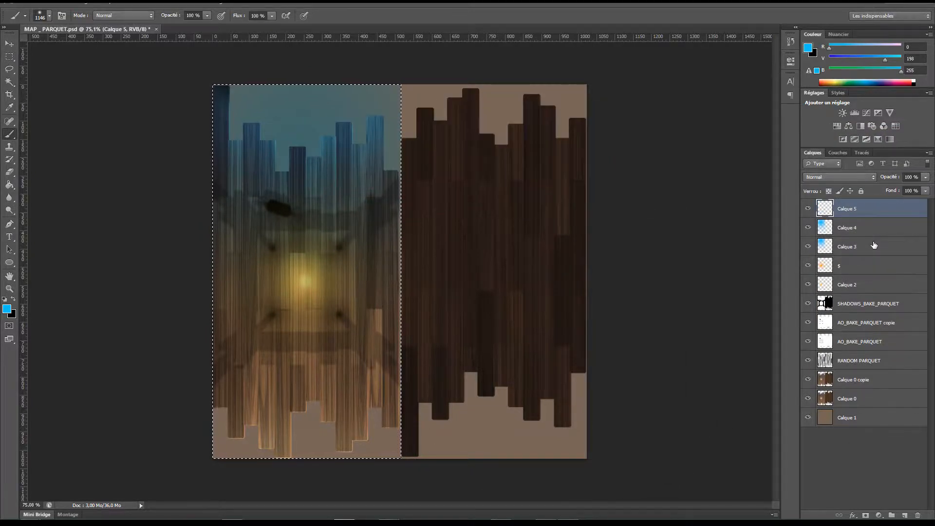
{"action": "left_click", "coordinate": [7, 309]}
{"action": "left_click_drag", "start_coordinate": [470, 212], "coordinate": [466, 209]}
{"action": "key", "text": "Return"}
{"action": "key", "text": "b"}
{"action": "left_click", "coordinate": [299, 407]}
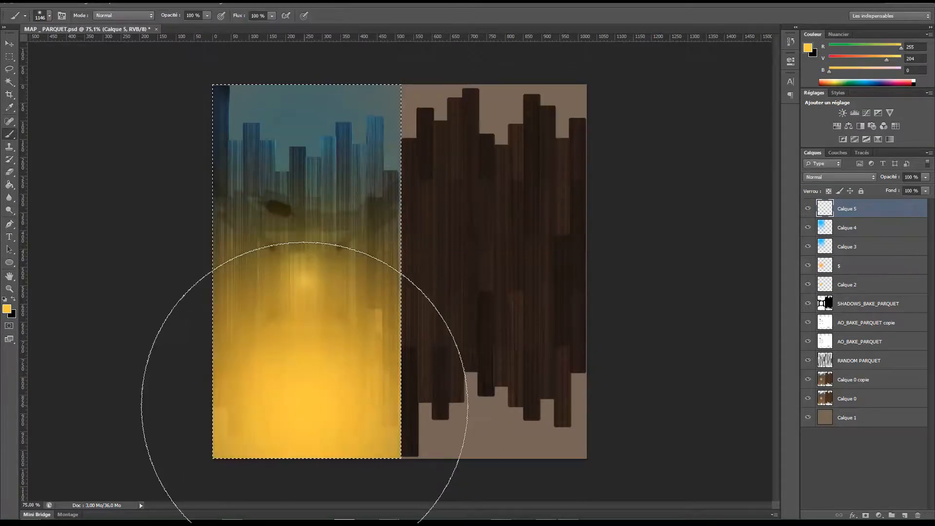
Set the blend mode of the yellow glow layer over the lower planks to Densité couleur + and its opacity to 30%.
{"action": "left_click", "coordinate": [858, 241]}
{"action": "left_click", "coordinate": [862, 209]}
{"action": "left_click", "coordinate": [845, 176]}
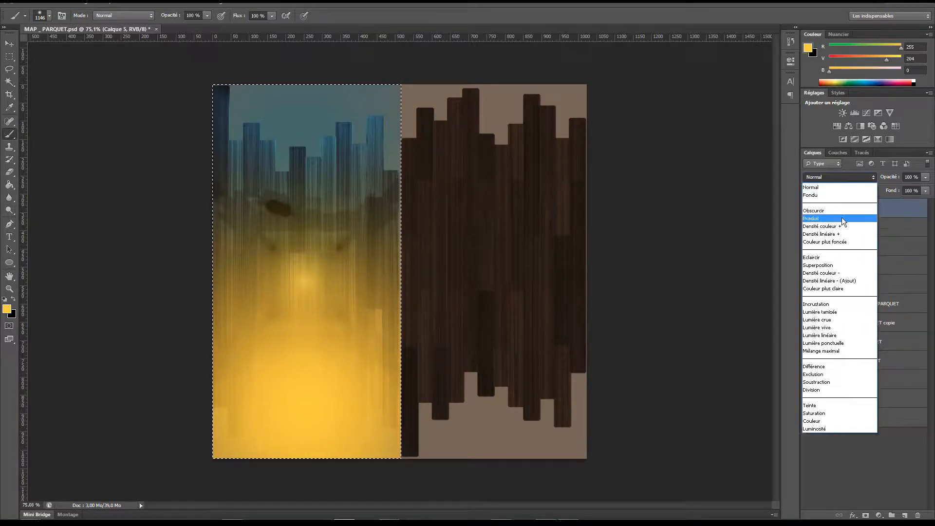
{"action": "left_click", "coordinate": [839, 227]}
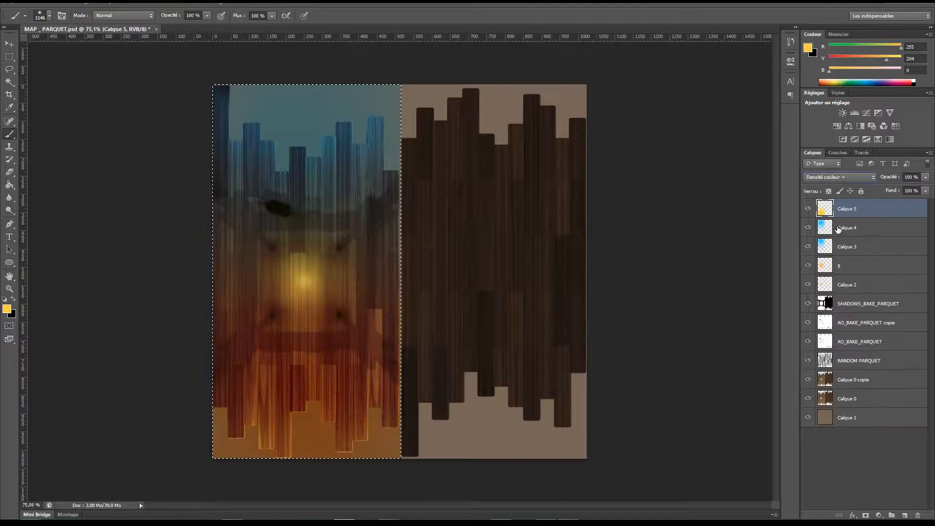
{"action": "double_click", "coordinate": [893, 211]}
{"action": "type", "text": "50"}
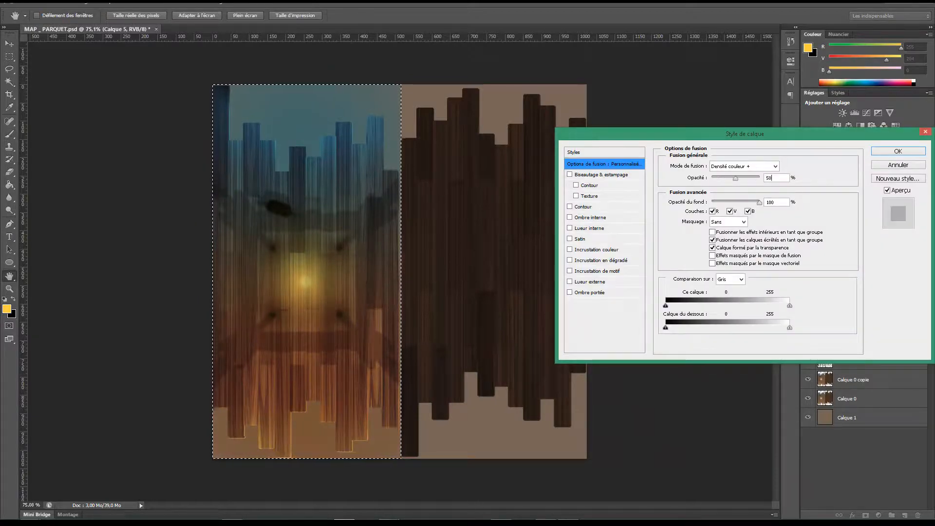
{"action": "key", "text": "BackSpace"}
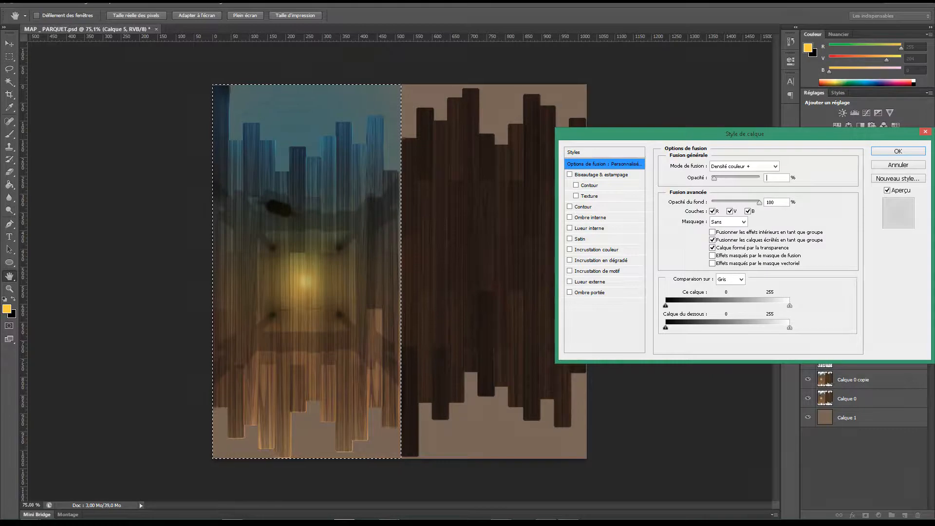
{"action": "key", "text": "BackSpace"}
{"action": "type", "text": "25"}
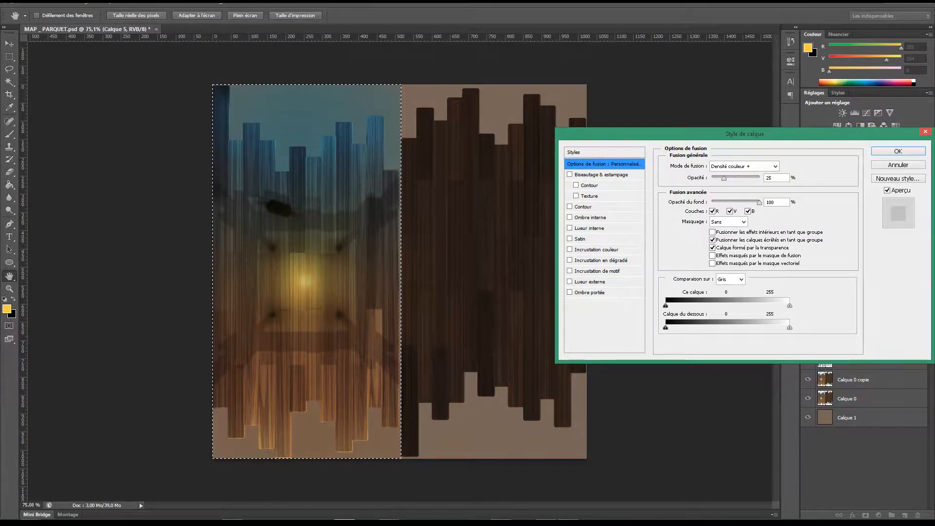
{"action": "key", "text": "BackSpace"}
{"action": "key", "text": "Return"}
Add another new layer and paint the same yellow glow centered just below the canvas's lower edge, inside the selection.
{"action": "key", "text": "b"}
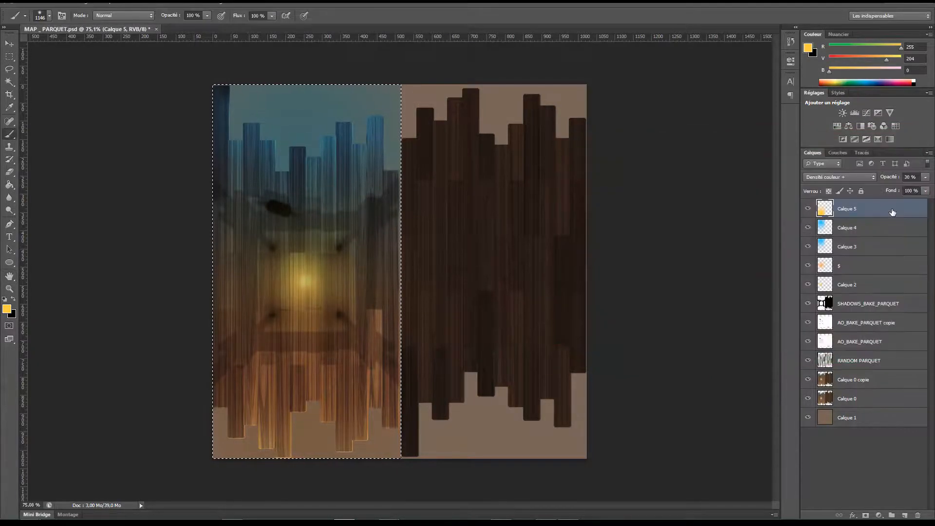
{"action": "key", "text": "ctrl+shift+n"}
{"action": "key", "text": "Return"}
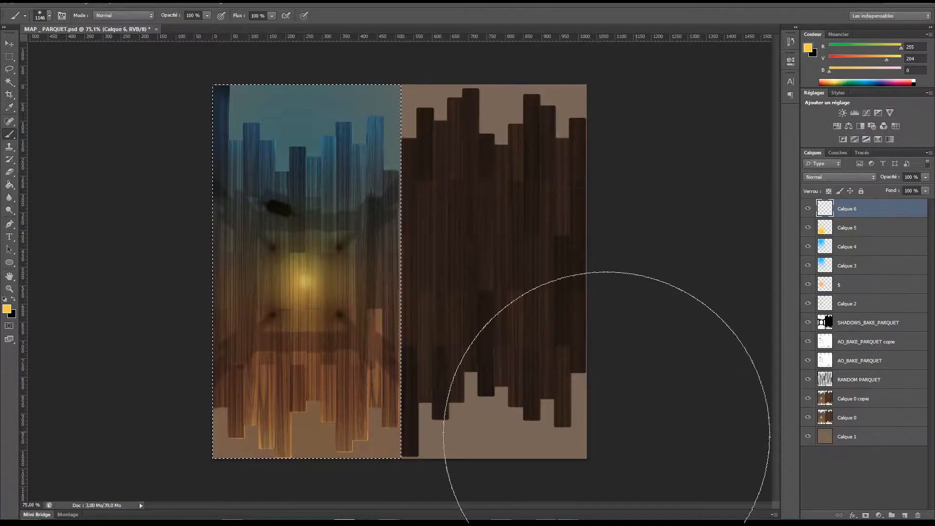
{"action": "left_click", "coordinate": [304, 491]}
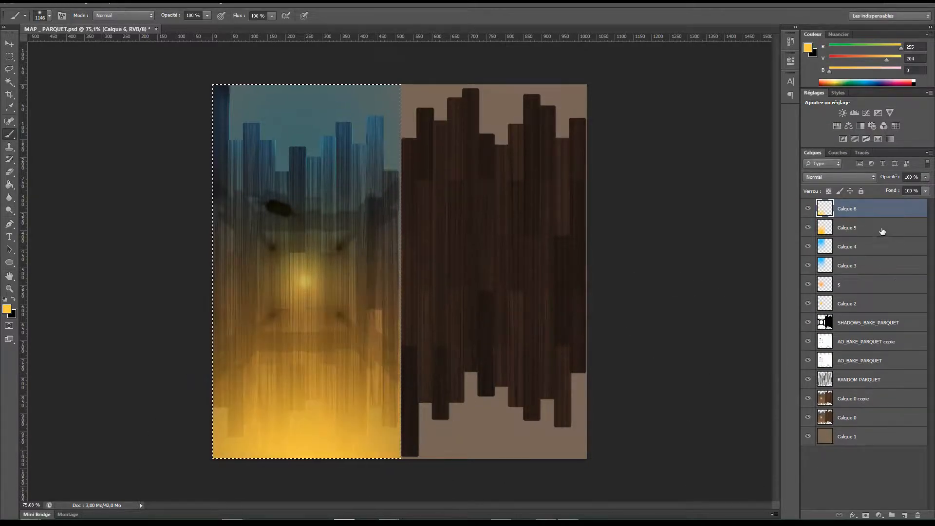
Set the topmost yellow glow layer's blend mode to Incrustation and its opacity to 10%, and save MAP _ PARQUET.psd.
{"action": "left_click", "coordinate": [871, 248]}
{"action": "left_click", "coordinate": [876, 209]}
{"action": "left_click", "coordinate": [845, 177]}
{"action": "left_click", "coordinate": [824, 303]}
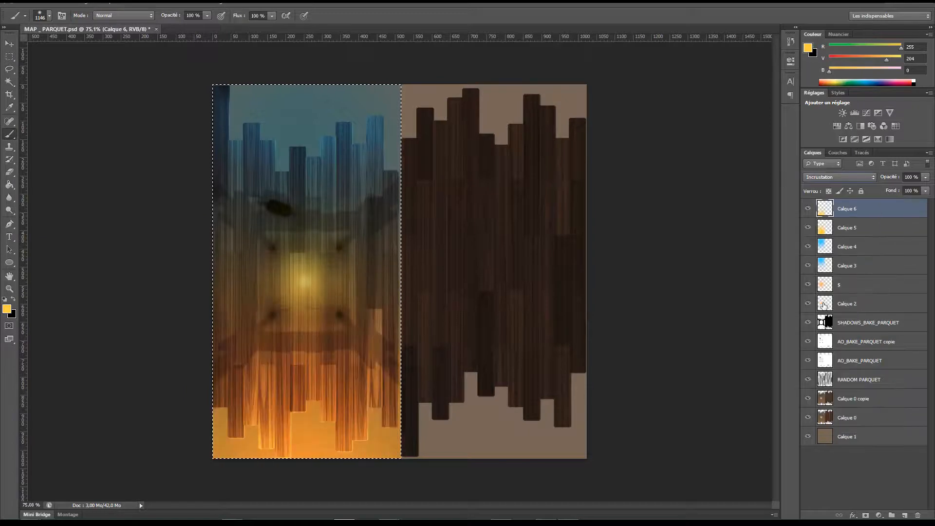
{"action": "double_click", "coordinate": [896, 212]}
{"action": "type", "text": "10"}
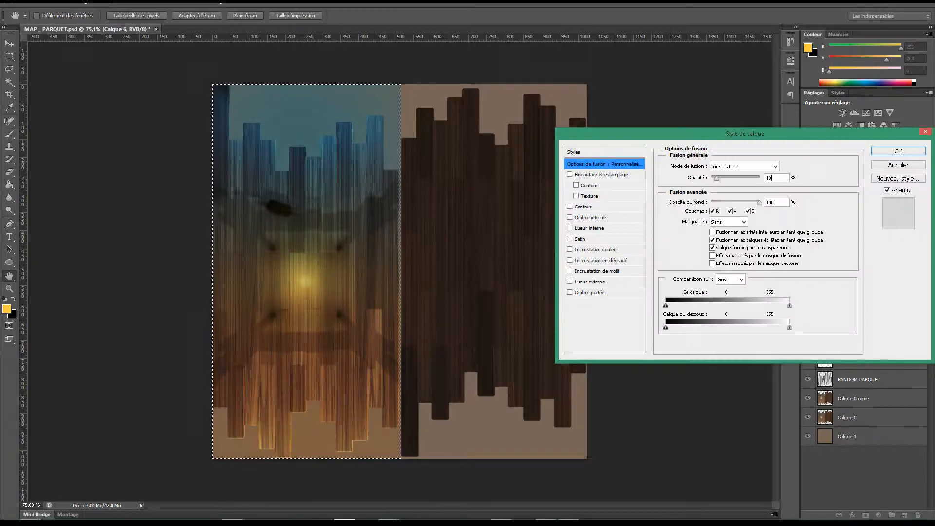
{"action": "key", "text": "Return"}
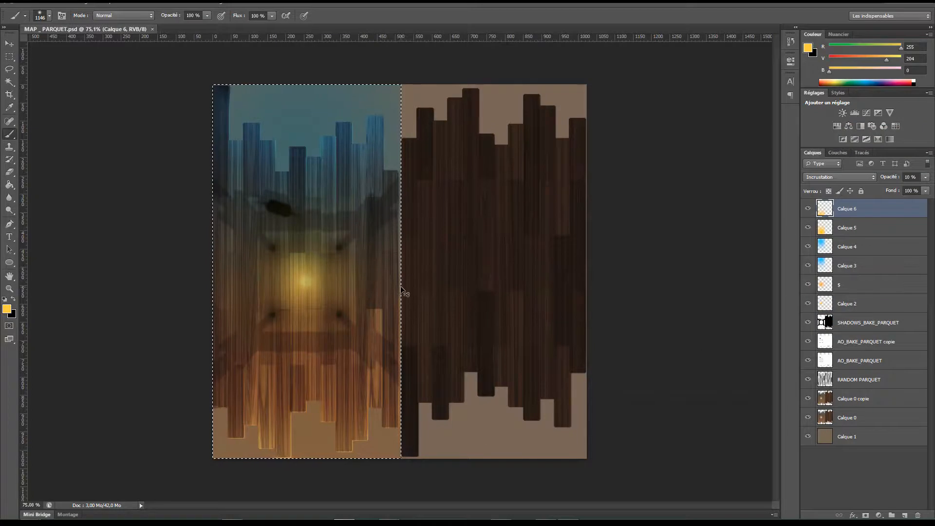
Switch to Blender and examine the updated MAP _ PARQUET texture on the planks in rendered shading, from above and at an angle.
{"action": "left_click", "coordinate": [886, 4]}
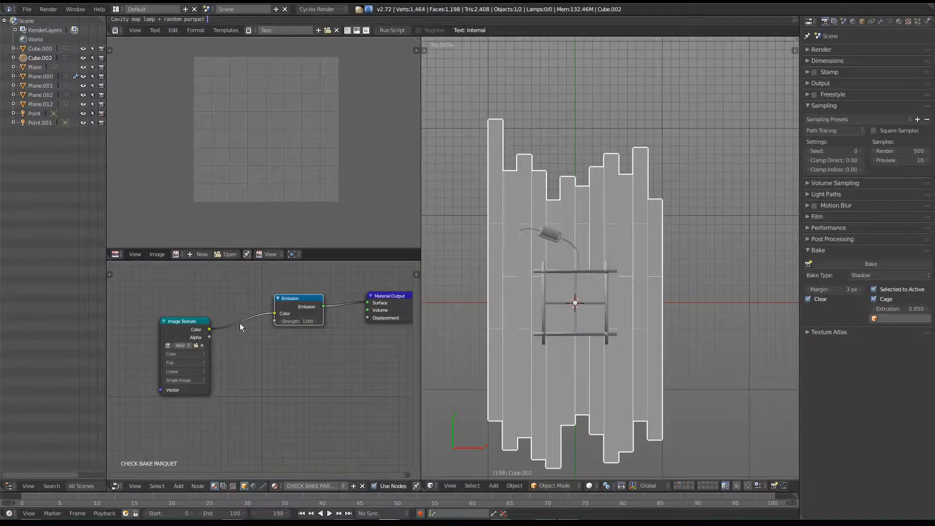
{"action": "left_click", "coordinate": [195, 345]}
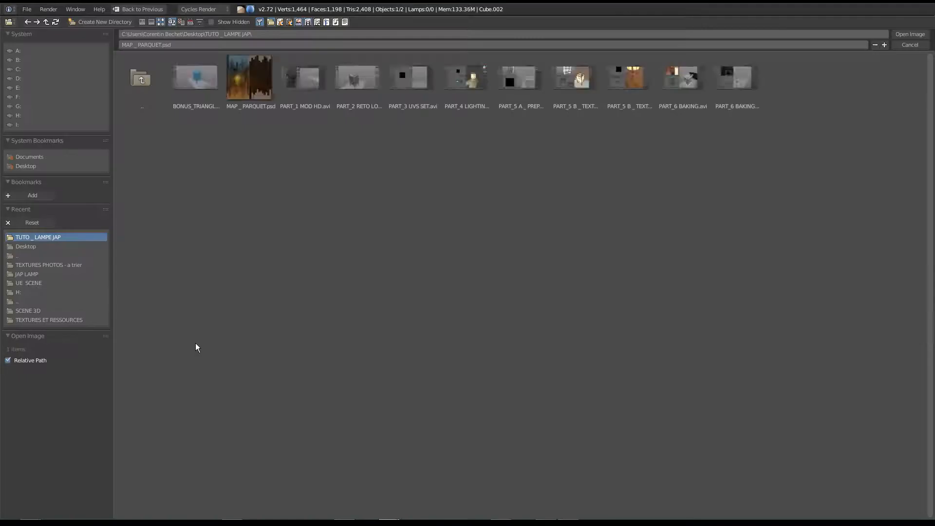
{"action": "key", "text": "Escape"}
{"action": "key", "text": "shift+z"}
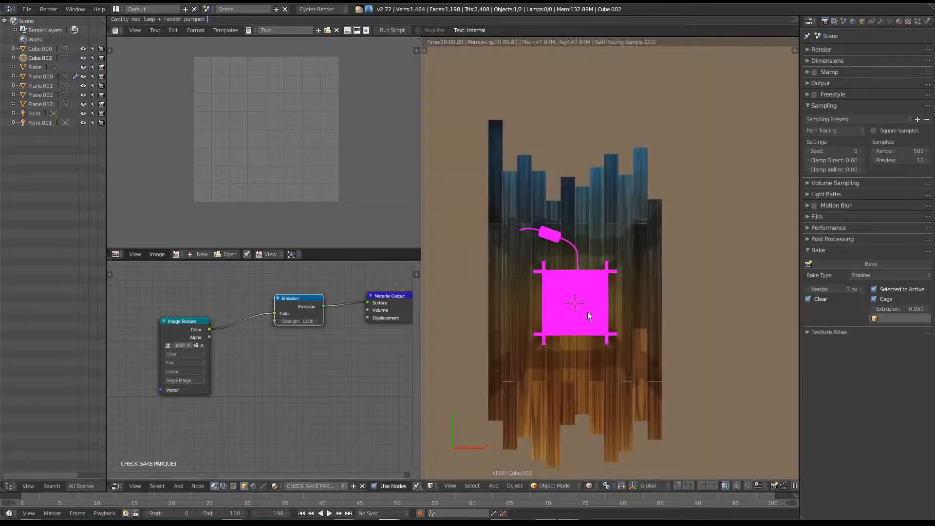
{"action": "mouse_move", "coordinate": [553, 339]}
{"action": "middle_mouse_down"}
{"action": "mouse_move", "coordinate": [642, 289]}
{"action": "mouse_move", "coordinate": [651, 269]}
{"action": "mouse_move", "coordinate": [656, 298]}
{"action": "mouse_move", "coordinate": [630, 315]}
{"action": "mouse_move", "coordinate": [557, 312]}
{"action": "mouse_move", "coordinate": [595, 369]}
{"action": "middle_mouse_up"}
{"action": "mouse_move", "coordinate": [644, 302]}
{"action": "middle_mouse_down"}
{"action": "mouse_move", "coordinate": [591, 324]}
{"action": "mouse_move", "coordinate": [629, 337]}
{"action": "mouse_move", "coordinate": [621, 340]}
{"action": "mouse_move", "coordinate": [620, 300]}
{"action": "mouse_move", "coordinate": [523, 306]}
{"action": "mouse_move", "coordinate": [548, 293]}
{"action": "mouse_move", "coordinate": [545, 276]}
{"action": "mouse_move", "coordinate": [586, 279]}
{"action": "mouse_move", "coordinate": [553, 311]}
{"action": "mouse_move", "coordinate": [586, 284]}
{"action": "mouse_move", "coordinate": [580, 363]}
{"action": "mouse_move", "coordinate": [621, 272]}
{"action": "mouse_move", "coordinate": [613, 340]}
{"action": "mouse_move", "coordinate": [493, 357]}
{"action": "middle_mouse_up"}
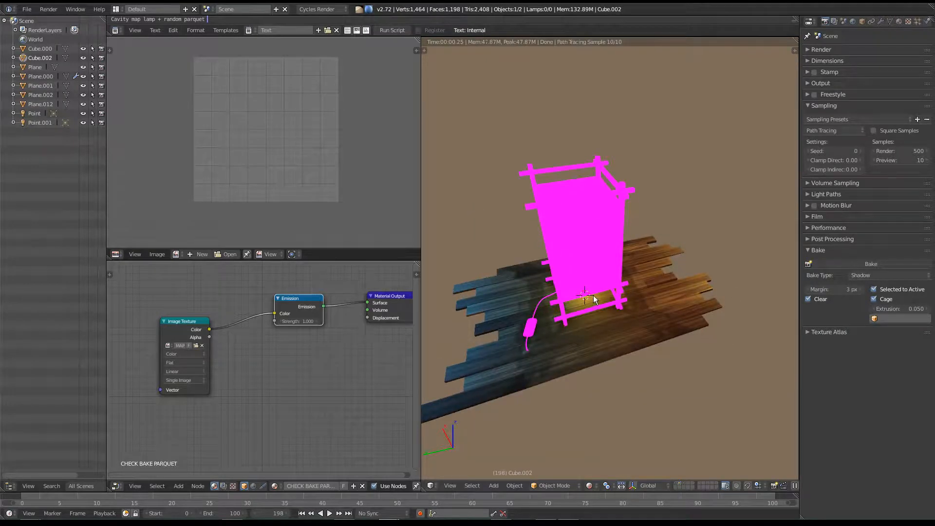
{"action": "key", "text": "shift+z"}
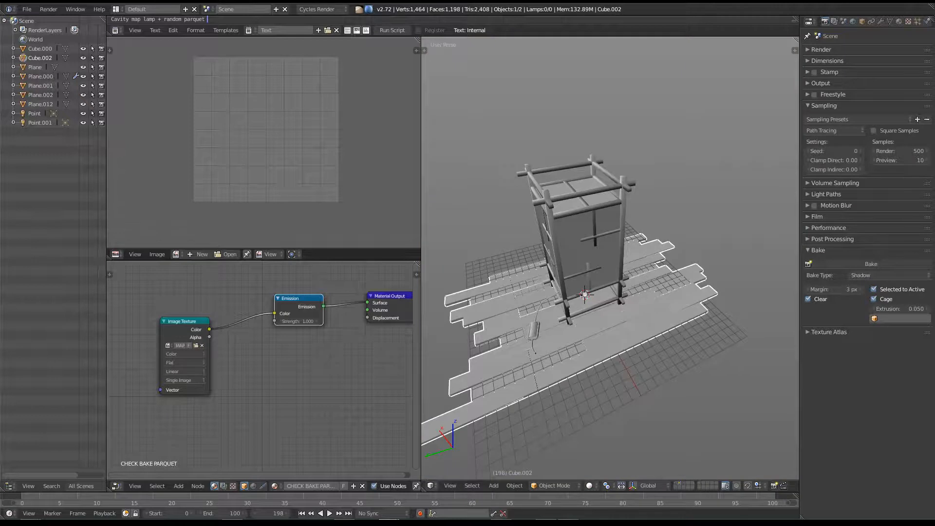
Switch to Photoshop and set the opacity of the blue tint layer Calque 3 to 10%.
{"action": "key", "text": "alt+Tab"}
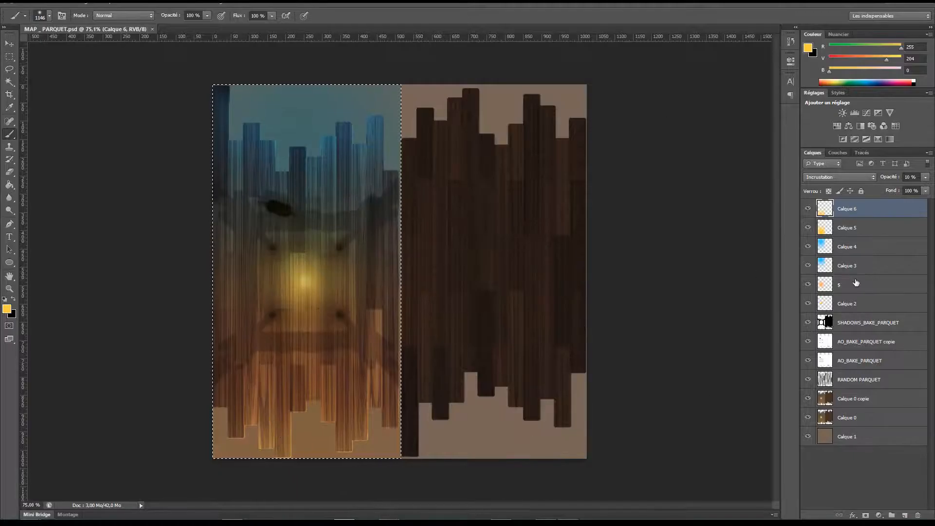
{"action": "left_click", "coordinate": [877, 266]}
{"action": "left_click", "coordinate": [914, 177]}
{"action": "type", "text": "10"}
{"action": "key", "text": "Return"}
{"action": "left_click", "coordinate": [879, 249]}
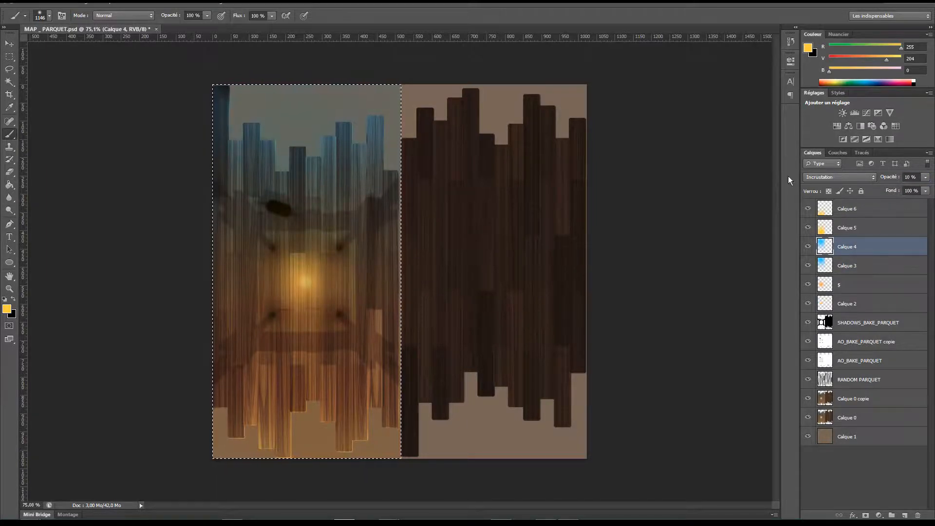
Set the opacity of the yellow glow layers to 15% for Calque 5 and 5% for Calque 6, and save the file.
{"action": "left_click", "coordinate": [868, 233]}
{"action": "left_click", "coordinate": [910, 176]}
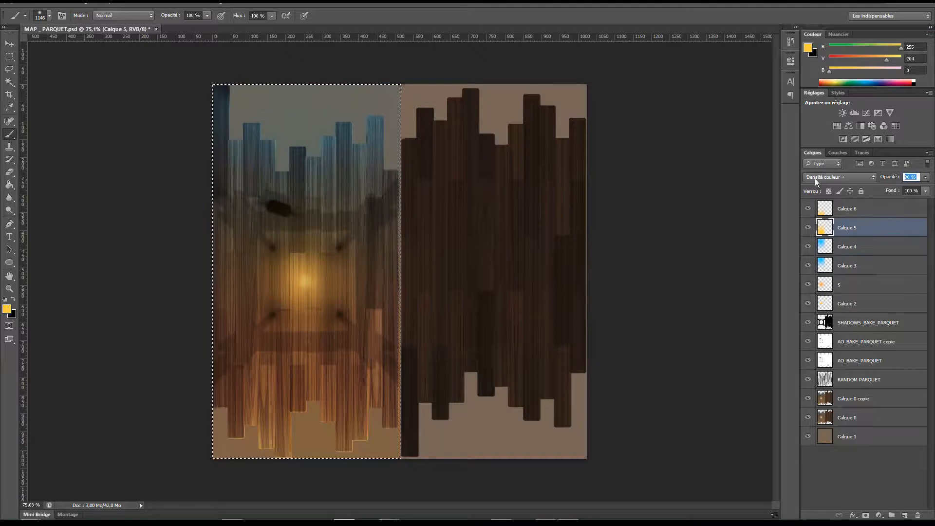
{"action": "type", "text": "15"}
{"action": "key", "text": "Return"}
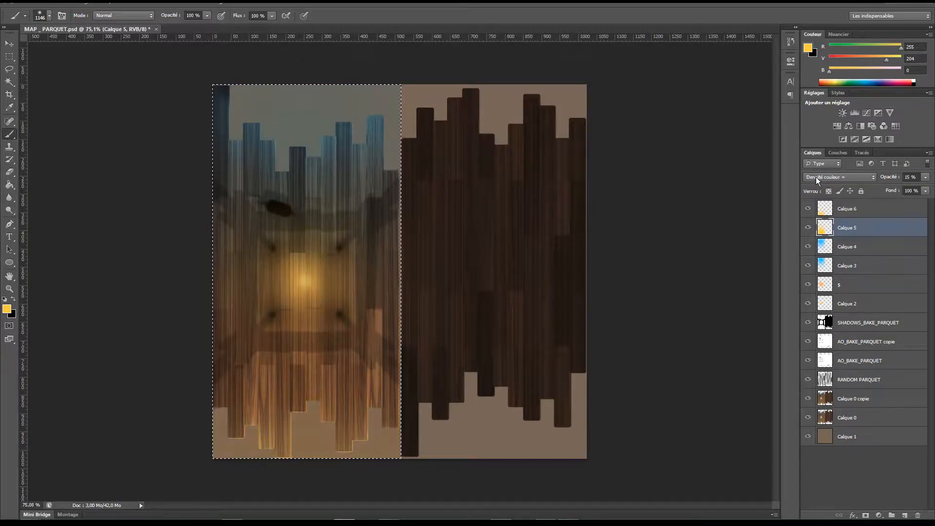
{"action": "left_click", "coordinate": [876, 210]}
{"action": "left_click", "coordinate": [910, 177]}
{"action": "type", "text": "5"}
{"action": "key", "text": "Return"}
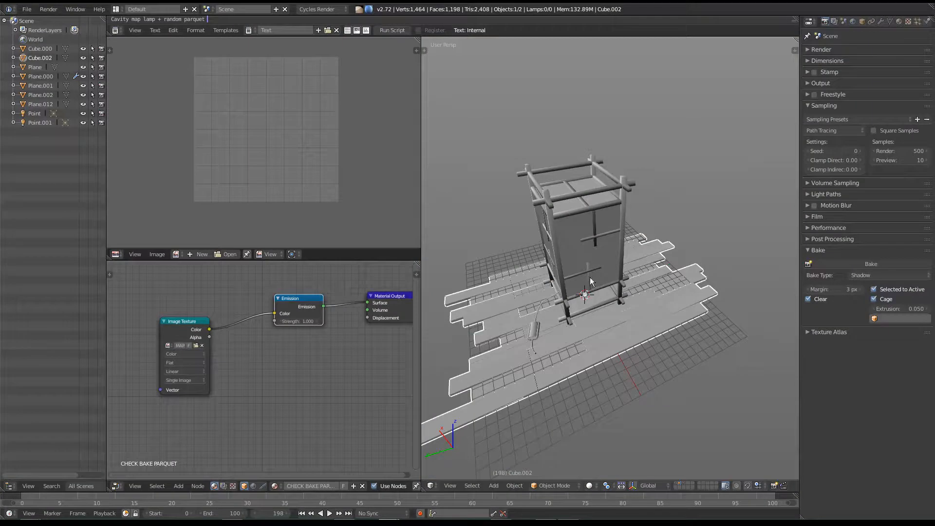
Switch to Blender, move the Image Texture node farther from the Emission node, and preview the parquet in rendered shading.
{"action": "middle_click_drag", "start_coordinate": [599, 279], "coordinate": [720, 321]}
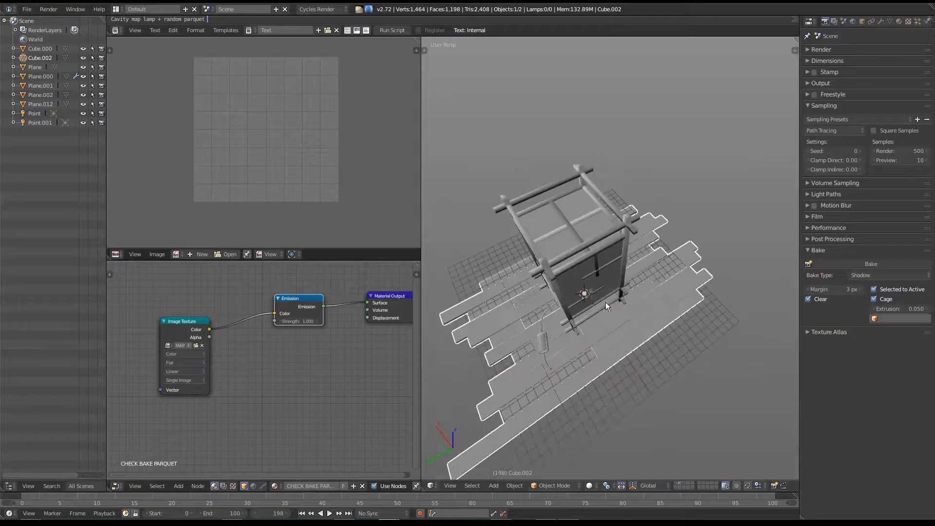
{"action": "key", "text": "shift+z"}
{"action": "mouse_move", "coordinate": [635, 309]}
{"action": "middle_mouse_down"}
{"action": "mouse_move", "coordinate": [501, 294]}
{"action": "mouse_move", "coordinate": [525, 318]}
{"action": "mouse_move", "coordinate": [483, 312]}
{"action": "mouse_move", "coordinate": [633, 290]}
{"action": "mouse_move", "coordinate": [554, 316]}
{"action": "mouse_move", "coordinate": [591, 320]}
{"action": "middle_mouse_up"}
{"action": "mouse_move", "coordinate": [182, 338]}
{"action": "left_mouse_down"}
{"action": "mouse_move", "coordinate": [177, 355]}
{"action": "mouse_move", "coordinate": [153, 348]}
{"action": "left_mouse_up"}
{"action": "key", "text": "shift+z"}
{"action": "key", "text": "shift+z"}
Examine the warm glow, shadows and blue tint on the parquet up close around the lamp's base and cable, and from a distance.
{"action": "middle_click_drag", "start_coordinate": [581, 280], "coordinate": [548, 349]}
{"action": "mouse_move", "coordinate": [599, 321]}
{"action": "middle_mouse_down"}
{"action": "mouse_move", "coordinate": [716, 296]}
{"action": "mouse_move", "coordinate": [645, 323]}
{"action": "mouse_move", "coordinate": [556, 331]}
{"action": "mouse_move", "coordinate": [525, 296]}
{"action": "mouse_move", "coordinate": [553, 303]}
{"action": "mouse_move", "coordinate": [551, 338]}
{"action": "mouse_move", "coordinate": [514, 340]}
{"action": "mouse_move", "coordinate": [592, 326]}
{"action": "mouse_move", "coordinate": [527, 338]}
{"action": "mouse_move", "coordinate": [585, 340]}
{"action": "mouse_move", "coordinate": [617, 316]}
{"action": "mouse_move", "coordinate": [511, 318]}
{"action": "middle_mouse_up"}
{"action": "scroll", "coordinate": [584, 336], "scroll_direction": "up", "scroll_amount": 3}
{"action": "middle_click_drag", "start_coordinate": [627, 323], "coordinate": [662, 302]}
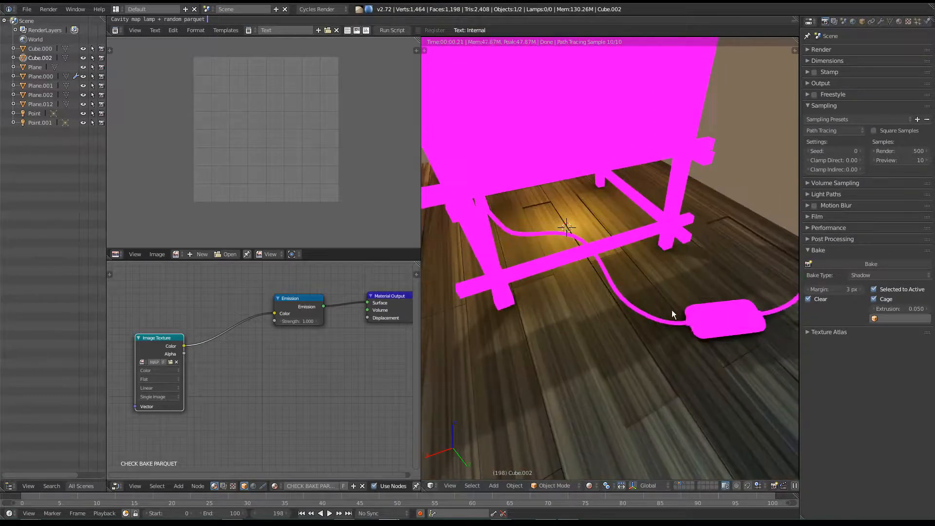
{"action": "middle_click_drag", "start_coordinate": [603, 336], "coordinate": [565, 228]}
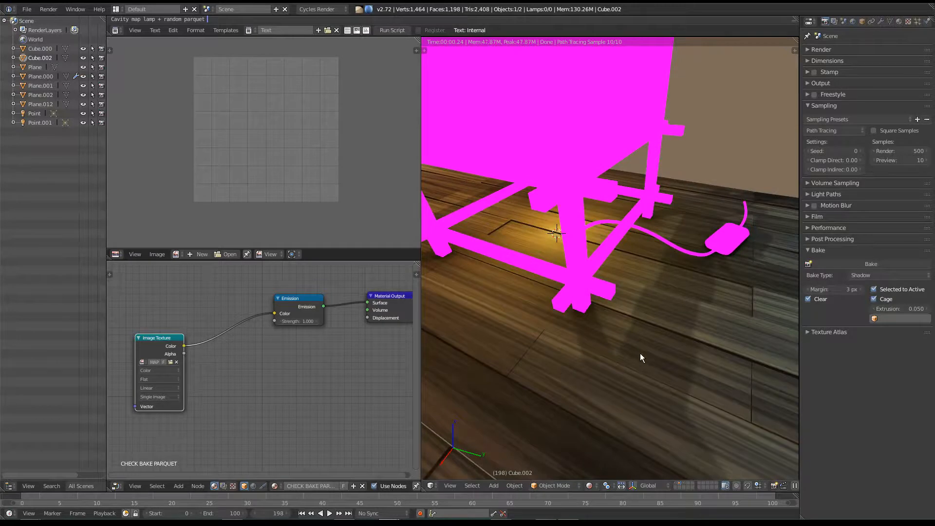
{"action": "middle_click_drag", "start_coordinate": [640, 347], "coordinate": [613, 370]}
{"action": "middle_click_drag", "start_coordinate": [558, 359], "coordinate": [559, 365]}
{"action": "middle_click_drag", "start_coordinate": [485, 386], "coordinate": [603, 336]}
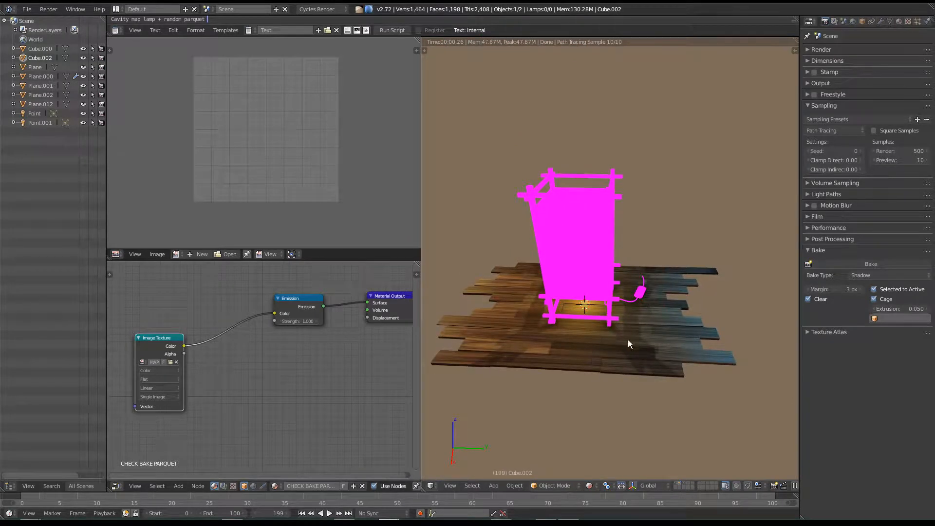
{"action": "key", "text": "shift+z"}
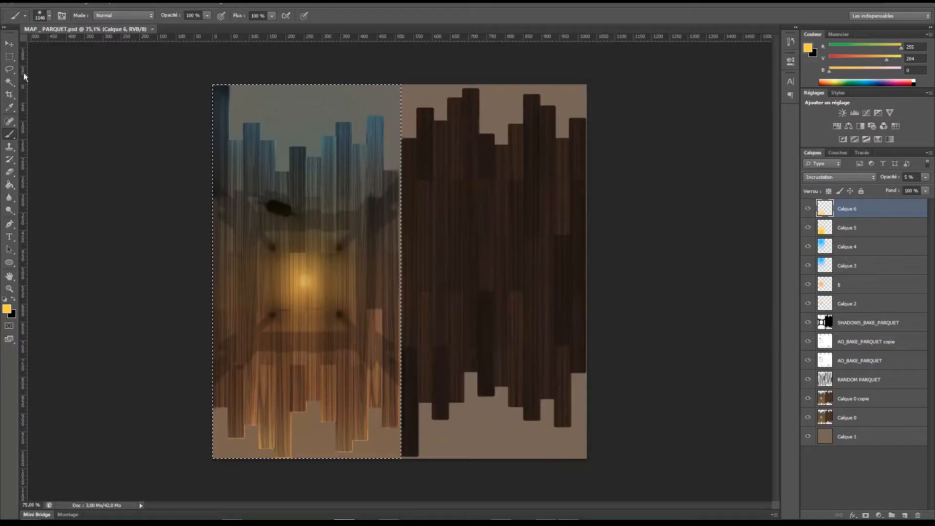
Switch to Photoshop, clear the selection, and group all the layers from Calque 6 to Calque 1 as PARQUET BEAUTY.
{"action": "left_click", "coordinate": [9, 56]}
{"action": "left_click", "coordinate": [616, 275]}
{"action": "left_click", "coordinate": [869, 439], "text": "shift"}
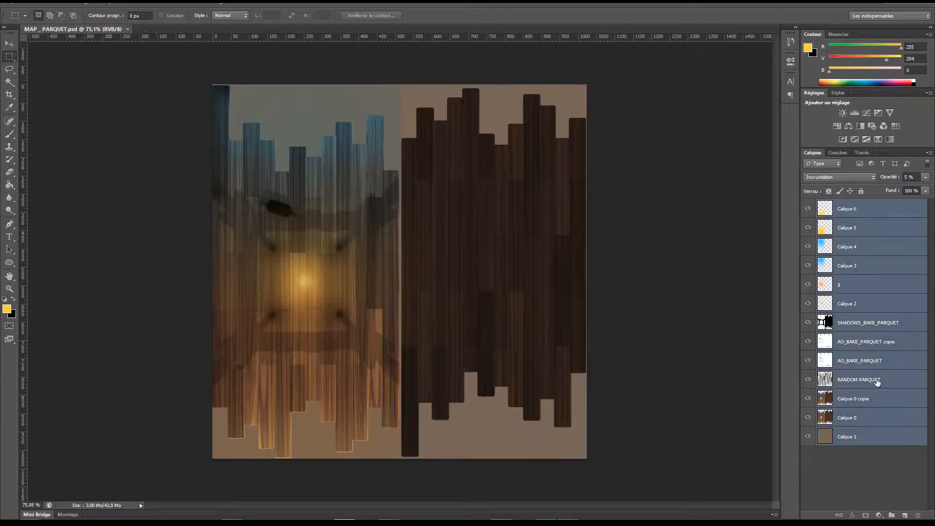
{"action": "right_click", "coordinate": [883, 344]}
{"action": "left_click", "coordinate": [852, 469]}
{"action": "key", "text": "ctrl+g"}
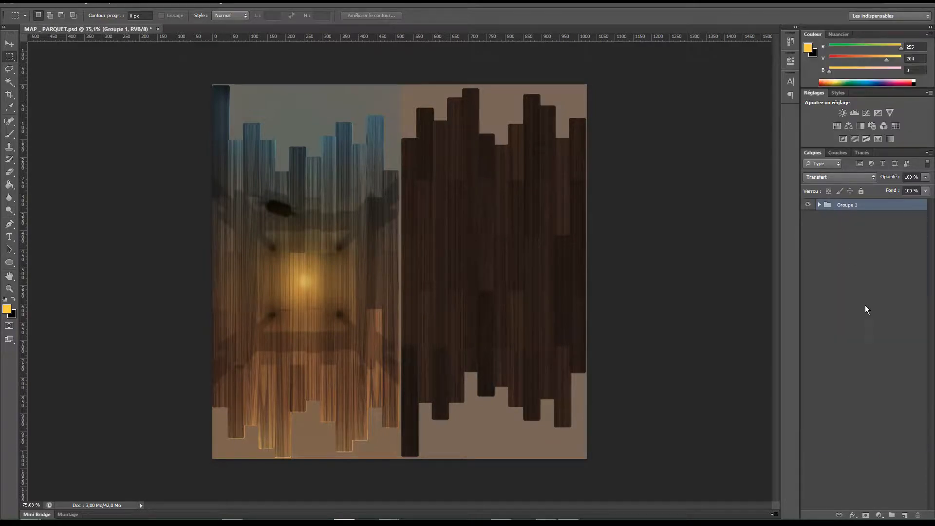
{"action": "double_click", "coordinate": [848, 206]}
{"action": "type", "text": "PARQUET BEAUTY"}
{"action": "key", "text": "Return"}
Duplicate the PARQUET BEAUTY group and merge the duplicate into a single layer.
{"action": "right_click", "coordinate": [857, 206]}
{"action": "left_click", "coordinate": [840, 220]}
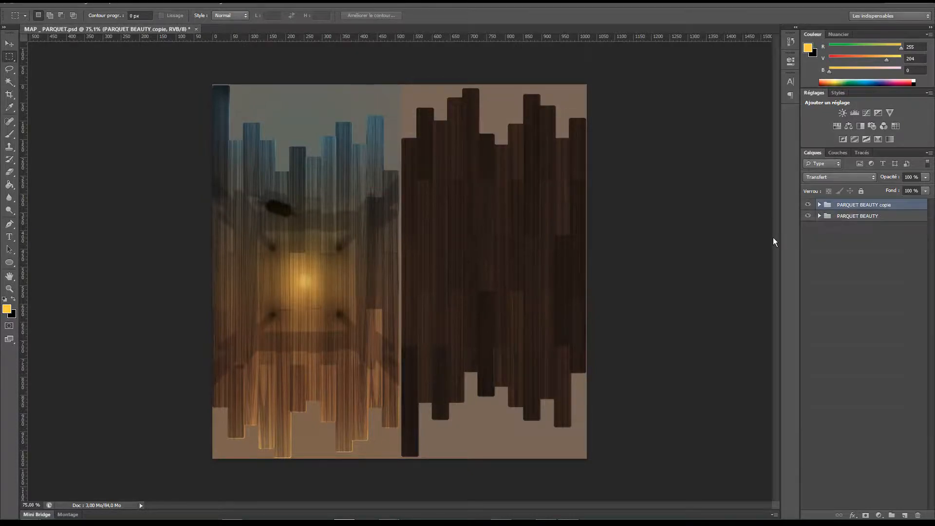
{"action": "key", "text": "ctrl+e"}
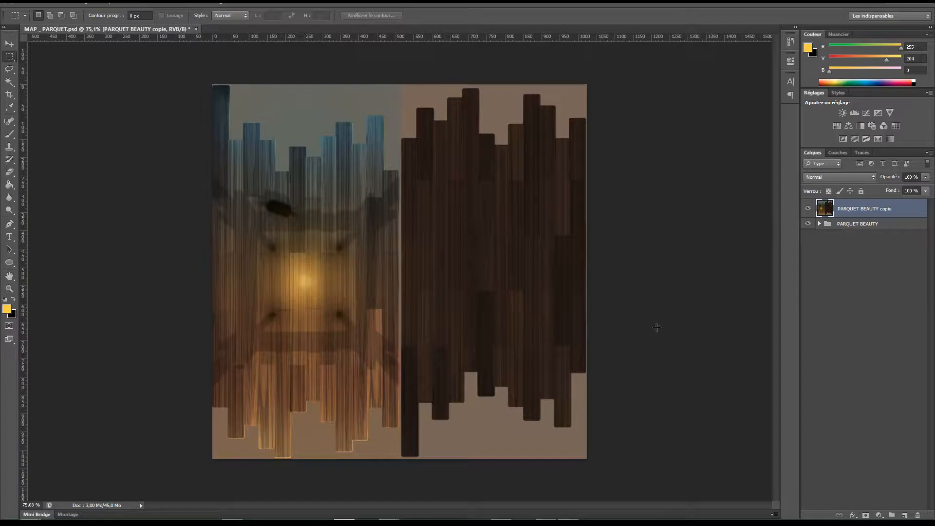
Duplicate the merged PARQUET BEAUTY copie layer and give the duplicate a brighter, more contrasted color correction.
{"action": "key", "text": "ctrl+plus"}
{"action": "scroll", "coordinate": [388, 295], "scroll_direction": "down", "scroll_amount": 2, "text": "alt"}
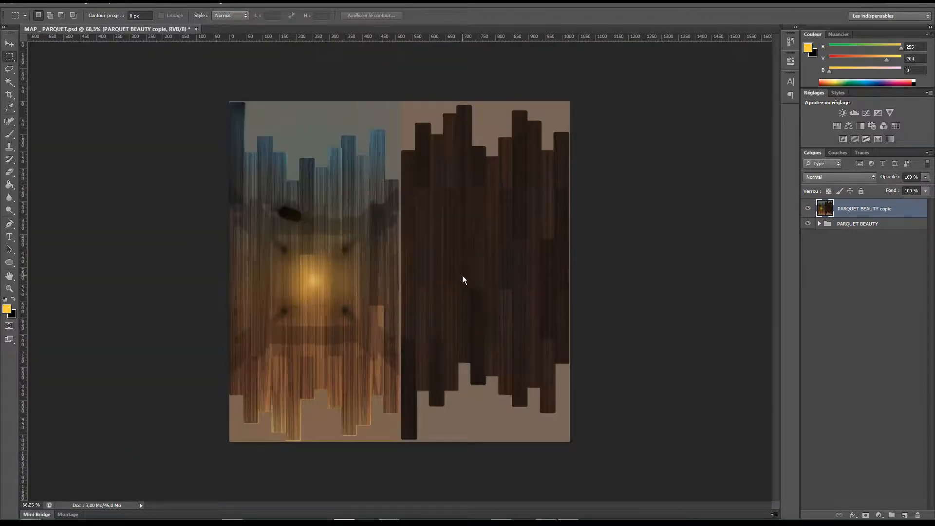
{"action": "right_click", "coordinate": [896, 212]}
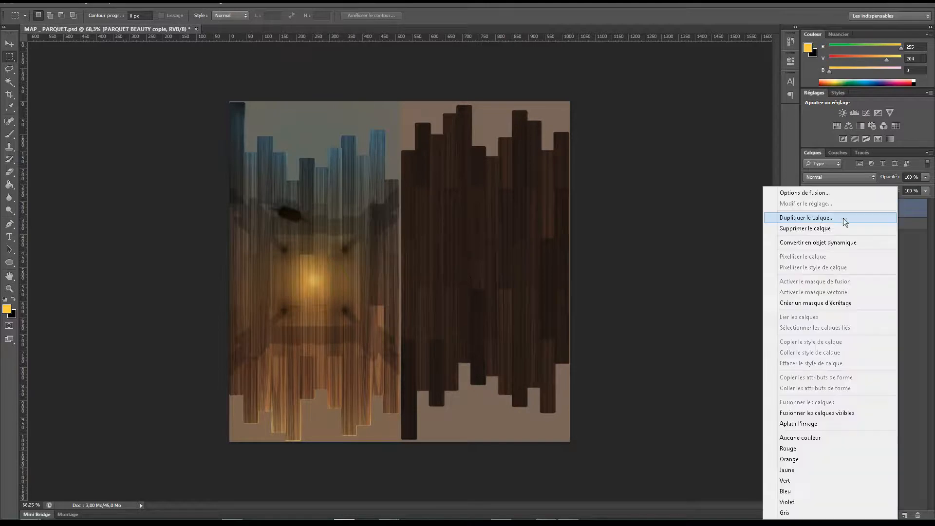
{"action": "left_click", "coordinate": [850, 212]}
{"action": "key", "text": "Return"}
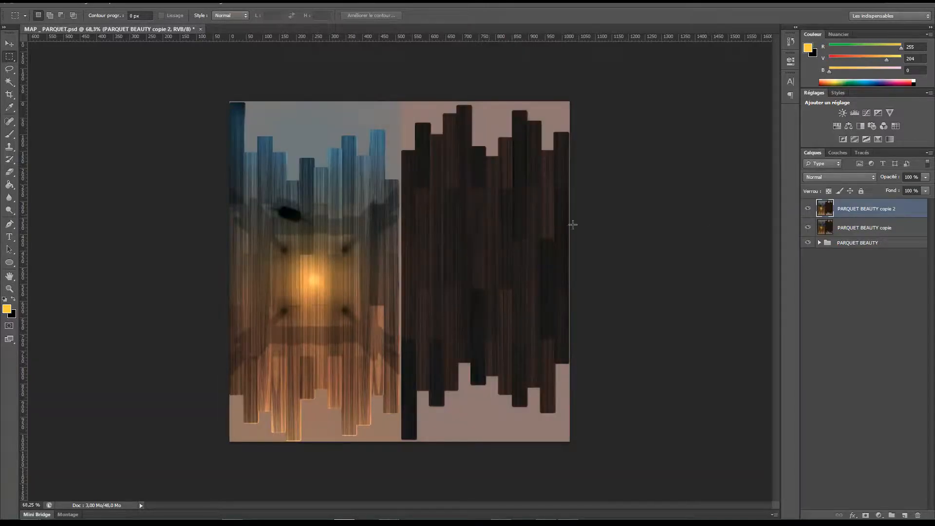
Set the color-corrected duplicate's opacity to 25% and merge it down into PARQUET BEAUTY copie.
{"action": "double_click", "coordinate": [919, 216]}
{"action": "type", "text": "25"}
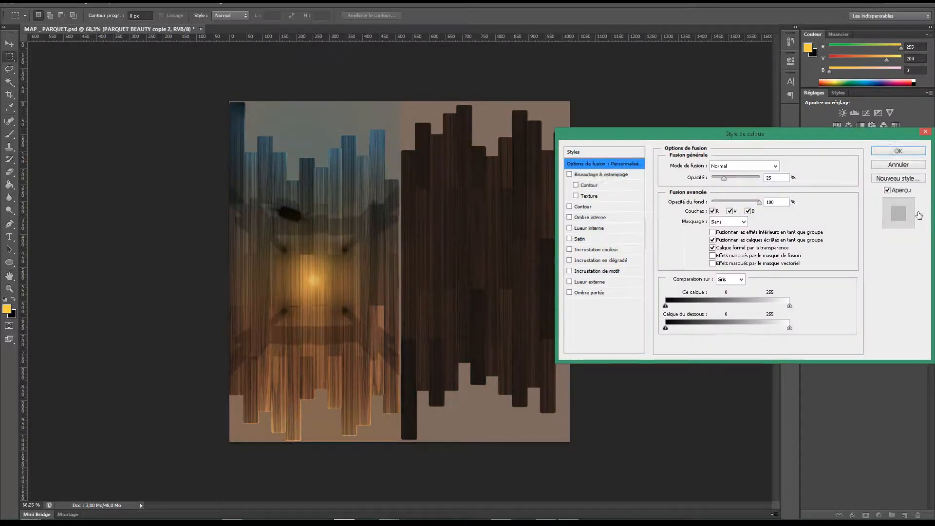
{"action": "key", "text": "Return"}
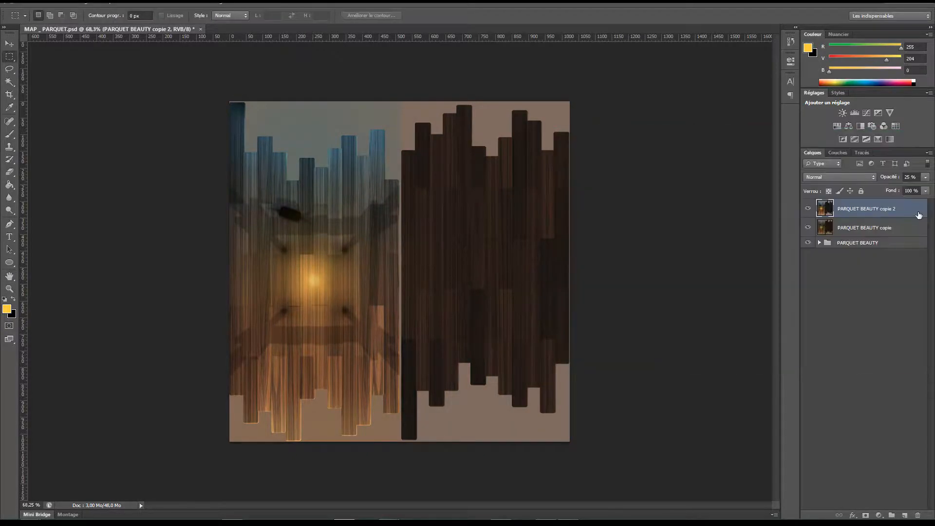
{"action": "key", "text": "Delete"}
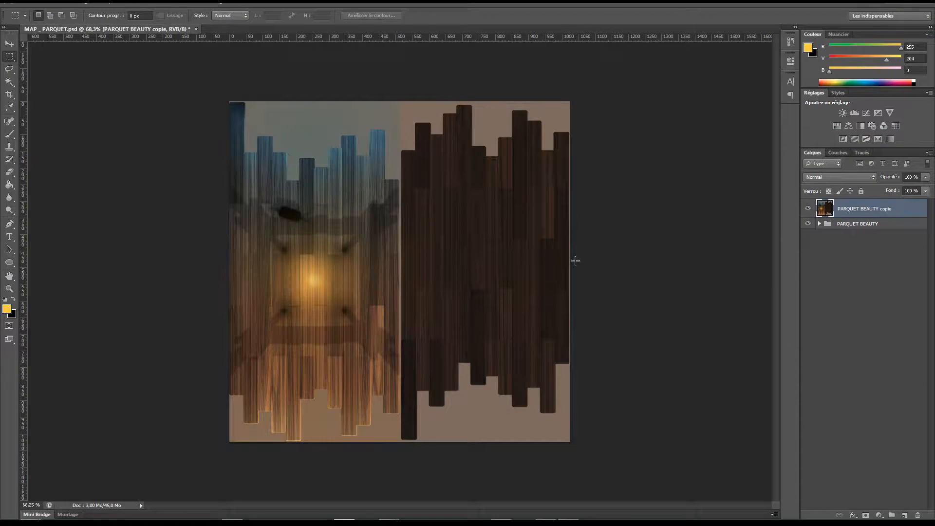
Start a Correction sélective on PARQUET BEAUTY copie and set Rouges to Cyan 5%, Magenta 10%, Jaune -10% and Noir -5%.
{"action": "key", "text": "ctrl+0"}
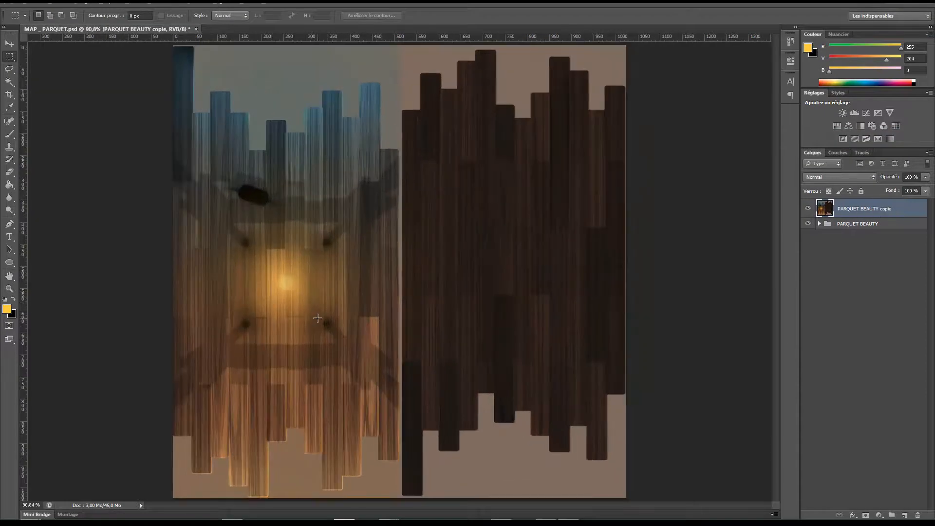
{"action": "left_click", "coordinate": [85, 6]}
{"action": "mouse_move", "coordinate": [89, 25]}
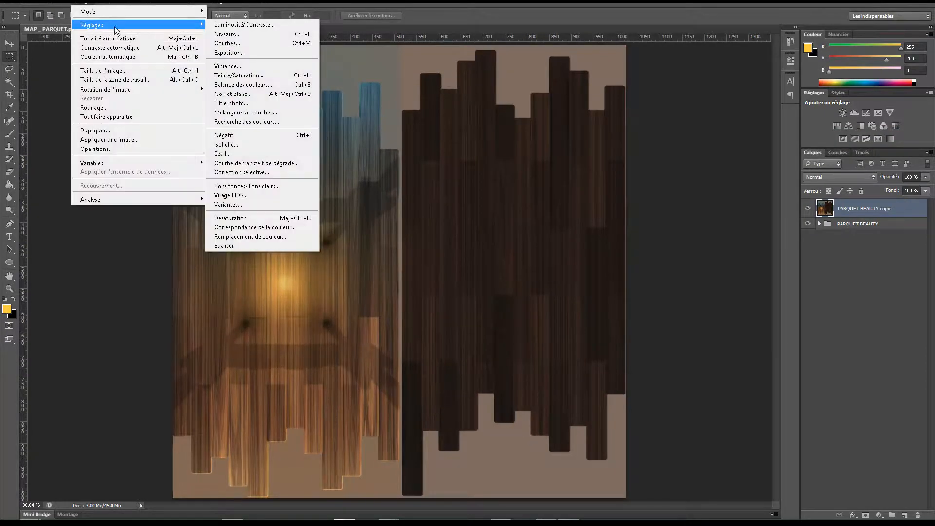
{"action": "left_click", "coordinate": [246, 174]}
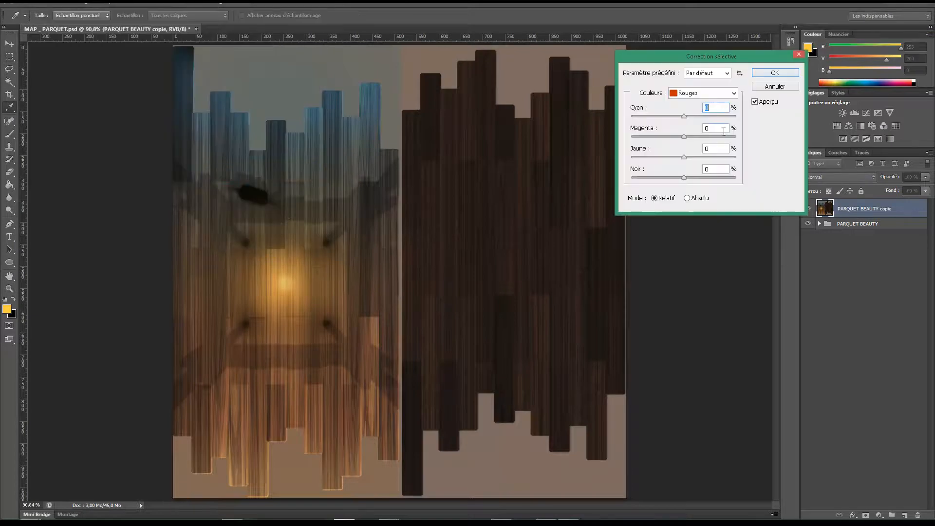
{"action": "left_click_drag", "start_coordinate": [682, 118], "coordinate": [676, 118]}
{"action": "left_click_drag", "start_coordinate": [676, 118], "coordinate": [682, 118]}
{"action": "type", "text": "5"}
{"action": "left_click_drag", "start_coordinate": [683, 137], "coordinate": [653, 137]}
{"action": "type", "text": "10"}
{"action": "mouse_move", "coordinate": [683, 157]}
{"action": "left_mouse_down"}
{"action": "mouse_move", "coordinate": [661, 161]}
{"action": "mouse_move", "coordinate": [672, 161]}
{"action": "left_mouse_up"}
{"action": "type", "text": "-10"}
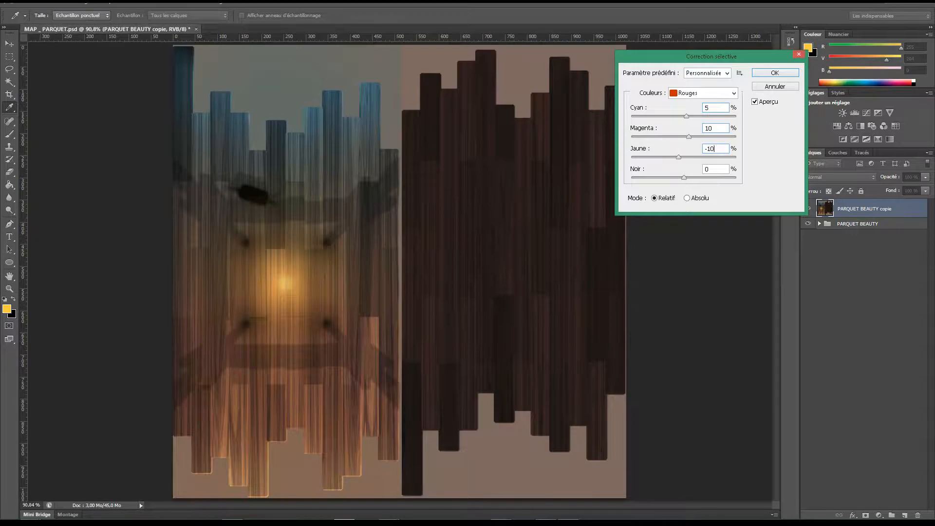
{"action": "mouse_move", "coordinate": [684, 178]}
{"action": "left_mouse_down"}
{"action": "mouse_move", "coordinate": [702, 180]}
{"action": "mouse_move", "coordinate": [676, 180]}
{"action": "left_mouse_up"}
{"action": "type", "text": "-5"}
In the selective correction, set Bleus to Cyan +100%, Magenta 25%, Jaune -50% and Noir 10%.
{"action": "left_click", "coordinate": [699, 94]}
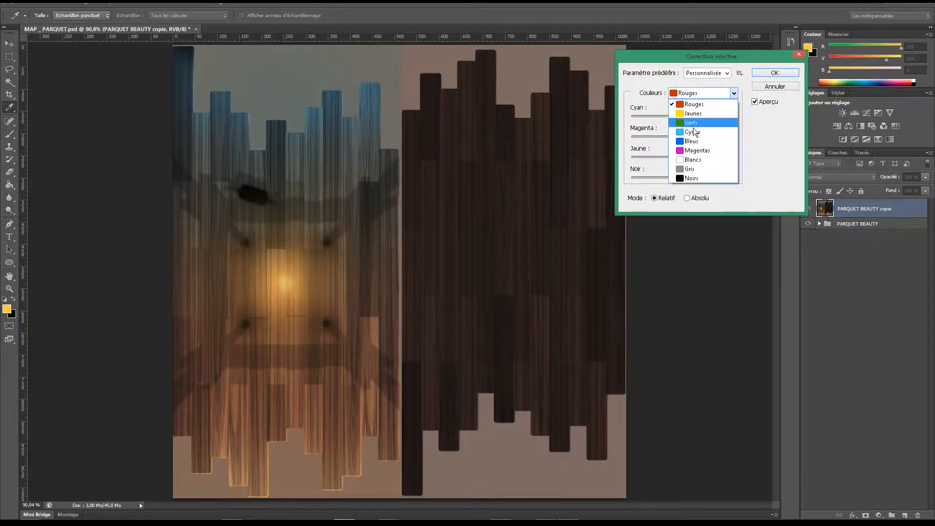
{"action": "left_click", "coordinate": [692, 140]}
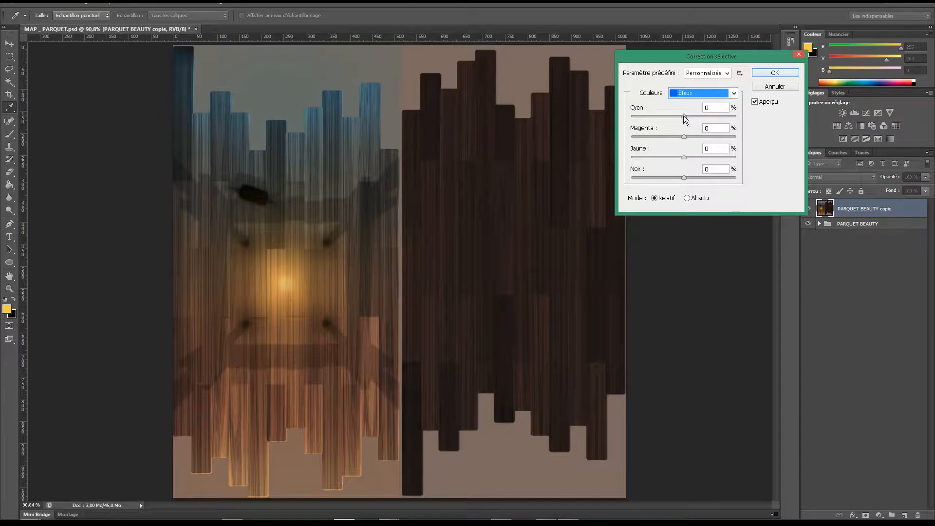
{"action": "left_click_drag", "start_coordinate": [686, 117], "coordinate": [736, 116]}
{"action": "left_click_drag", "start_coordinate": [682, 137], "coordinate": [738, 141]}
{"action": "left_click_drag", "start_coordinate": [683, 157], "coordinate": [738, 159]}
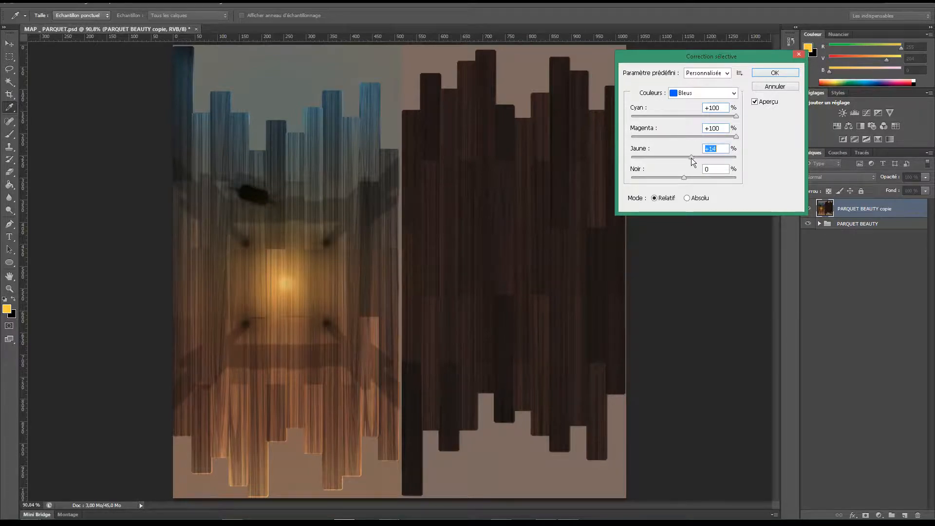
{"action": "type", "text": "-50"}
{"action": "key", "text": "shift+Tab"}
{"action": "type", "text": "25"}
{"action": "left_click_drag", "start_coordinate": [685, 179], "coordinate": [641, 179]}
{"action": "type", "text": "10"}
Set Noirs to Cyan -5% with Magenta and Jaune at 0%, and apply the selective correction.
{"action": "left_click", "coordinate": [704, 93]}
{"action": "left_click", "coordinate": [697, 176]}
{"action": "left_click_drag", "start_coordinate": [684, 157], "coordinate": [688, 178]}
{"action": "type", "text": "0"}
{"action": "left_click_drag", "start_coordinate": [684, 136], "coordinate": [678, 115]}
{"action": "type", "text": "0"}
{"action": "type", "text": "-"}
{"action": "type", "text": "5"}
{"action": "key", "text": "Return"}
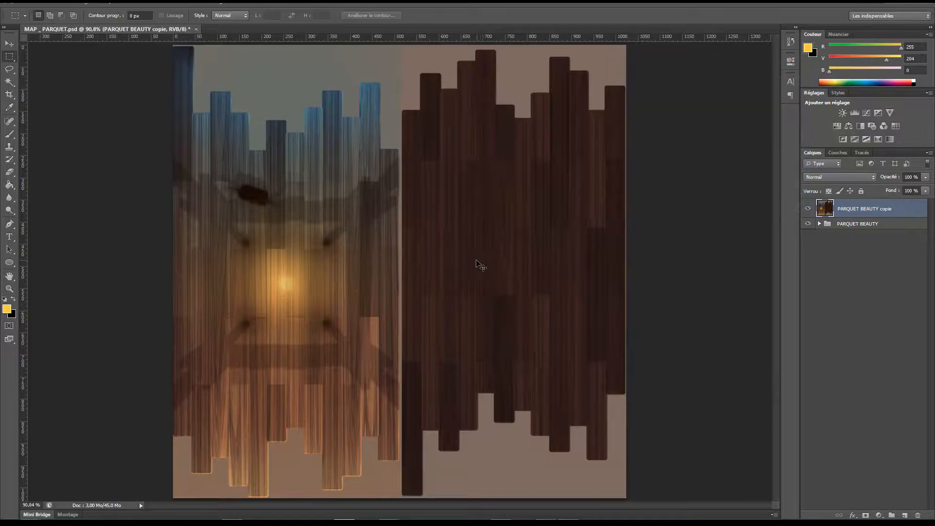
Compare the corrected PARQUET BEAUTY copie layer with the original group by hiding and showing it, and save MAP _ PARQUET.psd with it visible.
{"action": "key", "text": "ctrl+s"}
{"action": "left_click", "coordinate": [808, 210]}
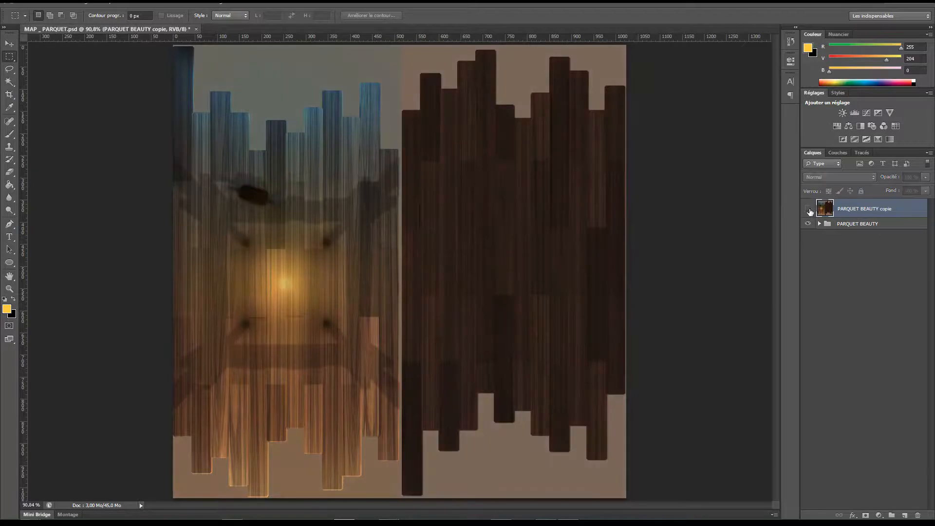
{"action": "left_click", "coordinate": [808, 209]}
{"action": "left_click", "coordinate": [808, 209]}
{"action": "left_click", "coordinate": [809, 209]}
{"action": "key", "text": "ctrl+s"}
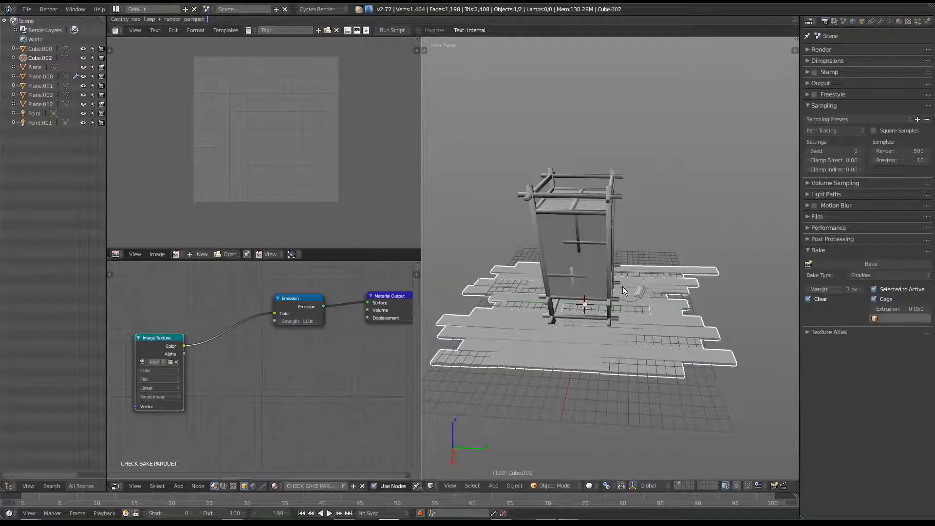
Examine the corrected parquet texture under the lamp in Blender's rendered view.
{"action": "right_click", "coordinate": [589, 309]}
{"action": "key", "text": "shift+z"}
{"action": "mouse_move", "coordinate": [647, 322]}
{"action": "middle_mouse_down"}
{"action": "mouse_move", "coordinate": [641, 367]}
{"action": "mouse_move", "coordinate": [516, 343]}
{"action": "mouse_move", "coordinate": [636, 360]}
{"action": "mouse_move", "coordinate": [519, 334]}
{"action": "mouse_move", "coordinate": [557, 362]}
{"action": "mouse_move", "coordinate": [562, 332]}
{"action": "mouse_move", "coordinate": [609, 361]}
{"action": "mouse_move", "coordinate": [580, 359]}
{"action": "mouse_move", "coordinate": [598, 341]}
{"action": "mouse_move", "coordinate": [550, 346]}
{"action": "mouse_move", "coordinate": [640, 360]}
{"action": "mouse_move", "coordinate": [563, 352]}
{"action": "mouse_move", "coordinate": [590, 362]}
{"action": "mouse_move", "coordinate": [604, 353]}
{"action": "middle_mouse_up"}
{"action": "key", "text": "shift+z"}
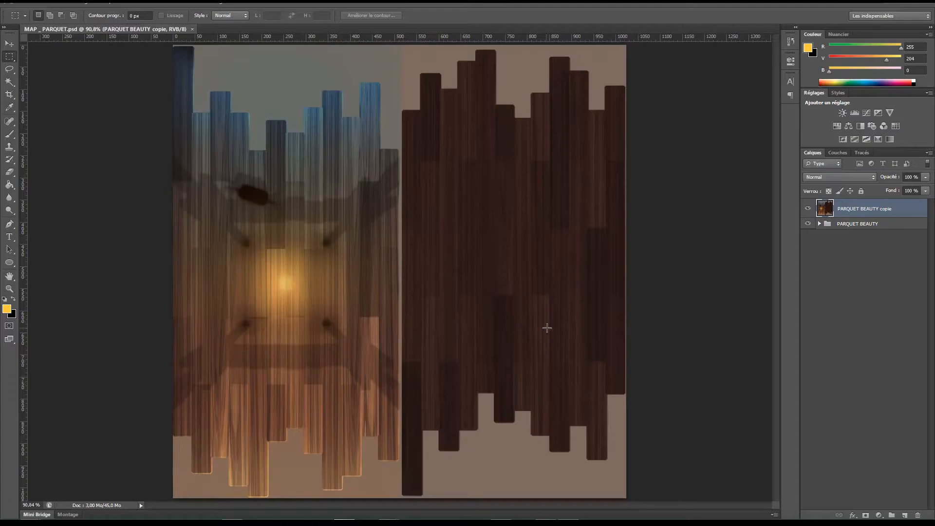
In Photoshop, sharpen the PARQUET BEAUTY copie layer with the Plus net filter and save MAP _ PARQUET.psd.
{"action": "left_click", "coordinate": [185, 1]}
{"action": "mouse_move", "coordinate": [204, 154]}
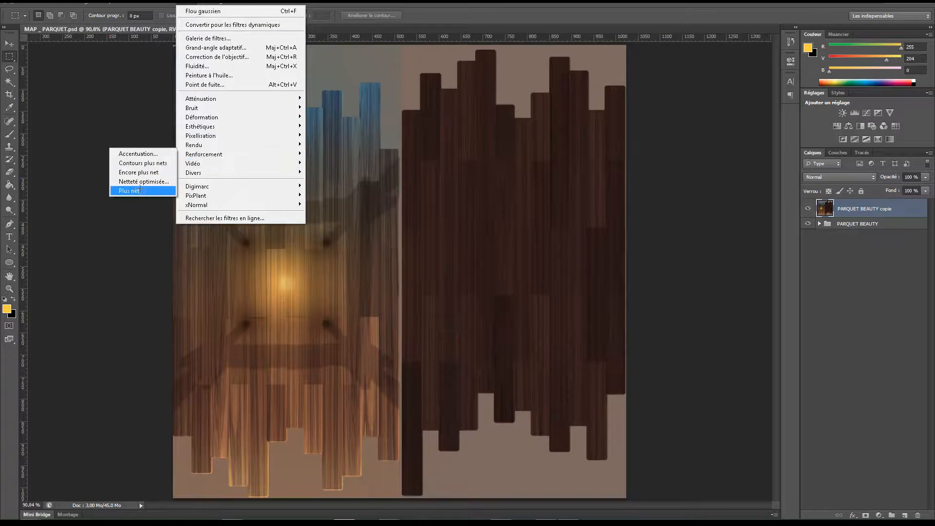
{"action": "left_click", "coordinate": [129, 190]}
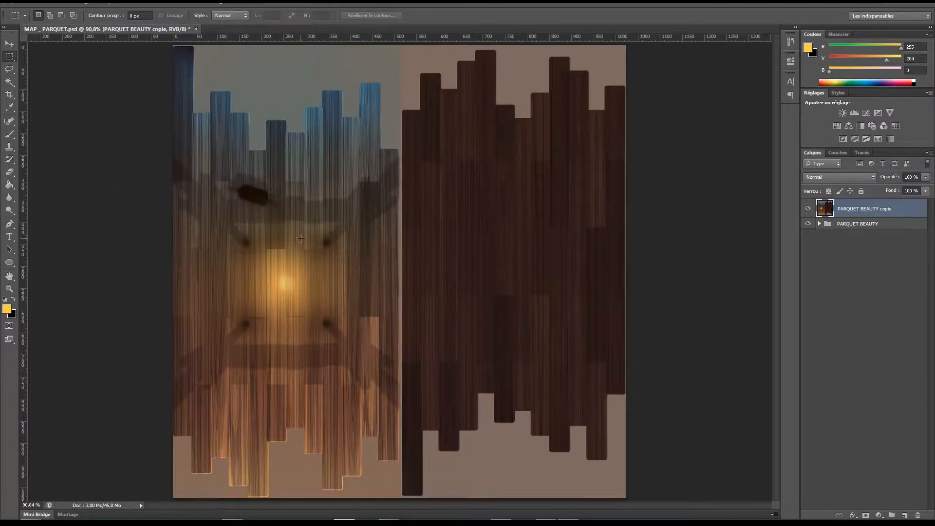
{"action": "key", "text": "ctrl+s"}
Switch to Blender and examine the sharpened parquet texture from several angles in the rendered view.
{"action": "key", "text": "alt+Tab"}
{"action": "key", "text": "shift+z"}
{"action": "middle_click_drag", "start_coordinate": [629, 319], "coordinate": [549, 375]}
{"action": "middle_click_drag", "start_coordinate": [492, 393], "coordinate": [709, 330]}
{"action": "middle_click_drag", "start_coordinate": [646, 350], "coordinate": [603, 326]}
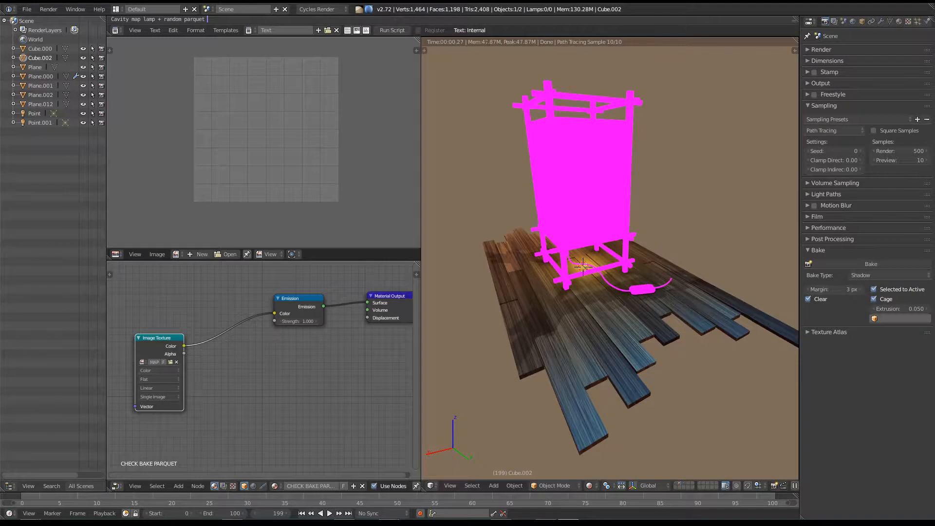
{"action": "middle_click_drag", "start_coordinate": [703, 254], "coordinate": [586, 273]}
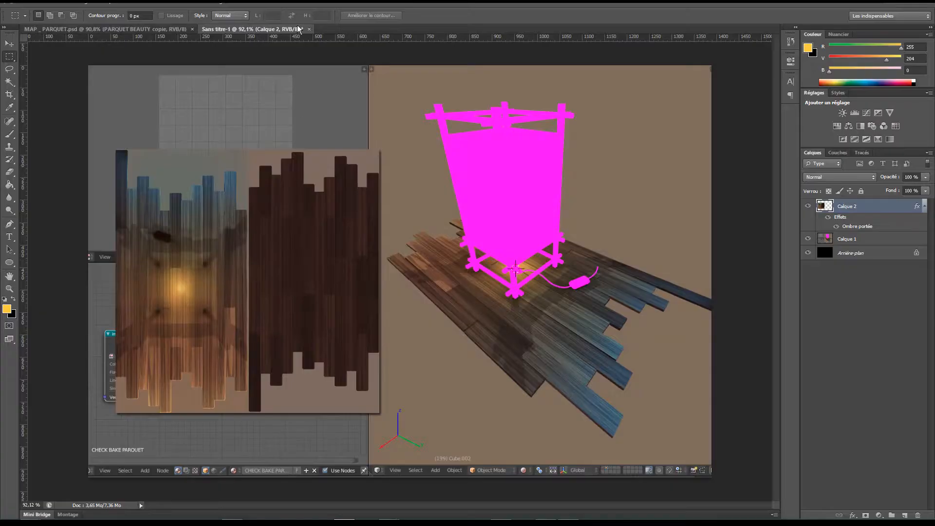
In Photoshop, close Sans titre-1 without saving, then deselect everything in MAP _ PARQUET.psd and close it.
{"action": "left_click", "coordinate": [309, 28]}
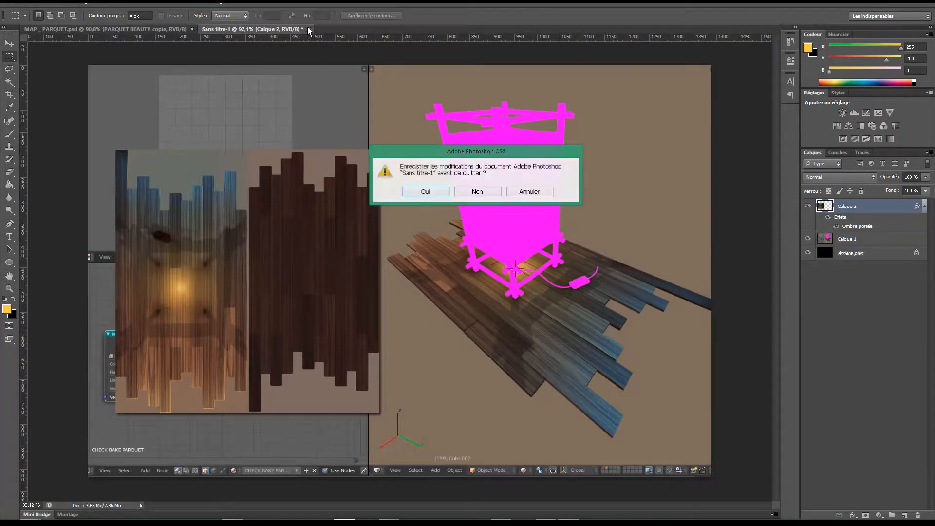
{"action": "left_click", "coordinate": [477, 192]}
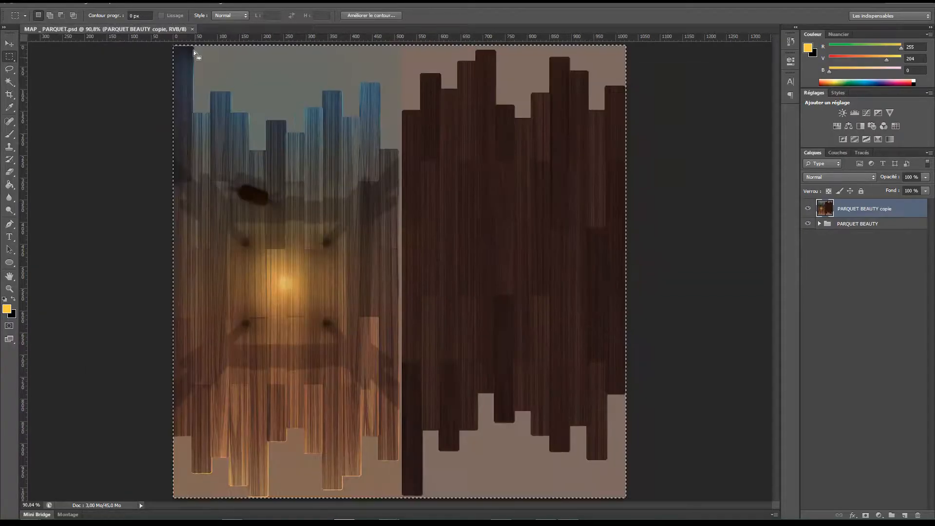
{"action": "key", "text": "ctrl+d"}
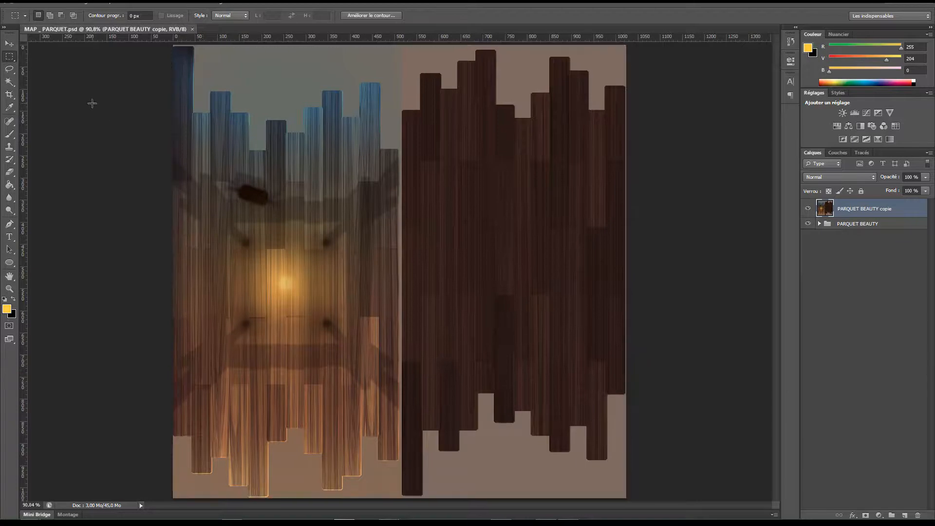
{"action": "left_click", "coordinate": [192, 30]}
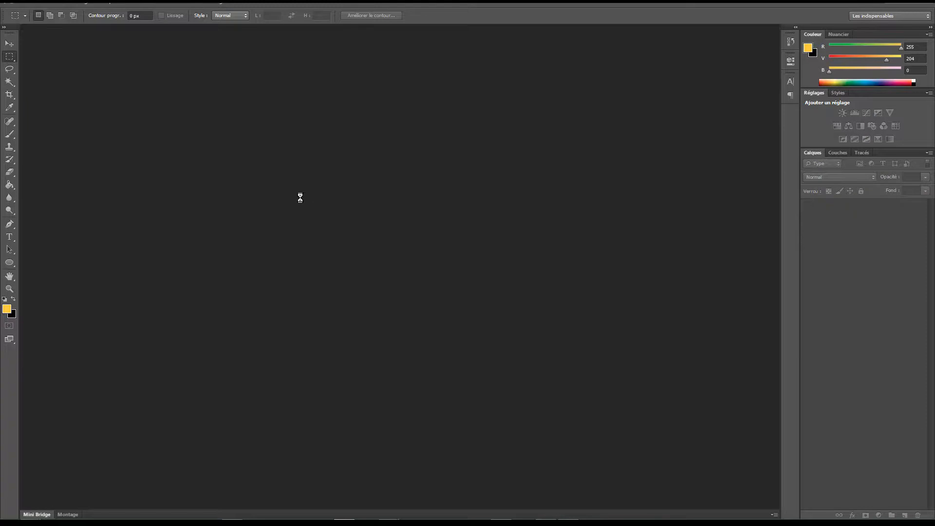
Open the lamp's baked texture BEAUTY_BAKE_LAMPJAP.png in Photoshop.
{"action": "left_click", "coordinate": [589, 344]}
{"action": "left_click_drag", "start_coordinate": [81, 147], "coordinate": [247, 171]}
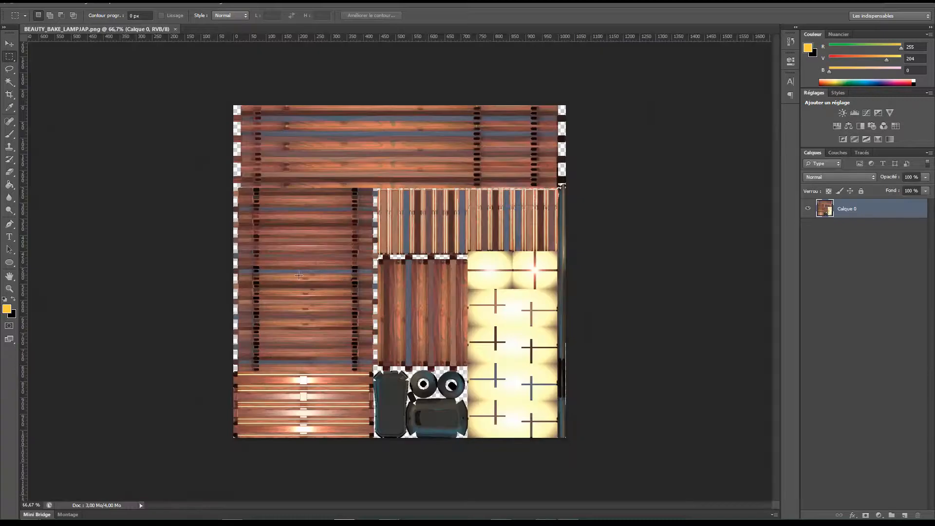
{"action": "scroll", "coordinate": [352, 340], "scroll_direction": "up", "scroll_amount": 3, "text": "alt"}
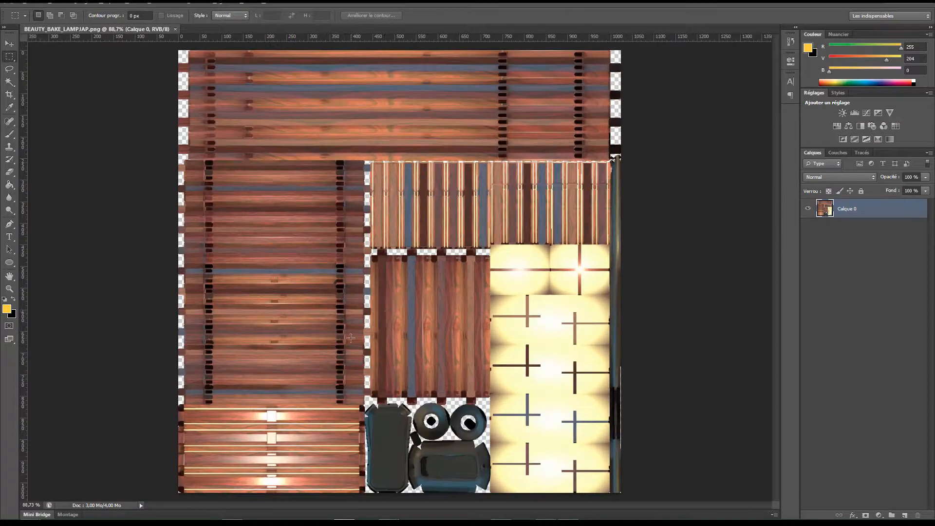
{"action": "scroll", "coordinate": [398, 296], "scroll_direction": "down", "scroll_amount": 1, "text": "alt"}
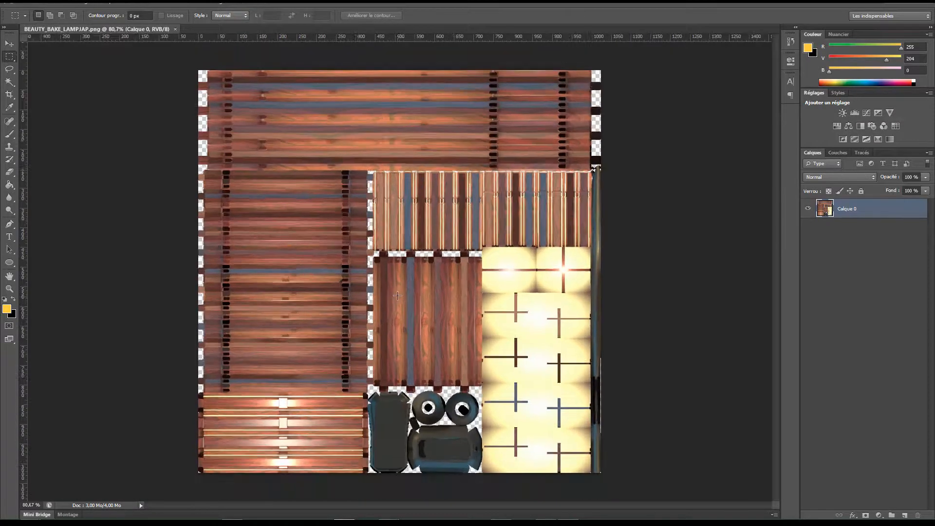
Add a layer beneath Calque 0 and fill it with a dark brown sampled from the wood, RGB 101, 65, 56.
{"action": "key", "text": "ctrl+shift+n"}
{"action": "key", "text": "Return"}
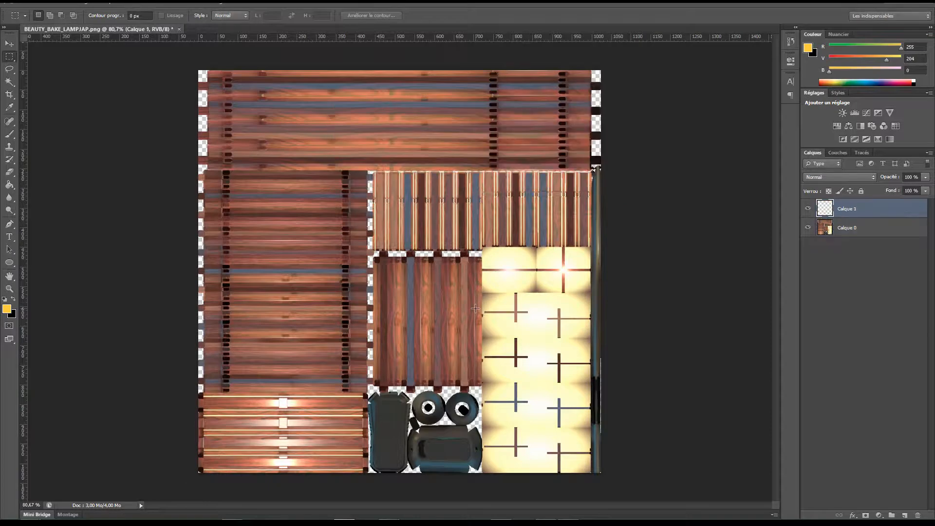
{"action": "key", "text": "g"}
{"action": "left_click", "coordinate": [288, 240], "text": "alt"}
{"action": "left_click", "coordinate": [441, 254]}
{"action": "key", "text": "ctrl+["}
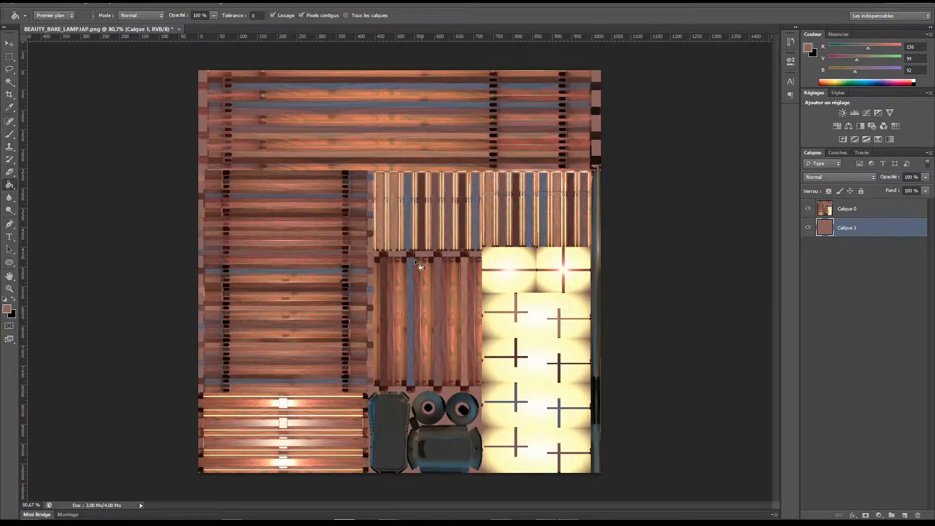
{"action": "left_click", "coordinate": [219, 135], "text": "alt"}
{"action": "left_click", "coordinate": [216, 140]}
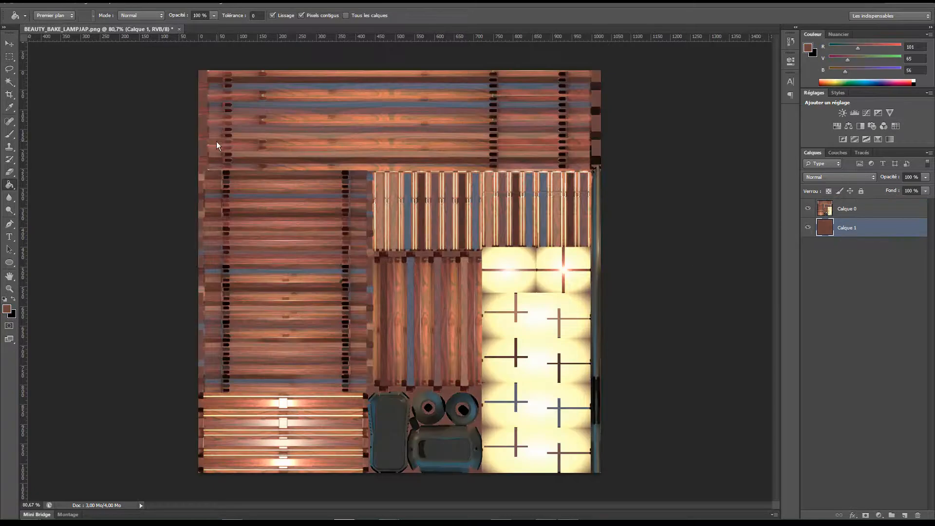
Save the lamp texture as a Photoshop file named MAP _ LAMP JAP in the TUTO _ LAMPE JAP folder.
{"action": "key", "text": "ctrl+shift+s"}
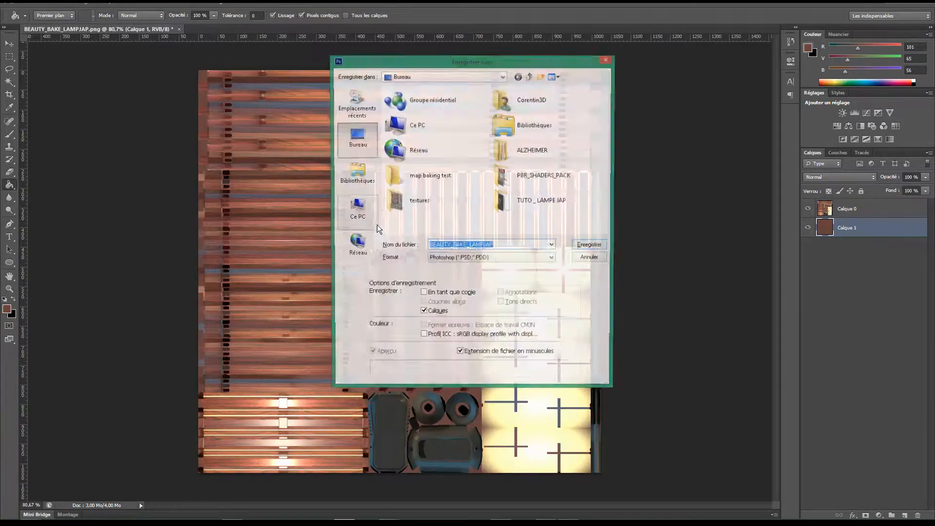
{"action": "double_click", "coordinate": [531, 203]}
{"action": "double_click", "coordinate": [493, 246]}
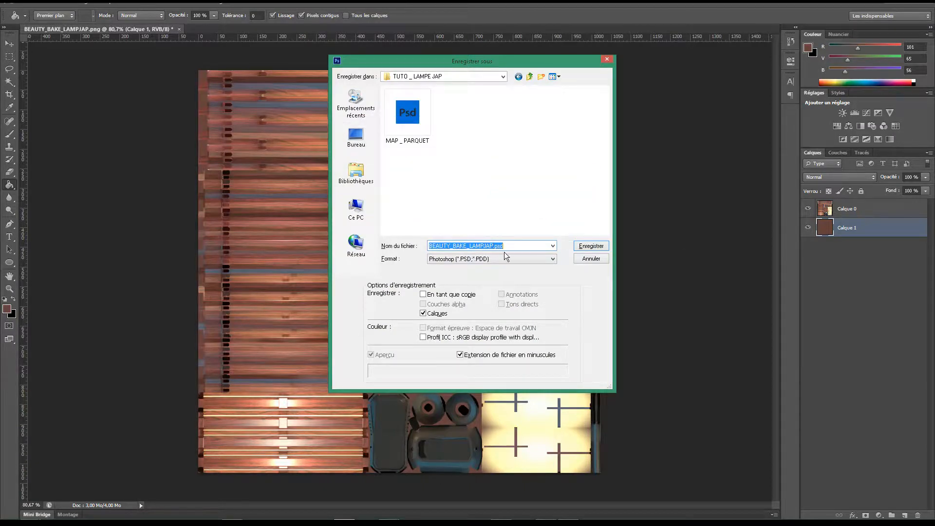
{"action": "type", "text": "MAP"}
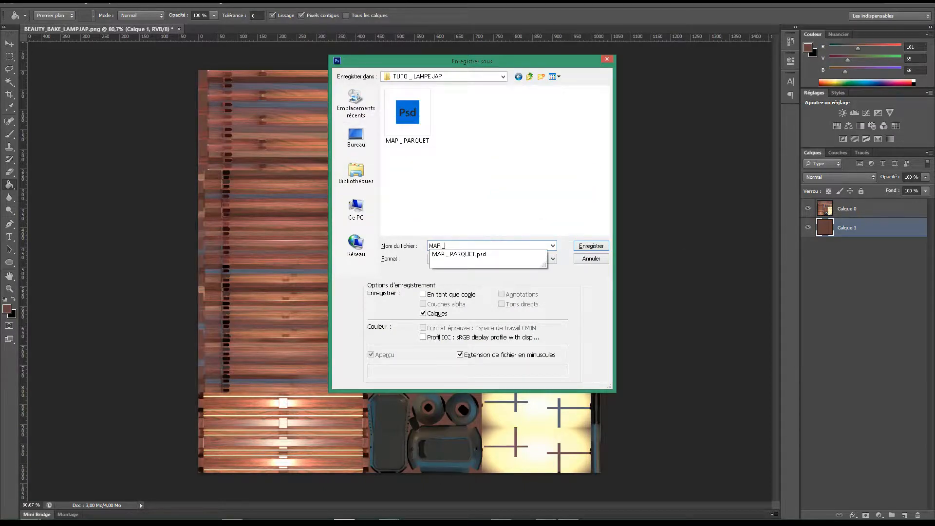
{"action": "type", "text": " _ LAMP JAP"}
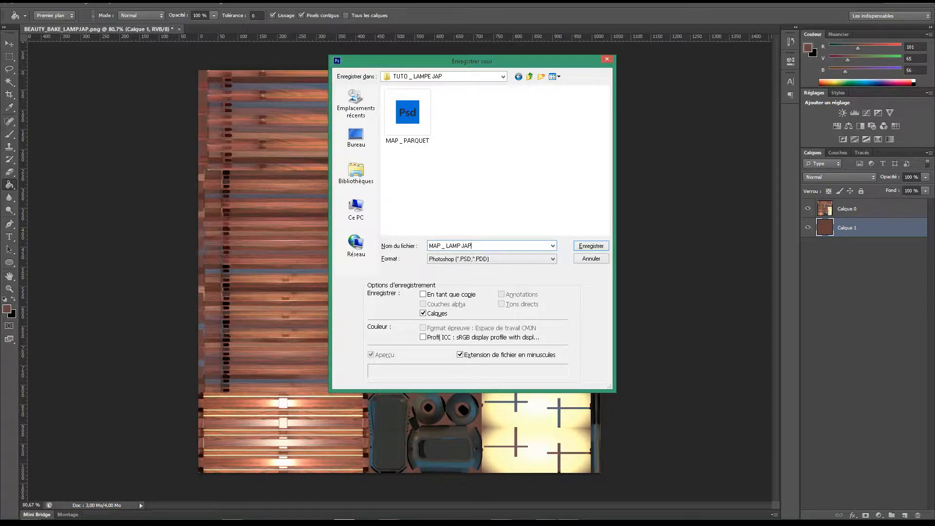
{"action": "key", "text": "Tab"}
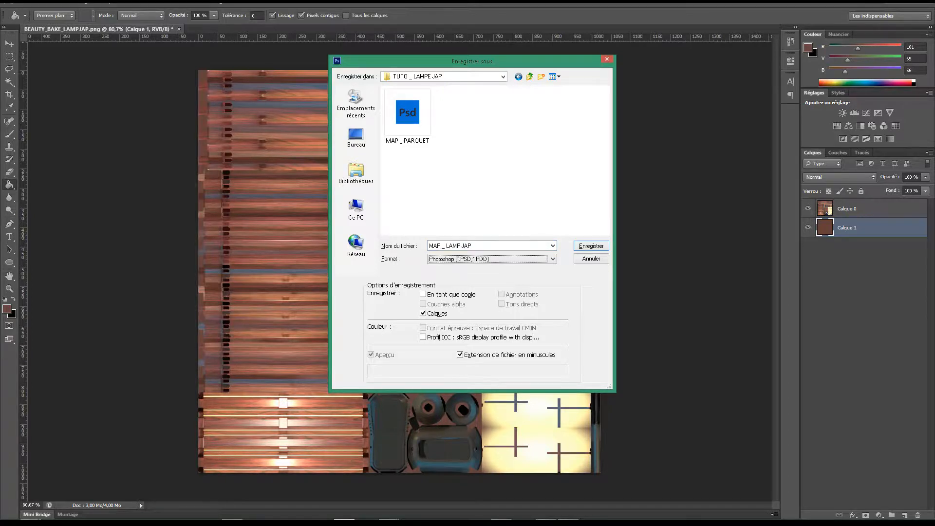
{"action": "key", "text": "Return"}
{"action": "key", "text": "Return"}
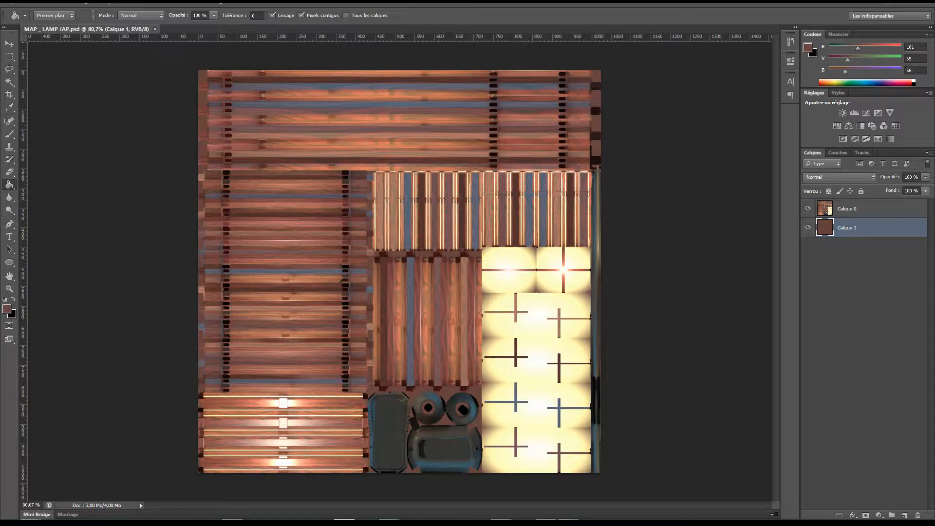
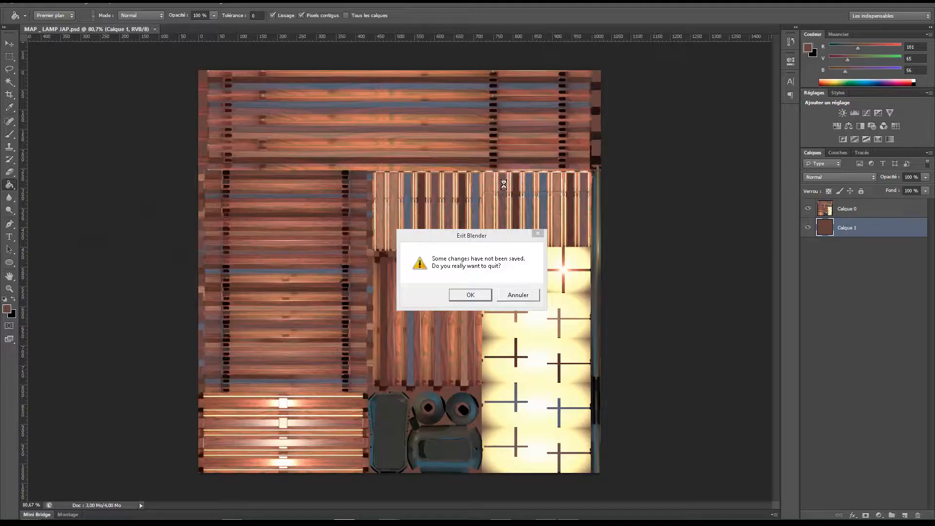
Quit the second Blender session containing the RANDOM plank material without saving its changes.
{"action": "left_click", "coordinate": [509, 293]}
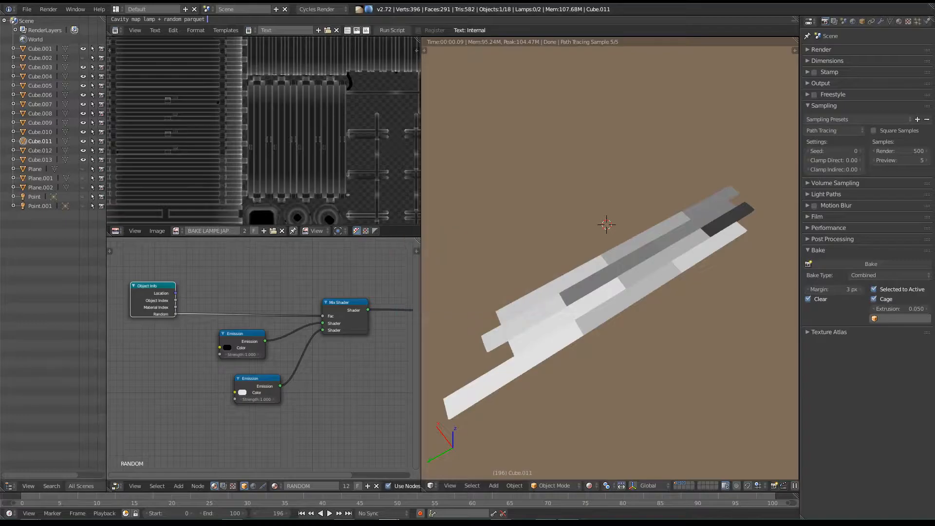
{"action": "middle_click_drag", "start_coordinate": [560, 275], "coordinate": [638, 275]}
{"action": "key", "text": "alt+F4"}
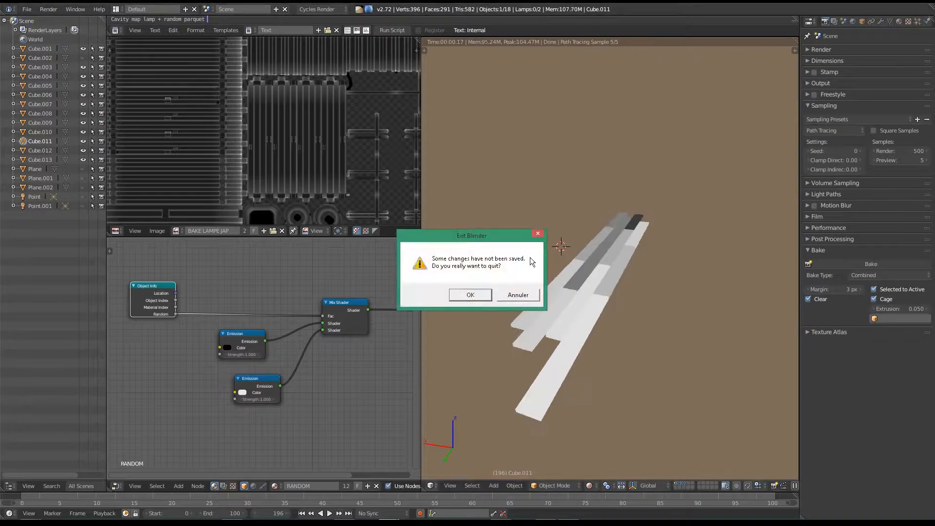
{"action": "left_click", "coordinate": [472, 295]}
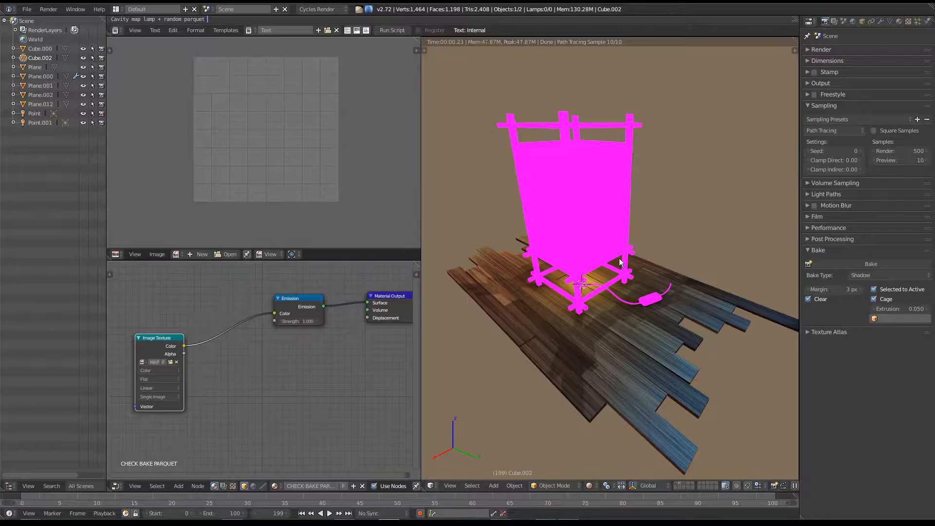
In the remaining Blender scene, select the lamp to bring up its CHECK BAKE LAMP material.
{"action": "middle_click_drag", "start_coordinate": [609, 220], "coordinate": [424, 248]}
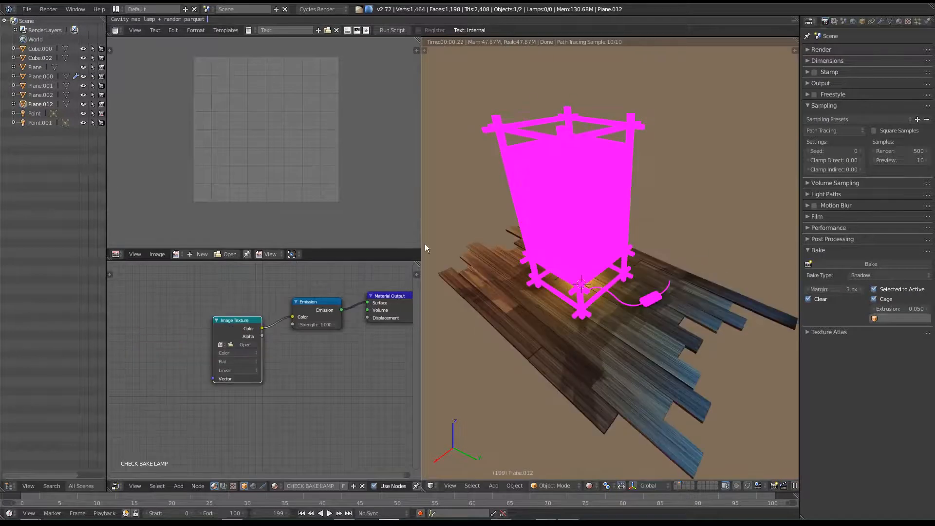
Load the lamp's painted map into the Image Texture node of the CHECK BAKE LAMP material and view the textured lamp.
{"action": "left_click", "coordinate": [244, 344]}
{"action": "double_click", "coordinate": [249, 78]}
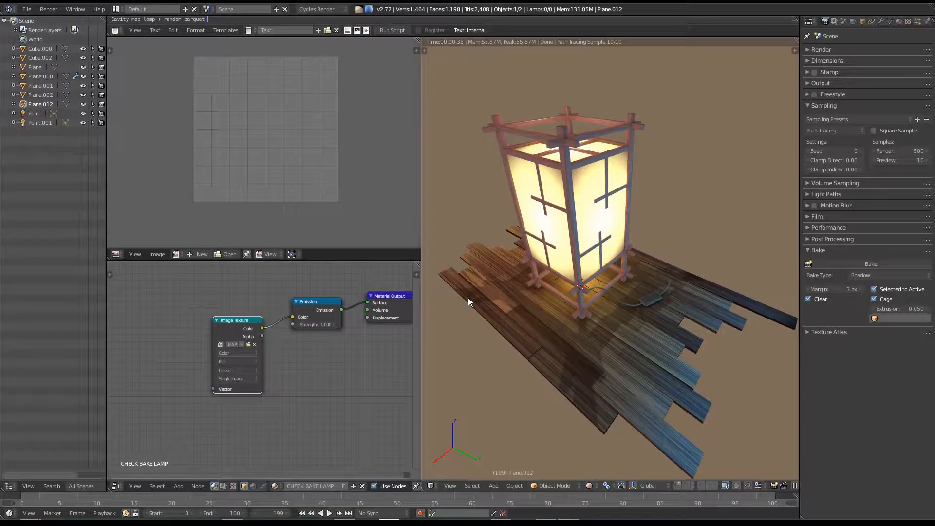
{"action": "mouse_move", "coordinate": [469, 297]}
{"action": "middle_mouse_down"}
{"action": "mouse_move", "coordinate": [608, 319]}
{"action": "mouse_move", "coordinate": [495, 311]}
{"action": "mouse_move", "coordinate": [550, 292]}
{"action": "mouse_move", "coordinate": [603, 294]}
{"action": "mouse_move", "coordinate": [580, 300]}
{"action": "mouse_move", "coordinate": [650, 288]}
{"action": "mouse_move", "coordinate": [594, 286]}
{"action": "mouse_move", "coordinate": [579, 261]}
{"action": "mouse_move", "coordinate": [595, 294]}
{"action": "mouse_move", "coordinate": [594, 328]}
{"action": "mouse_move", "coordinate": [635, 346]}
{"action": "mouse_move", "coordinate": [577, 343]}
{"action": "middle_mouse_up"}
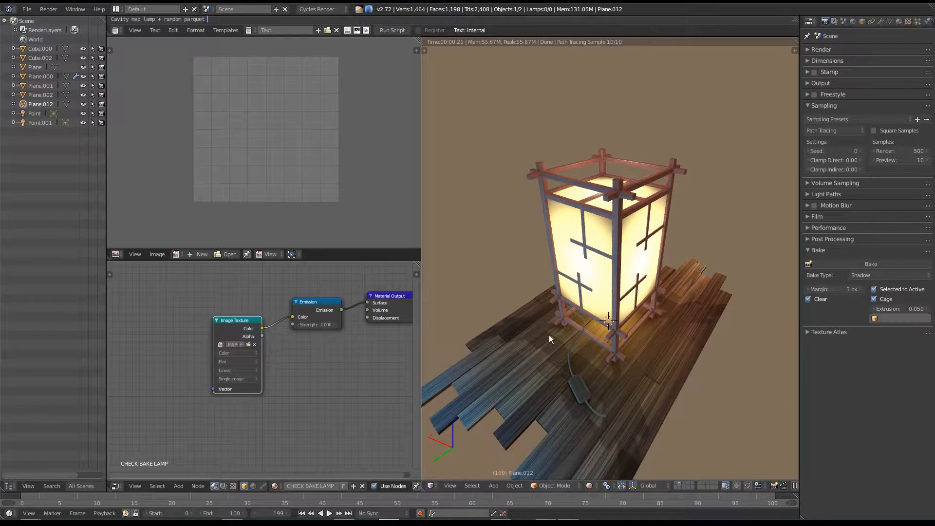
{"action": "middle_click_drag", "start_coordinate": [510, 331], "coordinate": [657, 326]}
Set the world background color to black, check the lamp against it, and leave rendered shading.
{"action": "left_click", "coordinate": [844, 22]}
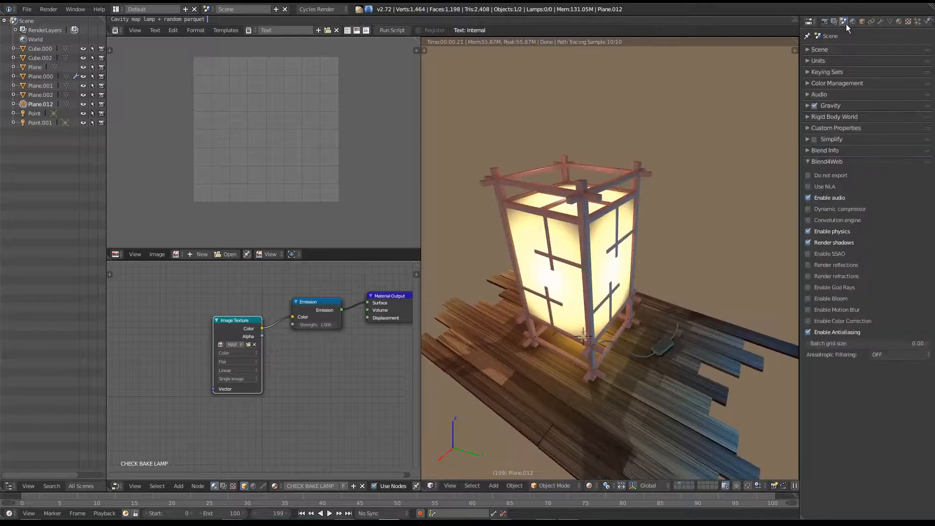
{"action": "left_click", "coordinate": [852, 21]}
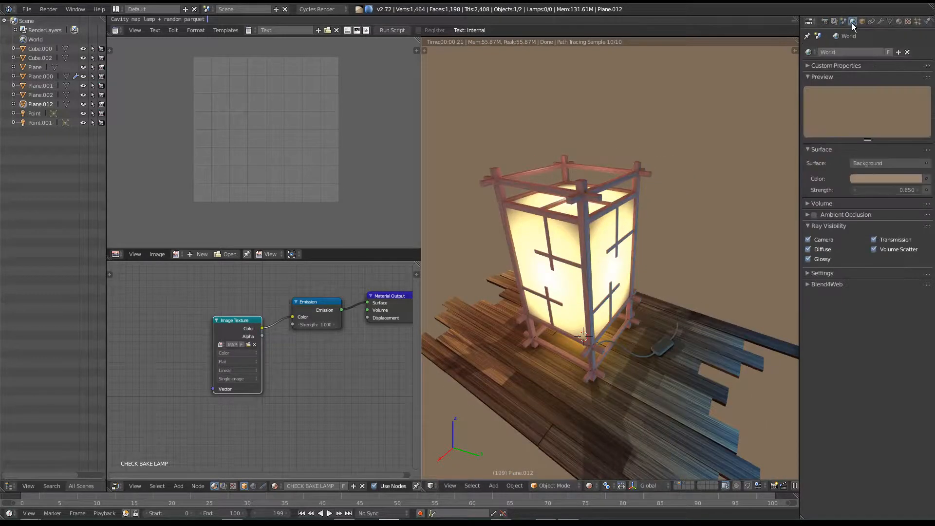
{"action": "left_click", "coordinate": [906, 179]}
{"action": "left_click_drag", "start_coordinate": [914, 100], "coordinate": [915, 113]}
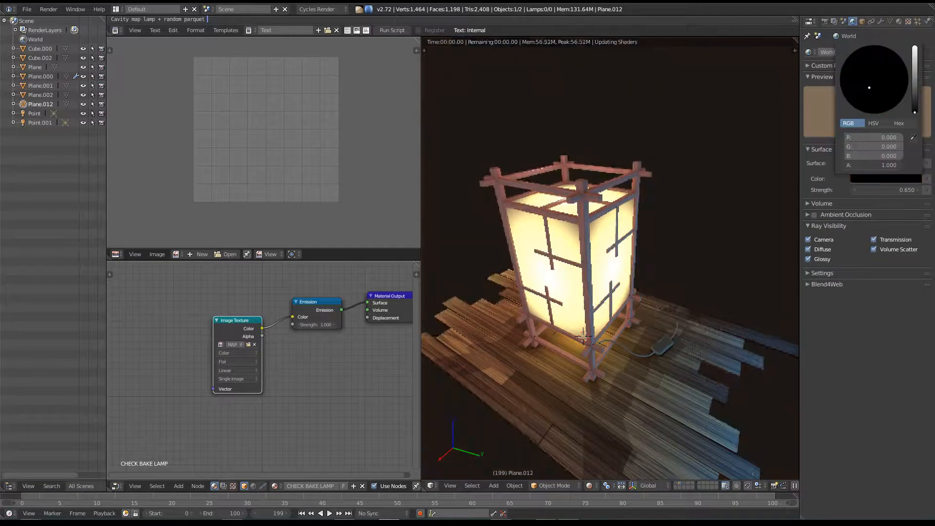
{"action": "middle_click_drag", "start_coordinate": [551, 291], "coordinate": [581, 266]}
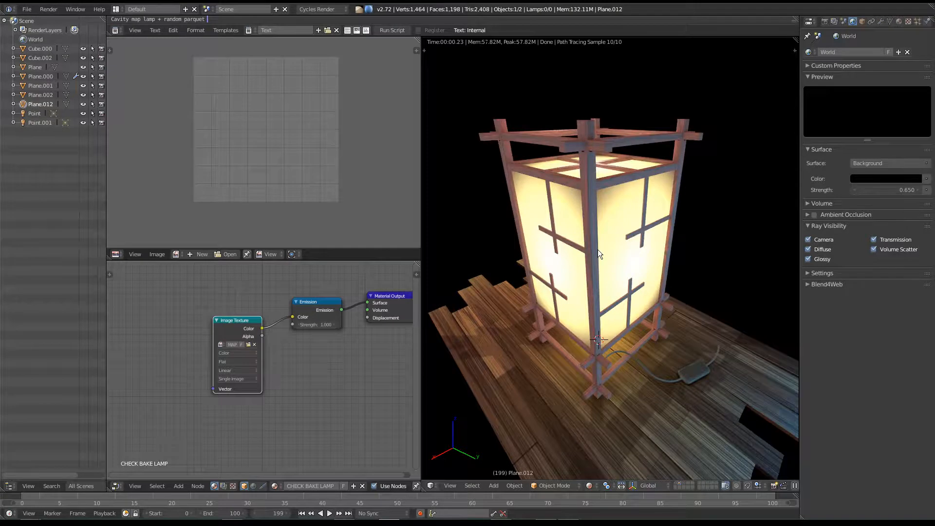
{"action": "key", "text": "shift+z"}
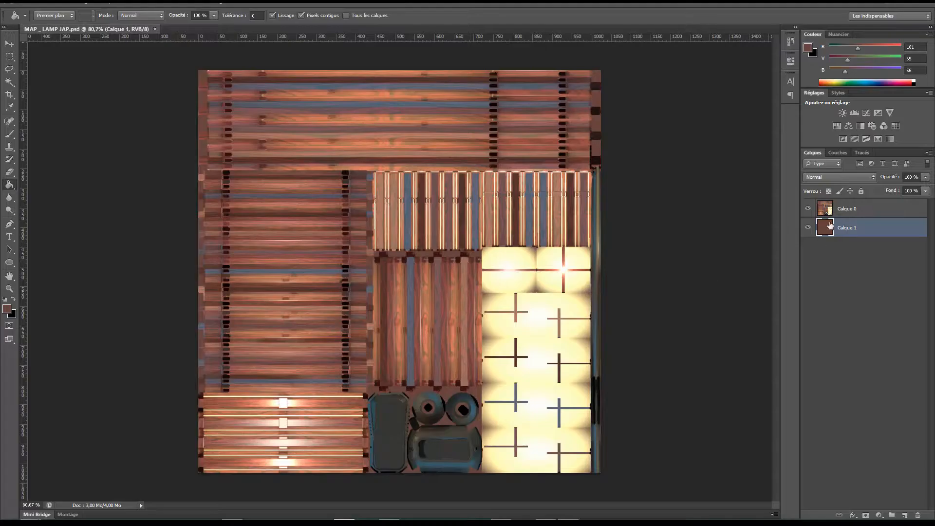
Switch to Photoshop and place the AO_BAKE_LAMPJAP image as a layer above Calque 0.
{"action": "left_click", "coordinate": [847, 215]}
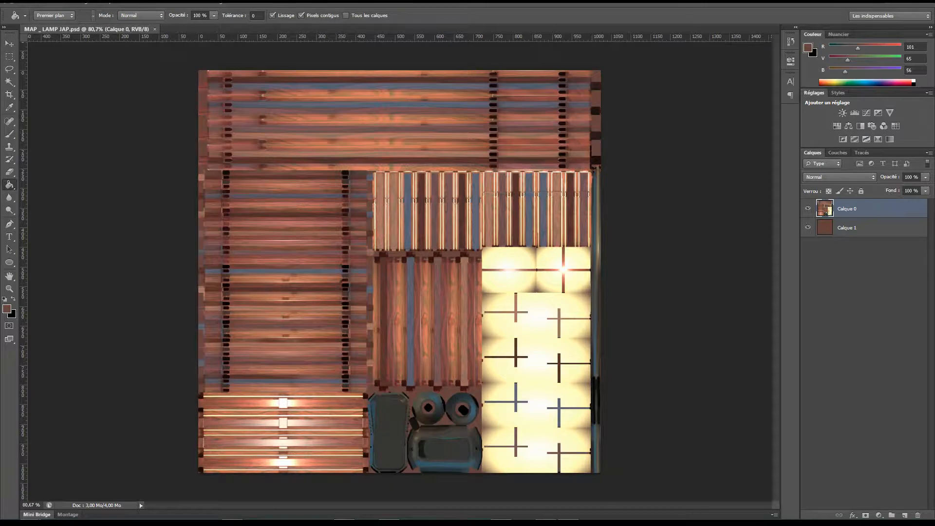
{"action": "left_click_drag", "start_coordinate": [0, 110], "coordinate": [104, 106]}
{"action": "key", "text": "Return"}
Place the ILLU_BAKE_LAMPJAP image, hide it, and move it to the bottom of the layer stack.
{"action": "left_click_drag", "start_coordinate": [0, 182], "coordinate": [83, 173]}
{"action": "key", "text": "Return"}
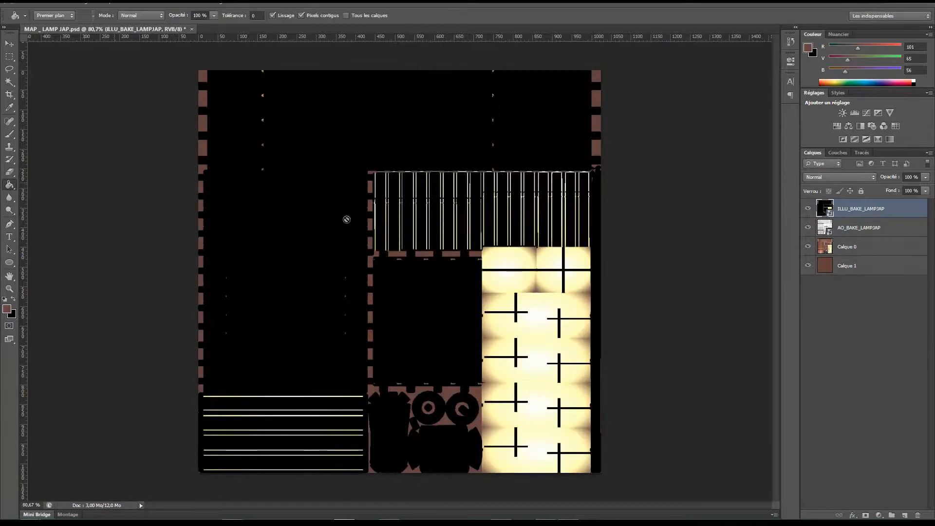
{"action": "left_click", "coordinate": [808, 209]}
{"action": "left_click_drag", "start_coordinate": [848, 209], "coordinate": [866, 368]}
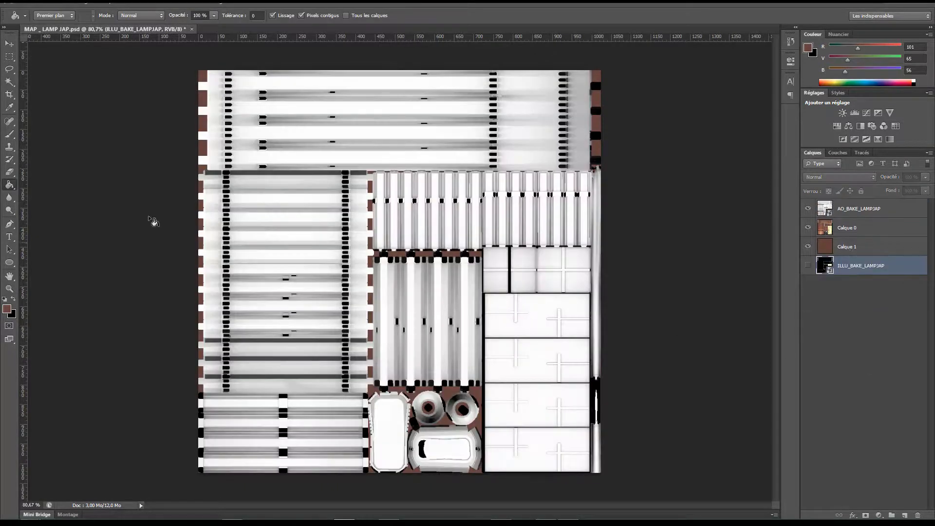
Place the SHADOWS_BAKE_LAMPJAP image and keep it hidden at the very bottom of the layer stack.
{"action": "left_click_drag", "start_coordinate": [0, 204], "coordinate": [144, 200]}
{"action": "key", "text": "Return"}
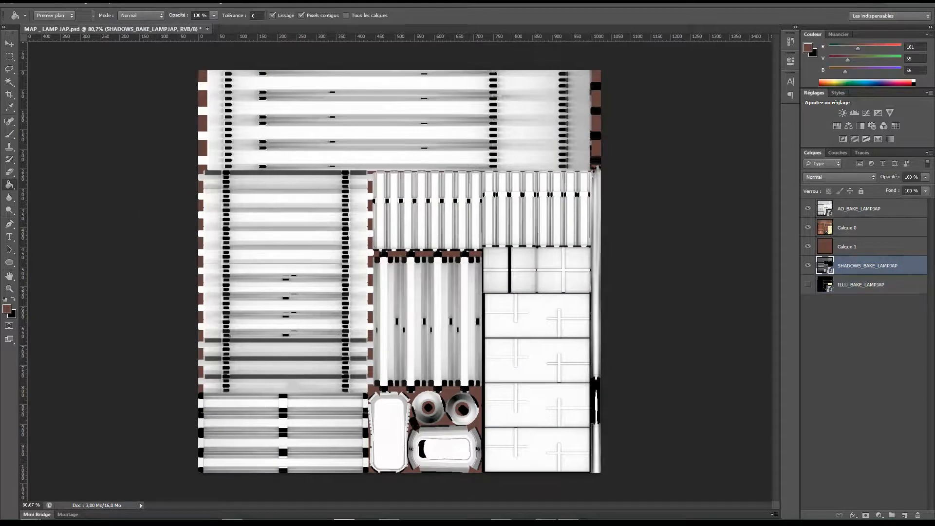
{"action": "left_click_drag", "start_coordinate": [890, 268], "coordinate": [843, 316]}
{"action": "left_click", "coordinate": [808, 285]}
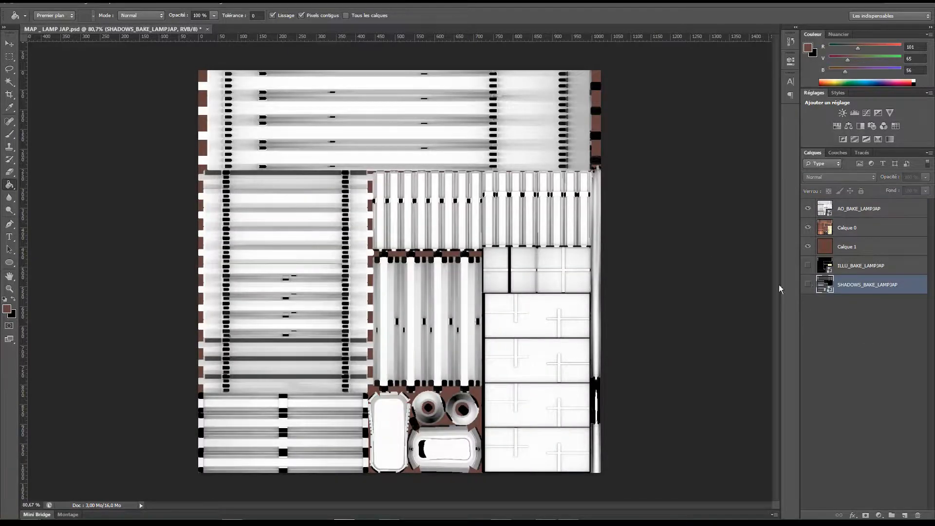
Place the NM_BAKE_LAMPJAP normal map and move its layer above AO_BAKE_LAMPJAP.
{"action": "left_click_drag", "start_coordinate": [91, 186], "coordinate": [115, 161]}
{"action": "key", "text": "Return"}
{"action": "left_click_drag", "start_coordinate": [890, 288], "coordinate": [862, 203]}
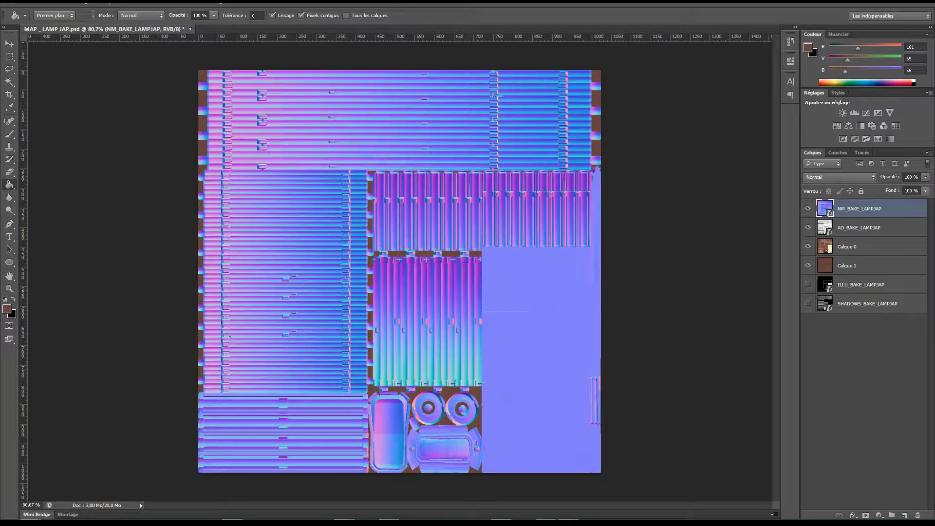
Place the CAVITY_BAKE_LAMPJAP image on top of the stack and hide the cavity, normal and AO layers, leaving Calque 0 visible.
{"action": "left_click_drag", "start_coordinate": [0, 384], "coordinate": [92, 299]}
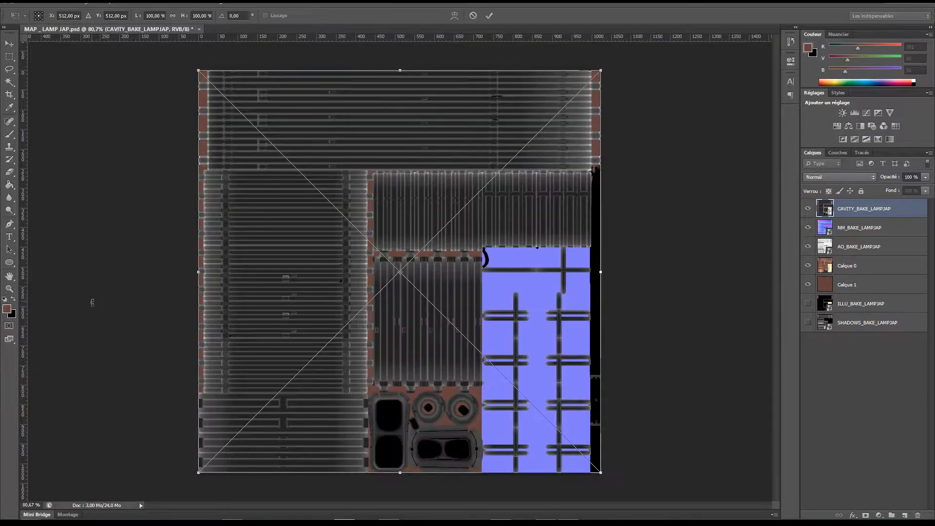
{"action": "key", "text": "Return"}
{"action": "left_click_drag", "start_coordinate": [805, 206], "coordinate": [811, 267]}
{"action": "left_click", "coordinate": [812, 267]}
Duplicate Calque 0 and give the copy the Lumière tamisée blending mode at 50% opacity.
{"action": "left_click", "coordinate": [870, 268]}
{"action": "right_click", "coordinate": [876, 265]}
{"action": "left_click", "coordinate": [776, 215]}
{"action": "key", "text": "Return"}
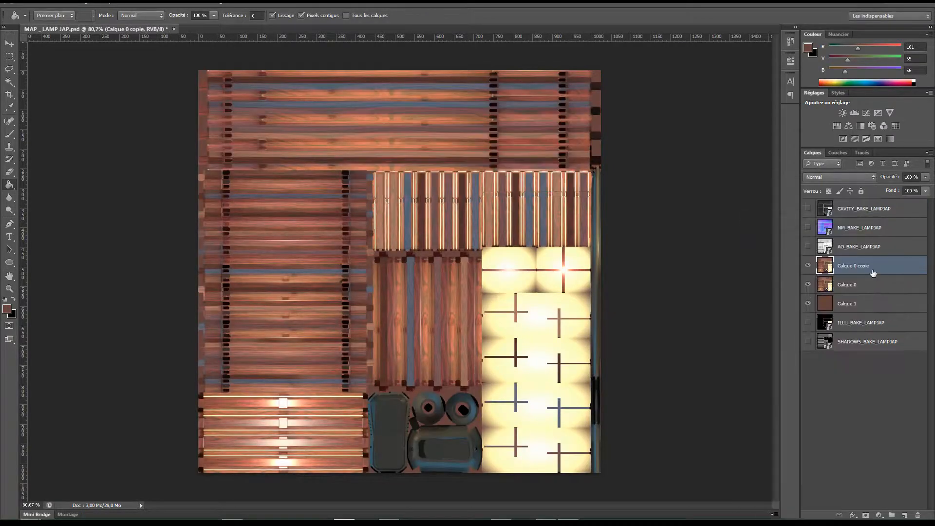
{"action": "left_click", "coordinate": [838, 176]}
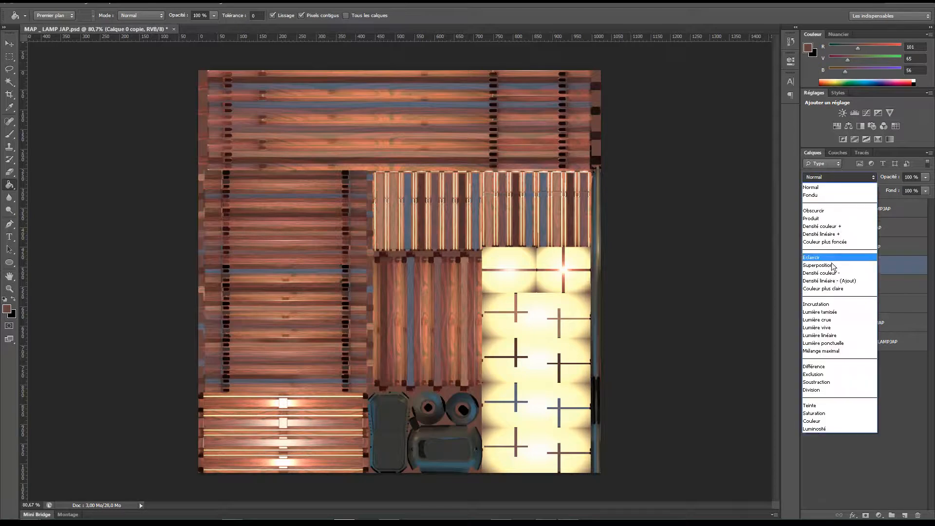
{"action": "left_click", "coordinate": [829, 313]}
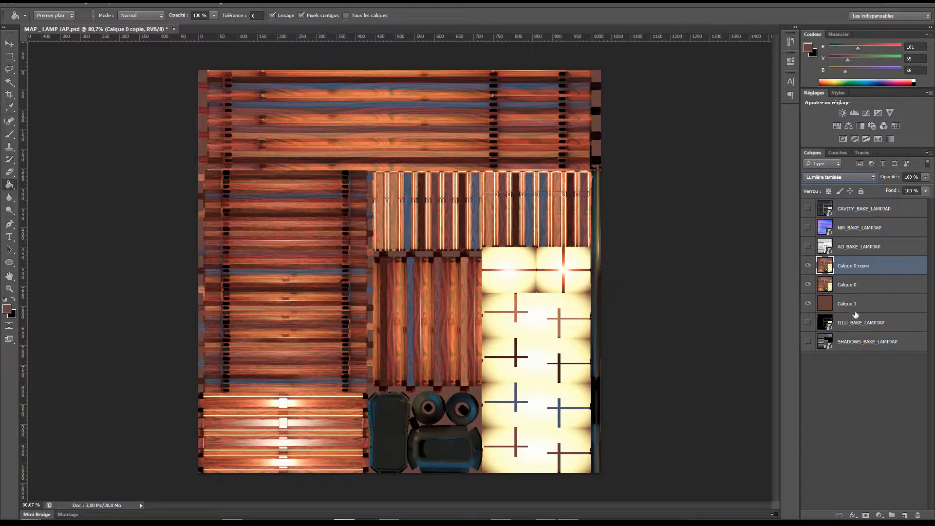
{"action": "double_click", "coordinate": [898, 271]}
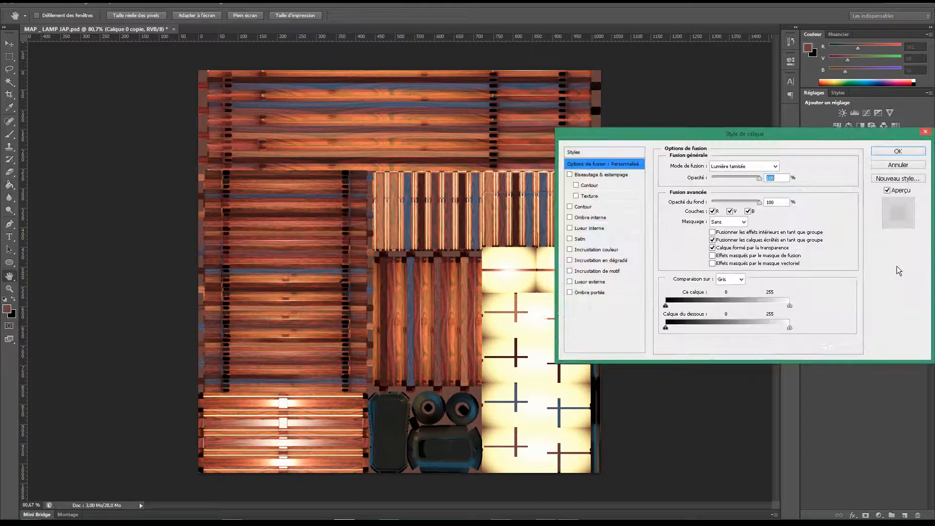
{"action": "type", "text": "50"}
{"action": "key", "text": "Return"}
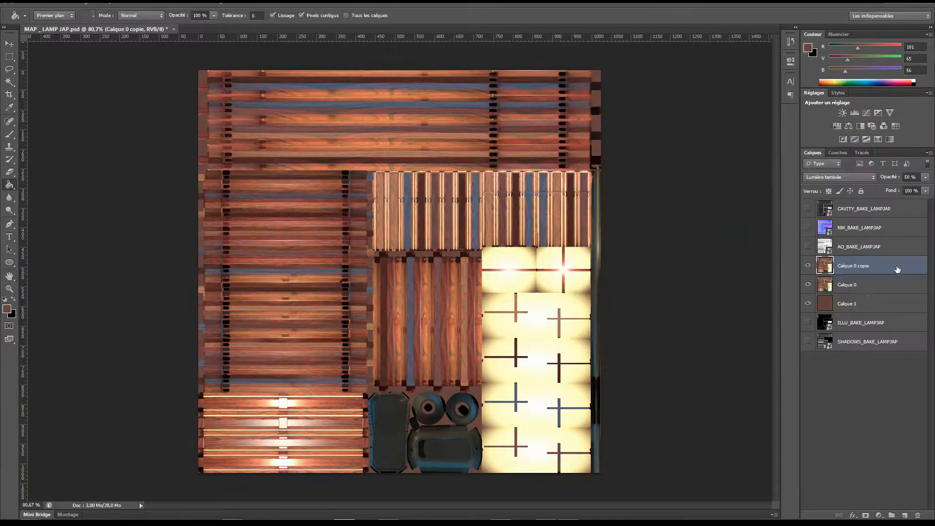
Reduce the saturation of Calque 0 to -25 with a Teinte/Saturation adjustment.
{"action": "left_click", "coordinate": [867, 300]}
{"action": "left_click", "coordinate": [876, 290]}
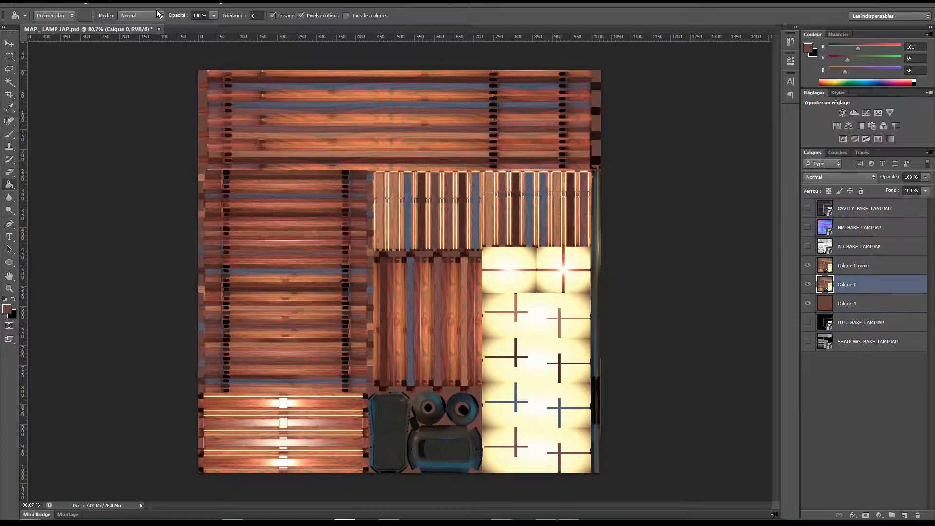
{"action": "left_click", "coordinate": [81, 1]}
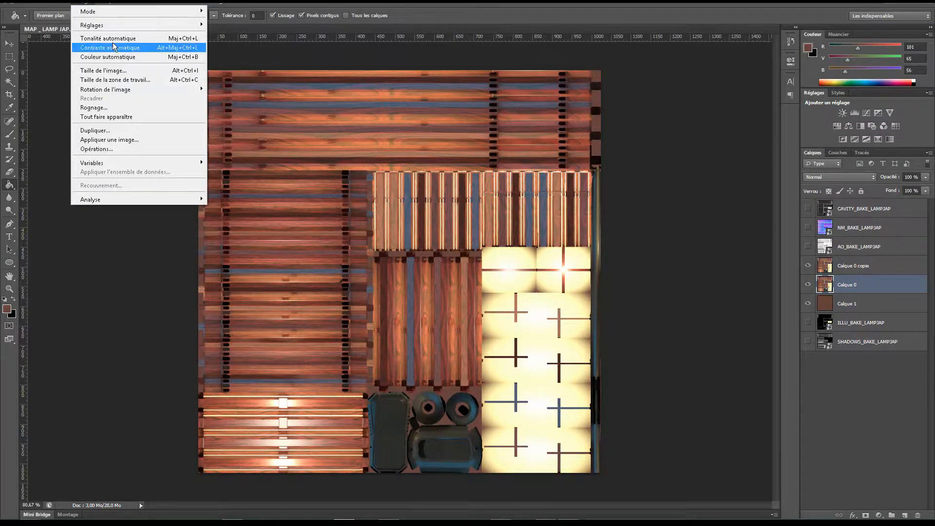
{"action": "mouse_move", "coordinate": [112, 25]}
{"action": "left_click", "coordinate": [243, 75]}
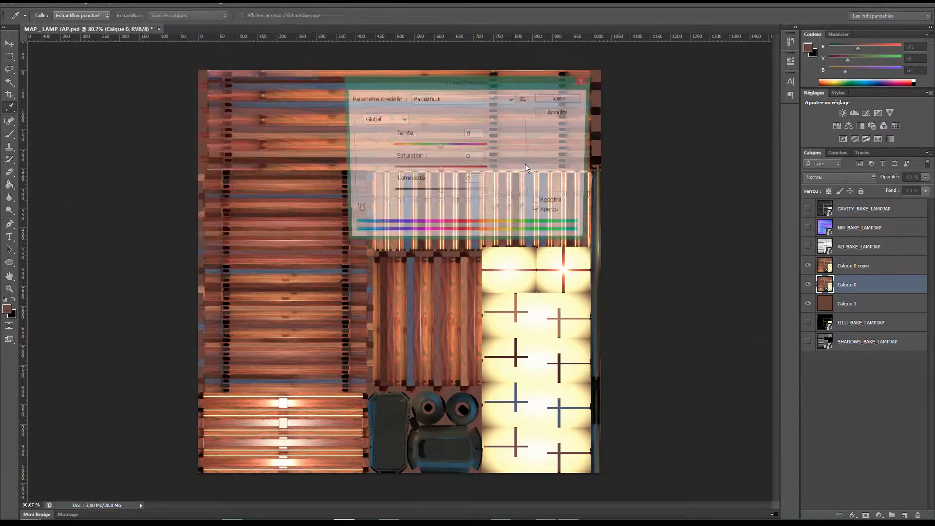
{"action": "double_click", "coordinate": [475, 157]}
{"action": "type", "text": "-25"}
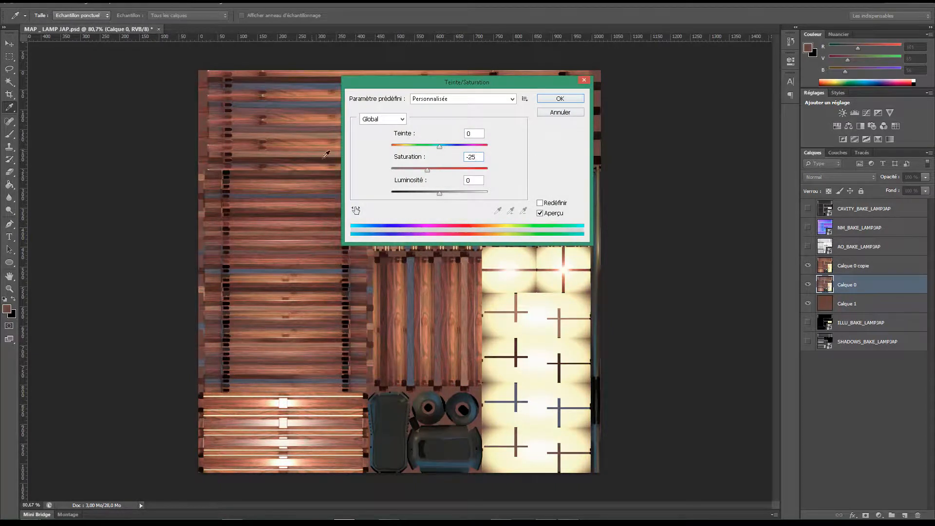
{"action": "key", "text": "Return"}
{"action": "key", "text": "g"}
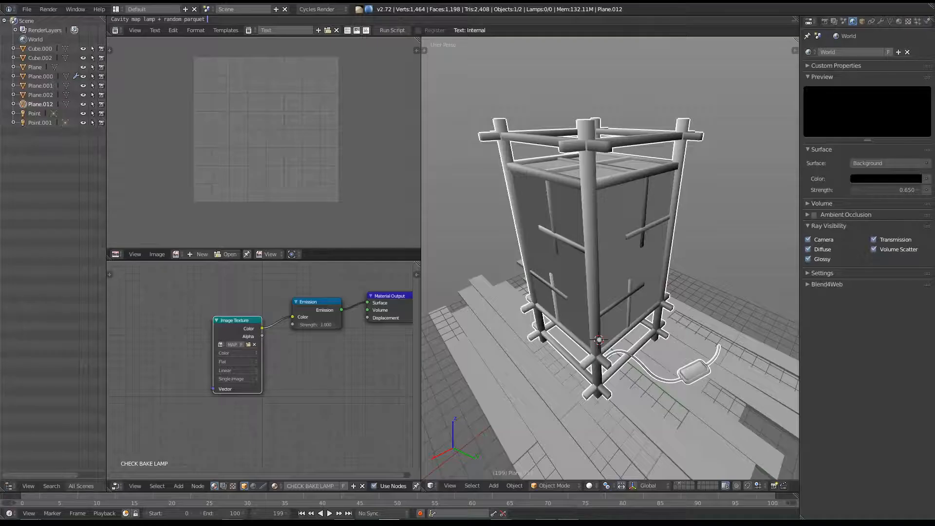
Switch to Blender and examine the updated lamp texture in rendered shading from several angles.
{"action": "key", "text": "shift+z"}
{"action": "middle_click_drag", "start_coordinate": [666, 273], "coordinate": [593, 303]}
{"action": "key", "text": "shift+z"}
{"action": "key", "text": "shift+z"}
{"action": "middle_click_drag", "start_coordinate": [568, 322], "coordinate": [642, 304]}
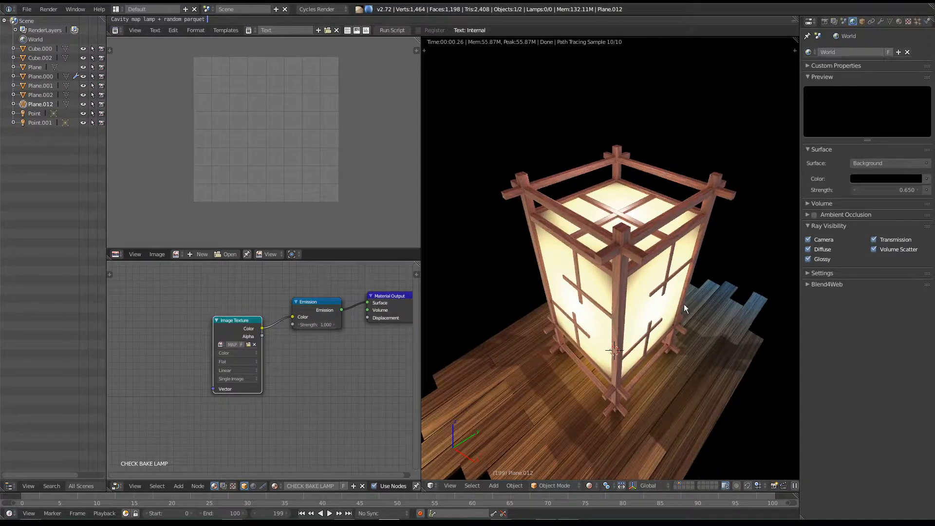
{"action": "key", "text": "shift+z"}
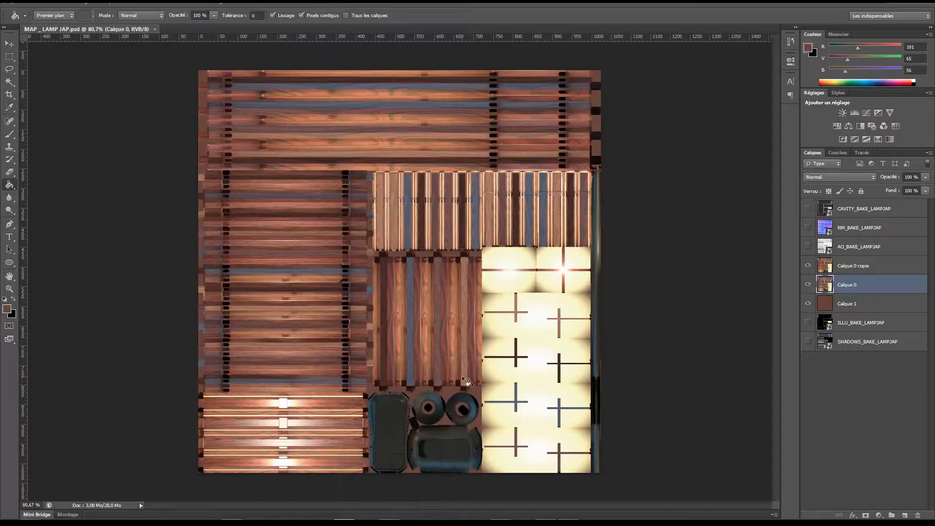
Back in Photoshop, duplicate Calque 0 copie and set the duplicate to Densité couleur + at 5% opacity.
{"action": "left_click", "coordinate": [857, 267]}
{"action": "right_click", "coordinate": [872, 267]}
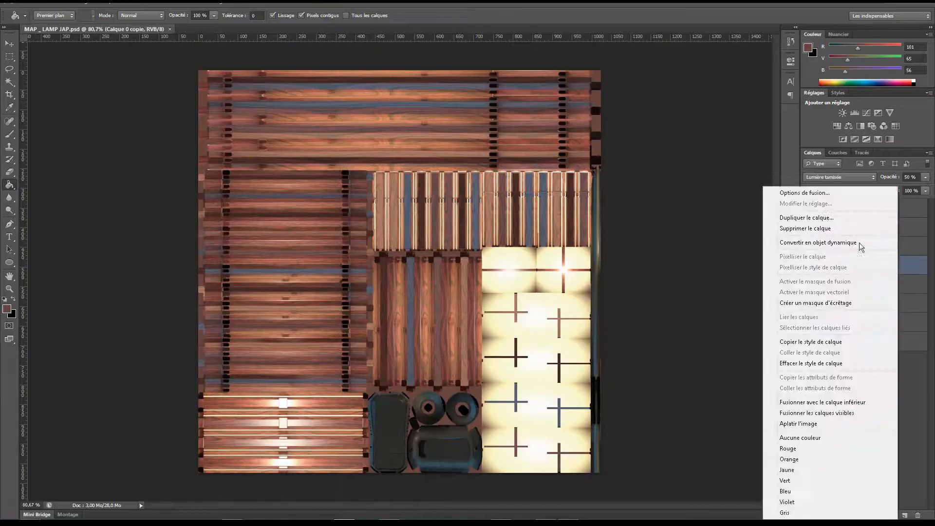
{"action": "left_click", "coordinate": [821, 218]}
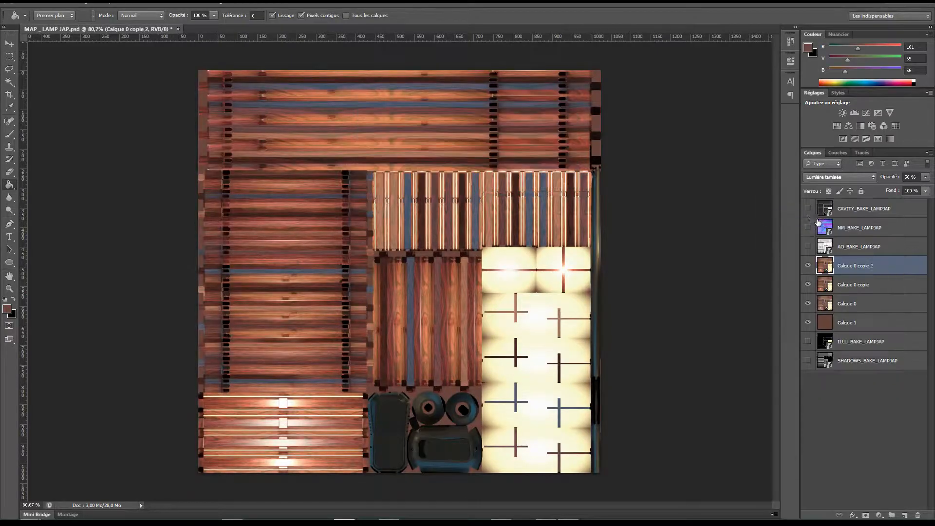
{"action": "left_click", "coordinate": [826, 178]}
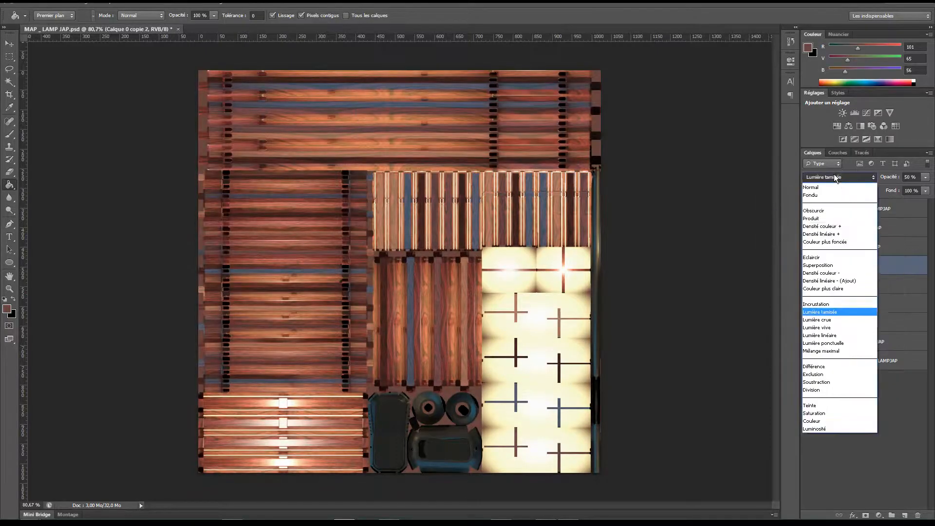
{"action": "left_click", "coordinate": [844, 226]}
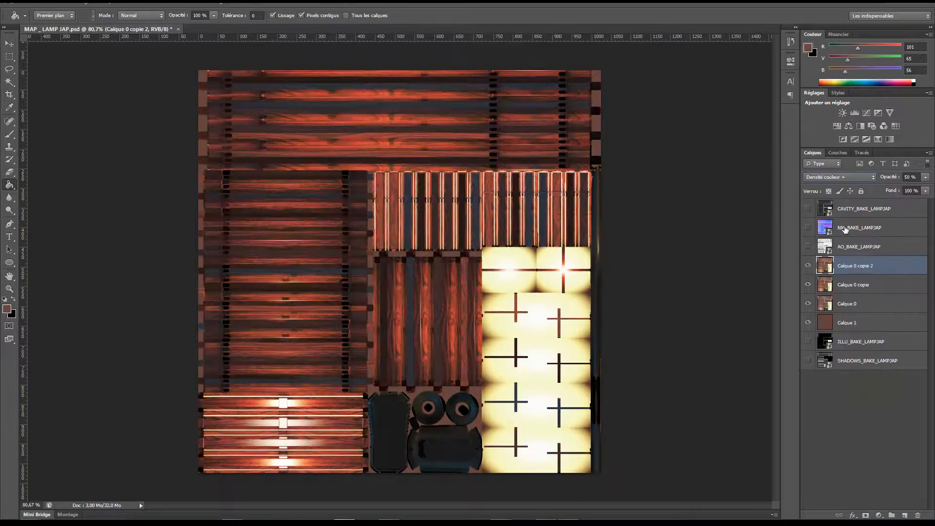
{"action": "double_click", "coordinate": [895, 267]}
{"action": "type", "text": "5"}
{"action": "key", "text": "Return"}
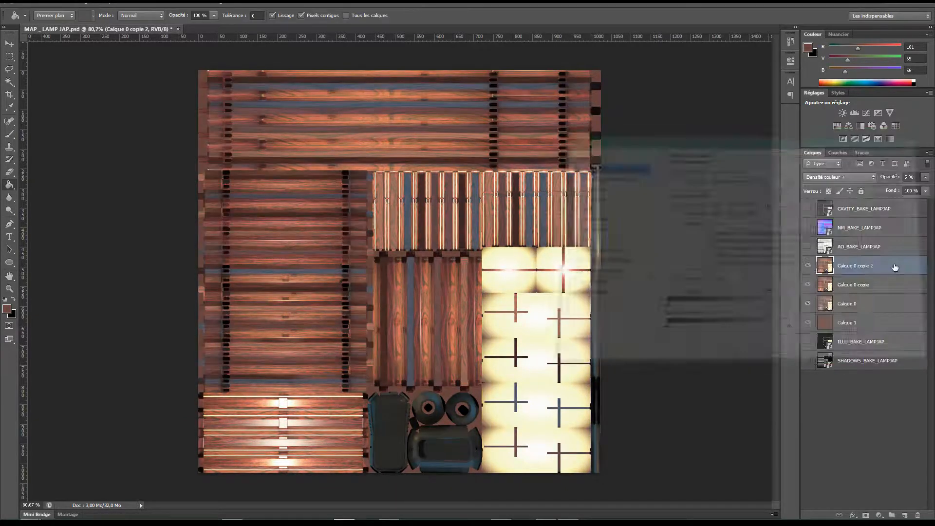
Duplicate Calque 0 again and move the new copy above Calque 0 copie 2.
{"action": "right_click", "coordinate": [876, 304]}
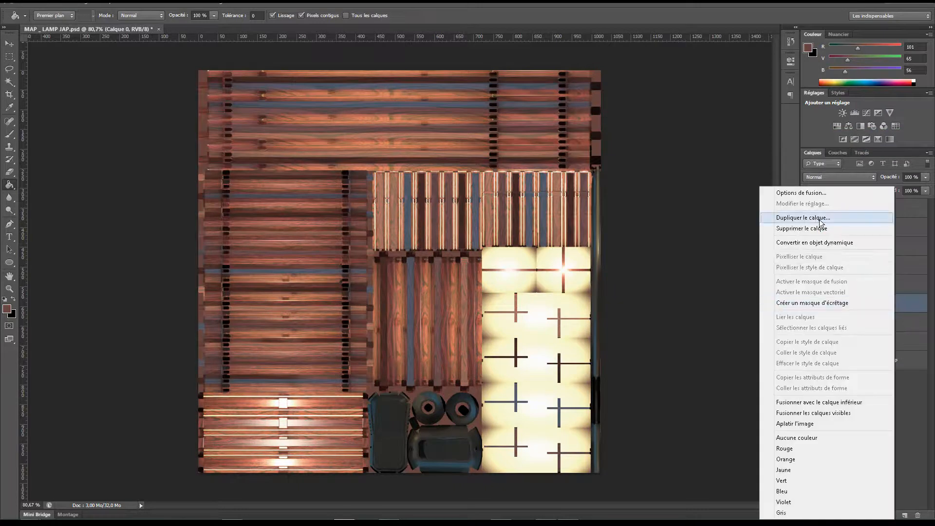
{"action": "left_click", "coordinate": [819, 219]}
{"action": "key", "text": "Return"}
{"action": "left_click_drag", "start_coordinate": [861, 305], "coordinate": [859, 263]}
Try out successive blending modes on Calque 0 copie 3 and settle on Lumière crue.
{"action": "left_click", "coordinate": [840, 176]}
{"action": "left_click", "coordinate": [845, 210]}
{"action": "key", "text": "Down"}
{"action": "key", "text": "Down"}
{"action": "key", "text": "Down"}
{"action": "key", "text": "Down"}
{"action": "key", "text": "Down"}
{"action": "key", "text": "Down"}
{"action": "key", "text": "Down"}
{"action": "key", "text": "Down"}
{"action": "key", "text": "Down"}
{"action": "key", "text": "Down"}
{"action": "key", "text": "Down"}
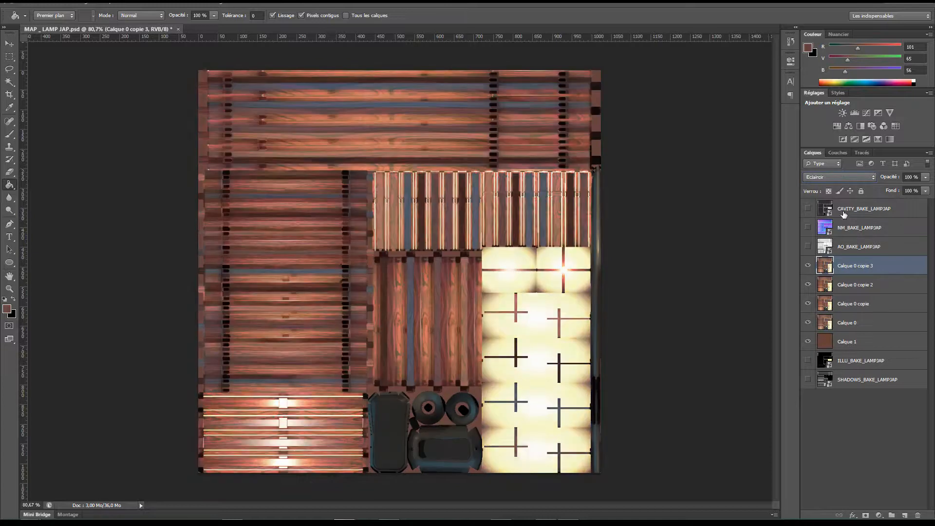
{"action": "key", "text": "Down"}
{"action": "key", "text": "Down"}
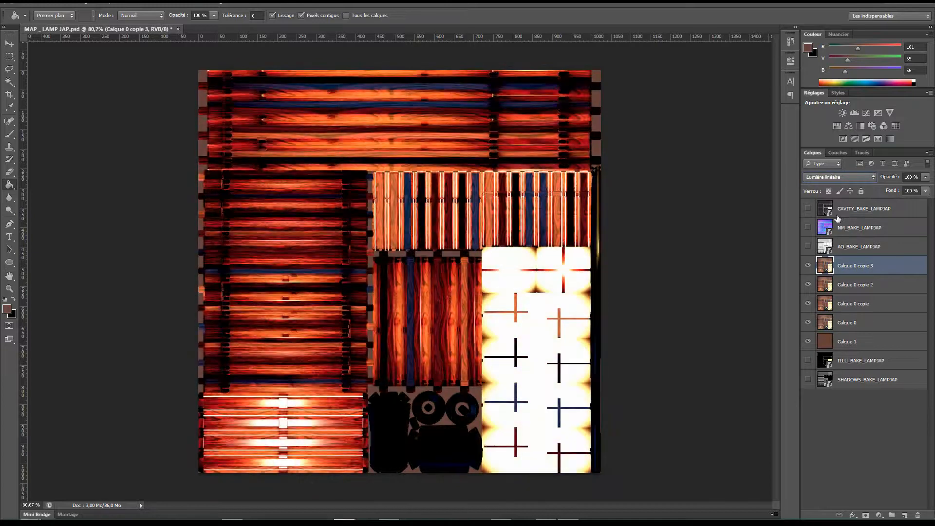
{"action": "key", "text": "Down"}
{"action": "key", "text": "Up"}
{"action": "key", "text": "Up"}
{"action": "key", "text": "Up"}
{"action": "key", "text": "Down"}
{"action": "key", "text": "Up"}
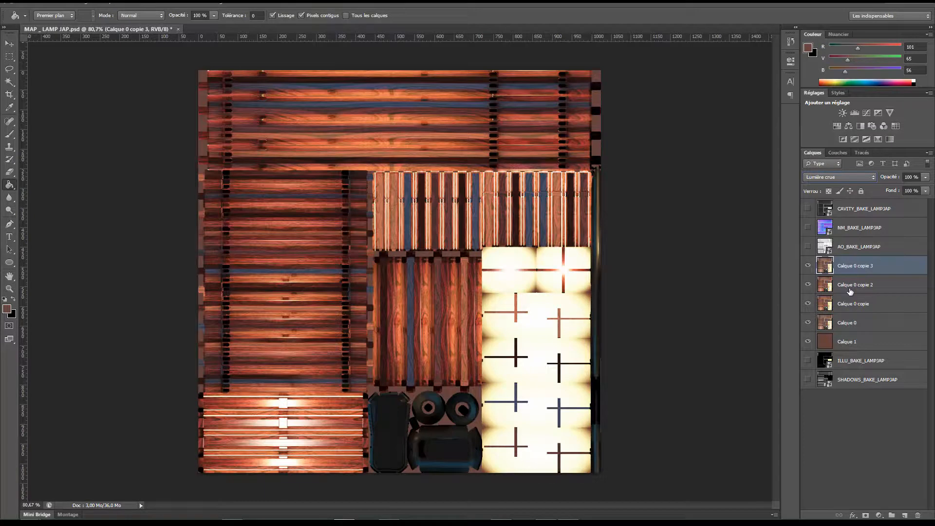
Set the opacity of Calque 0 copie 3 to 50% and save the texture file.
{"action": "double_click", "coordinate": [903, 269]}
{"action": "type", "text": "25"}
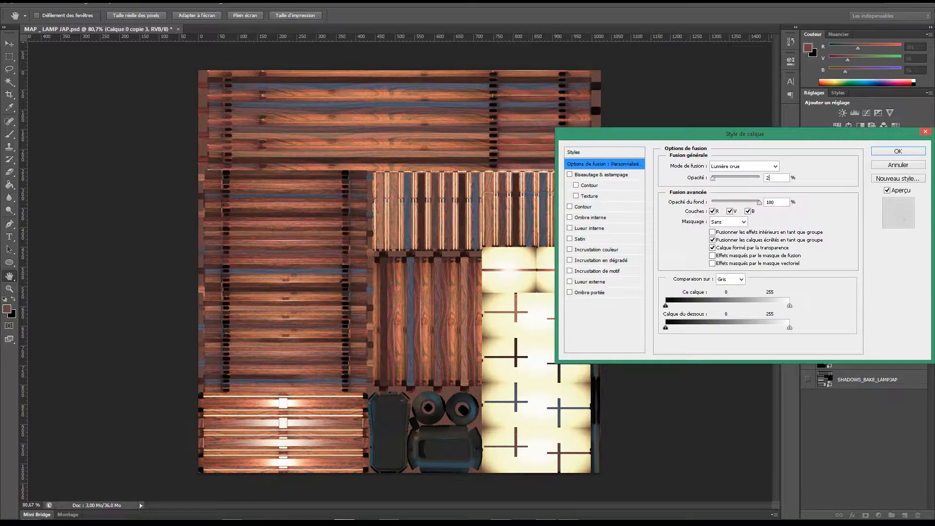
{"action": "key", "text": "BackSpace"}
{"action": "key", "text": "BackSpace"}
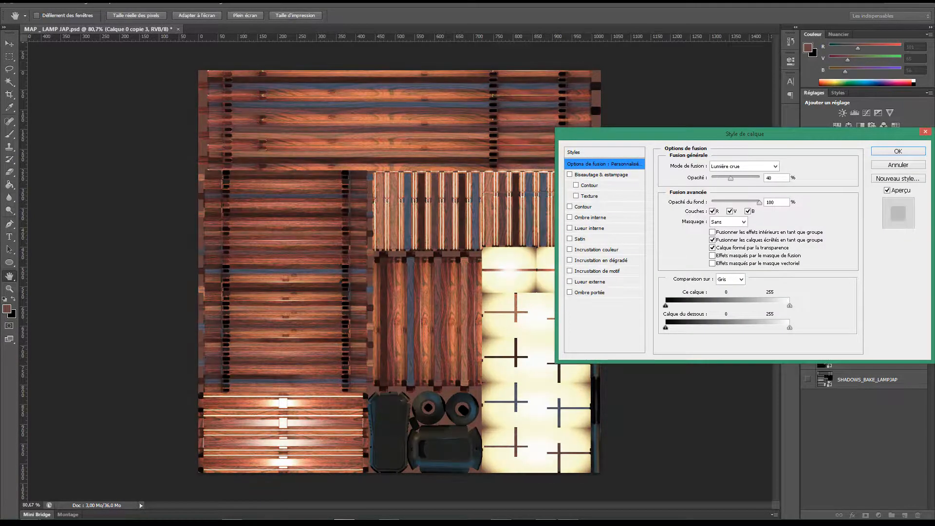
{"action": "type", "text": "50"}
{"action": "key", "text": "Return"}
{"action": "key", "text": "ctrl+s"}
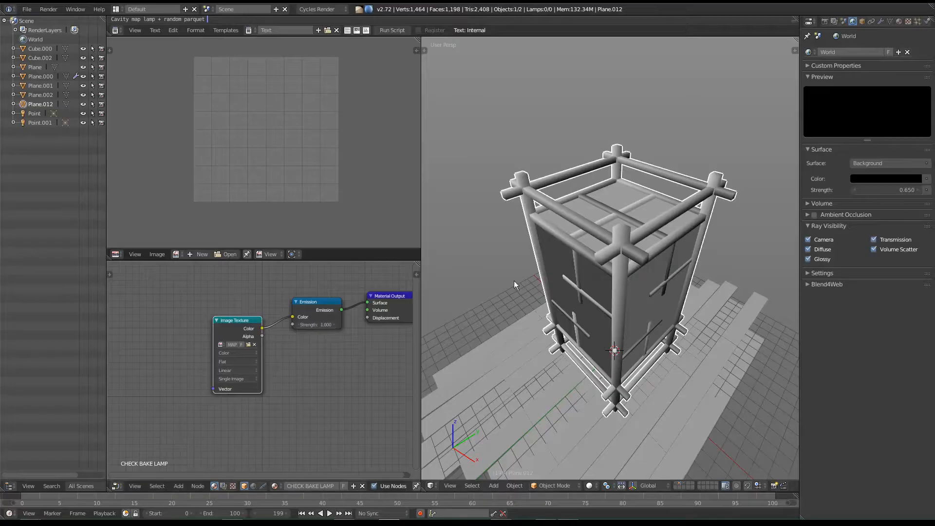
Switch to Blender and view the lamp with the saved texture in rendered shading.
{"action": "mouse_move", "coordinate": [513, 281]}
{"action": "middle_mouse_down"}
{"action": "mouse_move", "coordinate": [580, 263]}
{"action": "mouse_move", "coordinate": [556, 290]}
{"action": "mouse_move", "coordinate": [681, 295]}
{"action": "mouse_move", "coordinate": [662, 301]}
{"action": "mouse_move", "coordinate": [589, 269]}
{"action": "mouse_move", "coordinate": [624, 307]}
{"action": "mouse_move", "coordinate": [619, 174]}
{"action": "mouse_move", "coordinate": [573, 180]}
{"action": "mouse_move", "coordinate": [579, 267]}
{"action": "mouse_move", "coordinate": [603, 259]}
{"action": "mouse_move", "coordinate": [597, 273]}
{"action": "mouse_move", "coordinate": [621, 272]}
{"action": "mouse_move", "coordinate": [580, 268]}
{"action": "mouse_move", "coordinate": [636, 280]}
{"action": "mouse_move", "coordinate": [636, 304]}
{"action": "mouse_move", "coordinate": [603, 268]}
{"action": "mouse_move", "coordinate": [611, 341]}
{"action": "mouse_move", "coordinate": [665, 309]}
{"action": "mouse_move", "coordinate": [527, 315]}
{"action": "mouse_move", "coordinate": [585, 313]}
{"action": "middle_mouse_up"}
{"action": "key", "text": "shift+z"}
{"action": "scroll", "coordinate": [593, 287], "scroll_direction": "down", "scroll_amount": 1}
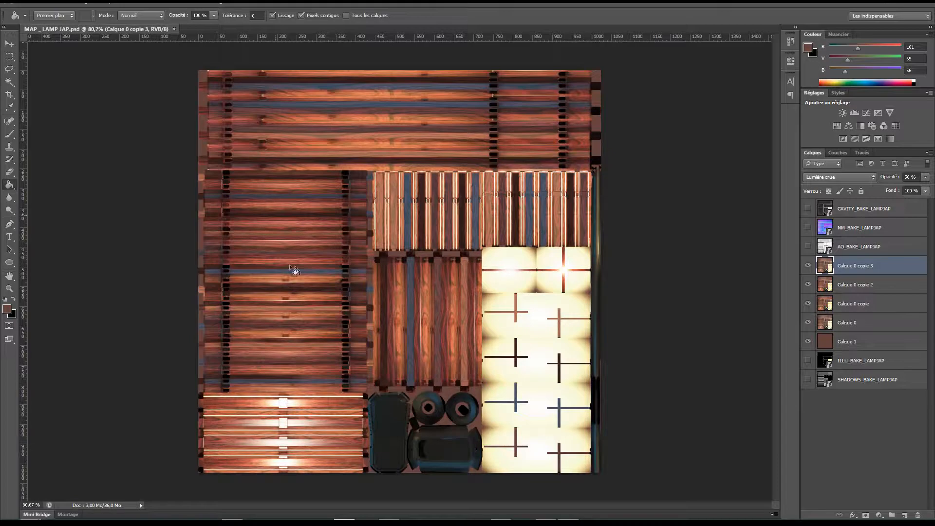
Back in Photoshop, show the AO_BAKE_LAMPJAP layer and set its blending mode to Produit.
{"action": "left_click", "coordinate": [808, 248]}
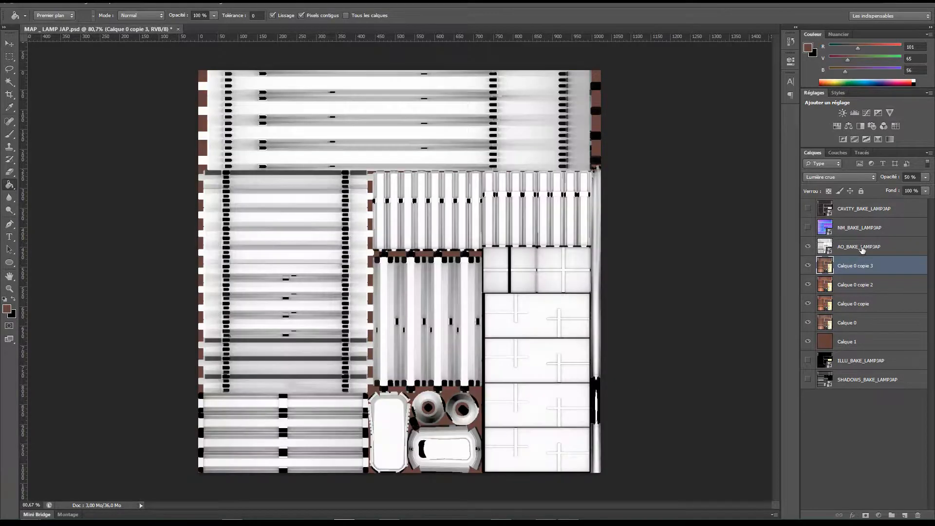
{"action": "left_click", "coordinate": [860, 248]}
{"action": "left_click", "coordinate": [453, 242]}
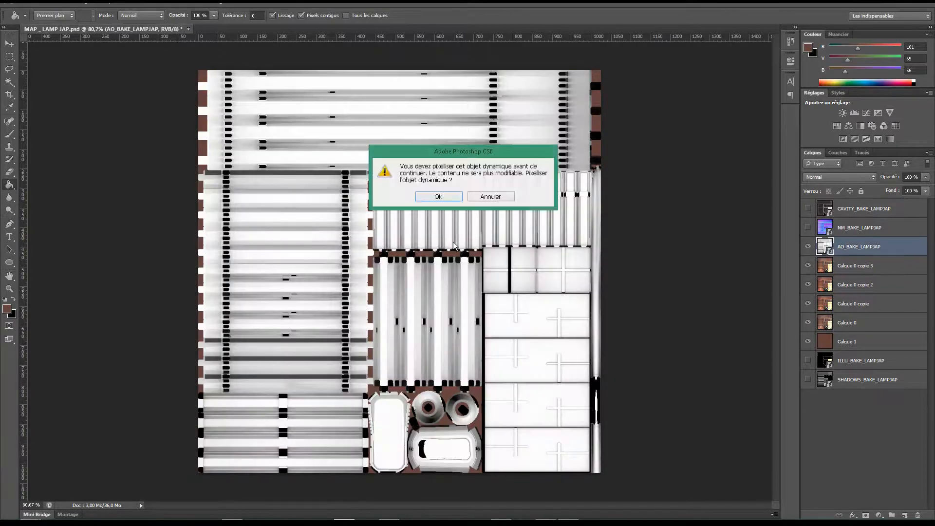
{"action": "key", "text": "Escape"}
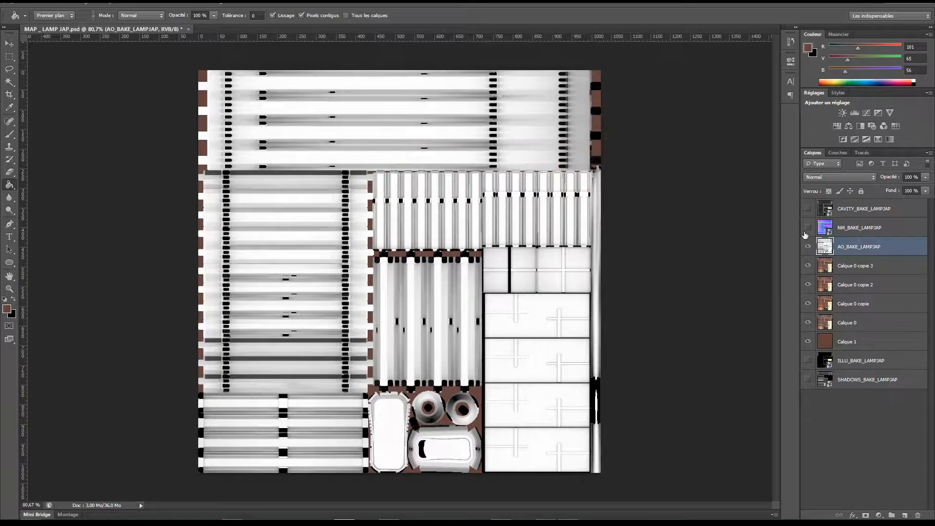
{"action": "left_click", "coordinate": [838, 178]}
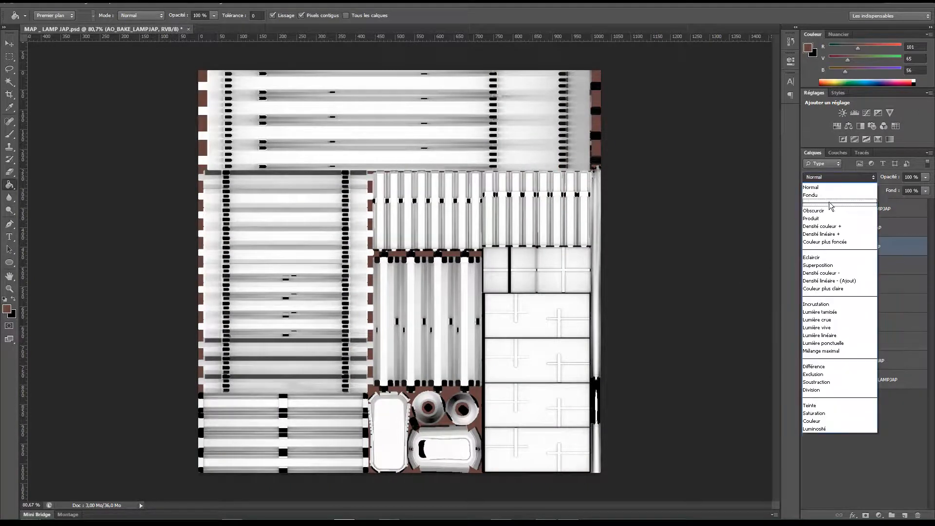
{"action": "left_click", "coordinate": [833, 219]}
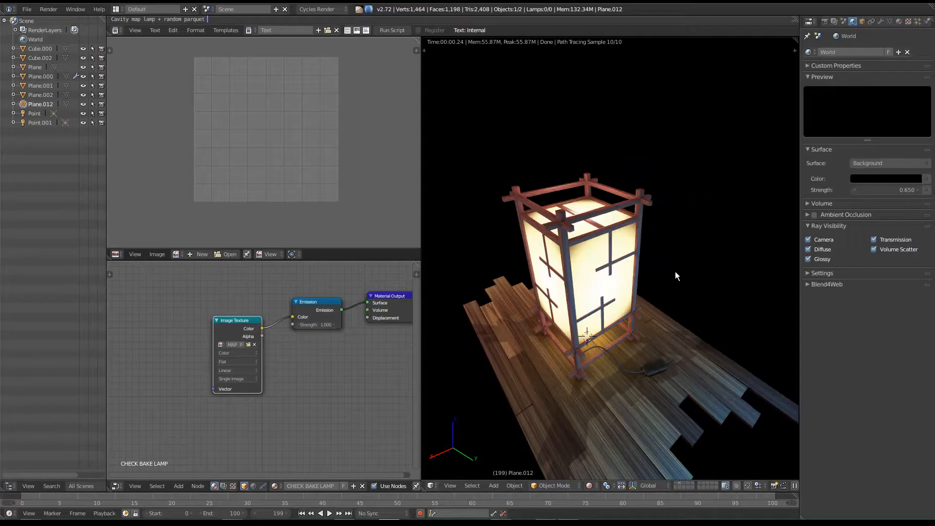
In Blender, examine the ambient occlusion on the rendered lamp's wooden frame from several angles and close up.
{"action": "middle_click_drag", "start_coordinate": [675, 271], "coordinate": [560, 280]}
{"action": "scroll", "coordinate": [568, 268], "scroll_direction": "up", "scroll_amount": 2}
{"action": "scroll", "coordinate": [560, 279], "scroll_direction": "up", "scroll_amount": 2}
{"action": "middle_click_drag", "start_coordinate": [728, 191], "coordinate": [661, 227]}
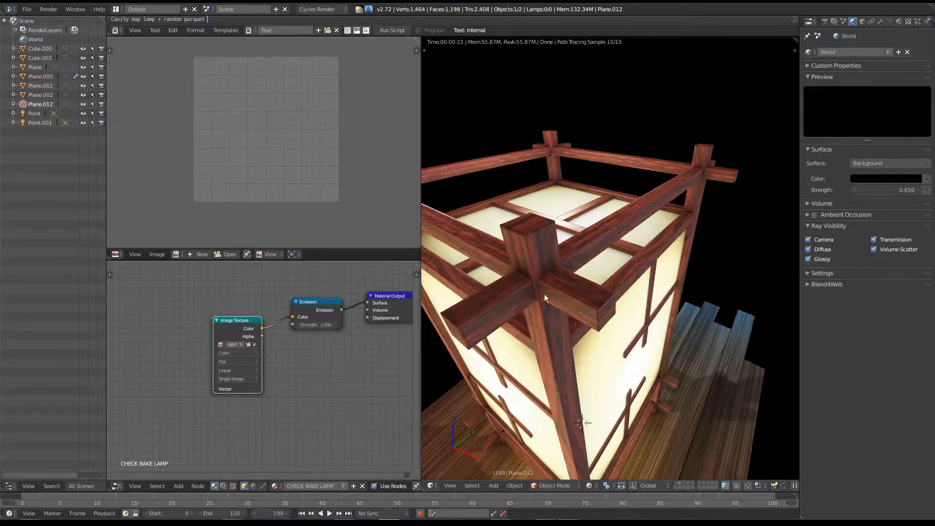
{"action": "scroll", "coordinate": [544, 294], "scroll_direction": "down", "scroll_amount": 2}
{"action": "middle_click_drag", "start_coordinate": [554, 276], "coordinate": [569, 280]}
{"action": "scroll", "coordinate": [569, 279], "scroll_direction": "down", "scroll_amount": 3}
{"action": "key", "text": "shift+z"}
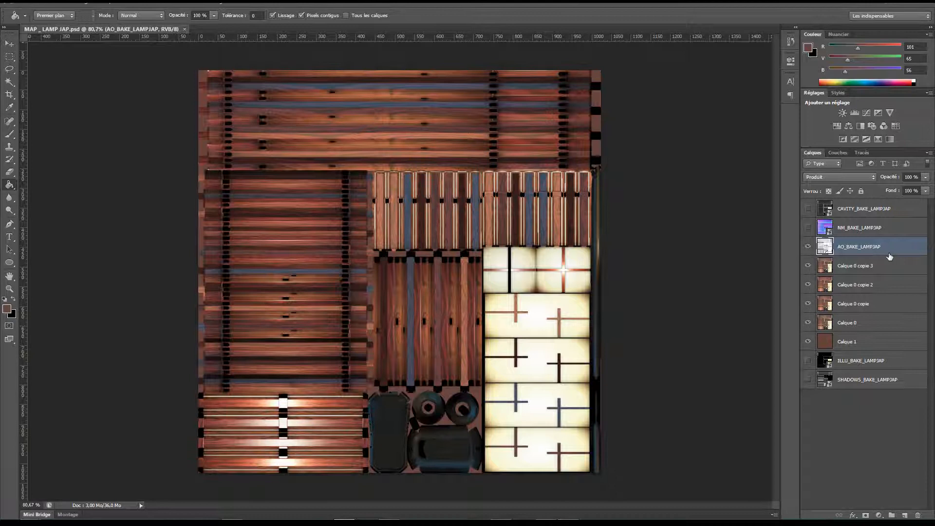
Back in Photoshop, duplicate the AO_BAKE_LAMPJAP layer.
{"action": "right_click", "coordinate": [890, 257]}
{"action": "left_click", "coordinate": [858, 216]}
{"action": "key", "text": "Return"}
Apply Niveaux to AO_BAKE_LAMPJAP copie with input levels 140, 1,07 and 208.
{"action": "left_click", "coordinate": [98, 6]}
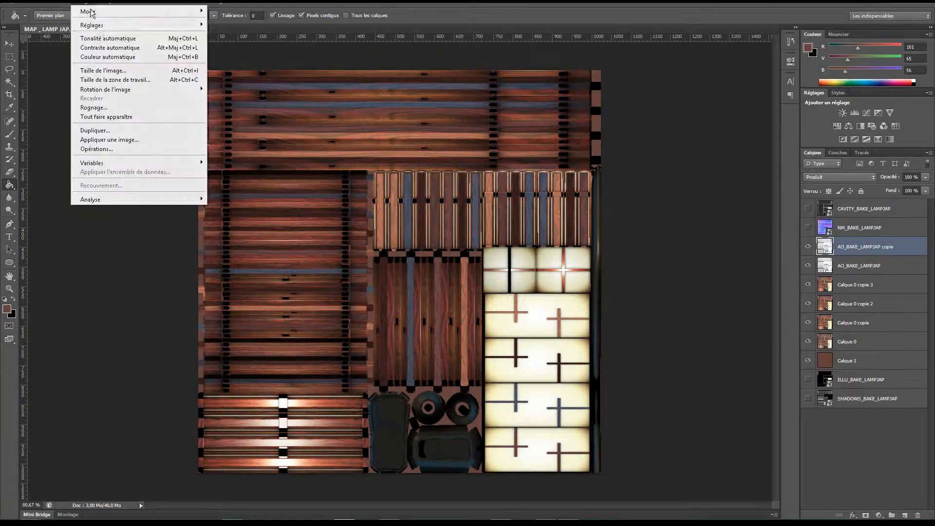
{"action": "mouse_move", "coordinate": [95, 23]}
{"action": "left_click", "coordinate": [265, 35]}
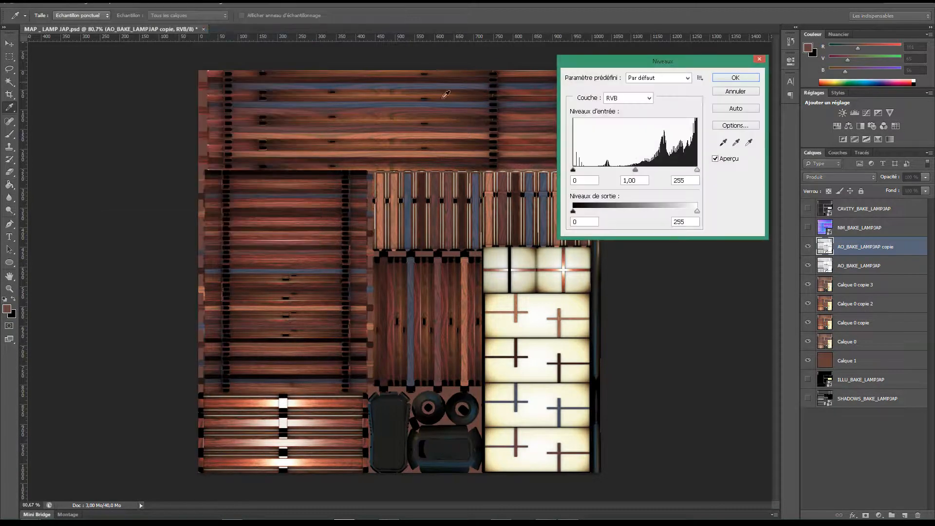
{"action": "left_click_drag", "start_coordinate": [574, 170], "coordinate": [627, 171]}
{"action": "left_click_drag", "start_coordinate": [697, 171], "coordinate": [641, 171]}
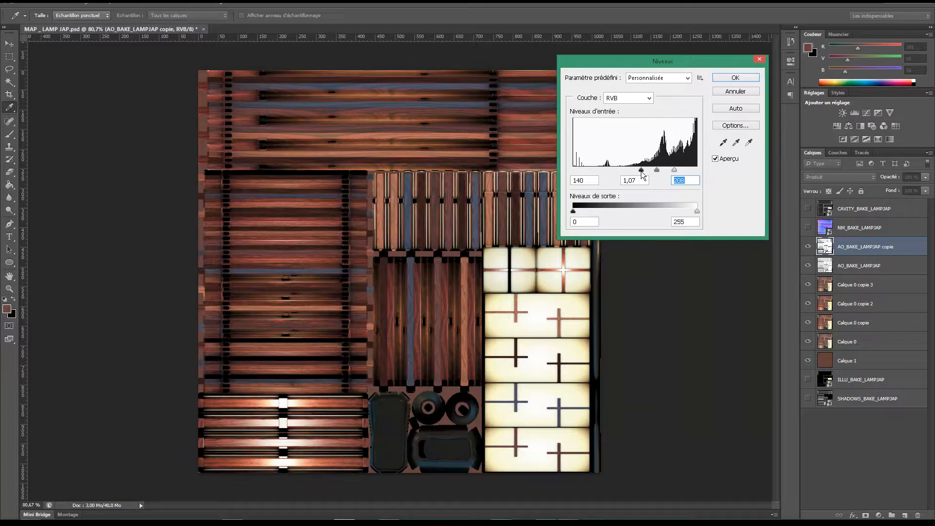
{"action": "key", "text": "Return"}
{"action": "key", "text": "g"}
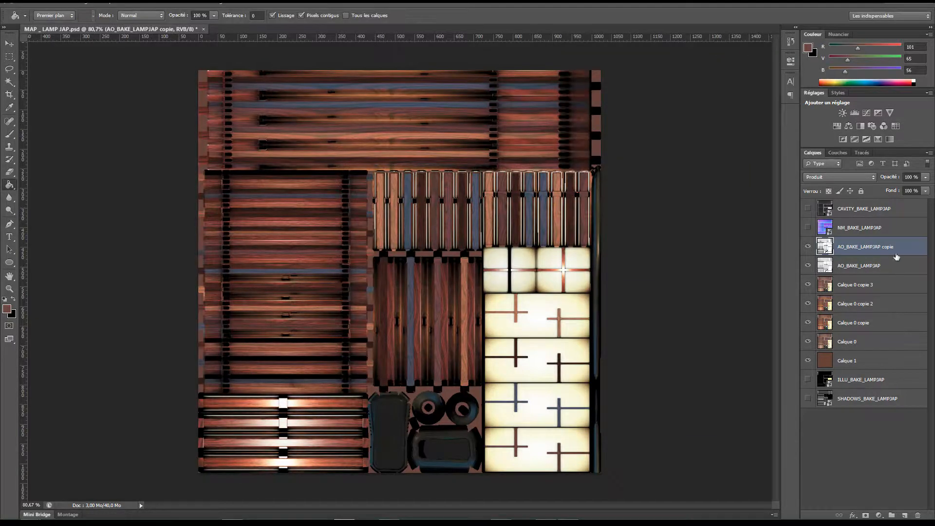
Set the opacity of AO_BAKE_LAMPJAP copie to 50% and save the texture file.
{"action": "double_click", "coordinate": [906, 253]}
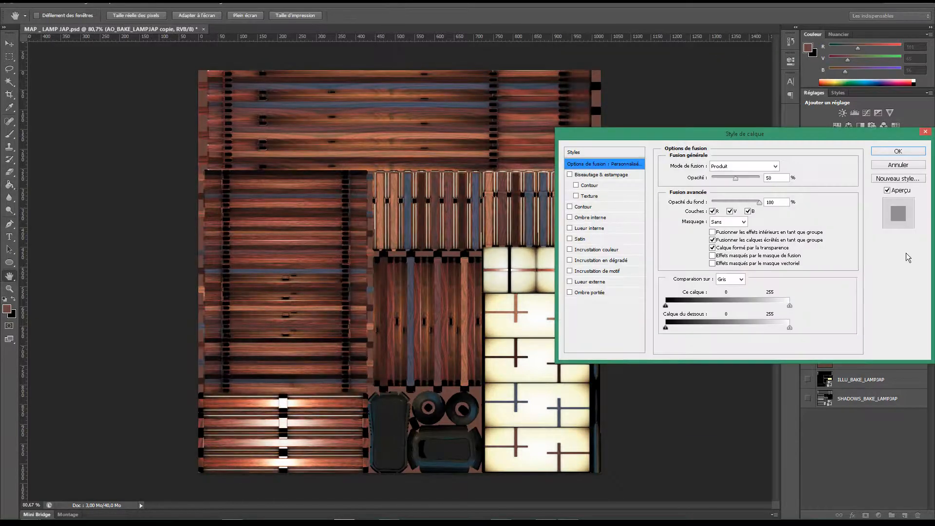
{"action": "key", "text": "Return"}
{"action": "key", "text": "ctrl+s"}
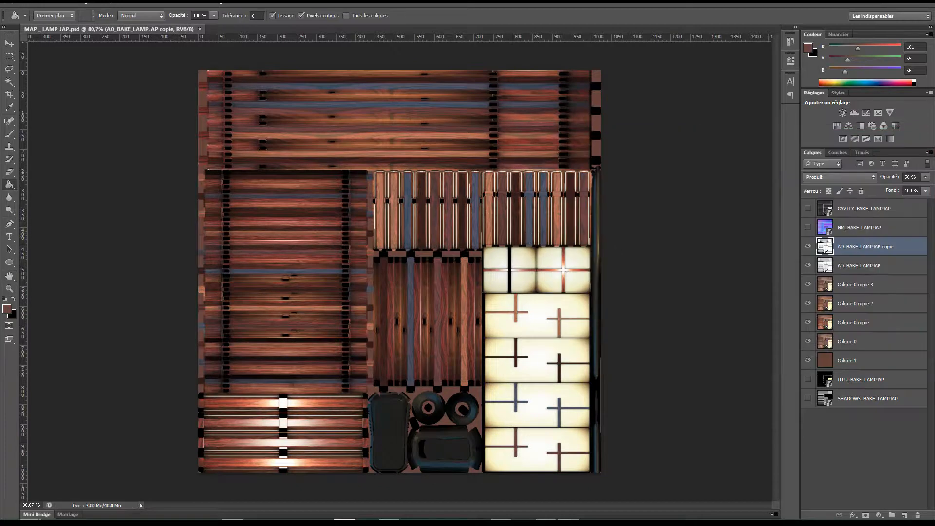
Switch to Blender and inspect the lamp with the doubled ambient occlusion in rendered shading.
{"action": "key", "text": "alt+Tab"}
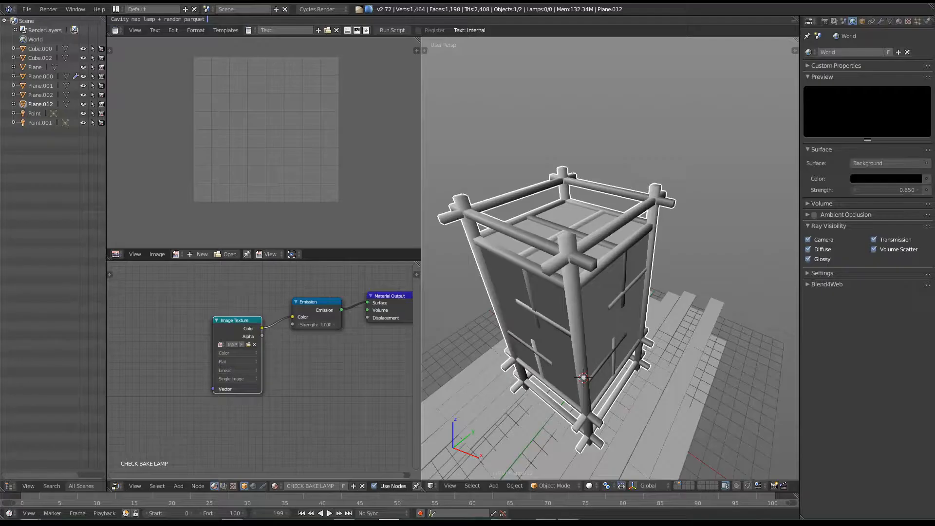
{"action": "middle_click_drag", "start_coordinate": [598, 222], "coordinate": [611, 186], "text": "shift"}
{"action": "key", "text": "shift+z"}
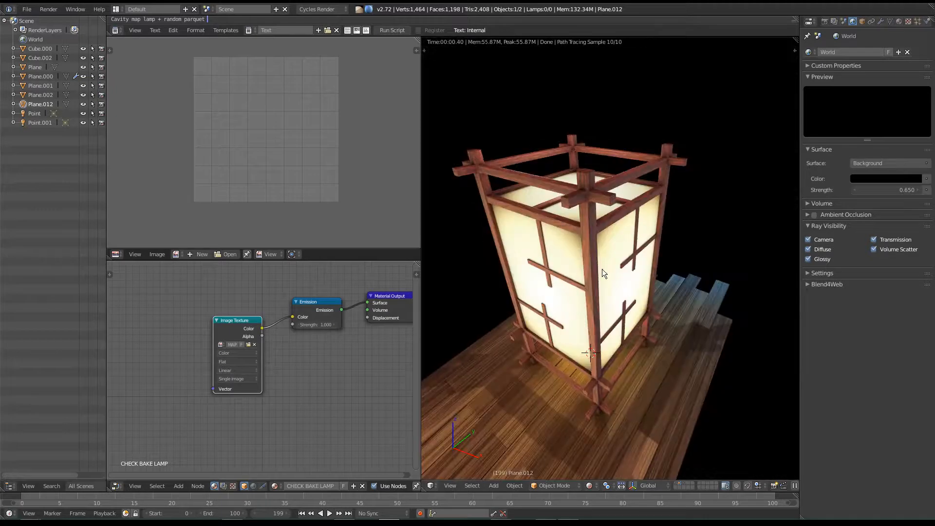
{"action": "mouse_move", "coordinate": [580, 260]}
{"action": "middle_mouse_down"}
{"action": "mouse_move", "coordinate": [592, 236]}
{"action": "mouse_move", "coordinate": [667, 243]}
{"action": "mouse_move", "coordinate": [601, 243]}
{"action": "mouse_move", "coordinate": [569, 273]}
{"action": "mouse_move", "coordinate": [662, 279]}
{"action": "mouse_move", "coordinate": [622, 271]}
{"action": "mouse_move", "coordinate": [612, 290]}
{"action": "mouse_move", "coordinate": [615, 275]}
{"action": "middle_mouse_up"}
{"action": "key", "text": "shift+z"}
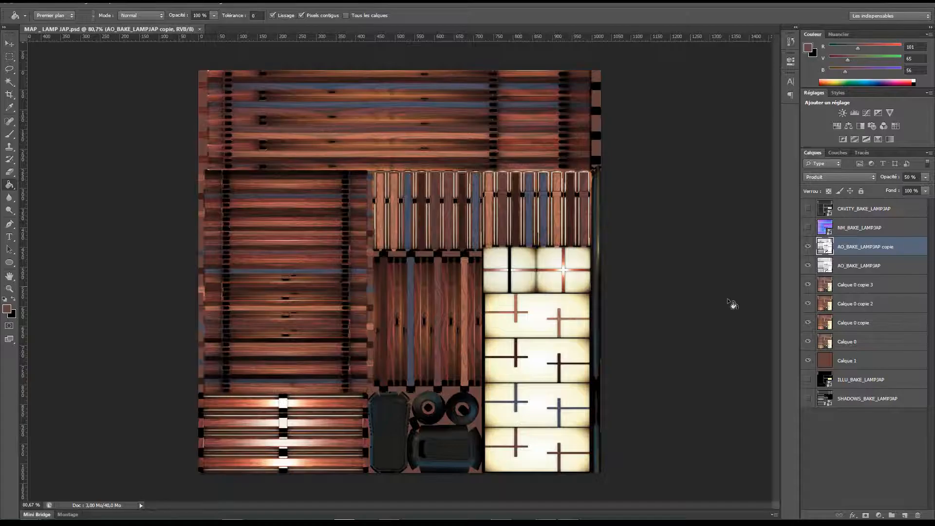
Back in Photoshop, compare the texture with and without Calque 0 copie 3, and set that layer's opacity to 25%.
{"action": "left_click", "coordinate": [847, 274]}
{"action": "left_click", "coordinate": [808, 285]}
{"action": "left_click", "coordinate": [808, 285]}
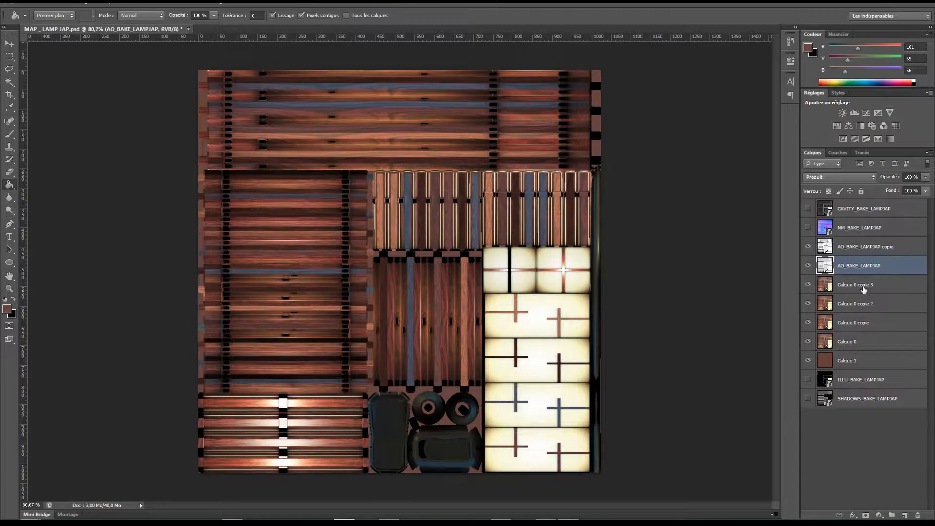
{"action": "left_click", "coordinate": [869, 290]}
{"action": "left_click", "coordinate": [914, 177]}
{"action": "type", "text": "25"}
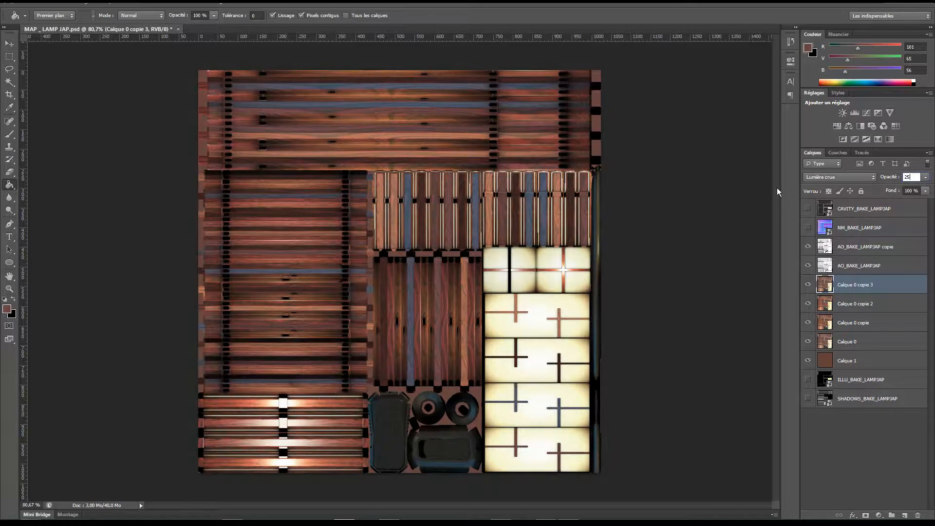
Compare the texture with and without Calque 0 copie 2, and reduce the opacity of Calque 0 copie to 30%.
{"action": "left_click", "coordinate": [848, 303]}
{"action": "left_click", "coordinate": [809, 303]}
{"action": "left_click", "coordinate": [808, 303]}
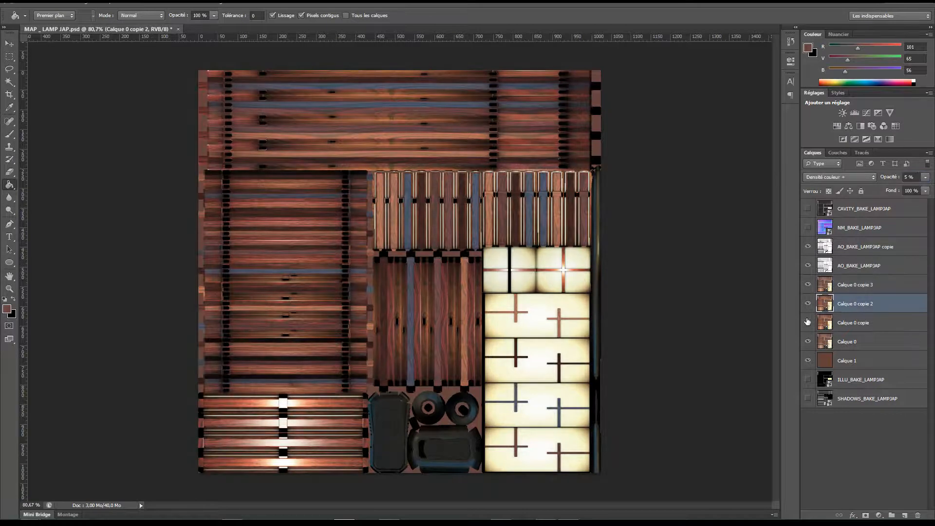
{"action": "left_click", "coordinate": [834, 324]}
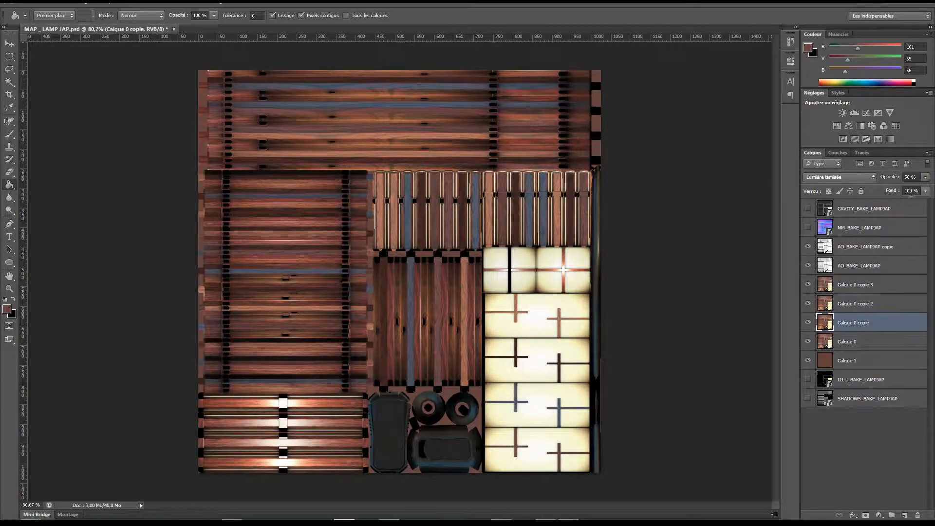
{"action": "left_click_drag", "start_coordinate": [781, 172], "coordinate": [755, 183]}
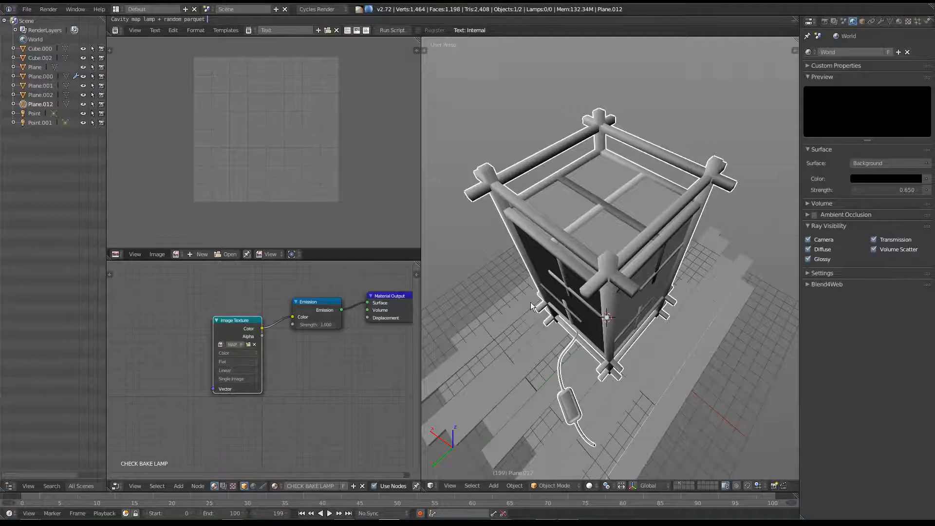
In Blender, orbit around the rendered lamp to check the texture with the reduced layer opacities.
{"action": "mouse_move", "coordinate": [531, 302]}
{"action": "middle_mouse_down"}
{"action": "mouse_move", "coordinate": [548, 273]}
{"action": "mouse_move", "coordinate": [501, 265]}
{"action": "middle_mouse_up"}
{"action": "key", "text": "shift+z"}
{"action": "middle_click_drag", "start_coordinate": [612, 273], "coordinate": [665, 311]}
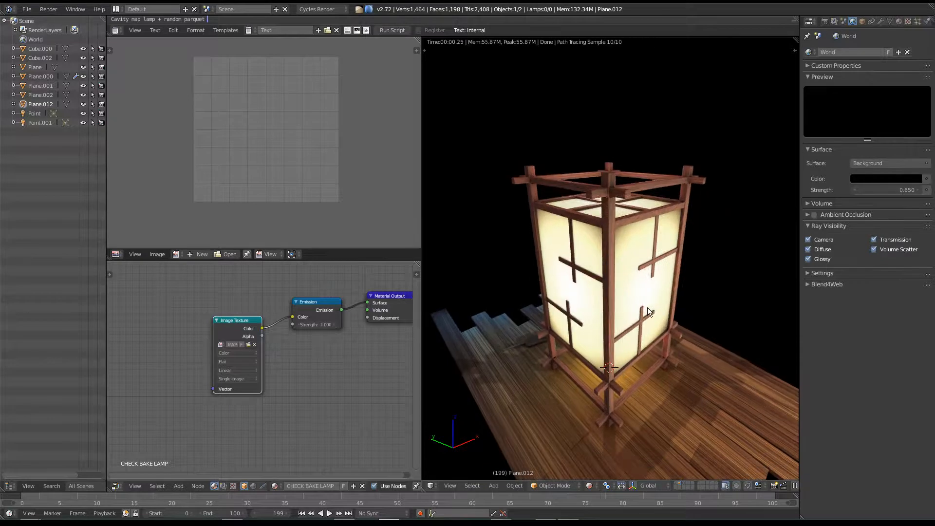
{"action": "key", "text": "shift+z"}
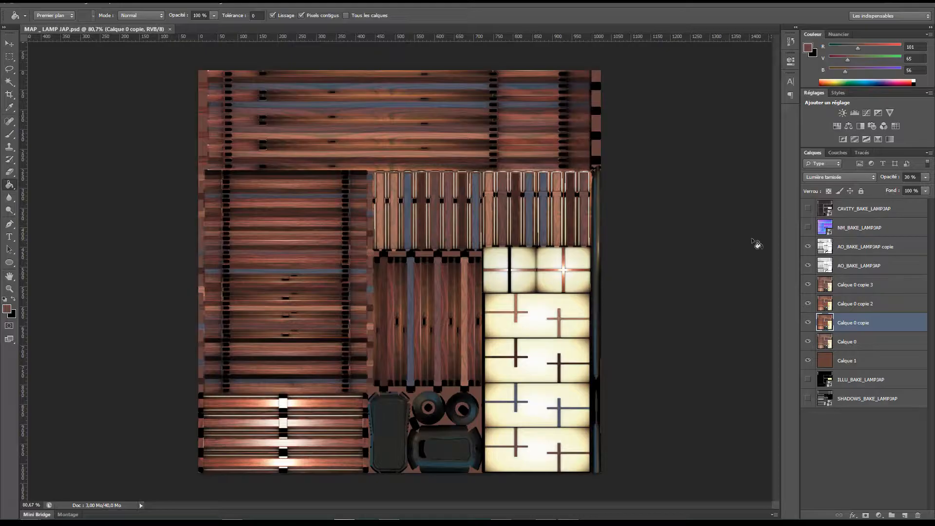
Back in Photoshop, delete the SHADOWS_BAKE_LAMPJAP layer and move NM_BAKE_LAMPJAP below ILLU_BAKE_LAMPJAP.
{"action": "left_click", "coordinate": [866, 233]}
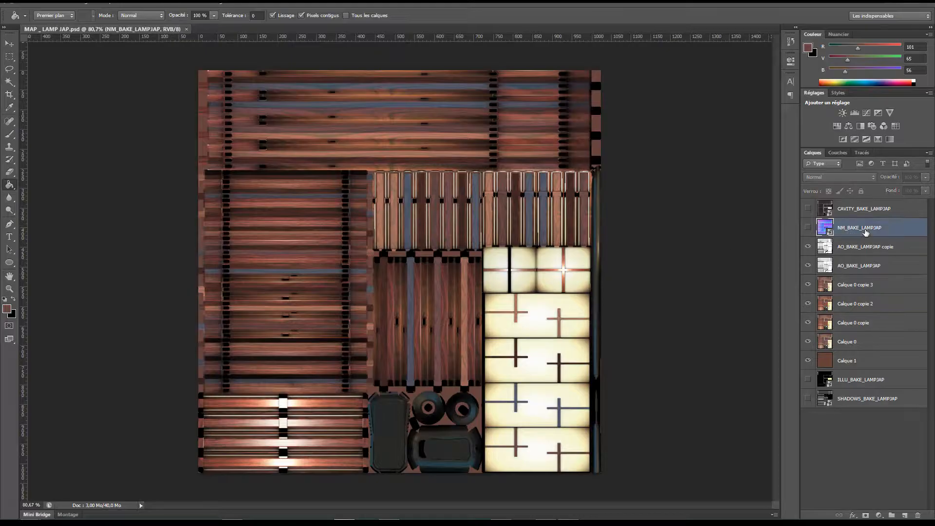
{"action": "left_click", "coordinate": [876, 399]}
{"action": "key", "text": "Delete"}
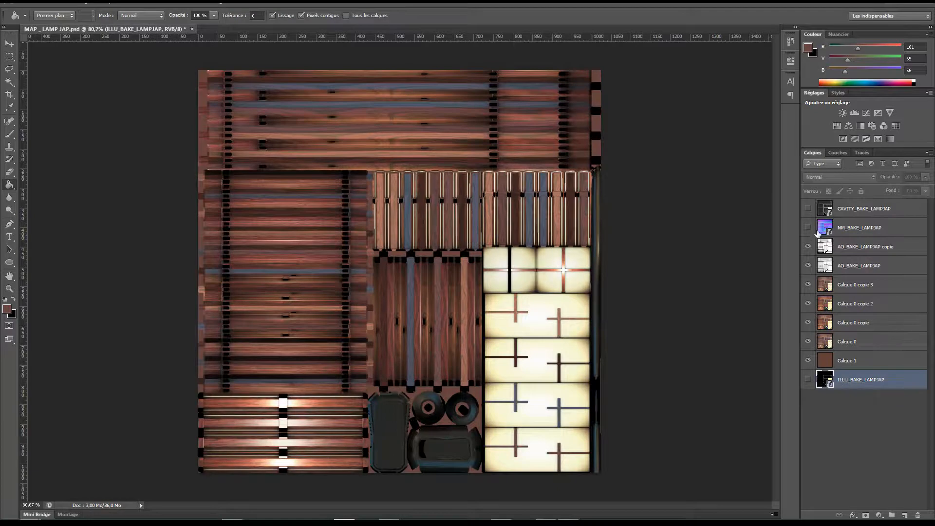
{"action": "left_click_drag", "start_coordinate": [835, 230], "coordinate": [829, 403]}
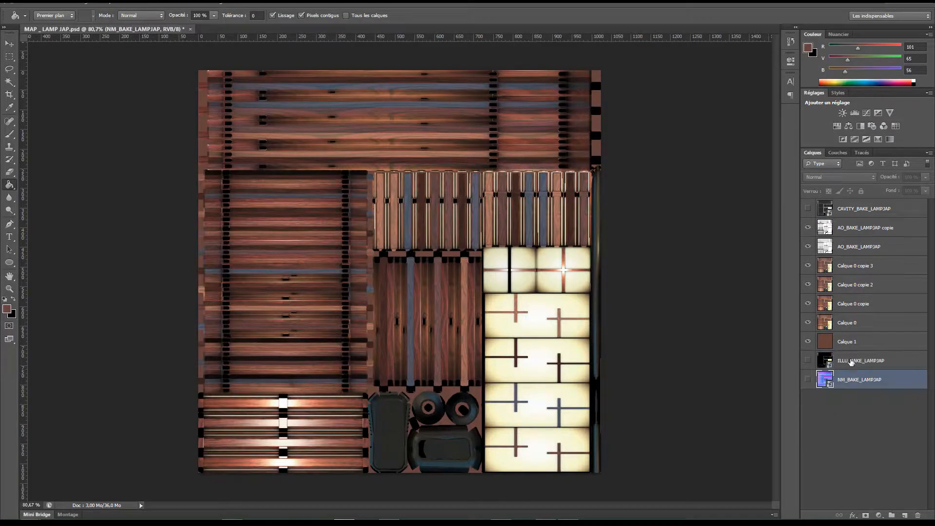
Show the CAVITY_BAKE_LAMPJAP layer and rasterize its smart object.
{"action": "left_click", "coordinate": [809, 208]}
{"action": "left_click", "coordinate": [868, 213]}
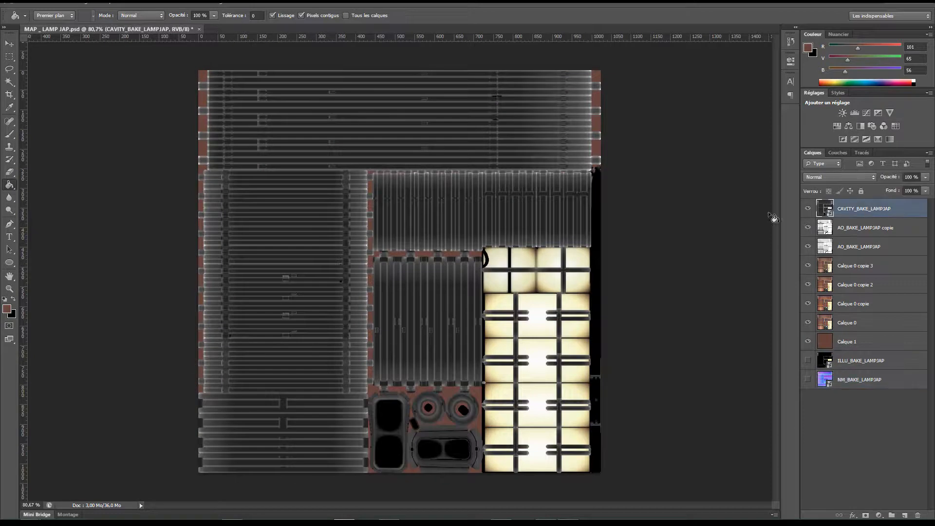
{"action": "key", "text": "e"}
{"action": "left_click", "coordinate": [432, 223]}
{"action": "left_click", "coordinate": [436, 196]}
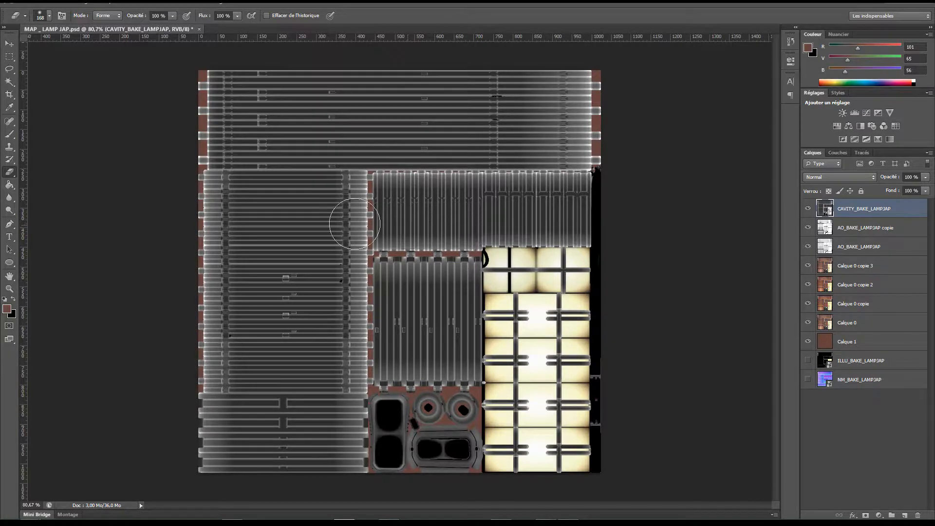
Darken the CAVITY_BAKE_LAMPJAP layer with a Levels adjustment, using a black input of about 70 and a midtone value of 1.11.
{"action": "left_click", "coordinate": [79, 3]}
{"action": "mouse_move", "coordinate": [100, 27]}
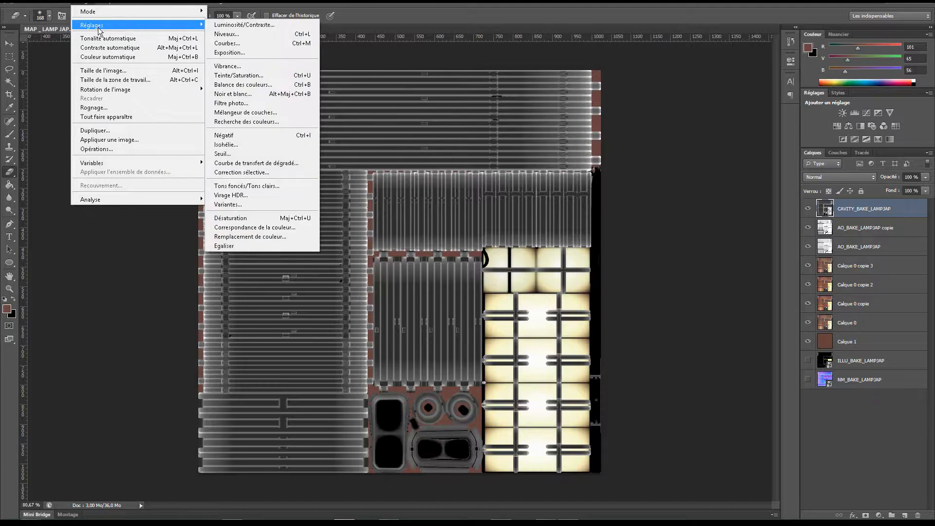
{"action": "left_click", "coordinate": [229, 34]}
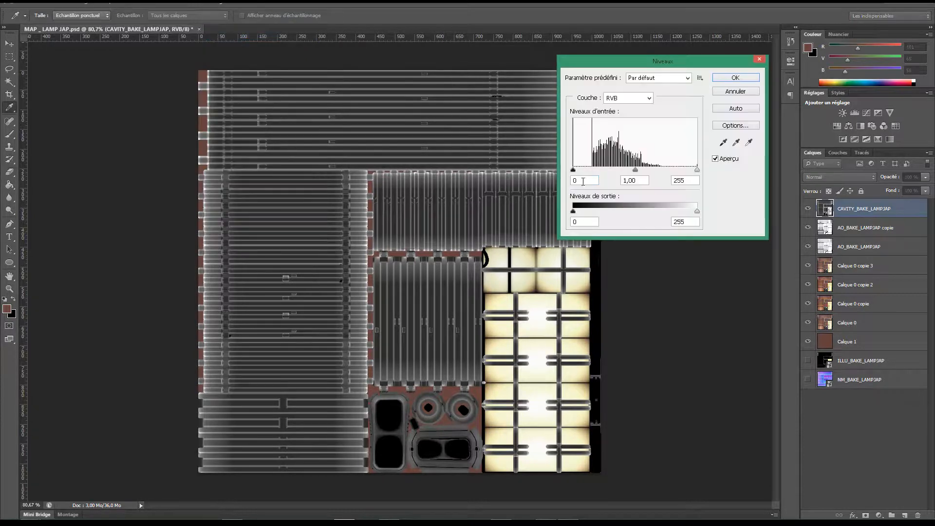
{"action": "left_click_drag", "start_coordinate": [573, 170], "coordinate": [651, 173]}
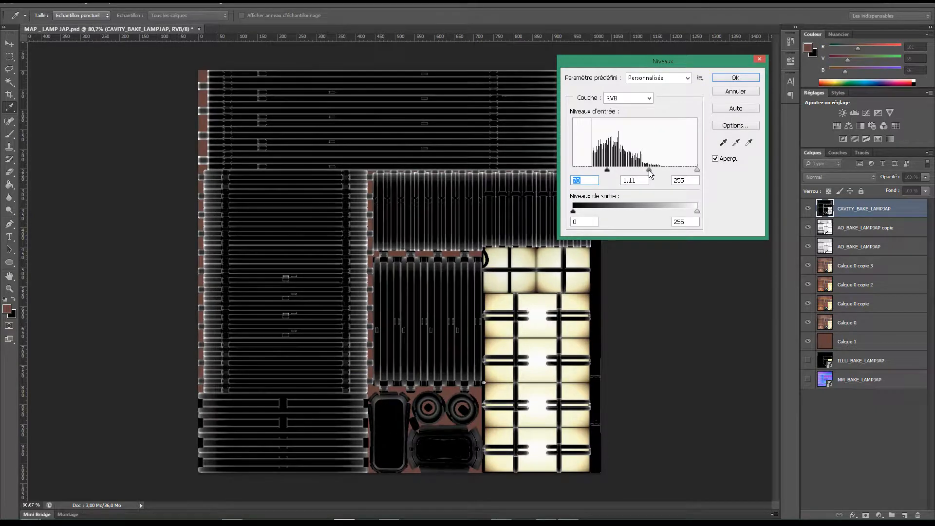
{"action": "key", "text": "Return"}
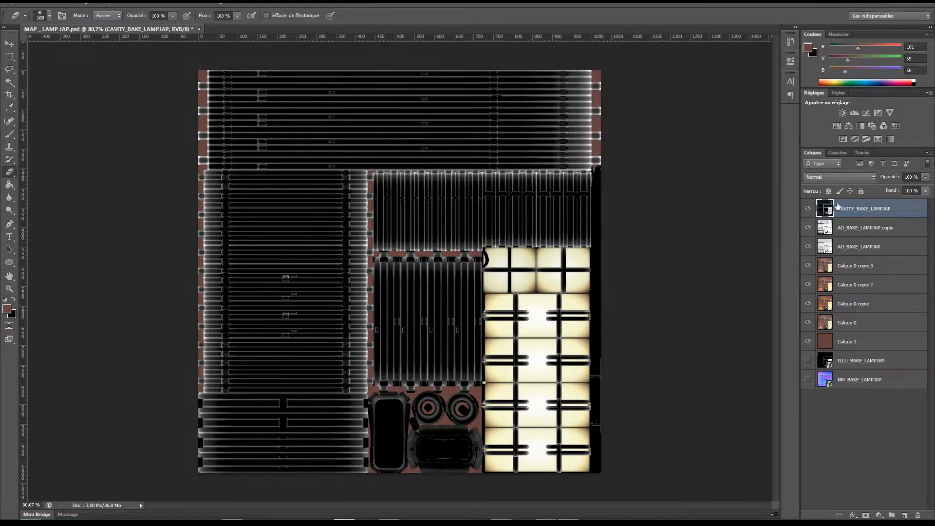
Try the Eclaircir blend mode and several lightening modes after it on the CAVITY_BAKE_LAMPJAP layer.
{"action": "left_click", "coordinate": [847, 177]}
{"action": "left_click", "coordinate": [832, 258]}
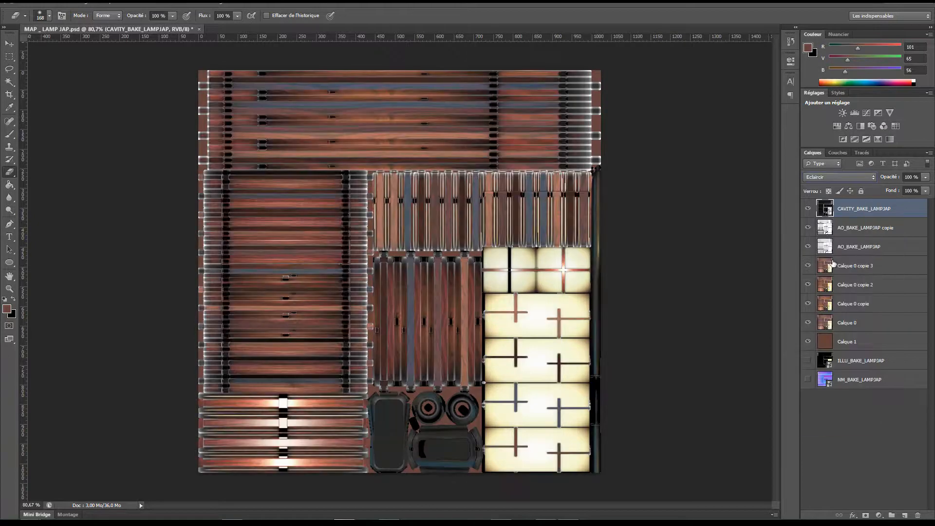
{"action": "key", "text": "Down"}
{"action": "key", "text": "Down"}
{"action": "key", "text": "Down"}
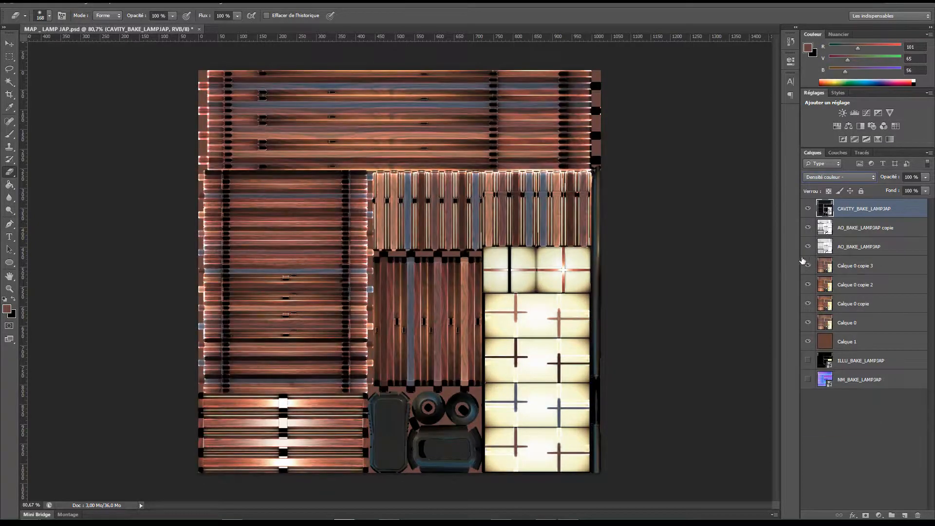
{"action": "key", "text": "Up"}
Cycle through more blend modes for CAVITY_BAKE_LAMPJAP, including Mélange maximal, and set it to Densité couleur -.
{"action": "left_click", "coordinate": [841, 177]}
{"action": "left_click", "coordinate": [831, 304]}
{"action": "key", "text": "Down"}
{"action": "key", "text": "Down"}
{"action": "key", "text": "Down"}
{"action": "key", "text": "Down"}
{"action": "key", "text": "Up"}
{"action": "key", "text": "Up"}
{"action": "key", "text": "Up"}
{"action": "key", "text": "Up"}
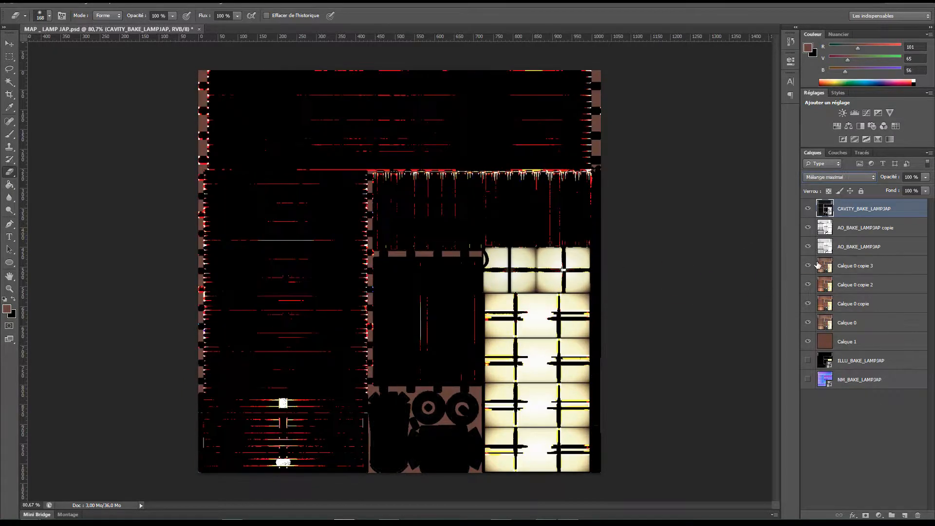
{"action": "key", "text": "Up"}
{"action": "key", "text": "Up"}
{"action": "key", "text": "Up"}
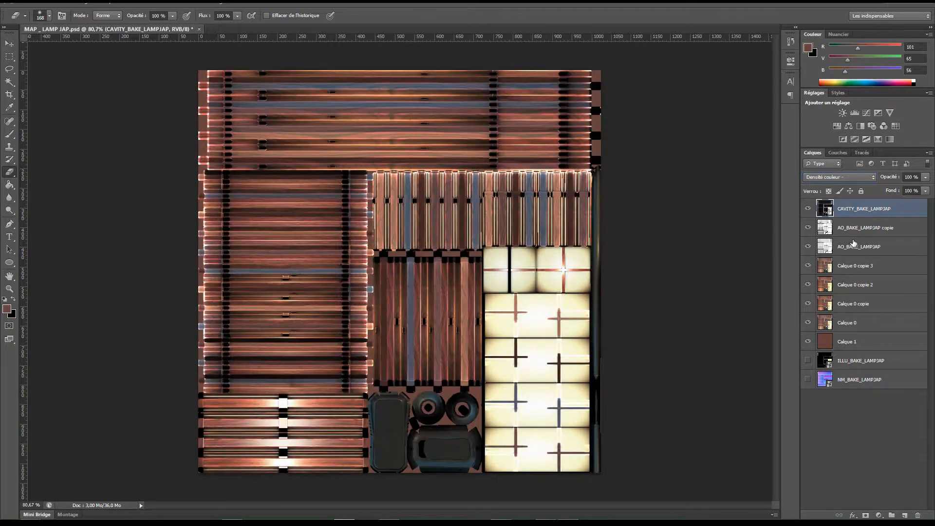
{"action": "key", "text": "Down"}
{"action": "key", "text": "Up"}
Compare the texture with and without the CAVITY_BAKE_LAMPJAP layer and save the document.
{"action": "left_click", "coordinate": [807, 209]}
{"action": "left_click", "coordinate": [807, 209]}
{"action": "key", "text": "ctrl+s"}
In Blender, render the viewport and orbit slightly around the lamp to check the texture with the cavity layer.
{"action": "key", "text": "alt+Tab"}
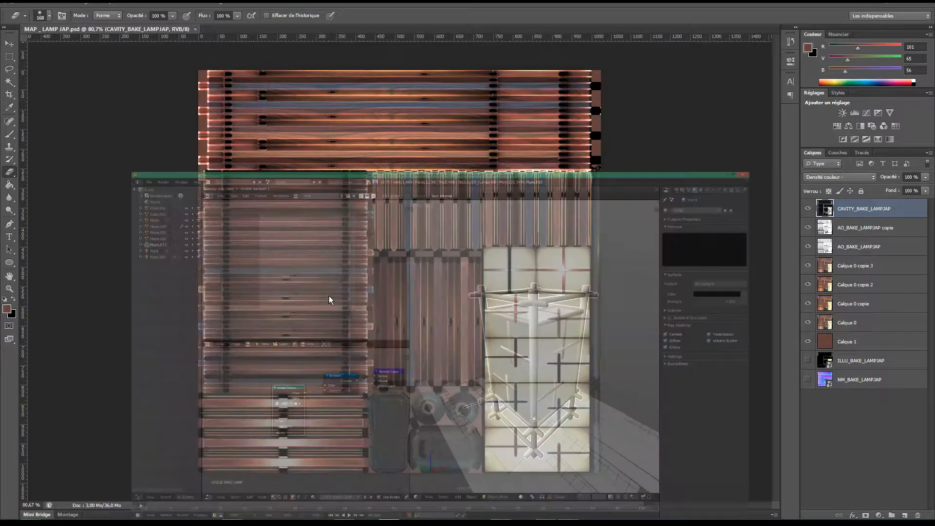
{"action": "key", "text": "shift+z"}
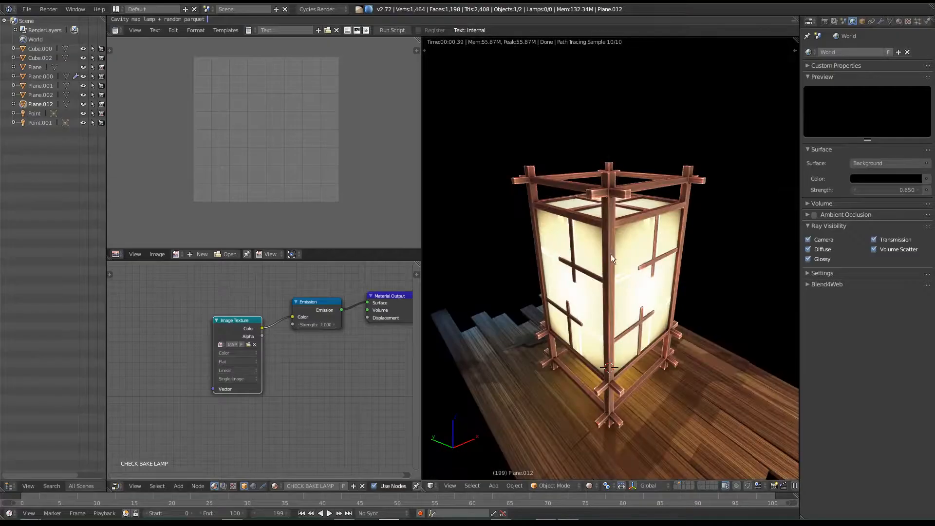
{"action": "middle_click_drag", "start_coordinate": [610, 249], "coordinate": [610, 256]}
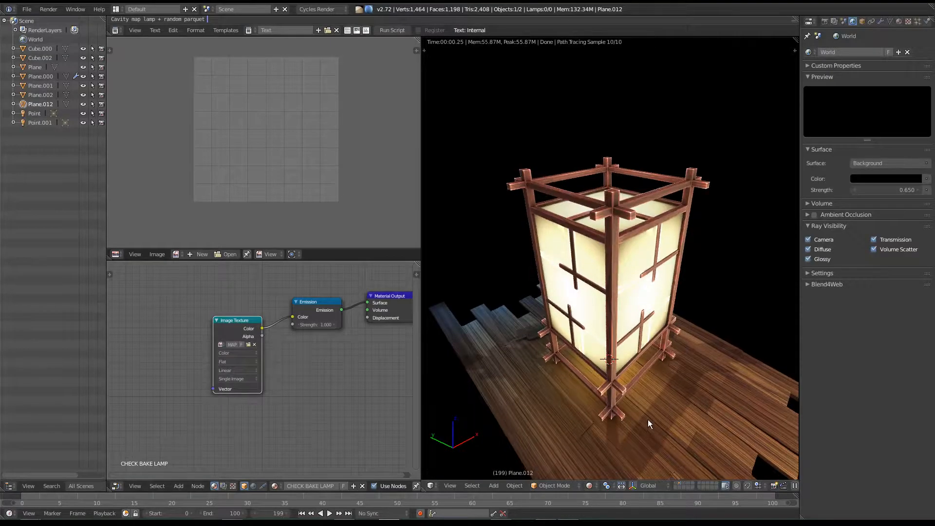
{"action": "key", "text": "shift+z"}
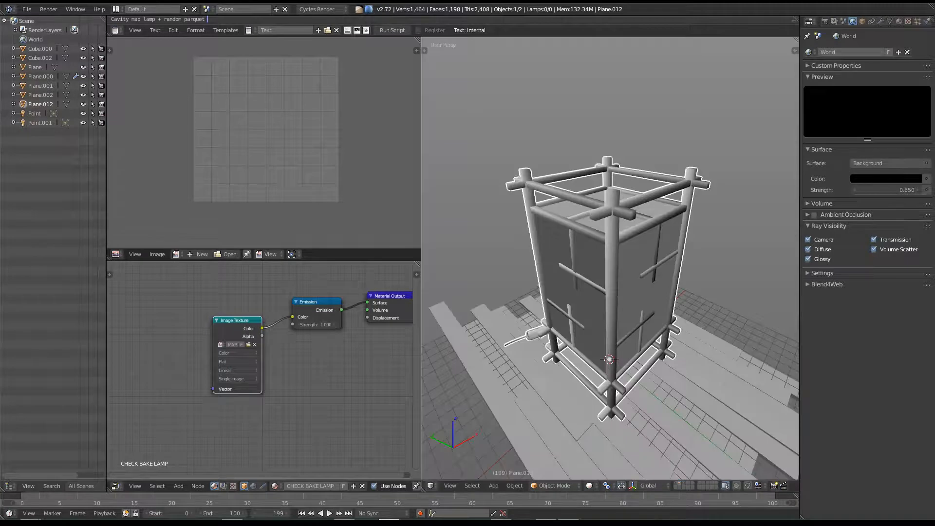
Back in Photoshop, change the blend mode of CAVITY_BAKE_LAMPJAP to Superposition.
{"action": "key", "text": "alt+Tab"}
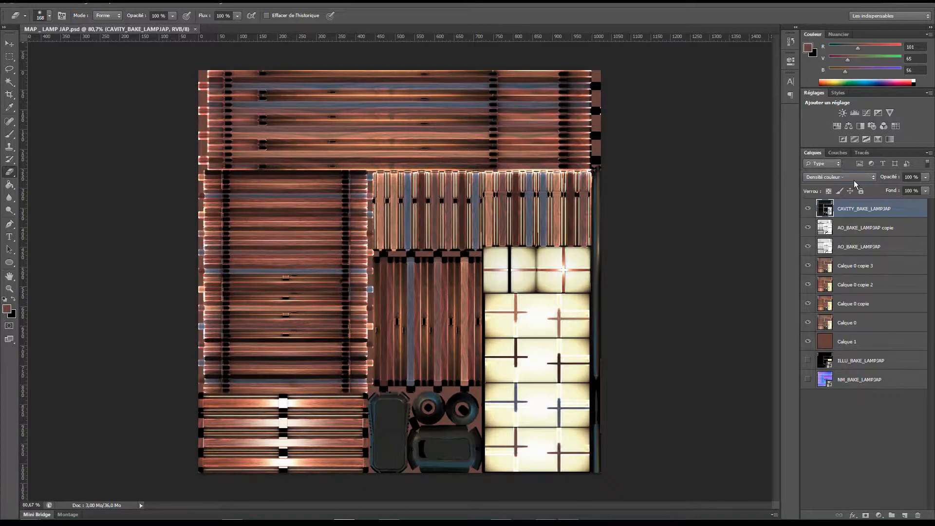
{"action": "scroll", "coordinate": [855, 180], "scroll_direction": "up", "scroll_amount": 3}
{"action": "scroll", "coordinate": [853, 180], "scroll_direction": "down", "scroll_amount": 6}
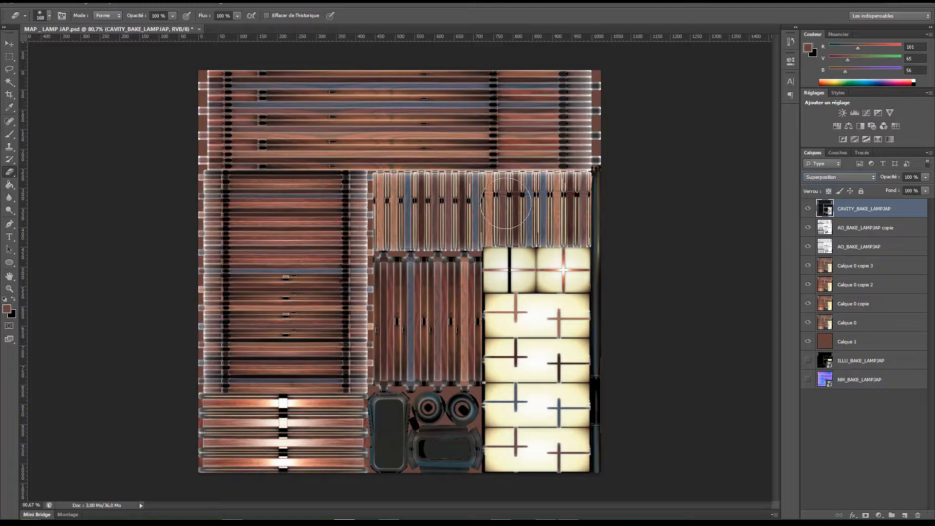
Increase the contrast of CAVITY_BAKE_LAMPJAP with a Levels adjustment, using input values of 15, 0.89 and 182.
{"action": "left_click", "coordinate": [78, 2]}
{"action": "mouse_move", "coordinate": [77, 23]}
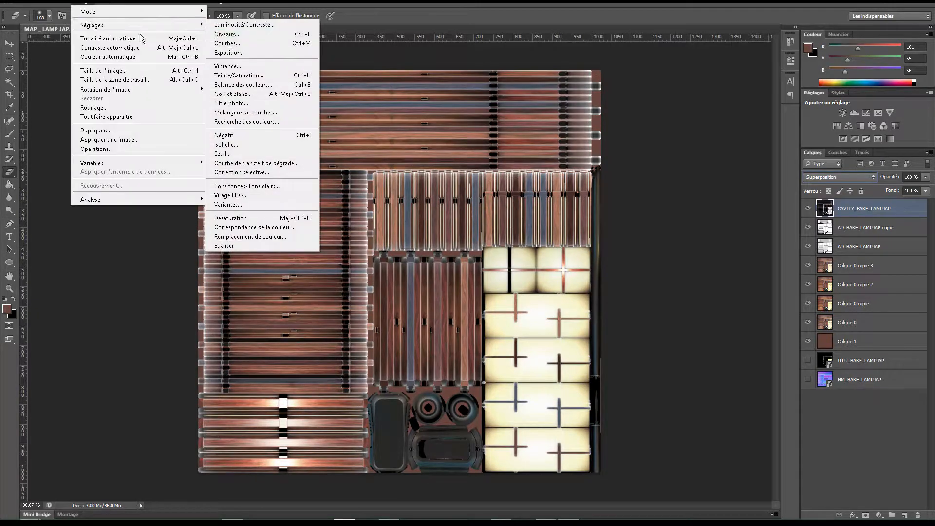
{"action": "left_click", "coordinate": [222, 32]}
{"action": "mouse_move", "coordinate": [576, 169]}
{"action": "left_mouse_down"}
{"action": "mouse_move", "coordinate": [600, 172]}
{"action": "mouse_move", "coordinate": [580, 170]}
{"action": "left_mouse_up"}
{"action": "mouse_move", "coordinate": [641, 171]}
{"action": "left_mouse_down"}
{"action": "mouse_move", "coordinate": [633, 171]}
{"action": "mouse_move", "coordinate": [688, 171]}
{"action": "mouse_move", "coordinate": [625, 176]}
{"action": "left_mouse_up"}
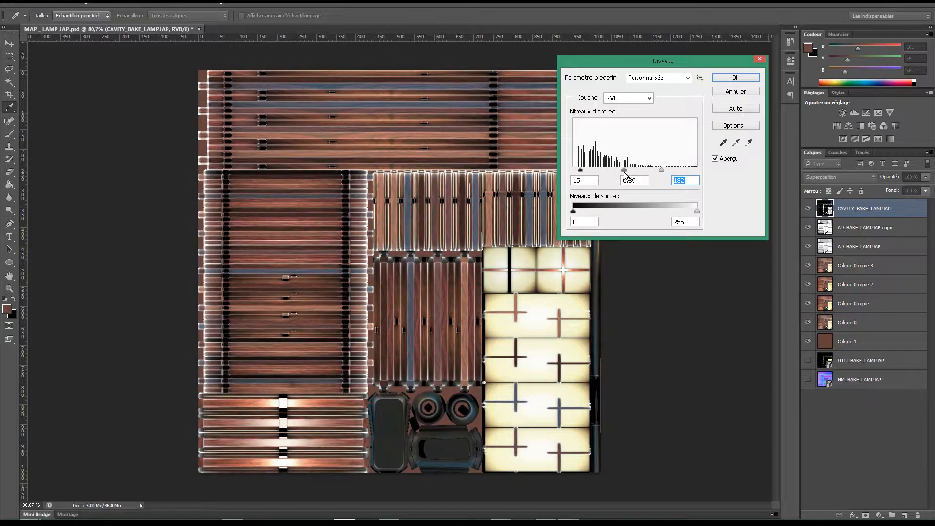
{"action": "key", "text": "Return"}
{"action": "key", "text": "e"}
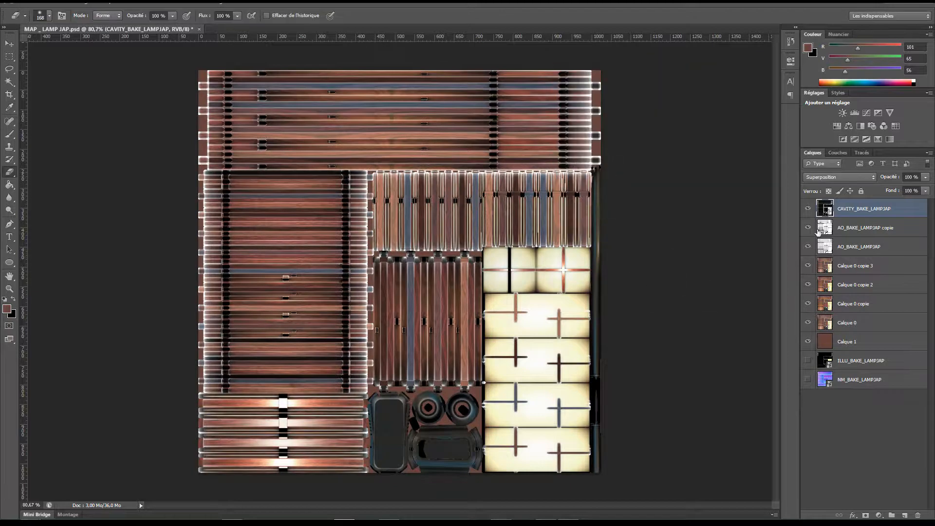
Compare the texture with and without the adjusted CAVITY_BAKE_LAMPJAP layer.
{"action": "left_click", "coordinate": [810, 209]}
{"action": "left_click", "coordinate": [810, 208]}
{"action": "left_click", "coordinate": [810, 208]}
{"action": "left_click", "coordinate": [809, 208]}
{"action": "double_click", "coordinate": [918, 211]}
{"action": "key", "text": "Escape"}
Change the blend mode of CAVITY_BAKE_LAMPJAP to Eclaircir.
{"action": "left_click", "coordinate": [846, 175]}
{"action": "left_click", "coordinate": [846, 175]}
{"action": "key", "text": "Up"}
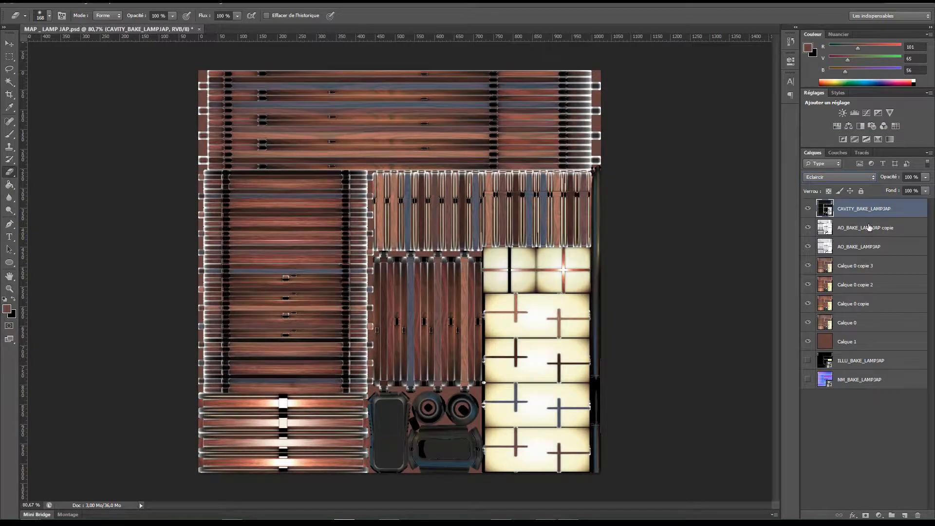
{"action": "key", "text": "Up"}
{"action": "key", "text": "Down"}
Set the opacity of the CAVITY_BAKE_LAMPJAP layer to 75% in its blending options.
{"action": "double_click", "coordinate": [906, 208]}
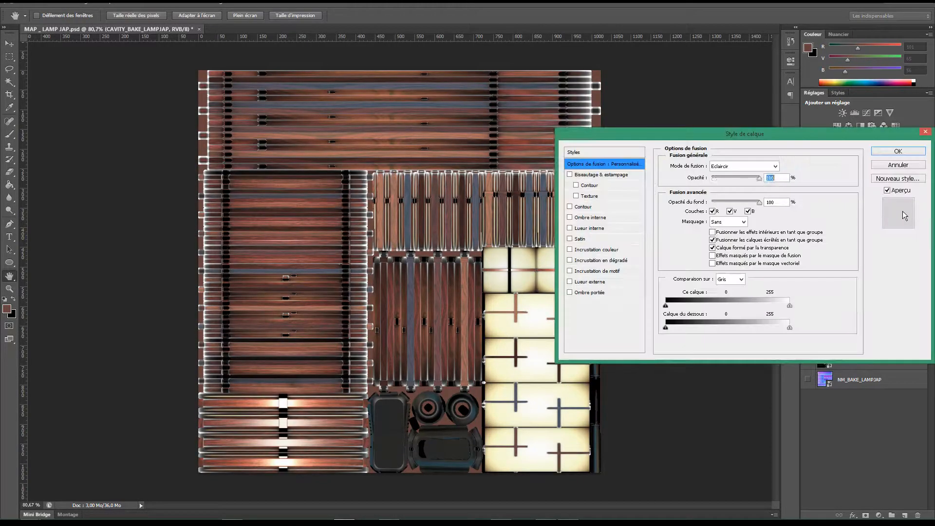
{"action": "type", "text": "50"}
{"action": "key", "text": "BackSpace"}
{"action": "key", "text": "BackSpace"}
{"action": "type", "text": "75"}
{"action": "key", "text": "Return"}
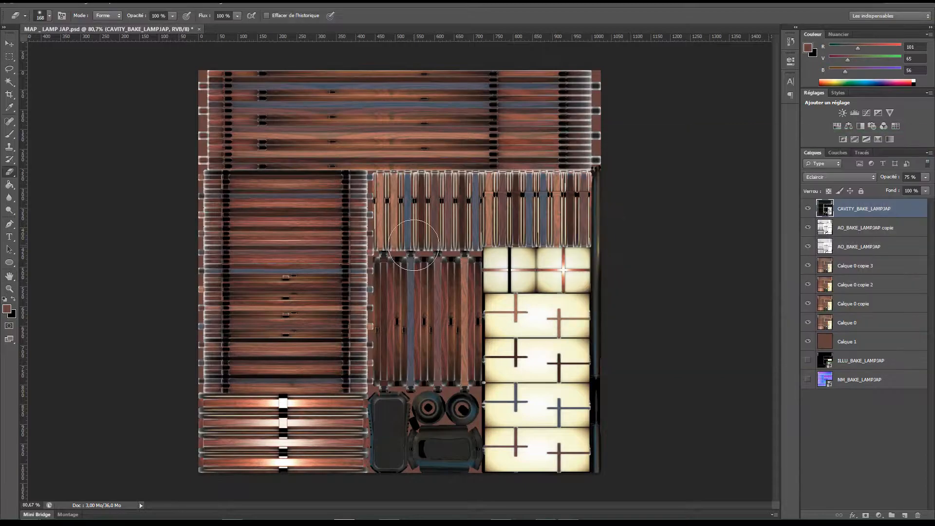
Save the document and orbit around the rendered lamp in Blender to check its edges with the Eclaircir cavity layer.
{"action": "key", "text": "ctrl+s"}
{"action": "key", "text": "alt+Tab"}
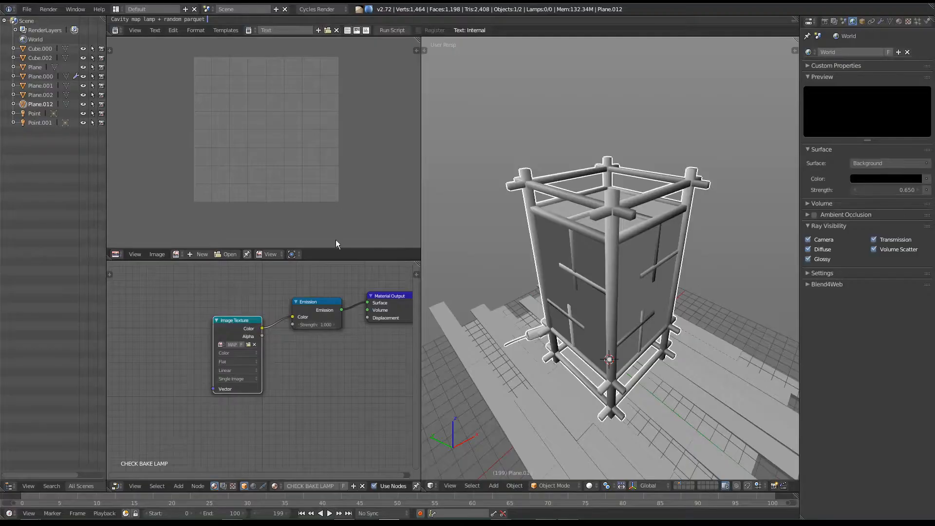
{"action": "key", "text": "shift+z"}
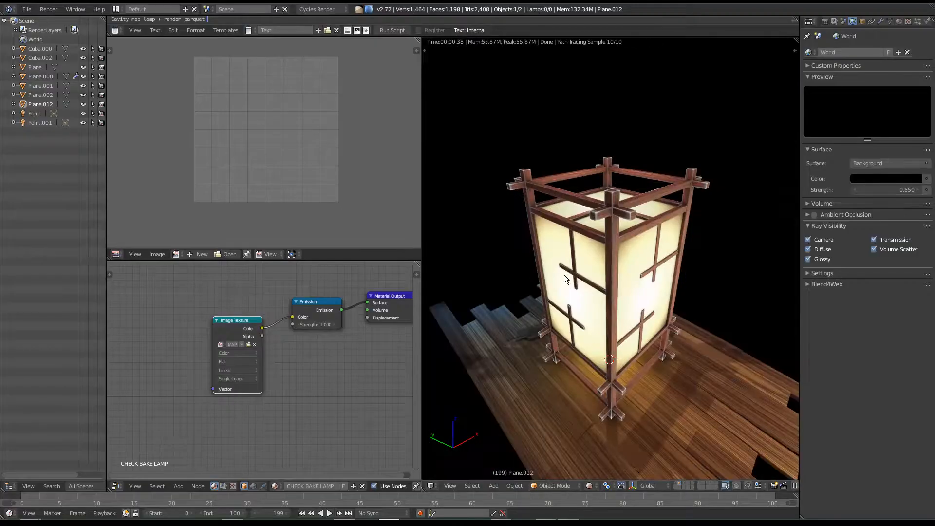
{"action": "middle_click_drag", "start_coordinate": [564, 275], "coordinate": [644, 275]}
{"action": "middle_click_drag", "start_coordinate": [574, 265], "coordinate": [599, 265]}
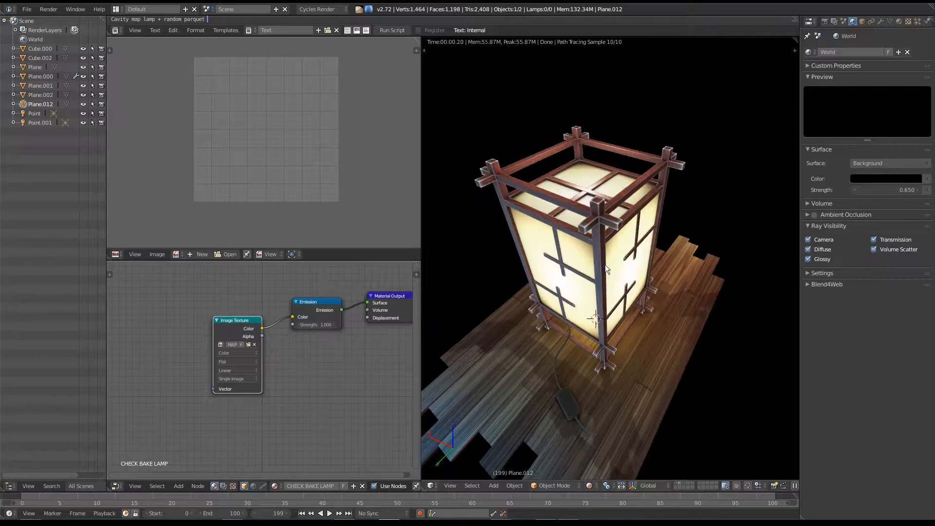
{"action": "key", "text": "shift+z"}
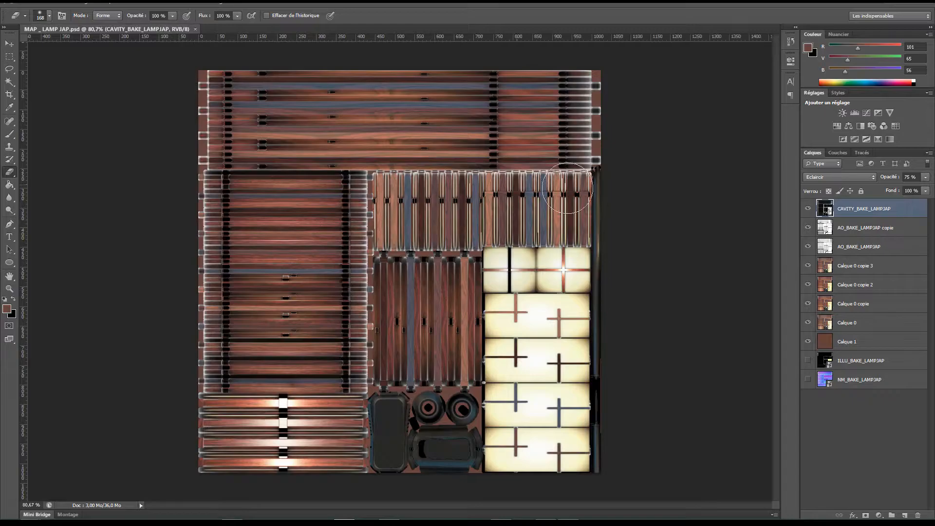
Back in Photoshop, lower the opacity of the CAVITY_BAKE_LAMPJAP layer to 25%.
{"action": "double_click", "coordinate": [909, 215]}
{"action": "type", "text": "25"}
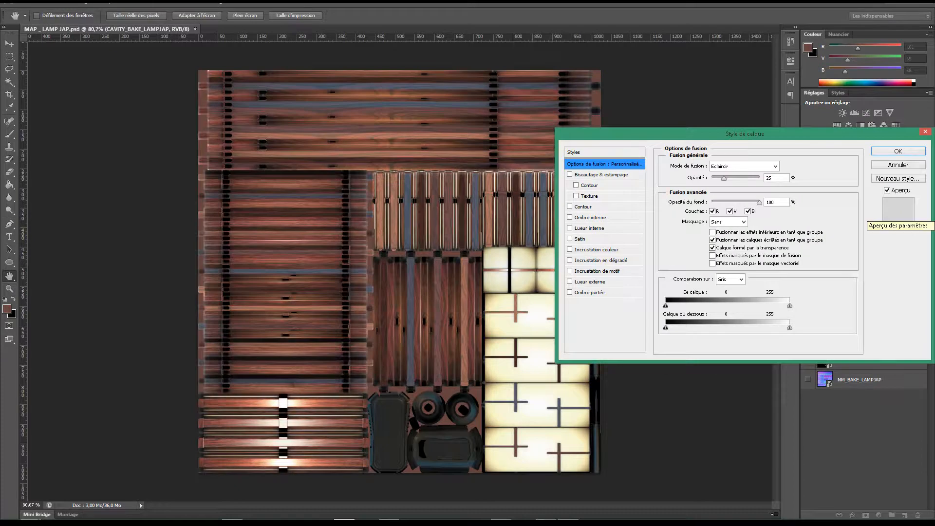
{"action": "key", "text": "Return"}
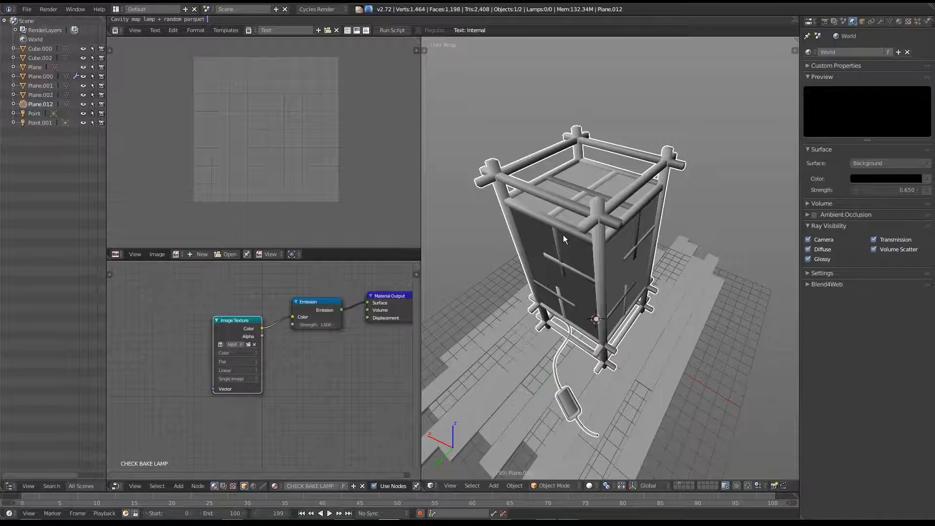
In Blender, render the viewport and view the lamp up close to check the fainter edge highlights.
{"action": "key", "text": "shift+z"}
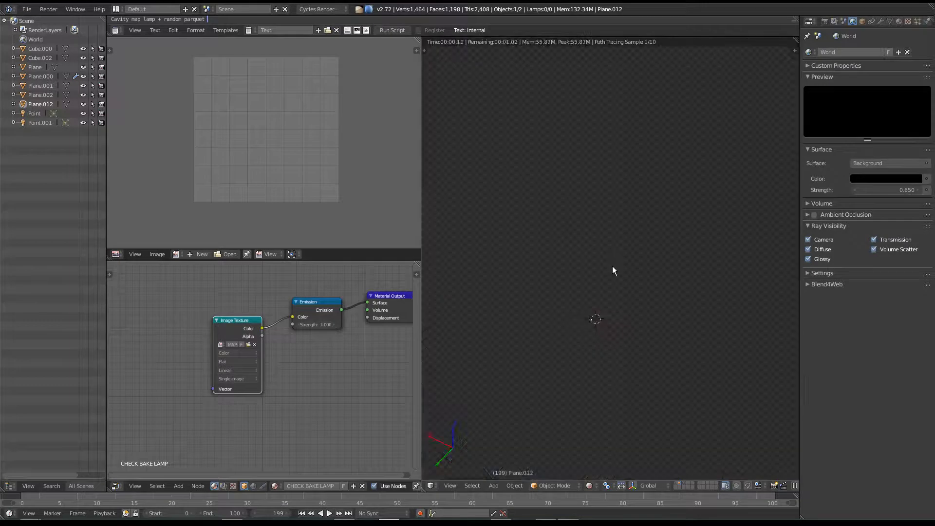
{"action": "middle_click_drag", "start_coordinate": [599, 294], "coordinate": [555, 285]}
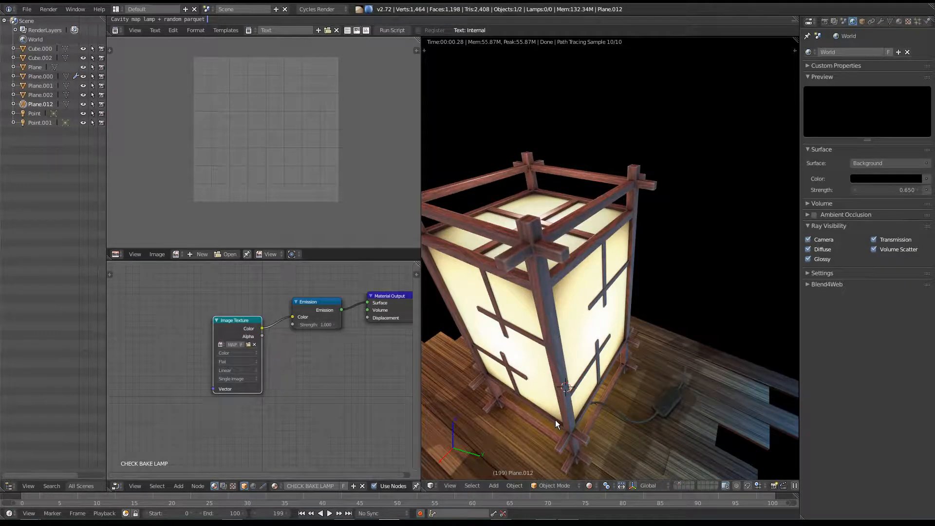
{"action": "key", "text": "shift+z"}
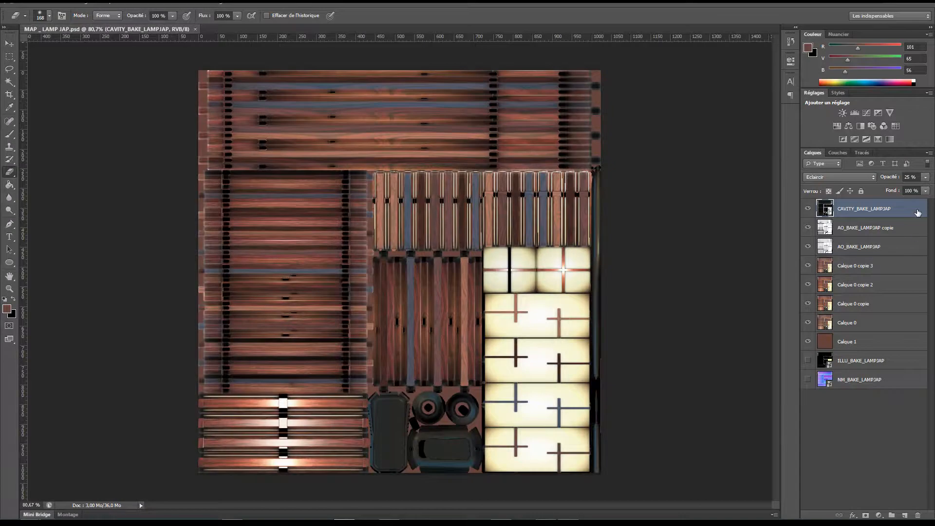
Back in Photoshop, set the opacity of the CAVITY_BAKE_LAMPJAP layer to 40%.
{"action": "double_click", "coordinate": [918, 213]}
{"action": "type", "text": "40"}
{"action": "key", "text": "Return"}
Apply the Plus net sharpening filter to CAVITY_BAKE_LAMPJAP and save the document.
{"action": "left_click", "coordinate": [187, 2]}
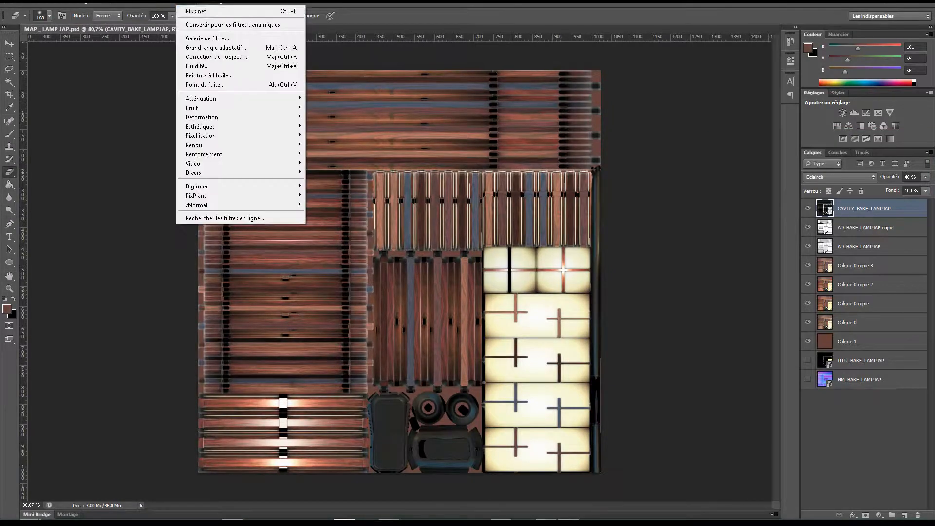
{"action": "left_click", "coordinate": [201, 12]}
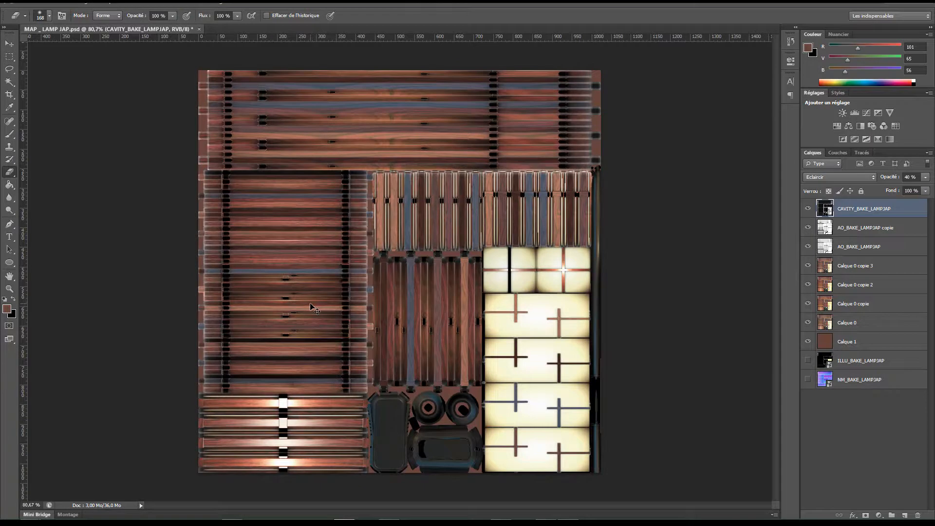
{"action": "key", "text": "ctrl+s"}
In Blender, orbit around the rendered lamp and view it from farther away to check the sharpened cavity highlights.
{"action": "left_click", "coordinate": [389, 523]}
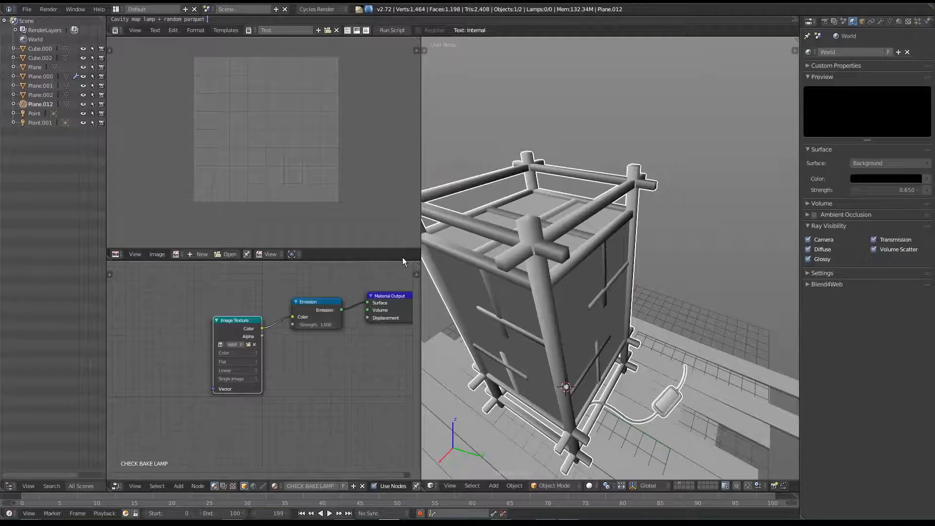
{"action": "key", "text": "shift+z"}
{"action": "mouse_move", "coordinate": [609, 311]}
{"action": "middle_mouse_down"}
{"action": "mouse_move", "coordinate": [639, 309]}
{"action": "mouse_move", "coordinate": [615, 295]}
{"action": "mouse_move", "coordinate": [601, 300]}
{"action": "mouse_move", "coordinate": [653, 302]}
{"action": "middle_mouse_up"}
{"action": "scroll", "coordinate": [653, 302], "scroll_direction": "down", "scroll_amount": 6}
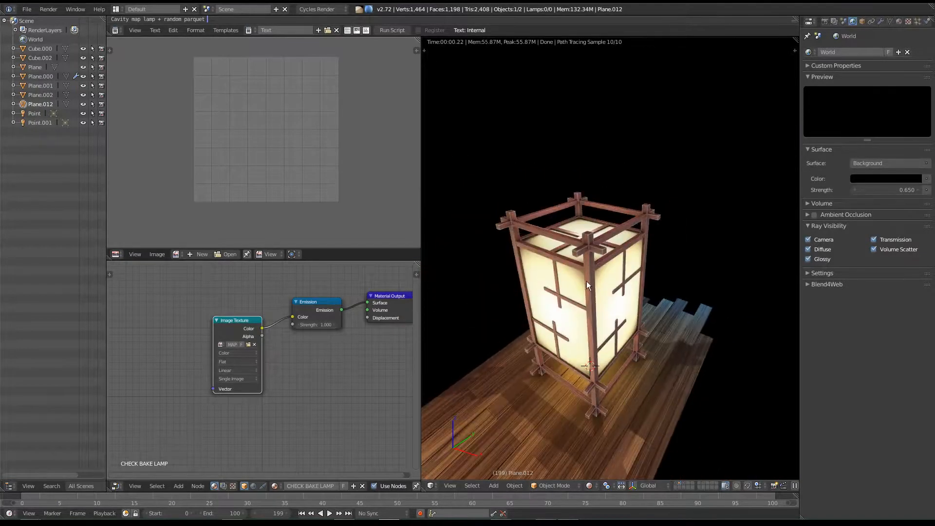
{"action": "key", "text": "shift+z"}
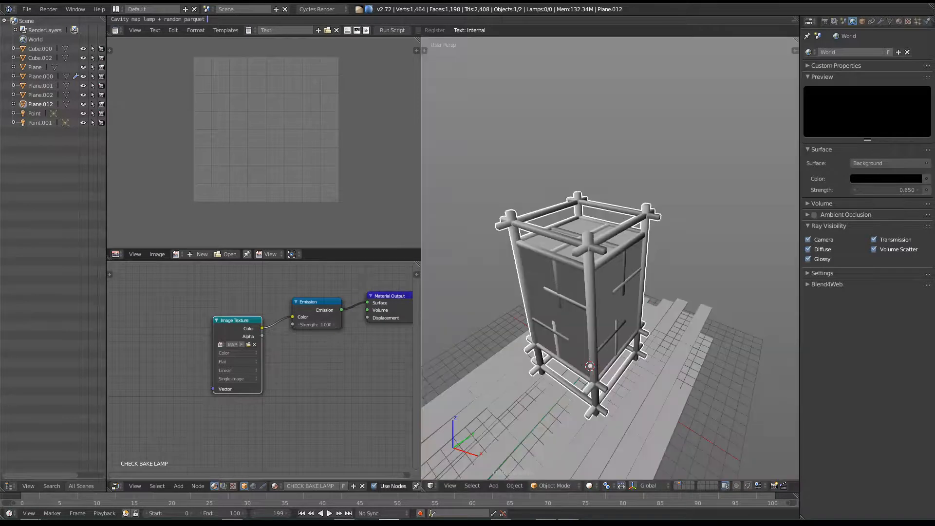
Leave Blender and show the desktop.
{"action": "key", "text": "alt+Tab"}
{"action": "key", "text": "super+d"}
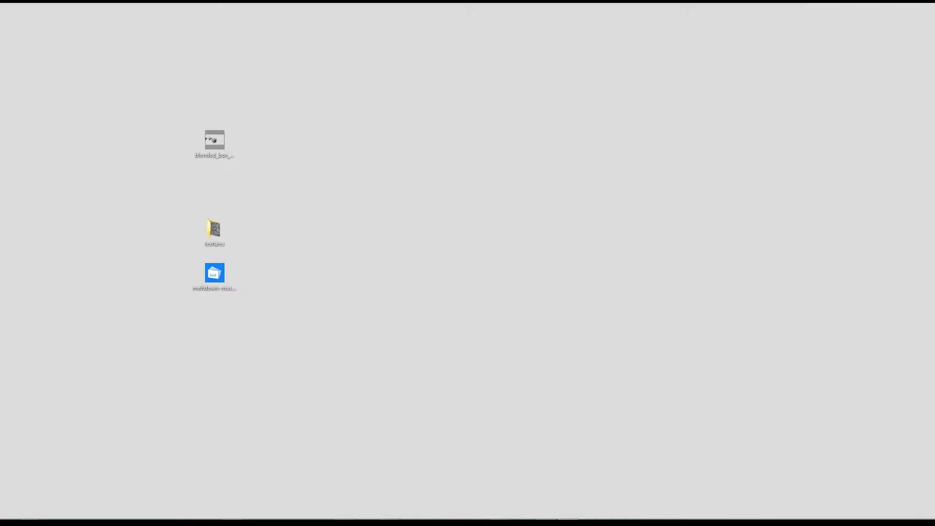
Switch to Photoshop, set the opacity of the CAVITY_BAKE_LAMPJAP layer to 25%, and save the document.
{"action": "key", "text": "alt+Tab"}
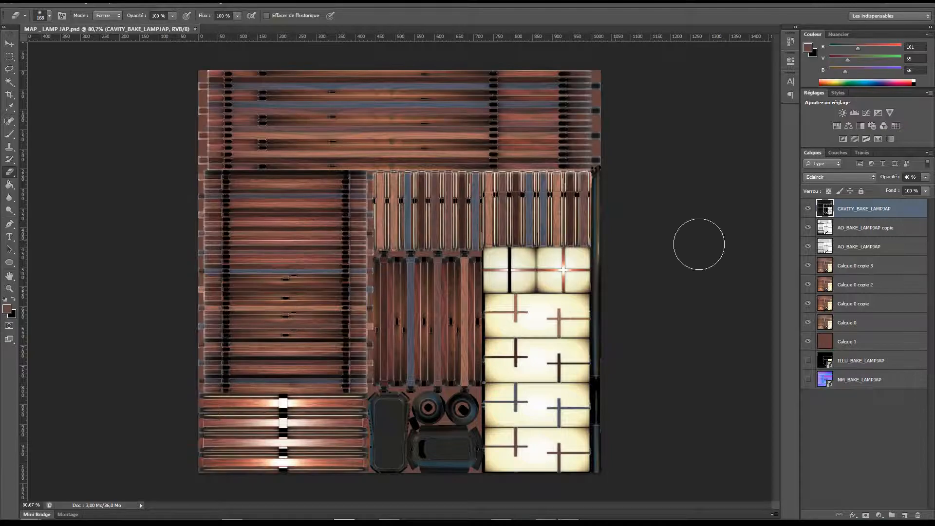
{"action": "double_click", "coordinate": [898, 210]}
{"action": "type", "text": "25"}
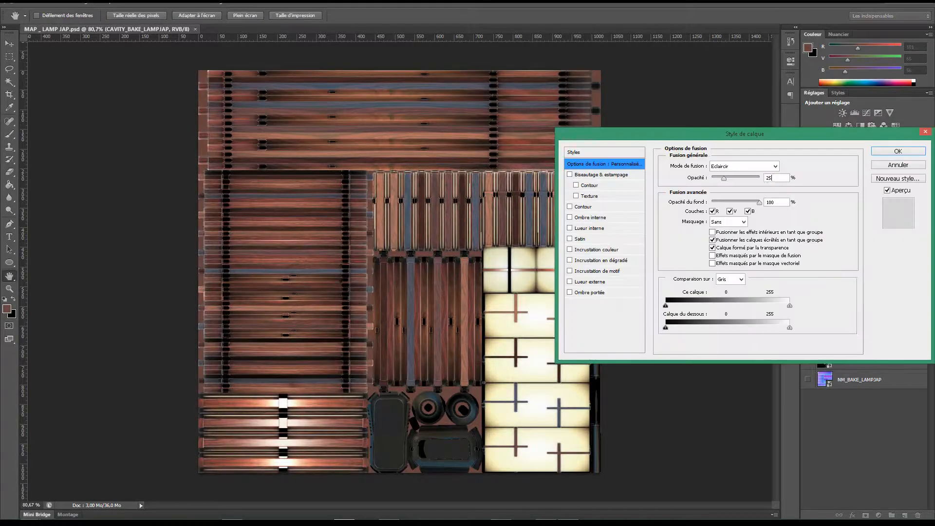
{"action": "key", "text": "Return"}
{"action": "key", "text": "e"}
{"action": "key", "text": "ctrl+s"}
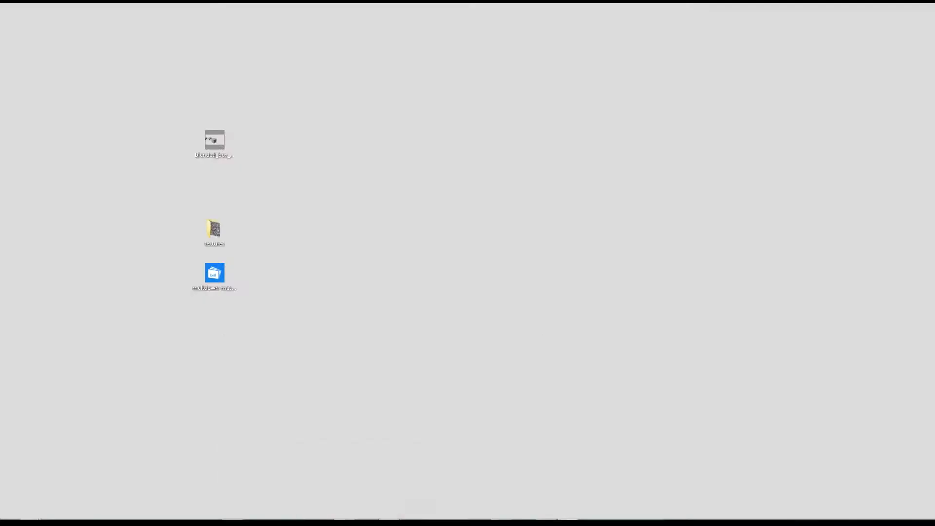
In Blender, render the viewport and orbit around the lamp up close to check the softened cavity highlights.
{"action": "key", "text": "shift+z"}
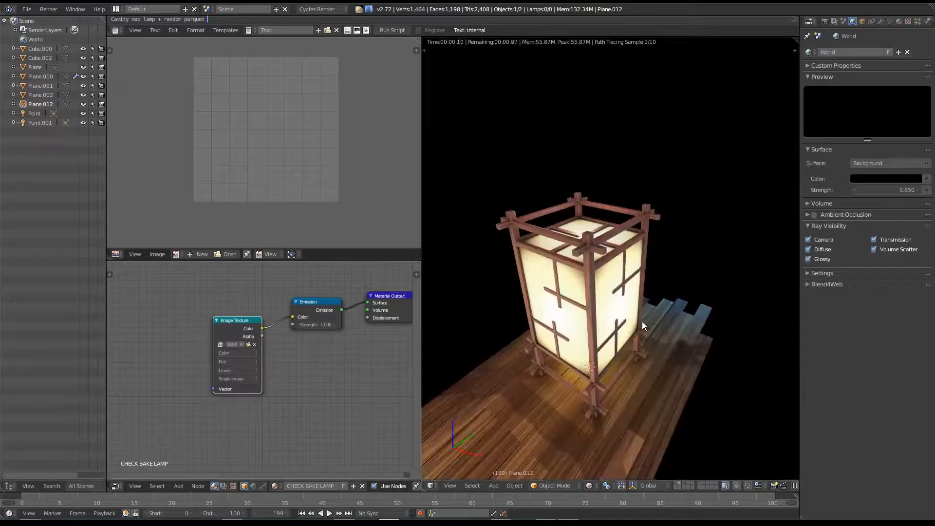
{"action": "scroll", "coordinate": [602, 294], "scroll_direction": "up", "scroll_amount": 3}
{"action": "middle_click_drag", "start_coordinate": [590, 281], "coordinate": [628, 305]}
{"action": "middle_click_drag", "start_coordinate": [610, 355], "coordinate": [575, 262]}
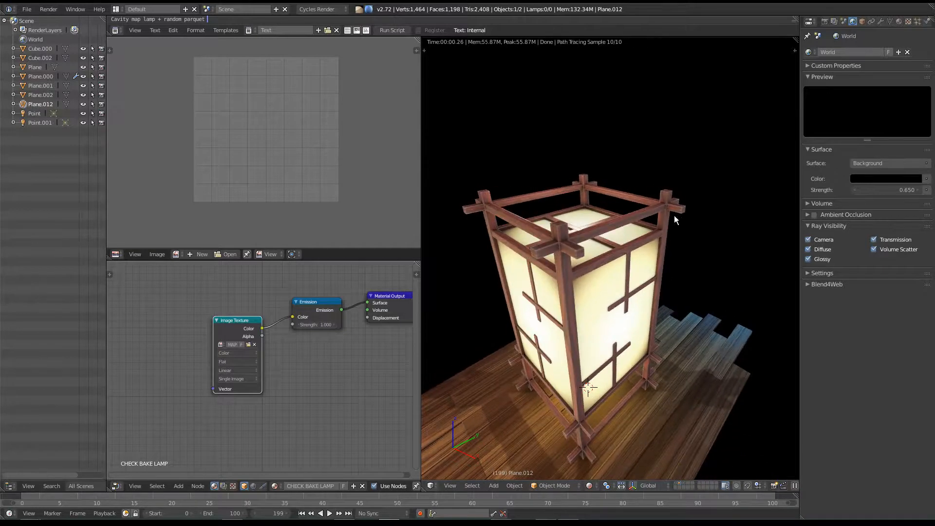
{"action": "middle_click_drag", "start_coordinate": [606, 435], "coordinate": [574, 406]}
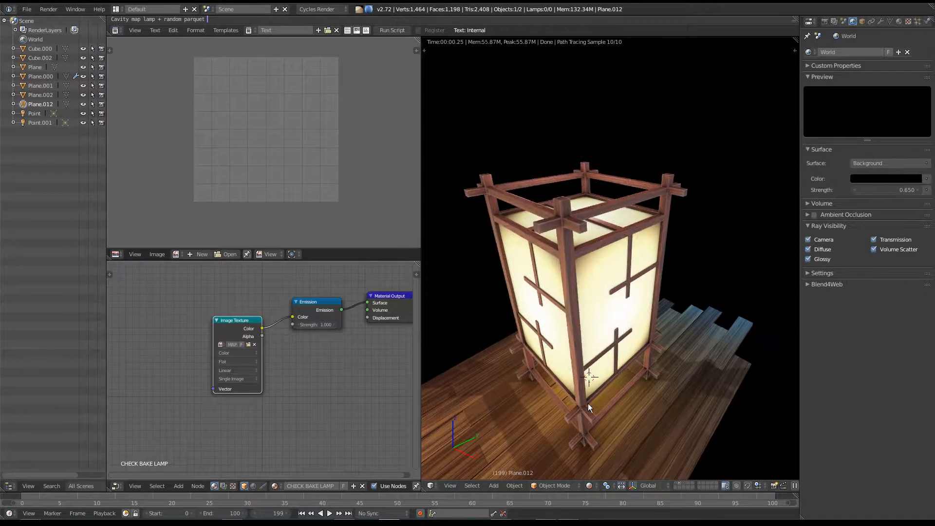
{"action": "middle_click_drag", "start_coordinate": [610, 371], "coordinate": [650, 328]}
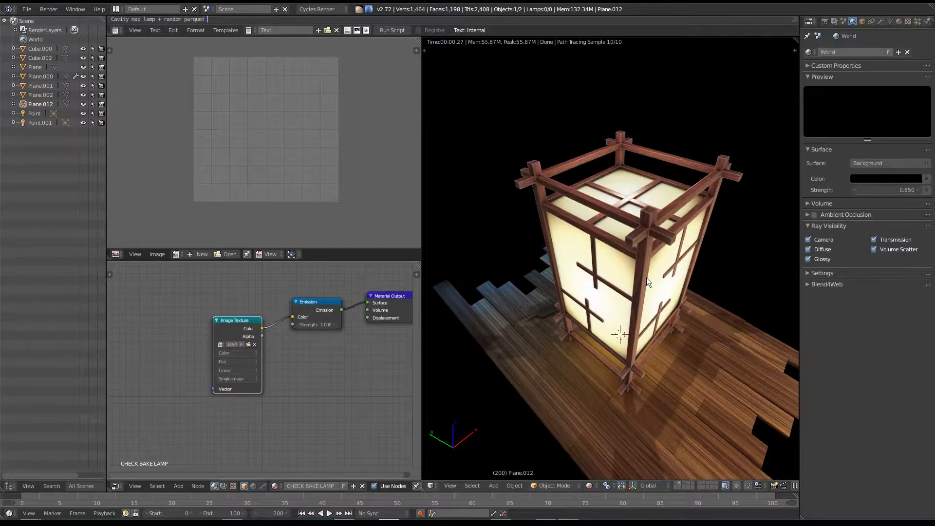
{"action": "key", "text": "shift+z"}
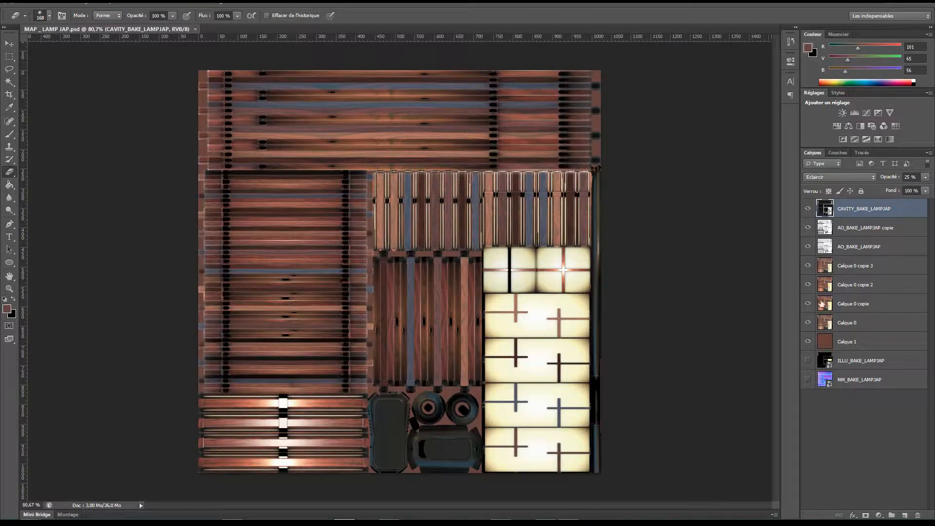
Back in Photoshop, group the layers from CAVITY_BAKE_LAMPJAP down to Calque 1 and name the group MAP BEAUTY.
{"action": "left_click", "coordinate": [849, 342], "text": "shift"}
{"action": "key", "text": "ctrl+g"}
{"action": "double_click", "coordinate": [847, 205]}
{"action": "type", "text": "MAP BEAUTY"}
{"action": "key", "text": "Return"}
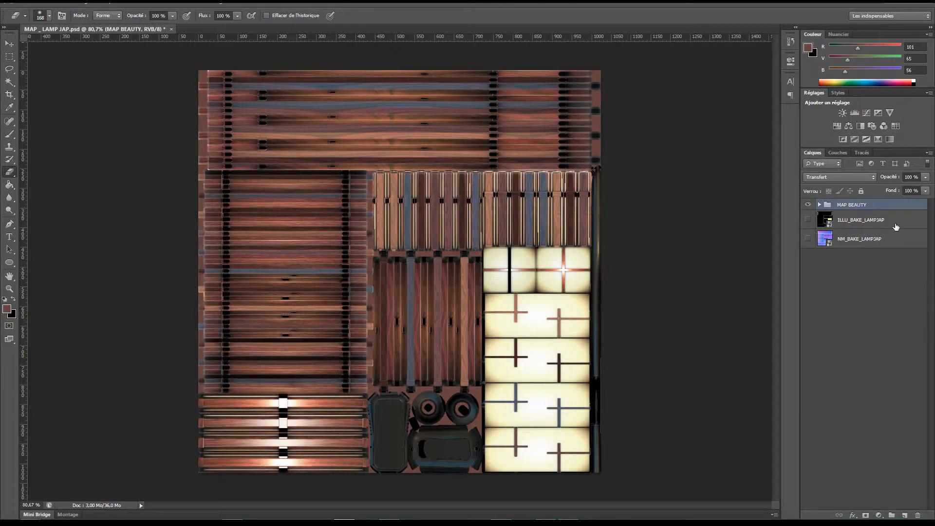
Duplicate the MAP BEAUTY group and merge the copy into a single layer.
{"action": "key", "text": "ctrl+v"}
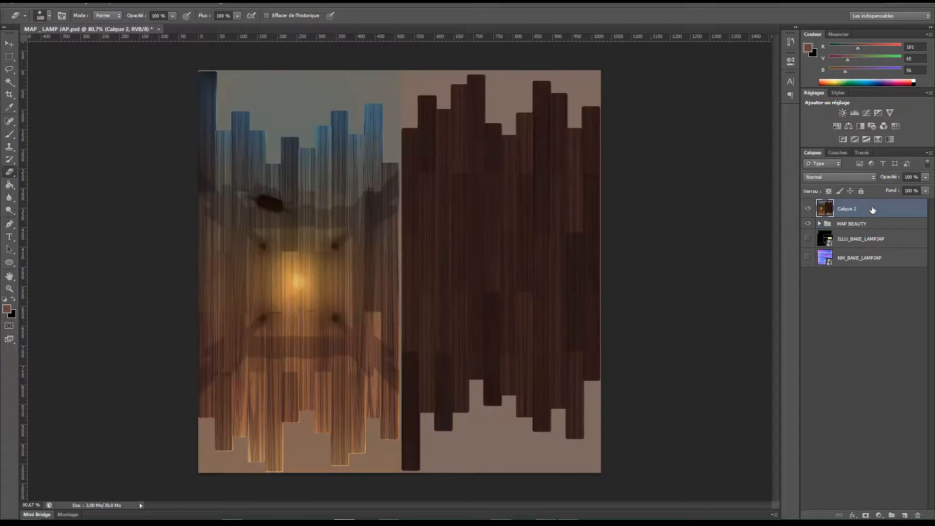
{"action": "key", "text": "Delete"}
{"action": "right_click", "coordinate": [852, 207]}
{"action": "left_click", "coordinate": [847, 225]}
{"action": "key", "text": "Return"}
{"action": "key", "text": "ctrl+e"}
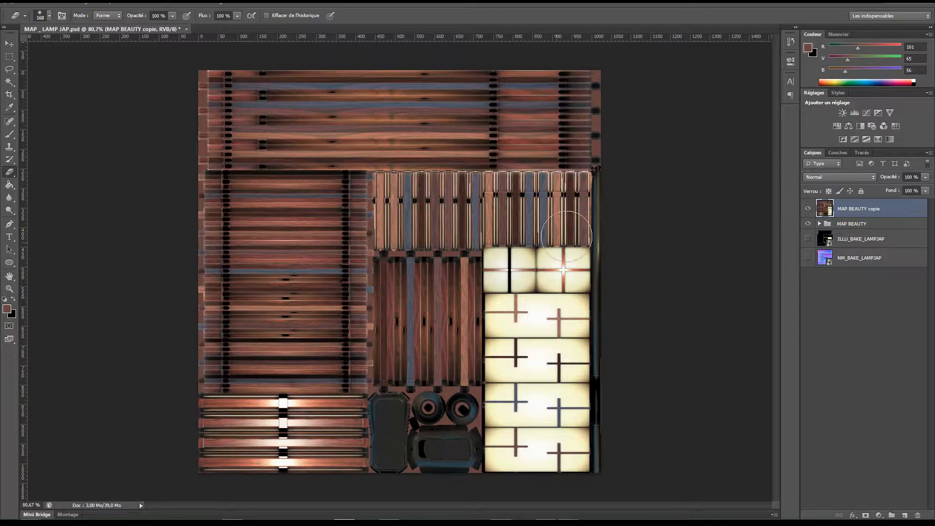
Try overlaying a duplicate of MAP BEAUTY copie in Incrustation blend mode at 15% opacity, and delete the duplicate.
{"action": "key", "text": "ctrl+shift+n"}
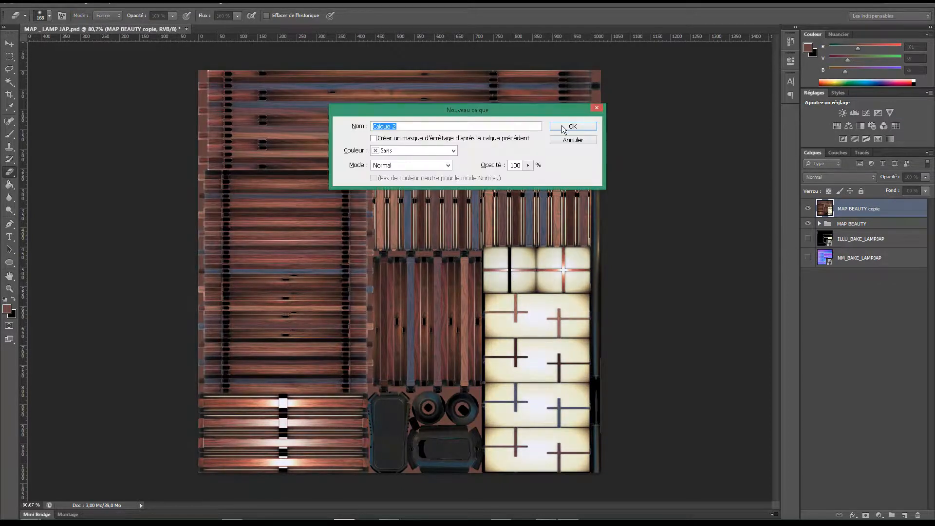
{"action": "left_click", "coordinate": [571, 140]}
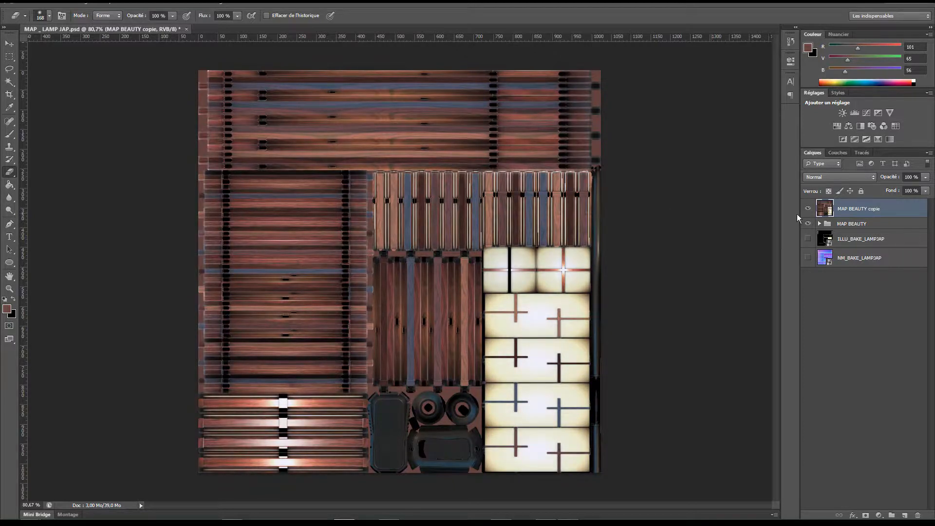
{"action": "right_click", "coordinate": [898, 209]}
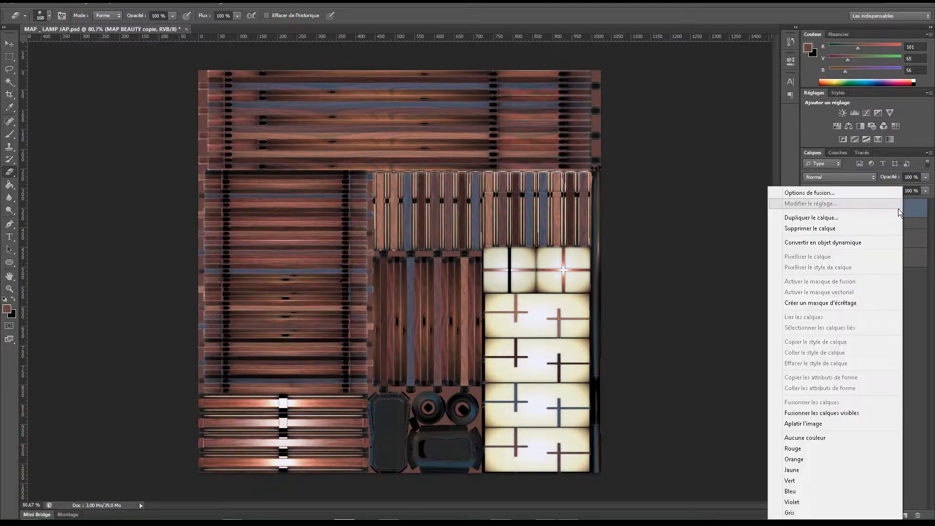
{"action": "left_click", "coordinate": [843, 218]}
{"action": "key", "text": "Return"}
{"action": "left_click", "coordinate": [842, 181]}
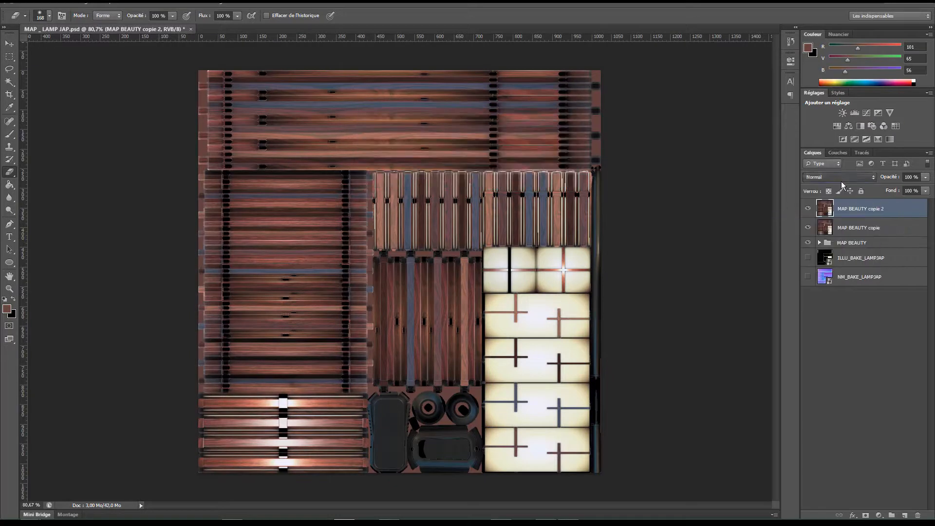
{"action": "scroll", "coordinate": [839, 179], "scroll_direction": "down", "scroll_amount": 8}
{"action": "scroll", "coordinate": [837, 183], "scroll_direction": "down", "scroll_amount": 3}
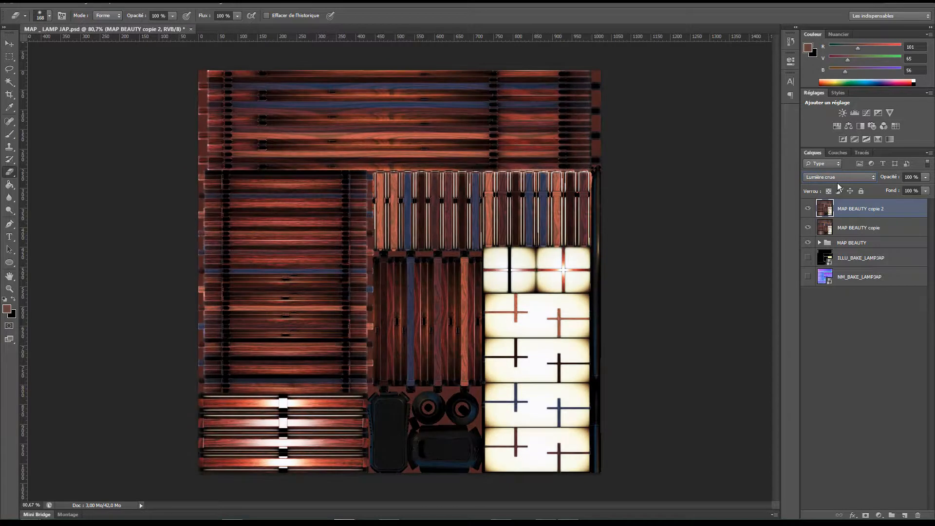
{"action": "scroll", "coordinate": [839, 188], "scroll_direction": "up", "scroll_amount": 2}
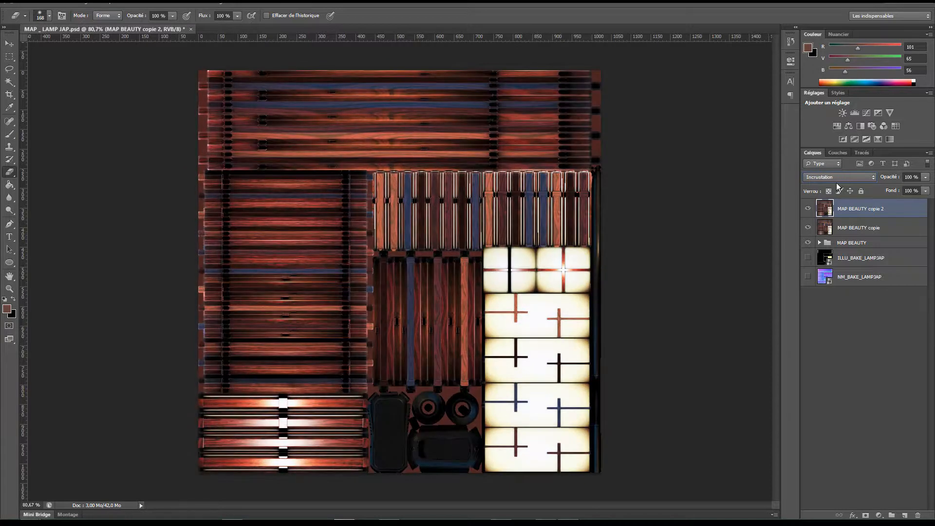
{"action": "double_click", "coordinate": [902, 211]}
{"action": "type", "text": "15e"}
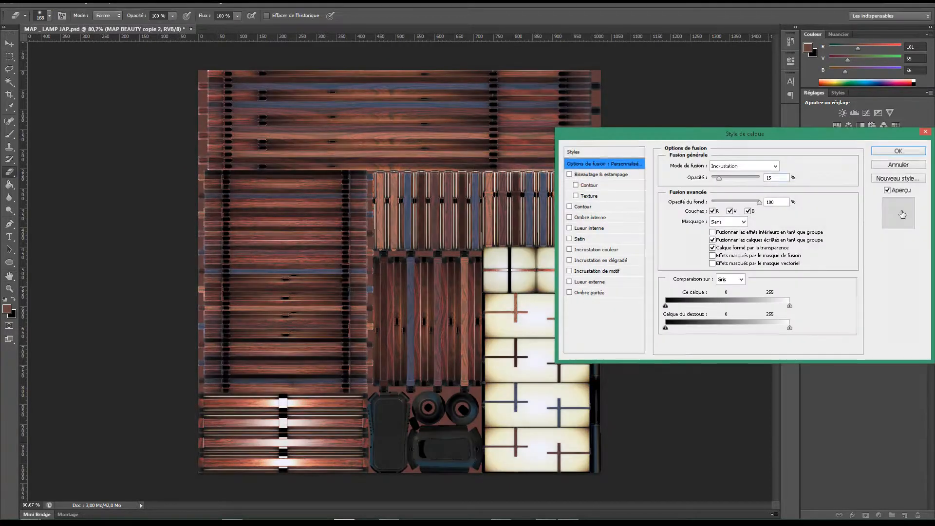
{"action": "key", "text": "Return"}
{"action": "key", "text": "Delete"}
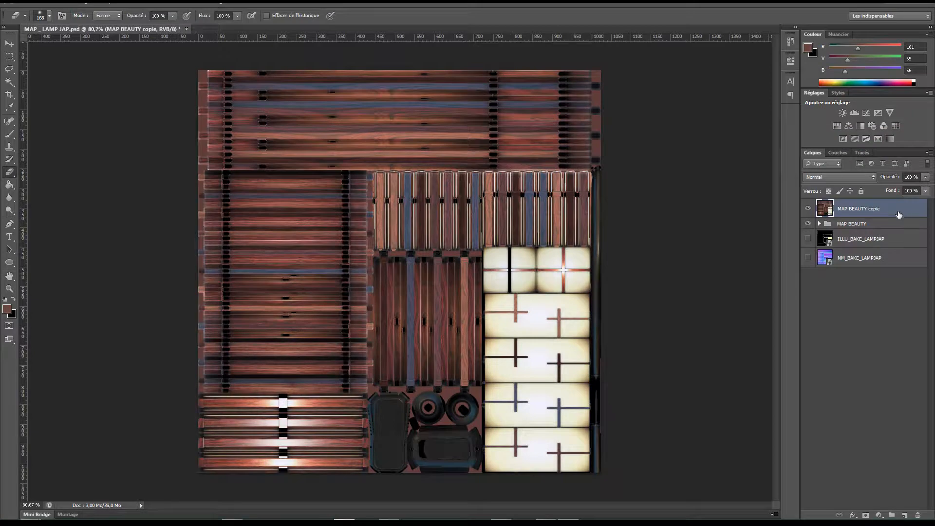
Start a Selective Color correction on MAP BEAUTY copie and adjust the reds' cyan and magenta, with yellow at 25% and black at 5%.
{"action": "left_click", "coordinate": [109, 1]}
{"action": "mouse_move", "coordinate": [83, 2]}
{"action": "mouse_move", "coordinate": [91, 24]}
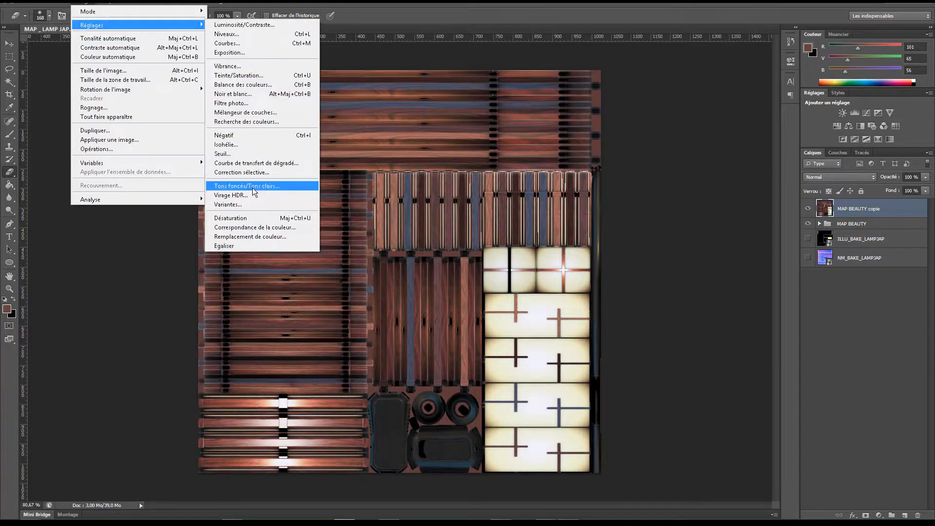
{"action": "left_click", "coordinate": [251, 173]}
{"action": "mouse_move", "coordinate": [686, 116]}
{"action": "left_mouse_down"}
{"action": "mouse_move", "coordinate": [661, 117]}
{"action": "mouse_move", "coordinate": [679, 121]}
{"action": "left_mouse_up"}
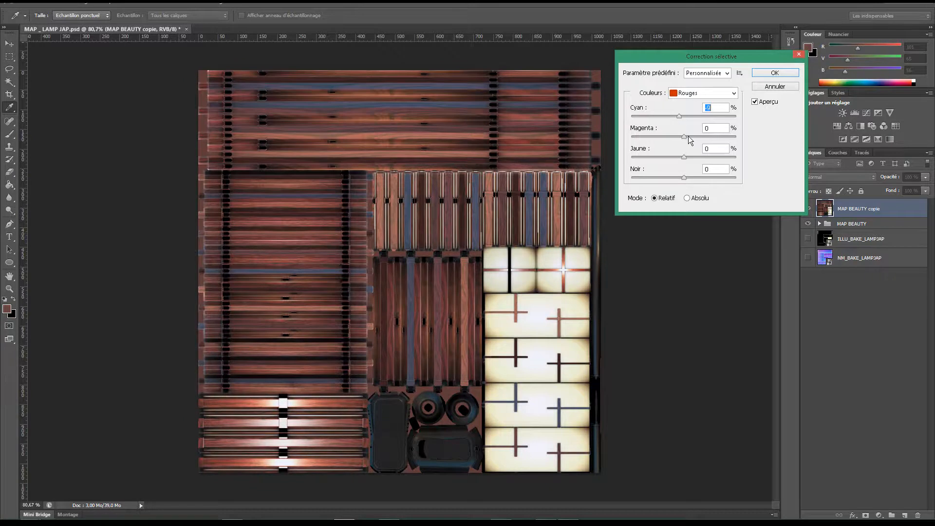
{"action": "type", "text": "5"}
{"action": "mouse_move", "coordinate": [692, 132]}
{"action": "left_mouse_down"}
{"action": "mouse_move", "coordinate": [671, 131]}
{"action": "mouse_move", "coordinate": [691, 131]}
{"action": "left_mouse_up"}
{"action": "left_click_drag", "start_coordinate": [692, 156], "coordinate": [717, 157]}
{"action": "left_click_drag", "start_coordinate": [655, 161], "coordinate": [692, 162]}
{"action": "type", "text": "25"}
{"action": "mouse_move", "coordinate": [685, 178]}
{"action": "left_mouse_down"}
{"action": "mouse_move", "coordinate": [665, 177]}
{"action": "mouse_move", "coordinate": [702, 180]}
{"action": "left_mouse_up"}
{"action": "type", "text": "5"}
For the yellows, set cyan to -100%, magenta to -100%, yellow to +100% and black to -25%.
{"action": "left_click", "coordinate": [706, 93]}
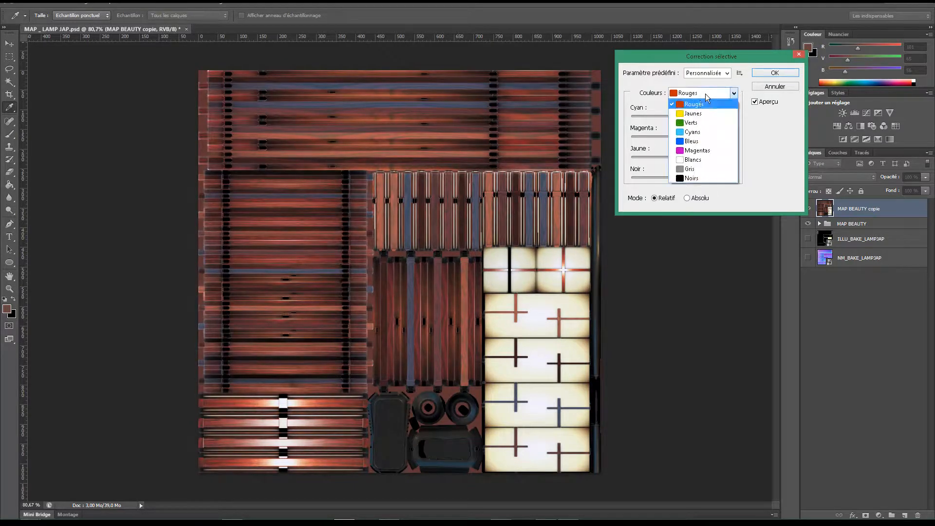
{"action": "left_click", "coordinate": [692, 114]}
{"action": "left_click_drag", "start_coordinate": [686, 115], "coordinate": [611, 108]}
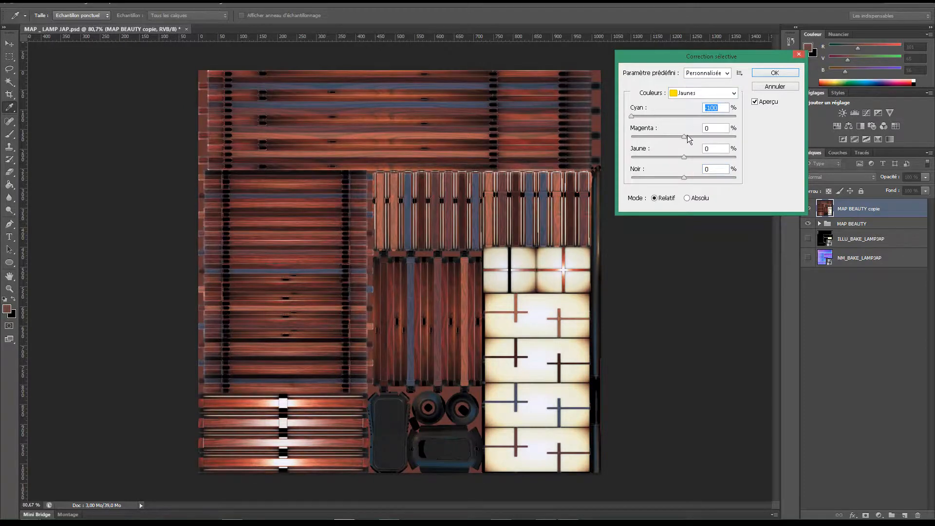
{"action": "left_click_drag", "start_coordinate": [736, 137], "coordinate": [625, 151]}
{"action": "left_click_drag", "start_coordinate": [681, 158], "coordinate": [788, 163]}
{"action": "left_click_drag", "start_coordinate": [682, 177], "coordinate": [659, 178]}
{"action": "type", "text": "-25"}
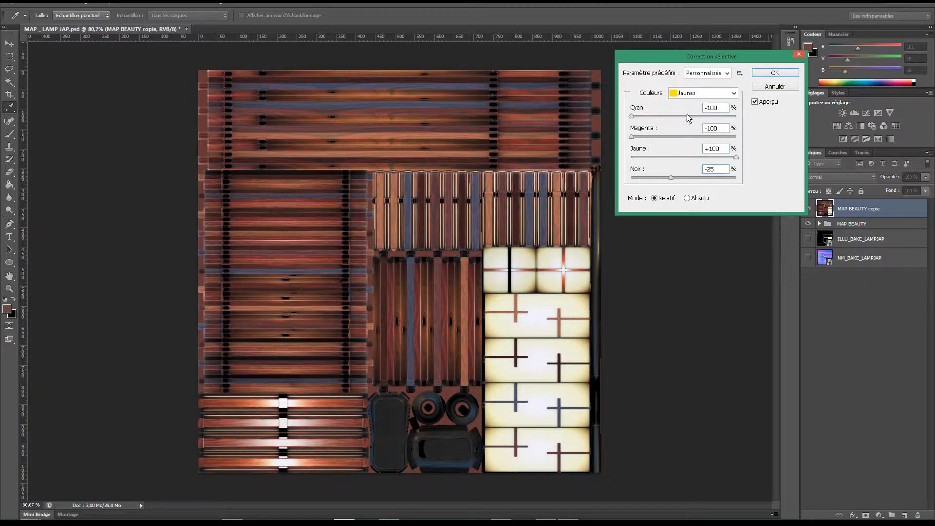
Set the blues to cyan +100%, magenta -15%, yellow -50% and black -25%, apply the correction, and save the document.
{"action": "left_click", "coordinate": [696, 93]}
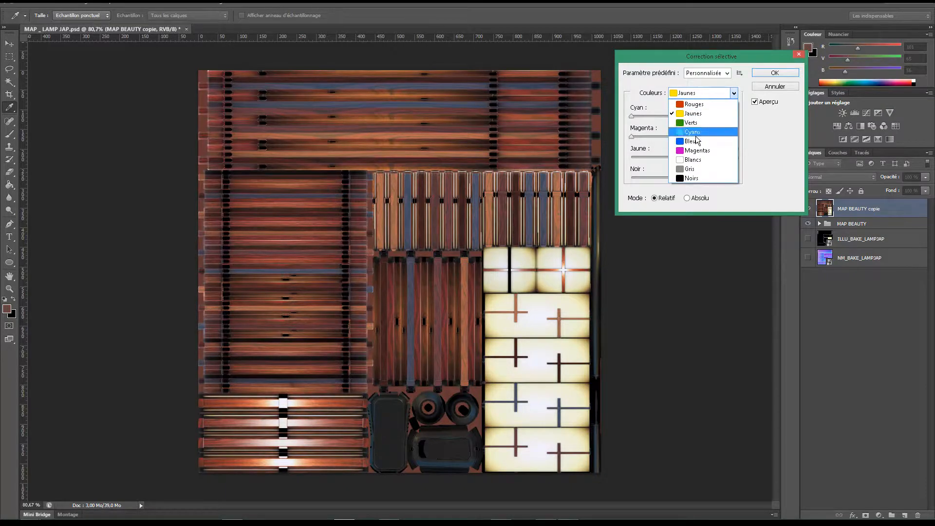
{"action": "left_click", "coordinate": [695, 142]}
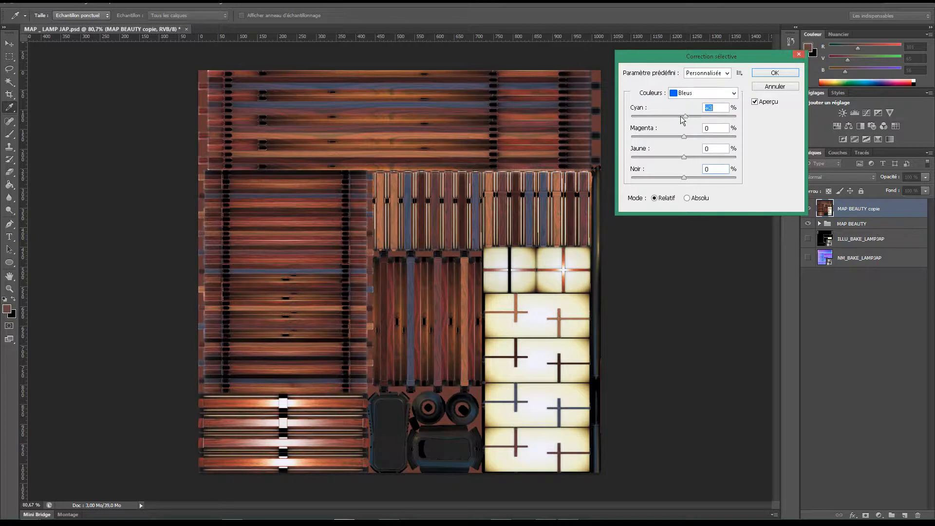
{"action": "left_click_drag", "start_coordinate": [635, 118], "coordinate": [766, 127]}
{"action": "left_click", "coordinate": [687, 137]}
{"action": "type", "text": "-15"}
{"action": "left_click_drag", "start_coordinate": [687, 156], "coordinate": [749, 162]}
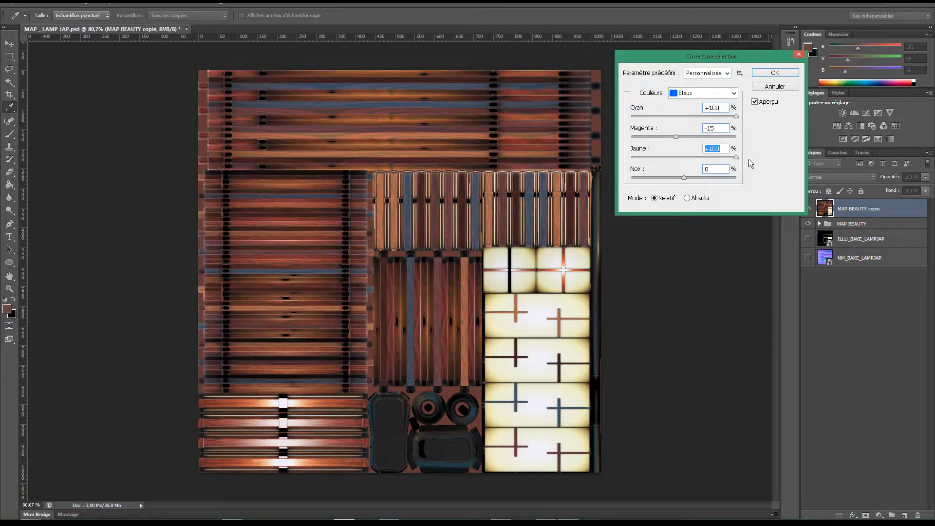
{"action": "left_click_drag", "start_coordinate": [631, 157], "coordinate": [689, 169]}
{"action": "type", "text": "-50"}
{"action": "left_click_drag", "start_coordinate": [733, 179], "coordinate": [674, 179]}
{"action": "type", "text": "-25"}
{"action": "key", "text": "Return"}
{"action": "key", "text": "e"}
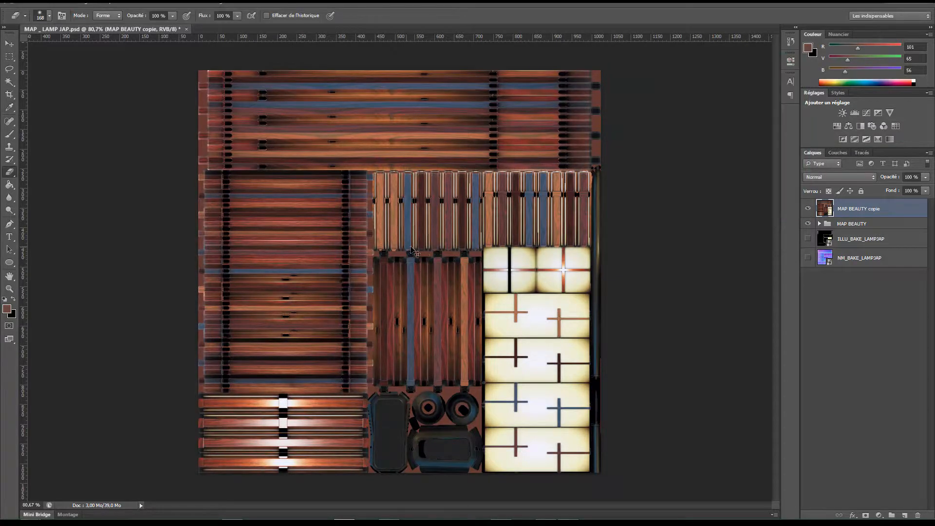
{"action": "key", "text": "ctrl+s"}
In Blender, refresh the rendered viewport and orbit around the lamp to check the corrected wood colors.
{"action": "key", "text": "alt+Tab"}
{"action": "mouse_move", "coordinate": [554, 240]}
{"action": "middle_mouse_down"}
{"action": "mouse_move", "coordinate": [575, 232]}
{"action": "mouse_move", "coordinate": [641, 250]}
{"action": "mouse_move", "coordinate": [589, 264]}
{"action": "mouse_move", "coordinate": [708, 244]}
{"action": "mouse_move", "coordinate": [569, 246]}
{"action": "mouse_move", "coordinate": [647, 251]}
{"action": "mouse_move", "coordinate": [621, 260]}
{"action": "mouse_move", "coordinate": [596, 241]}
{"action": "mouse_move", "coordinate": [574, 275]}
{"action": "mouse_move", "coordinate": [653, 233]}
{"action": "mouse_move", "coordinate": [598, 249]}
{"action": "mouse_move", "coordinate": [600, 280]}
{"action": "mouse_move", "coordinate": [565, 233]}
{"action": "mouse_move", "coordinate": [584, 308]}
{"action": "middle_mouse_up"}
{"action": "key", "text": "shift+z"}
{"action": "key", "text": "Right"}
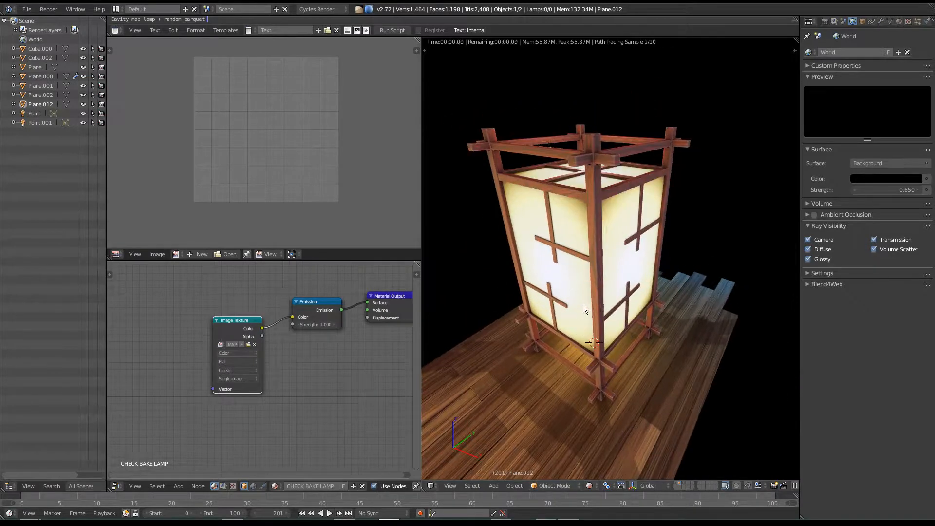
{"action": "middle_click_drag", "start_coordinate": [603, 275], "coordinate": [505, 192]}
{"action": "middle_click_drag", "start_coordinate": [592, 293], "coordinate": [600, 254]}
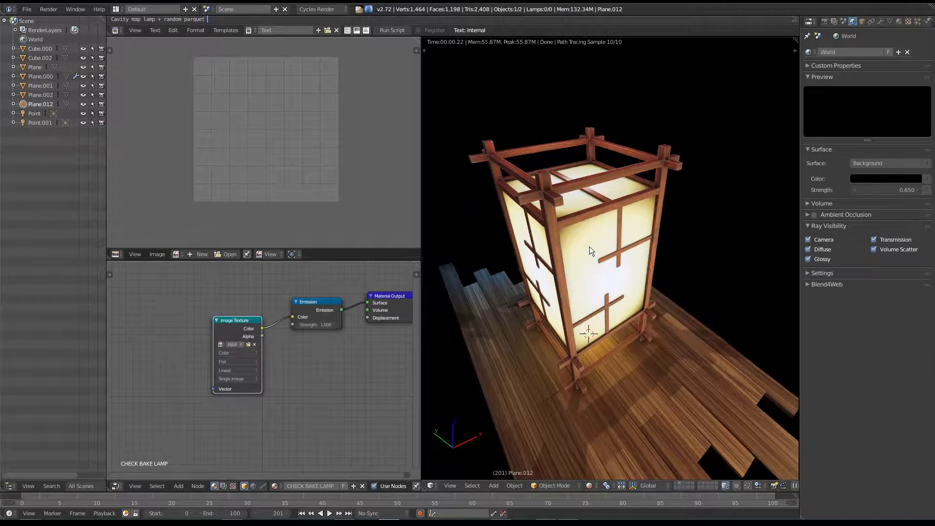
{"action": "key", "text": "shift+z"}
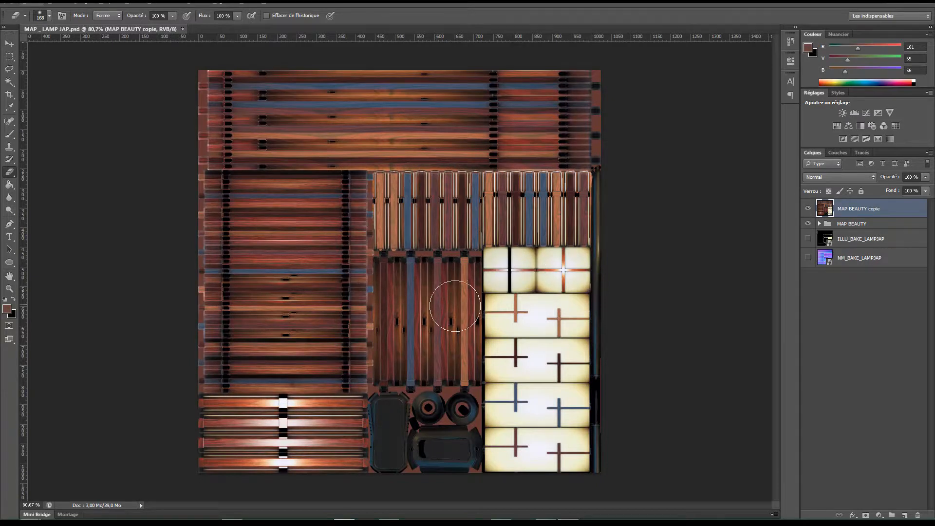
Back in Photoshop, examine the color-corrected texture's wood planks, paper panels and dark lamp parts up close.
{"action": "scroll", "coordinate": [458, 371], "scroll_direction": "up", "scroll_amount": 3, "text": "alt"}
{"action": "scroll", "coordinate": [476, 378], "scroll_direction": "right", "scroll_amount": 3, "text": "ctrl"}
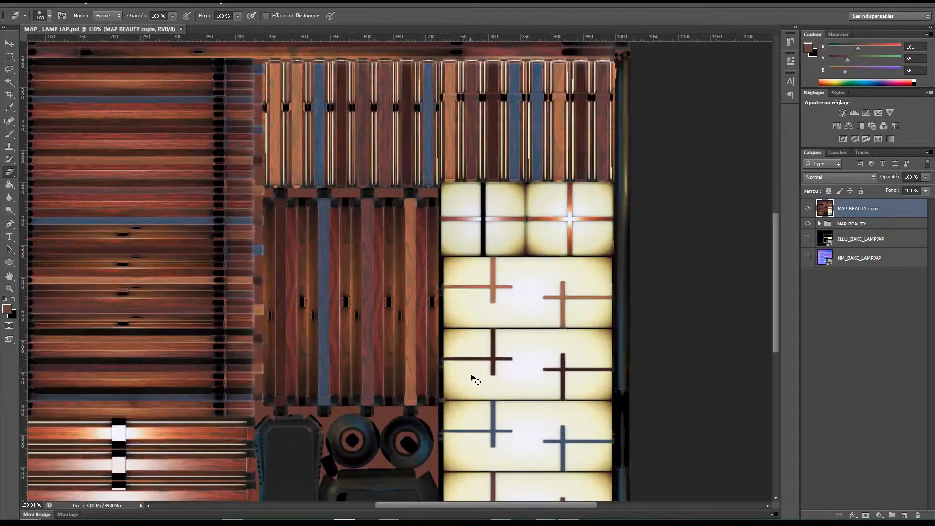
{"action": "scroll", "coordinate": [480, 356], "scroll_direction": "down", "scroll_amount": 5}
{"action": "scroll", "coordinate": [480, 370], "scroll_direction": "up", "scroll_amount": 2}
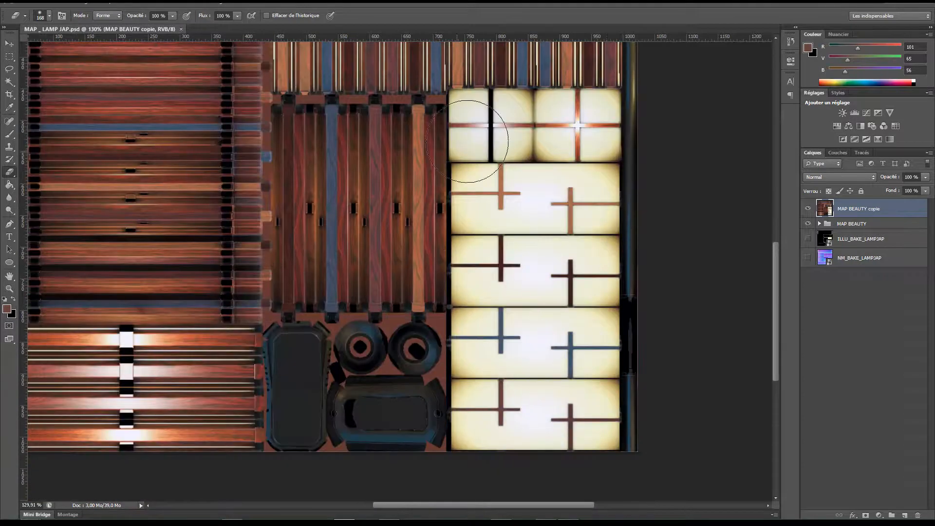
{"action": "scroll", "coordinate": [473, 233], "scroll_direction": "down", "scroll_amount": 2, "text": "alt"}
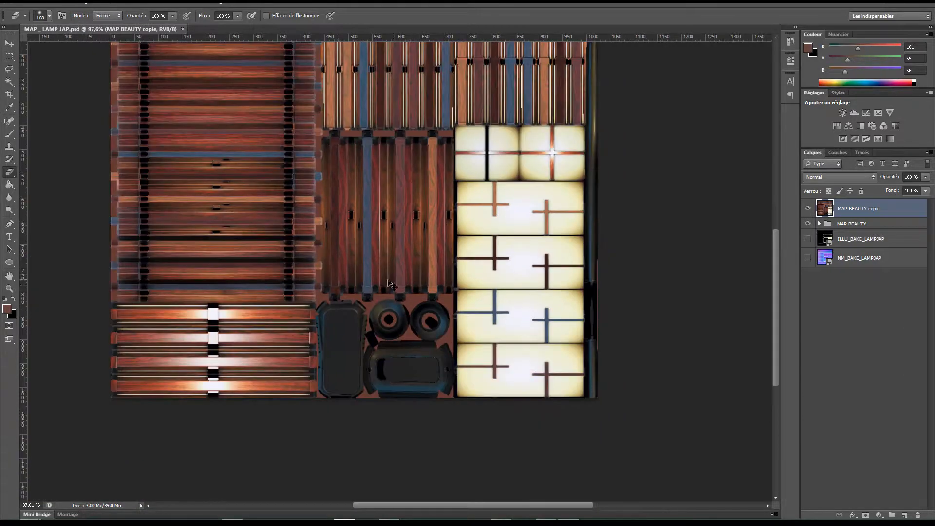
{"action": "scroll", "coordinate": [409, 281], "scroll_direction": "left", "scroll_amount": 2, "text": "ctrl"}
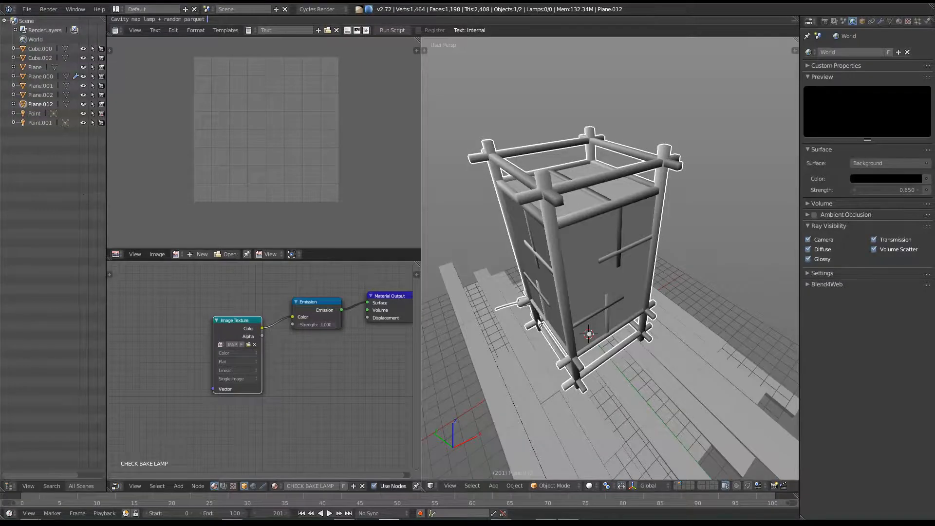
In Blender, examine the lamp's foot switch and power cable up close in the rendered viewport.
{"action": "scroll", "coordinate": [538, 322], "scroll_direction": "up", "scroll_amount": 5}
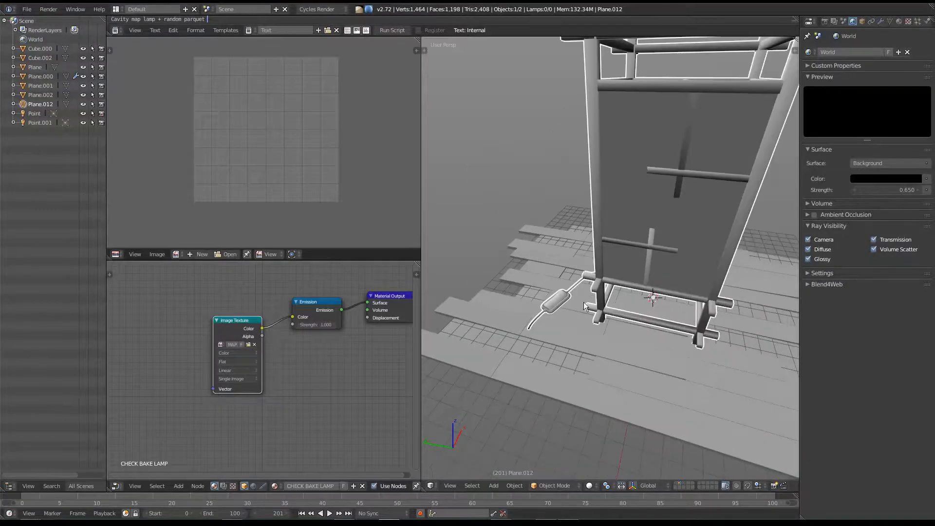
{"action": "key", "text": "shift+z"}
{"action": "scroll", "coordinate": [545, 306], "scroll_direction": "up", "scroll_amount": 6}
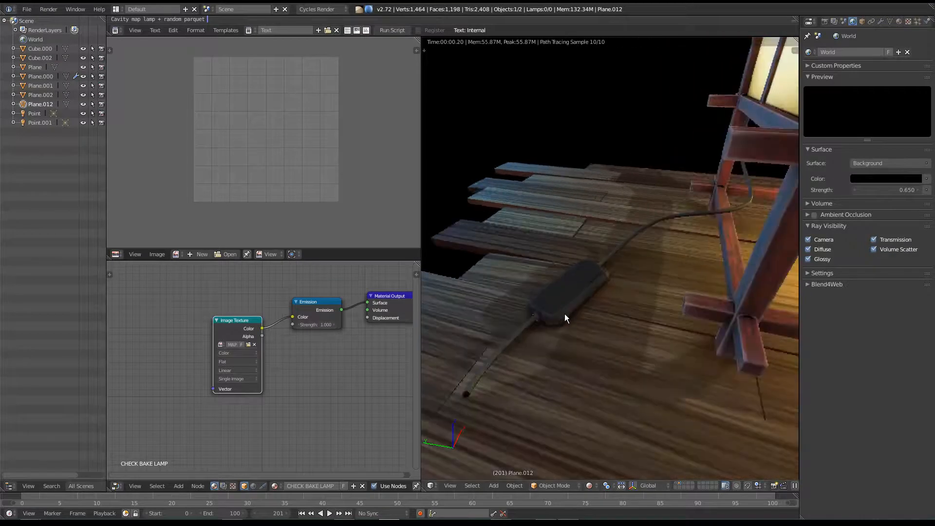
{"action": "mouse_move", "coordinate": [560, 317]}
{"action": "middle_mouse_down"}
{"action": "mouse_move", "coordinate": [599, 314]}
{"action": "mouse_move", "coordinate": [620, 325]}
{"action": "mouse_move", "coordinate": [599, 239]}
{"action": "middle_mouse_up"}
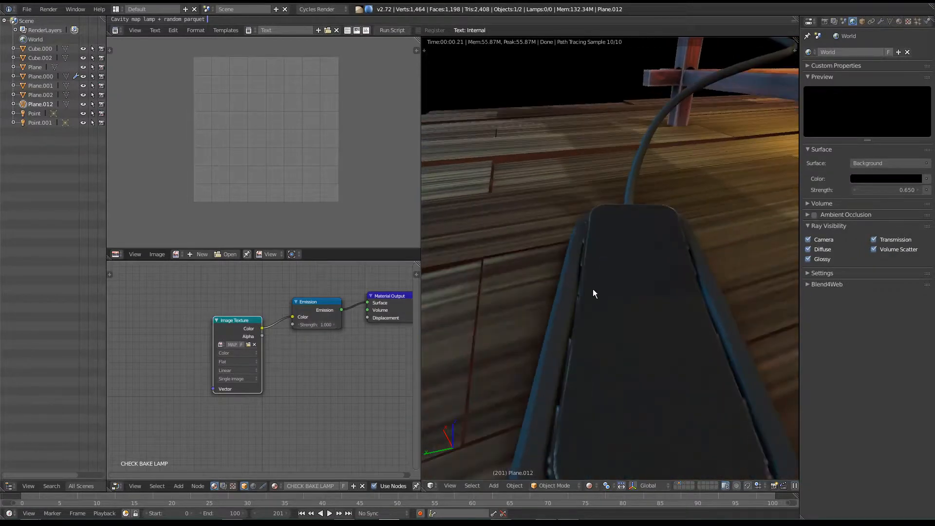
{"action": "middle_click_drag", "start_coordinate": [591, 311], "coordinate": [586, 286], "text": "shift"}
{"action": "middle_click_drag", "start_coordinate": [585, 357], "coordinate": [574, 327]}
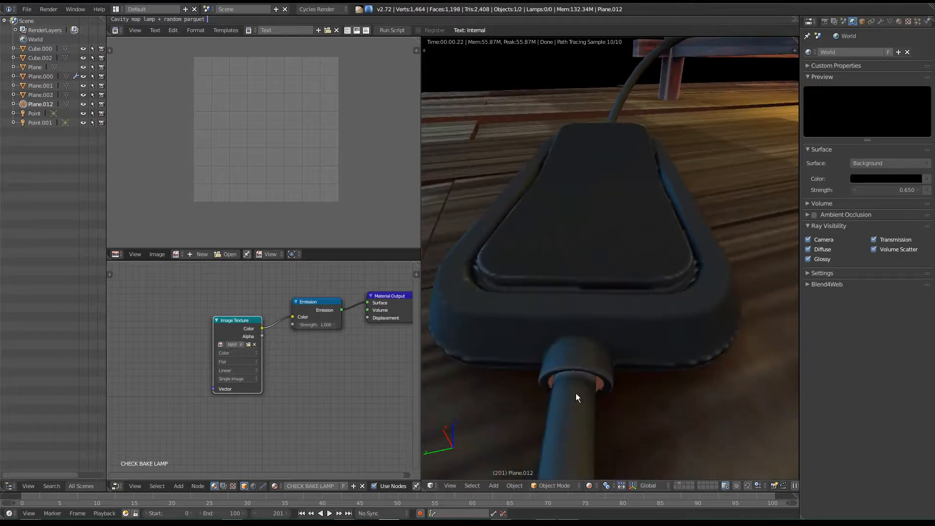
{"action": "middle_click_drag", "start_coordinate": [580, 376], "coordinate": [589, 300]}
{"action": "middle_click_drag", "start_coordinate": [673, 314], "coordinate": [614, 296]}
{"action": "middle_click_drag", "start_coordinate": [669, 220], "coordinate": [587, 276]}
{"action": "key", "text": "shift+z"}
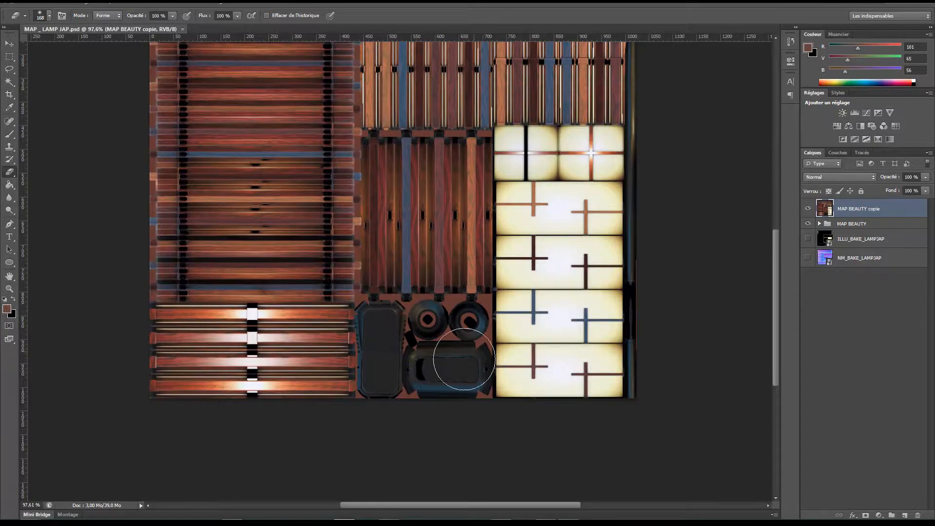
Back in Photoshop, add a new empty layer above MAP BEAUTY copie for retouching the dark switch parts.
{"action": "scroll", "coordinate": [396, 376], "scroll_direction": "up", "scroll_amount": 3, "text": "alt"}
{"action": "scroll", "coordinate": [422, 364], "scroll_direction": "up", "scroll_amount": 2, "text": "alt"}
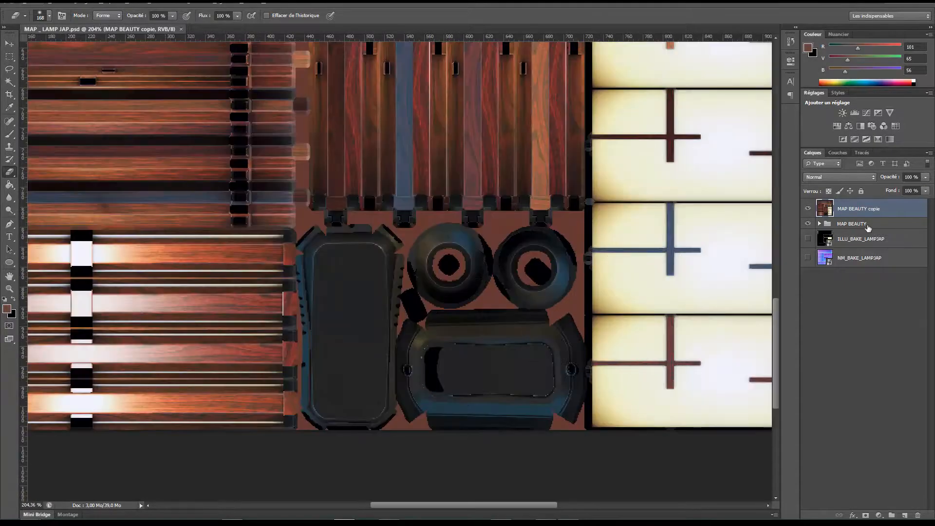
{"action": "scroll", "coordinate": [543, 271], "scroll_direction": "up", "scroll_amount": 4, "text": "alt"}
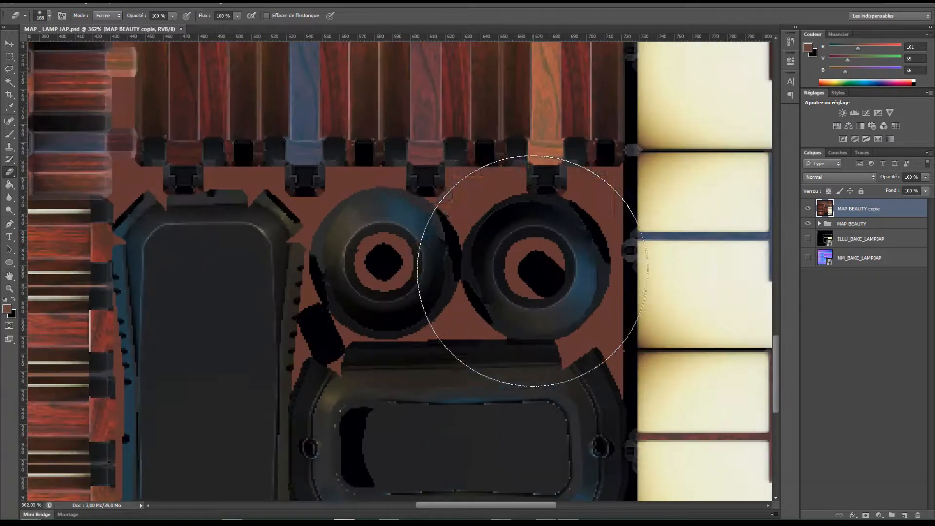
{"action": "key", "text": "ctrl+shift+n"}
{"action": "key", "text": "Return"}
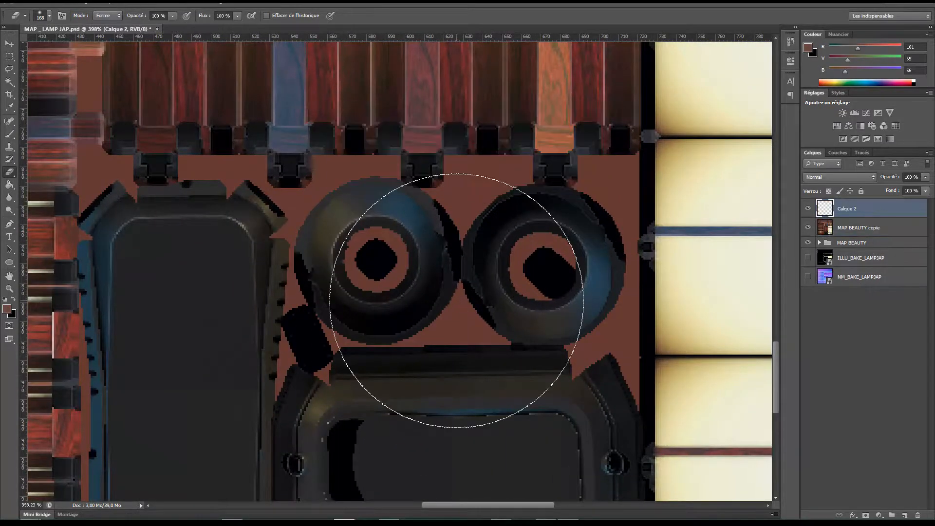
Paint over the centres of the two round switch pieces with a 41 px brush in the sampled near-black (RGB 23, 21, 21).
{"action": "key", "text": "b"}
{"action": "mouse_move", "coordinate": [497, 306]}
{"action": "right_mouse_down", "text": "alt"}
{"action": "mouse_move", "coordinate": [167, 246]}
{"action": "mouse_move", "coordinate": [320, 261]}
{"action": "right_mouse_up", "text": "alt"}
{"action": "right_click", "coordinate": [359, 266]}
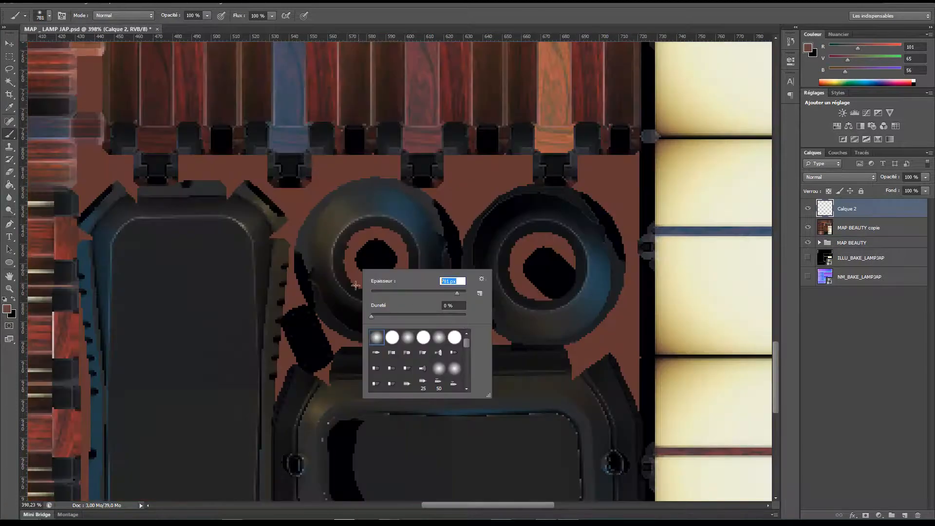
{"action": "mouse_move", "coordinate": [374, 255]}
{"action": "right_mouse_down", "text": "alt"}
{"action": "mouse_move", "coordinate": [363, 253]}
{"action": "mouse_move", "coordinate": [388, 261]}
{"action": "right_mouse_up", "text": "alt"}
{"action": "left_click", "coordinate": [366, 227], "text": "alt"}
{"action": "right_click", "coordinate": [380, 261]}
{"action": "left_click", "coordinate": [377, 259]}
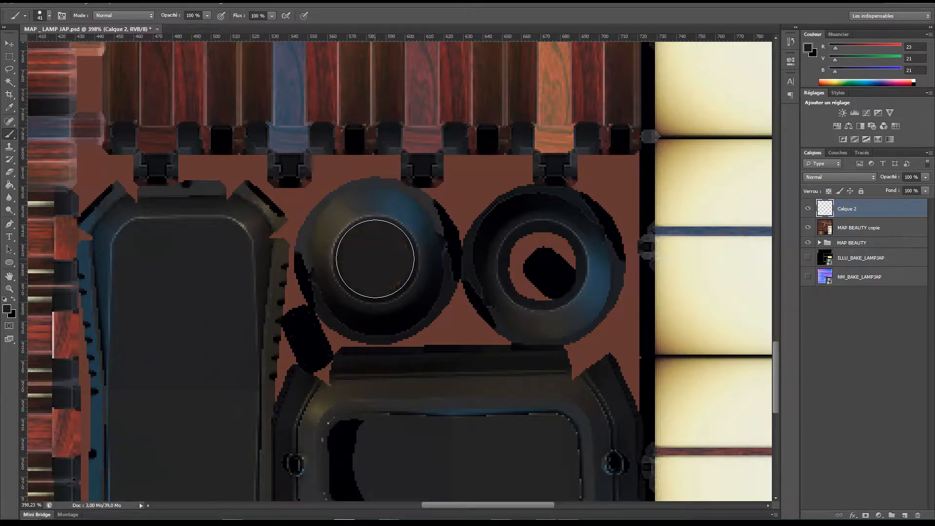
{"action": "left_click", "coordinate": [543, 266]}
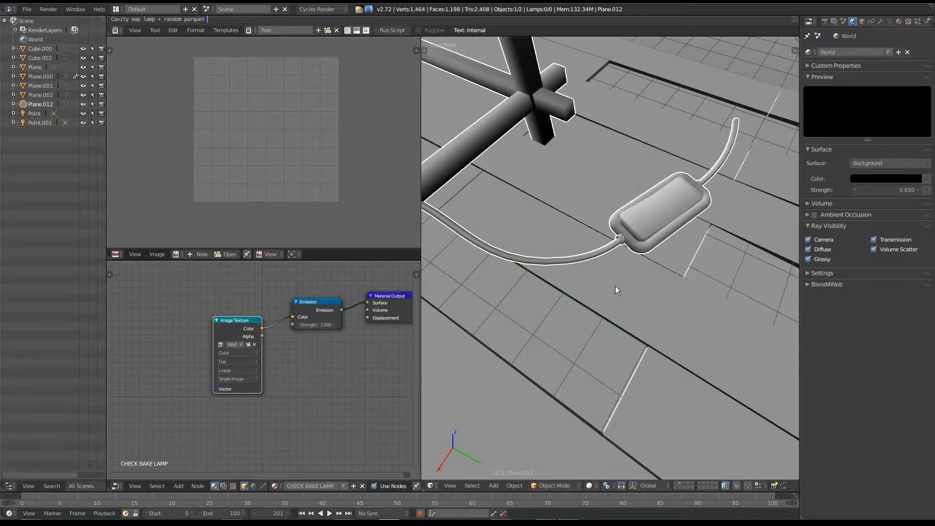
In Blender, inspect the retouched switch, the cable and the whole lamp from several angles in the rendered viewport.
{"action": "middle_click_drag", "start_coordinate": [615, 287], "coordinate": [629, 265]}
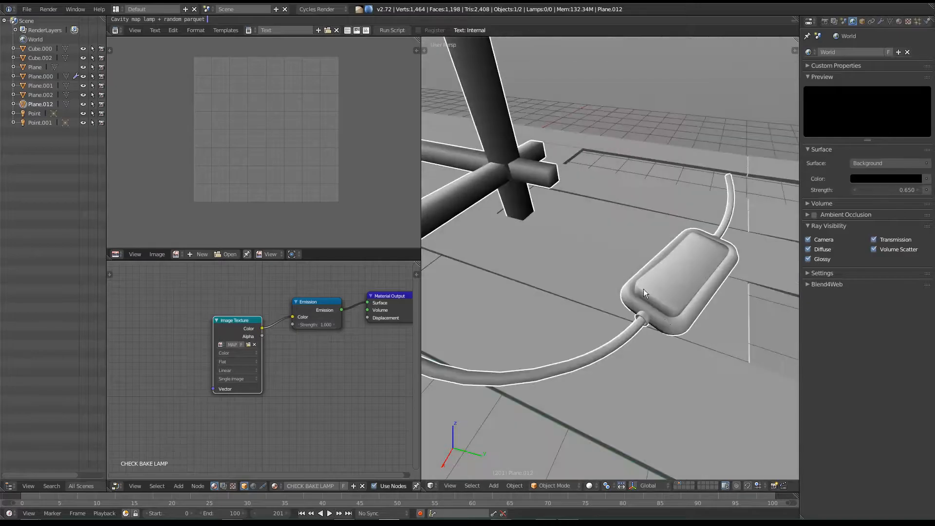
{"action": "key", "text": "shift+z"}
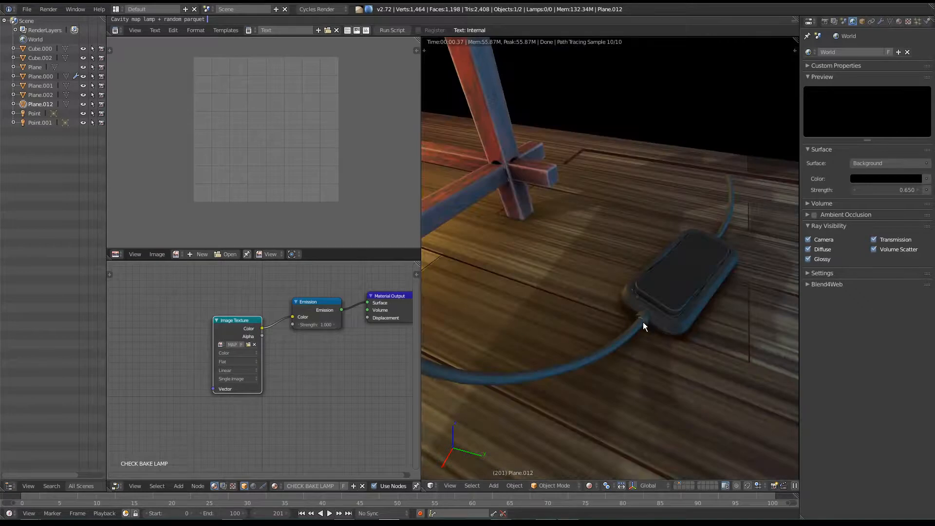
{"action": "middle_click_drag", "start_coordinate": [675, 334], "coordinate": [603, 309]}
{"action": "scroll", "coordinate": [589, 364], "scroll_direction": "down", "scroll_amount": 2}
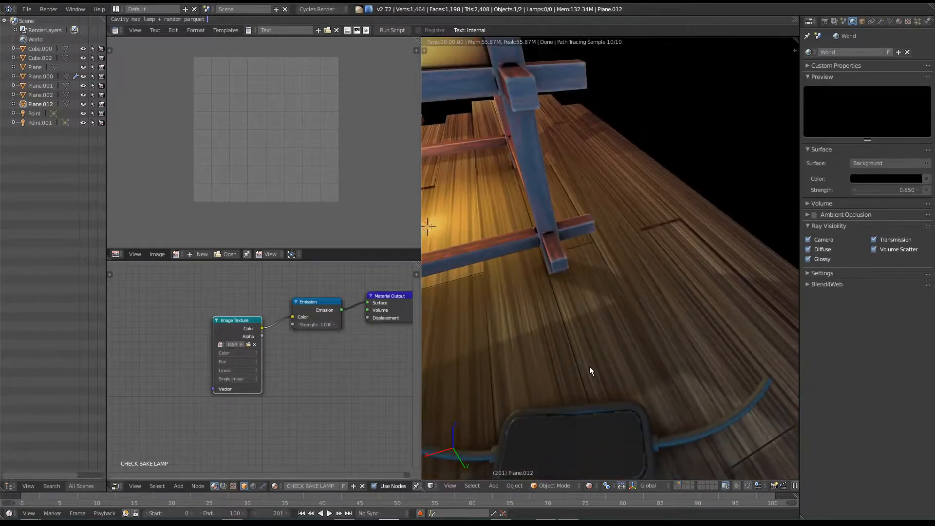
{"action": "scroll", "coordinate": [589, 366], "scroll_direction": "down", "scroll_amount": 2}
{"action": "middle_click_drag", "start_coordinate": [587, 423], "coordinate": [627, 373]}
{"action": "scroll", "coordinate": [647, 405], "scroll_direction": "up", "scroll_amount": 4}
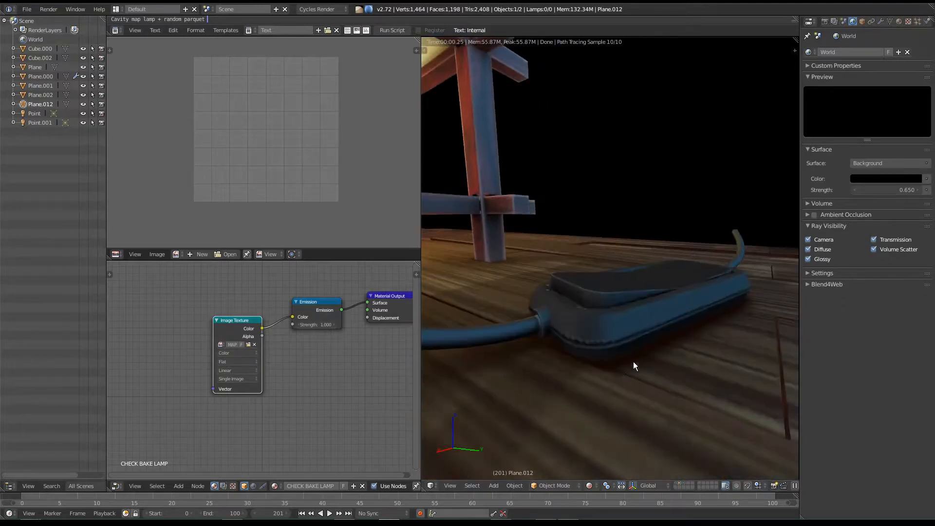
{"action": "scroll", "coordinate": [636, 360], "scroll_direction": "up", "scroll_amount": 3}
{"action": "scroll", "coordinate": [639, 358], "scroll_direction": "down", "scroll_amount": 3}
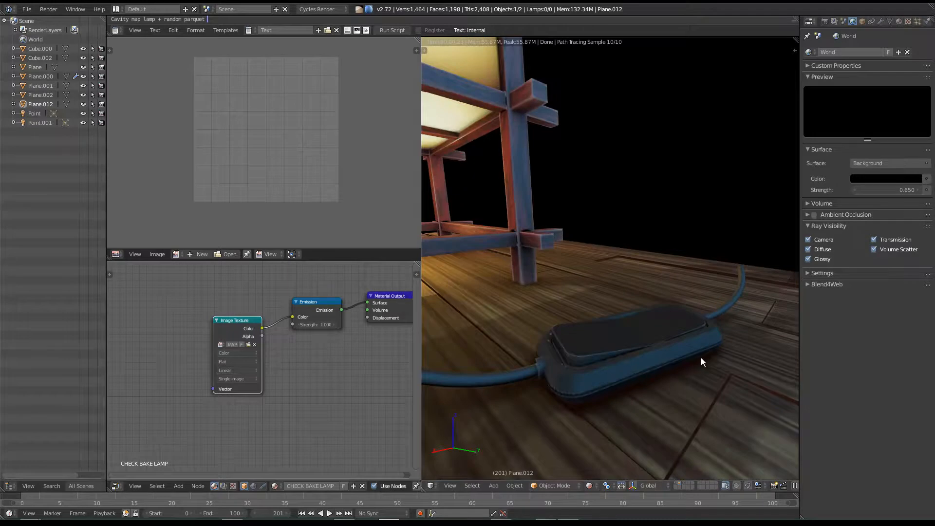
{"action": "middle_click_drag", "start_coordinate": [681, 363], "coordinate": [588, 386]}
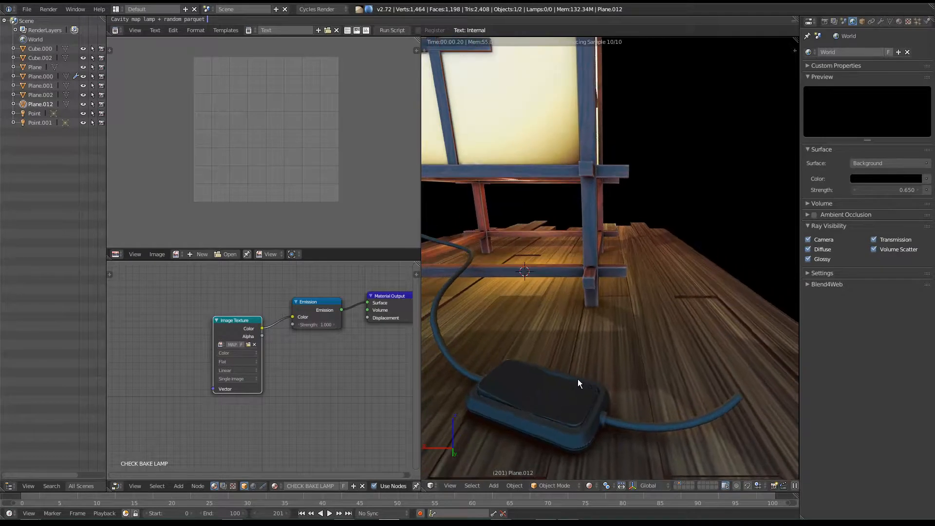
{"action": "mouse_move", "coordinate": [581, 317]}
{"action": "middle_mouse_down"}
{"action": "mouse_move", "coordinate": [583, 291]}
{"action": "mouse_move", "coordinate": [544, 289]}
{"action": "mouse_move", "coordinate": [586, 283]}
{"action": "mouse_move", "coordinate": [588, 349]}
{"action": "mouse_move", "coordinate": [643, 324]}
{"action": "mouse_move", "coordinate": [626, 287]}
{"action": "mouse_move", "coordinate": [596, 319]}
{"action": "mouse_move", "coordinate": [659, 312]}
{"action": "mouse_move", "coordinate": [622, 347]}
{"action": "mouse_move", "coordinate": [681, 336]}
{"action": "mouse_move", "coordinate": [589, 372]}
{"action": "mouse_move", "coordinate": [599, 312]}
{"action": "mouse_move", "coordinate": [600, 321]}
{"action": "middle_mouse_up"}
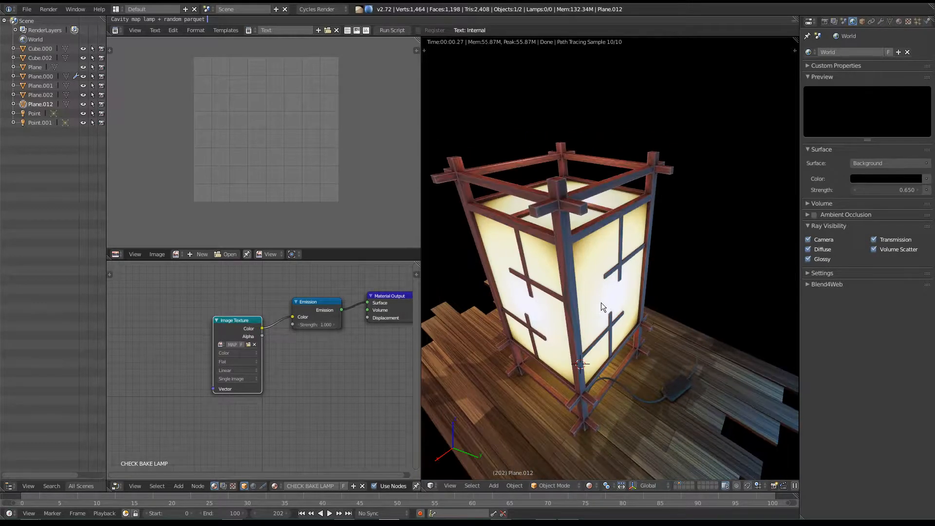
{"action": "key", "text": "shift+z"}
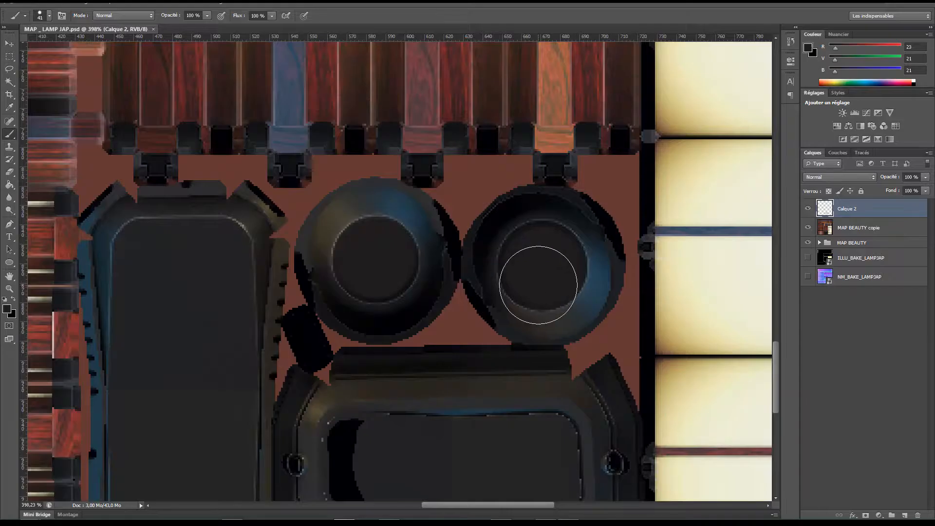
In Photoshop, hide the two upper layers, compare the texture with and without CAVITY_BAKE_LAMPJAP in the MAP BEAUTY group, and show everything again.
{"action": "scroll", "coordinate": [539, 278], "scroll_direction": "down", "scroll_amount": 2, "text": "alt"}
{"action": "scroll", "coordinate": [556, 287], "scroll_direction": "down", "scroll_amount": 1, "text": "alt"}
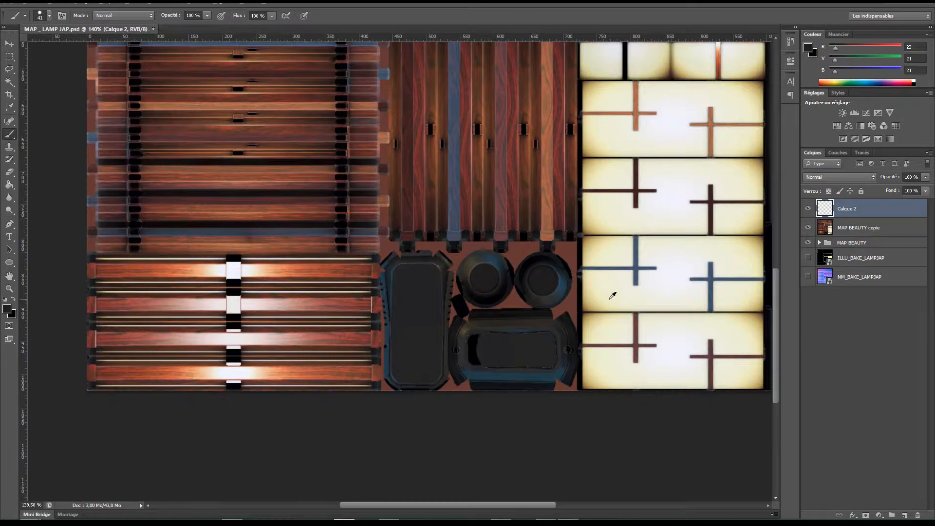
{"action": "scroll", "coordinate": [583, 310], "scroll_direction": "up", "scroll_amount": 9, "text": "alt"}
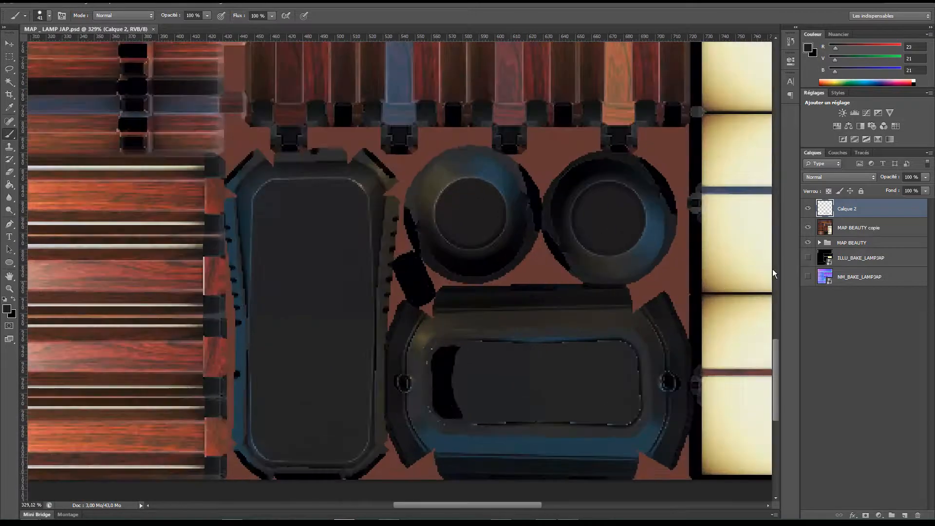
{"action": "left_click", "coordinate": [808, 227]}
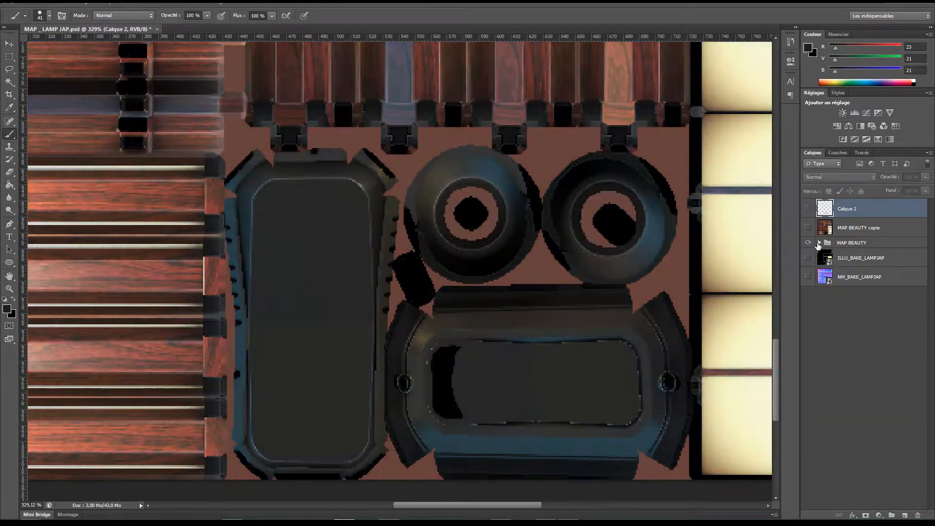
{"action": "left_click", "coordinate": [819, 243]}
{"action": "left_click", "coordinate": [808, 258]}
{"action": "left_click", "coordinate": [807, 260]}
{"action": "left_click", "coordinate": [808, 260]}
{"action": "left_click", "coordinate": [807, 260]}
{"action": "left_click", "coordinate": [806, 259]}
{"action": "left_click", "coordinate": [806, 261]}
{"action": "left_click", "coordinate": [806, 261]}
{"action": "left_click", "coordinate": [806, 260]}
{"action": "left_click", "coordinate": [807, 259]}
{"action": "left_click", "coordinate": [828, 242]}
{"action": "left_click", "coordinate": [808, 209]}
{"action": "left_click", "coordinate": [808, 228]}
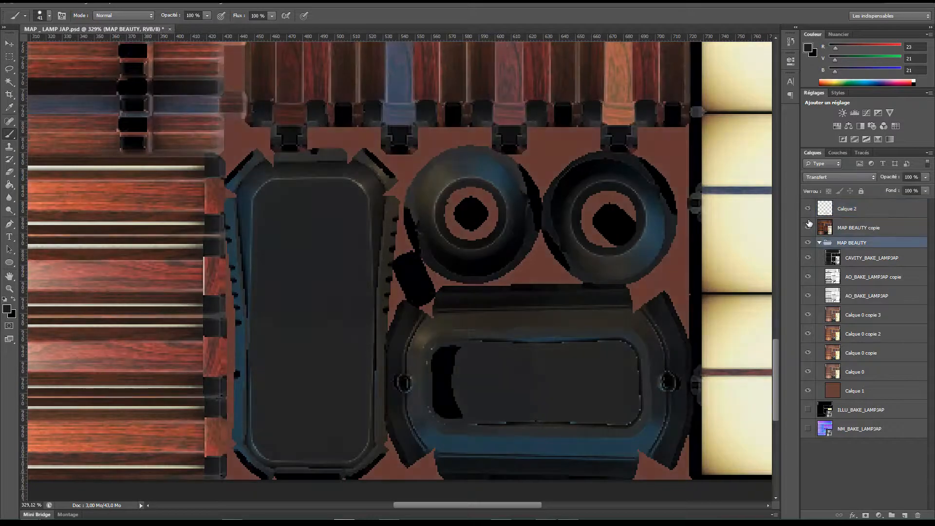
{"action": "left_click", "coordinate": [819, 243]}
Duplicate Calque 2, MAP BEAUTY copie and the MAP BEAUTY group together, and merge the duplicates into one layer.
{"action": "left_click", "coordinate": [857, 211], "text": "shift"}
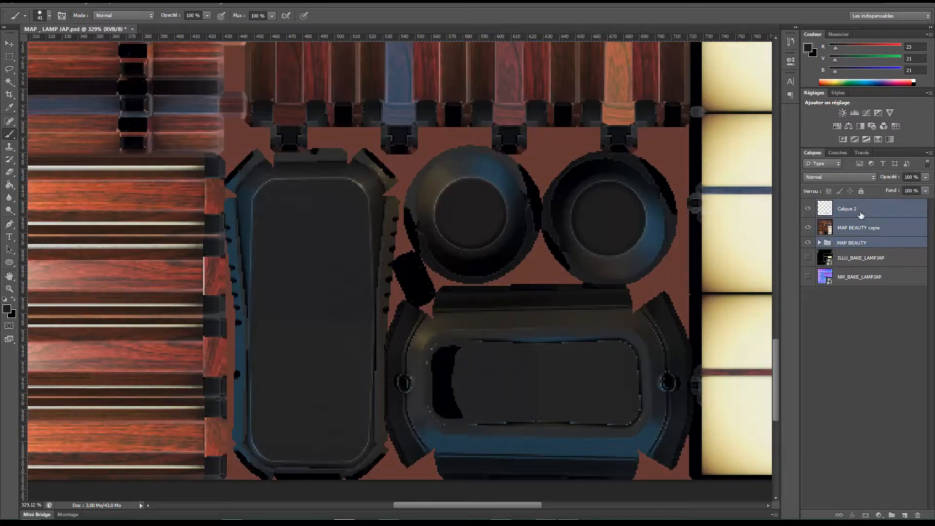
{"action": "right_click", "coordinate": [867, 215]}
{"action": "left_click", "coordinate": [805, 218]}
{"action": "key", "text": "Return"}
{"action": "key", "text": "ctrl+e"}
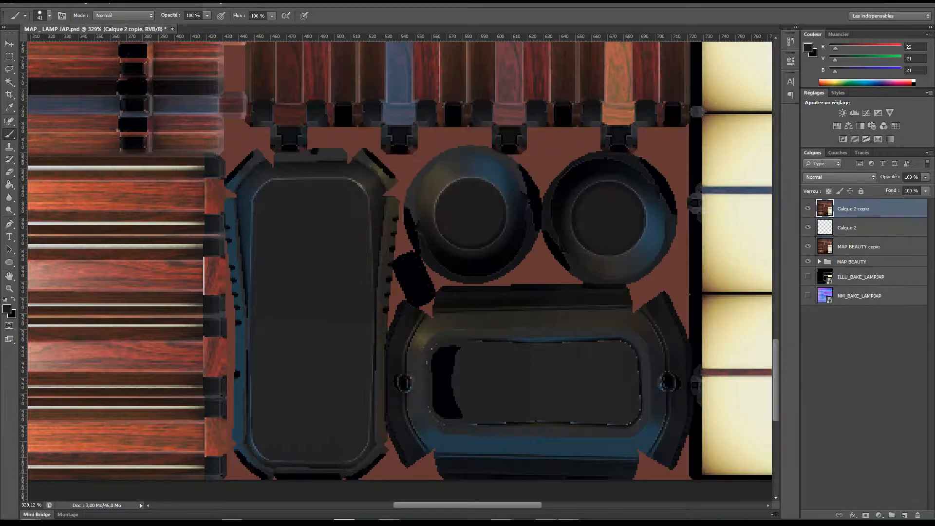
Sharpen the merged texture layer by reapplying the last filter, Plus net, and save the document.
{"action": "left_click", "coordinate": [186, 3]}
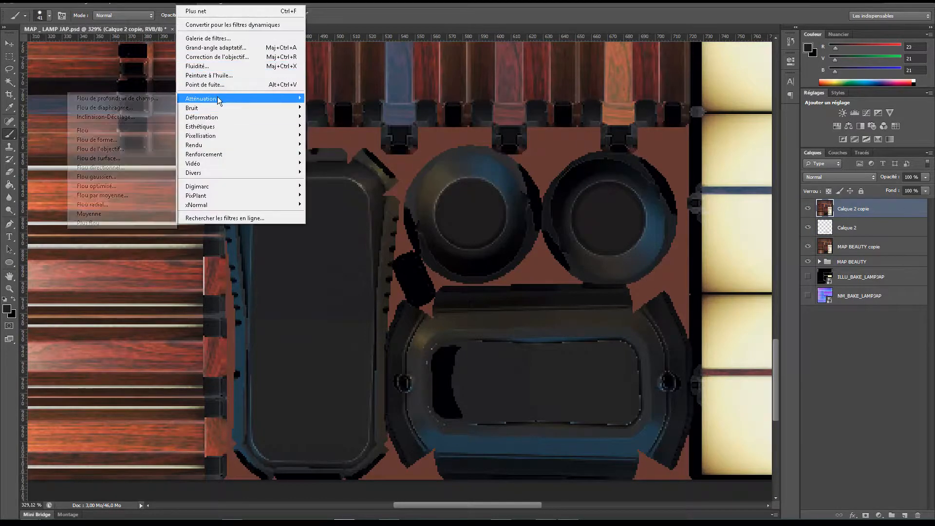
{"action": "left_click", "coordinate": [210, 11]}
{"action": "key", "text": "ctrl+s"}
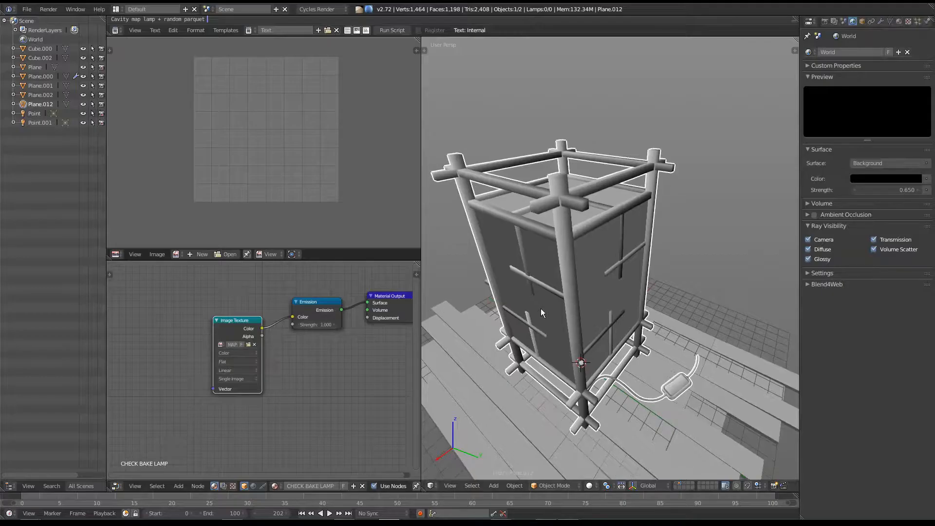
In Blender, check the sharpened texture on the lamp by orbiting around it in the rendered viewport.
{"action": "key", "text": "shift+z"}
{"action": "middle_click_drag", "start_coordinate": [572, 335], "coordinate": [614, 413]}
{"action": "scroll", "coordinate": [615, 341], "scroll_direction": "down", "scroll_amount": 4}
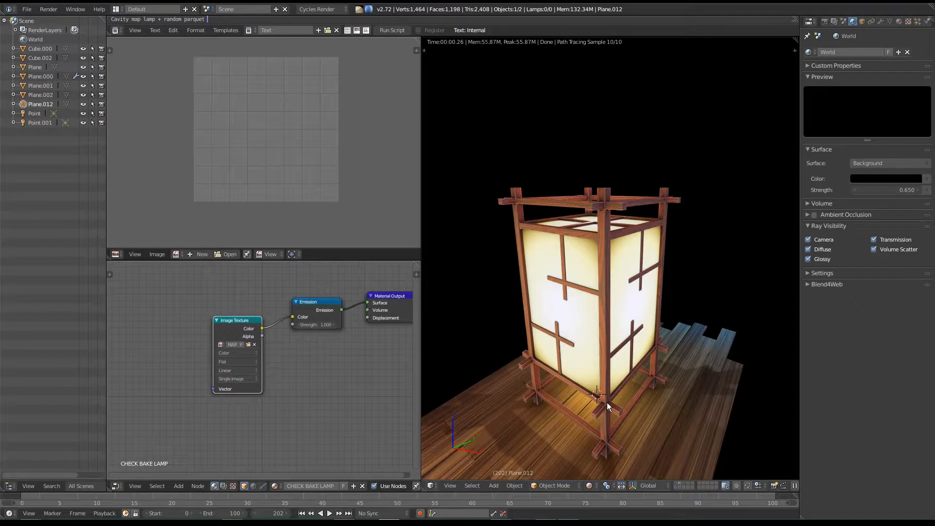
{"action": "middle_click_drag", "start_coordinate": [603, 292], "coordinate": [580, 328]}
{"action": "scroll", "coordinate": [609, 344], "scroll_direction": "up", "scroll_amount": 1}
{"action": "scroll", "coordinate": [609, 345], "scroll_direction": "up", "scroll_amount": 2}
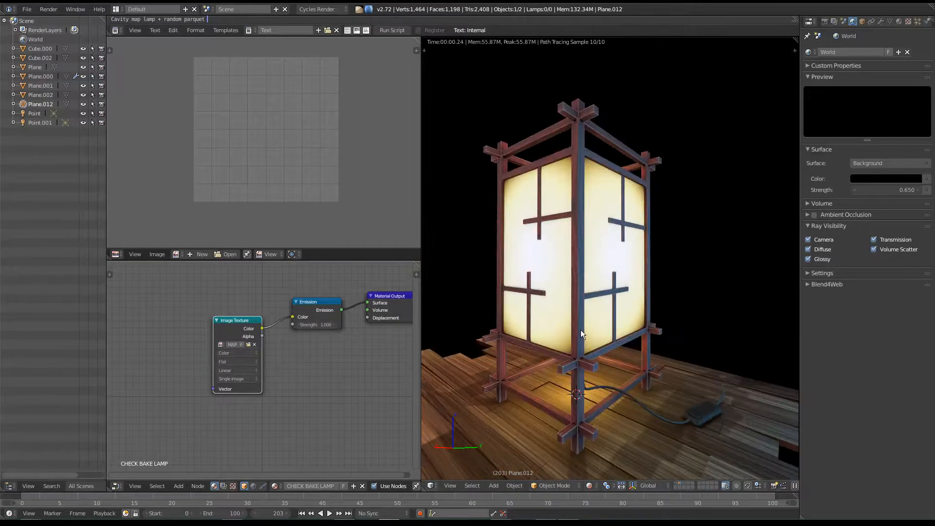
{"action": "middle_click_drag", "start_coordinate": [589, 366], "coordinate": [580, 415]}
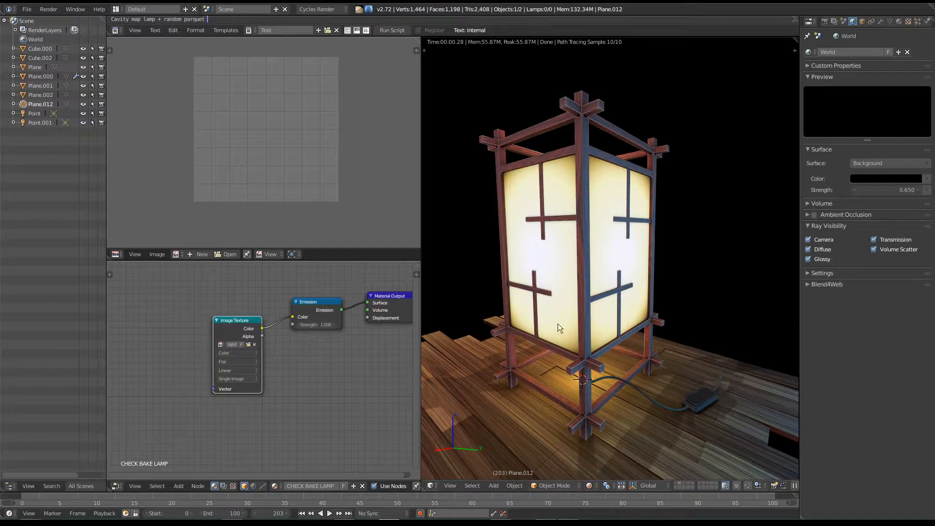
{"action": "key", "text": "shift+z"}
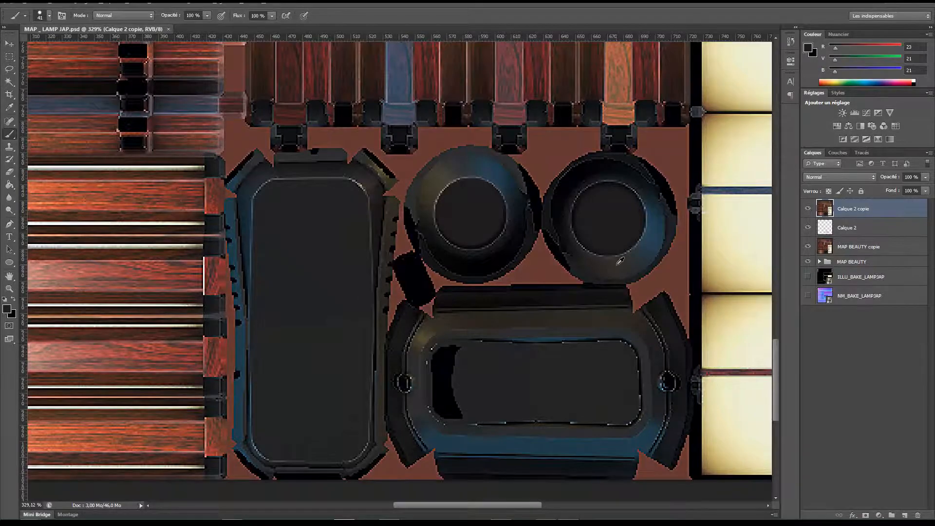
In Photoshop, copy the whole NM_BAKE_LAMPJAP normal map, hide that layer again, and paste the map into a new document.
{"action": "scroll", "coordinate": [604, 261], "scroll_direction": "down", "scroll_amount": 3, "text": "alt"}
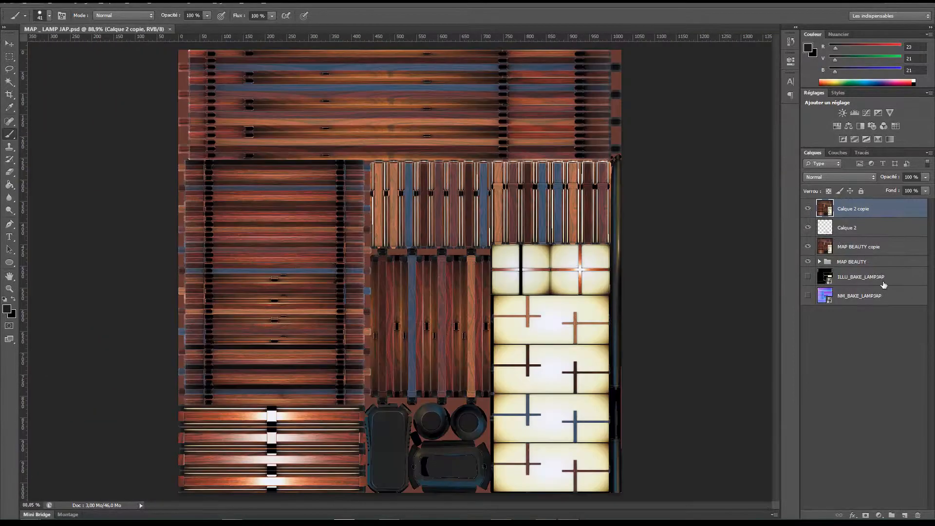
{"action": "left_click", "coordinate": [851, 292]}
{"action": "left_click", "coordinate": [808, 295]}
{"action": "left_click", "coordinate": [826, 297], "text": "ctrl"}
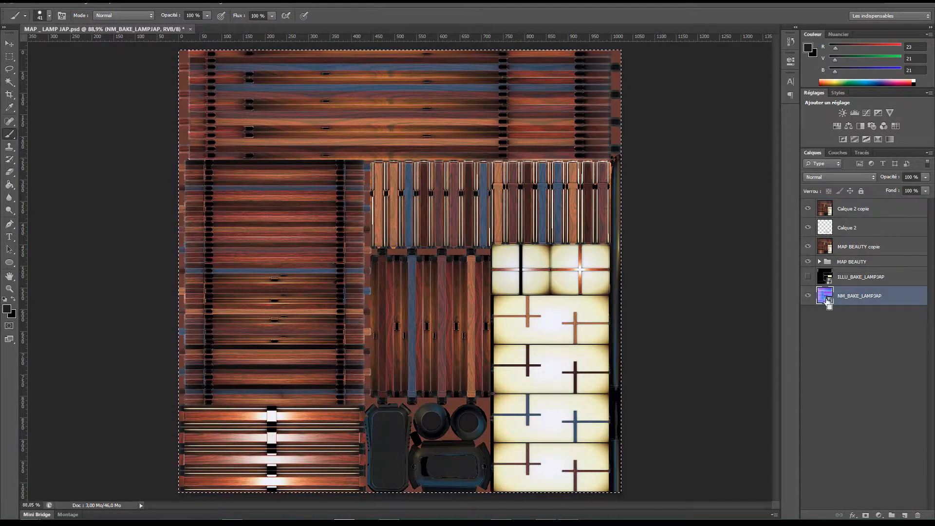
{"action": "left_click", "coordinate": [810, 295]}
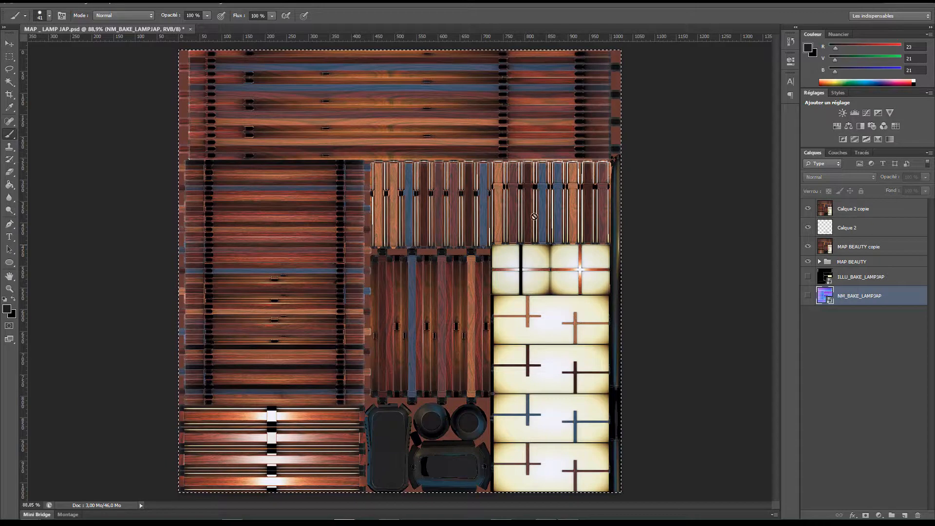
{"action": "key", "text": "ctrl+n"}
{"action": "key", "text": "Return"}
{"action": "key", "text": "ctrl+v"}
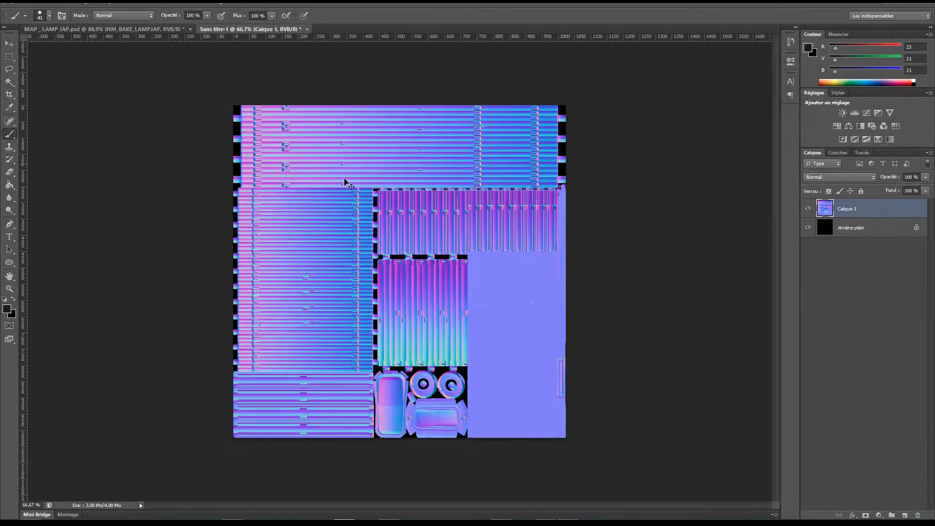
Select the plain blue rectangular area at the lower right of the normal map with a rectangular marquee.
{"action": "scroll", "coordinate": [489, 320], "scroll_direction": "up", "scroll_amount": 5, "text": "alt"}
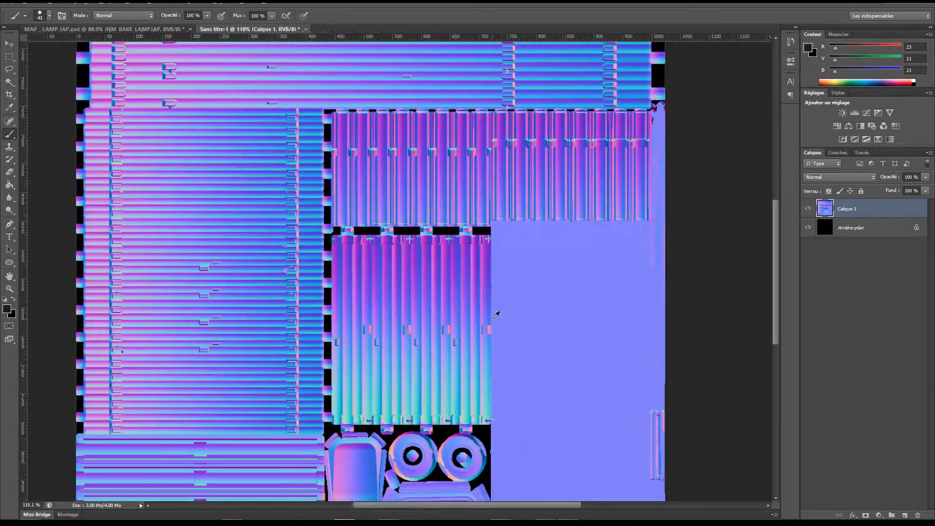
{"action": "scroll", "coordinate": [505, 317], "scroll_direction": "right", "scroll_amount": 2, "text": "ctrl"}
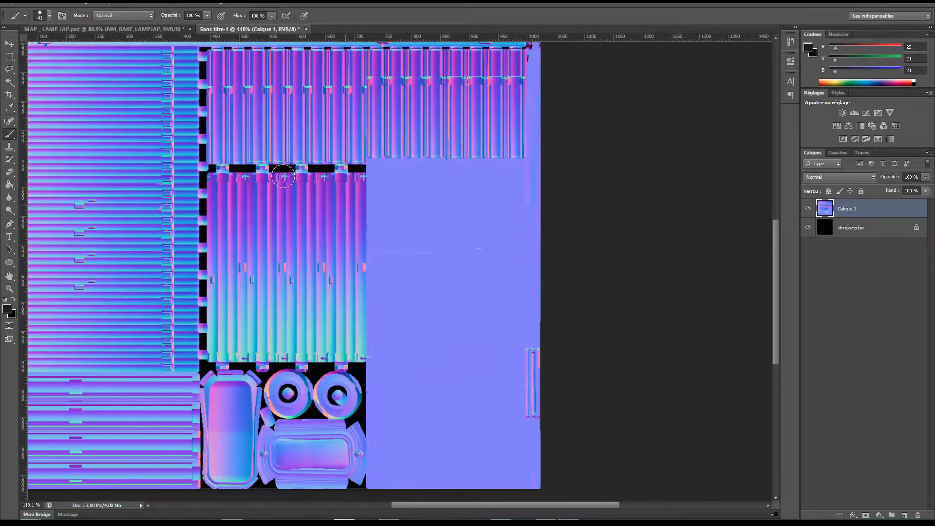
{"action": "left_click", "coordinate": [14, 57]}
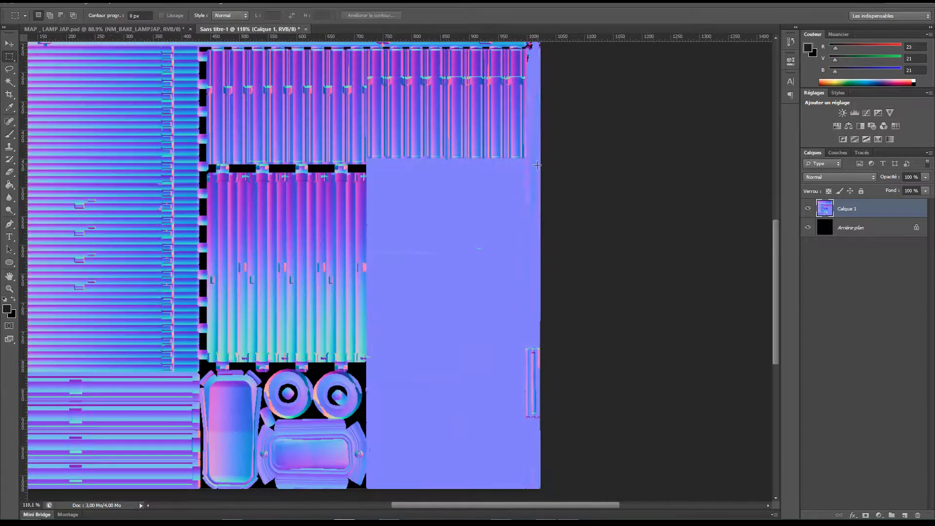
{"action": "left_click_drag", "start_coordinate": [370, 161], "coordinate": [625, 498]}
{"action": "scroll", "coordinate": [555, 374], "scroll_direction": "up", "scroll_amount": 2}
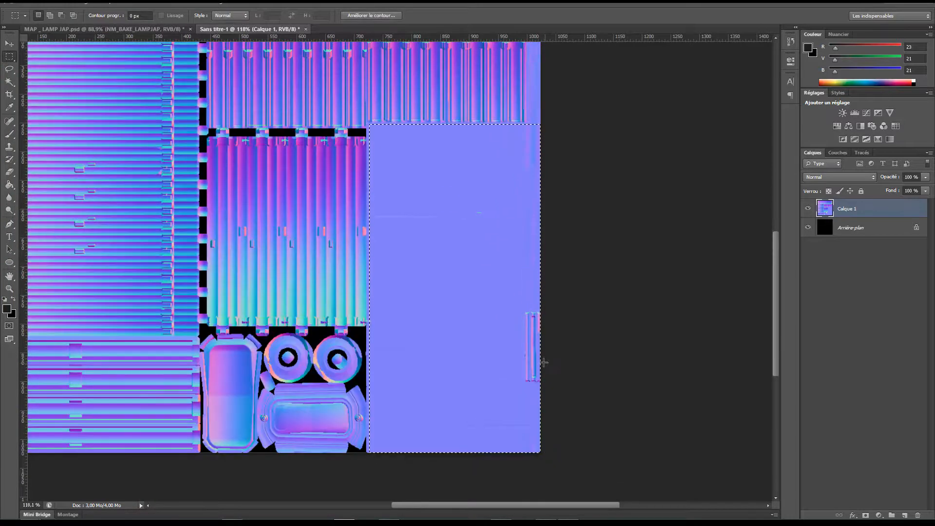
Fill the selected area with its sampled flat blue (128, 128, 255) on a new layer named *, and deselect.
{"action": "key", "text": "b"}
{"action": "left_click", "coordinate": [458, 244], "text": "alt"}
{"action": "right_click_drag", "start_coordinate": [460, 241], "coordinate": [495, 244], "text": "alt"}
{"action": "key", "text": "ctrl+shift+n"}
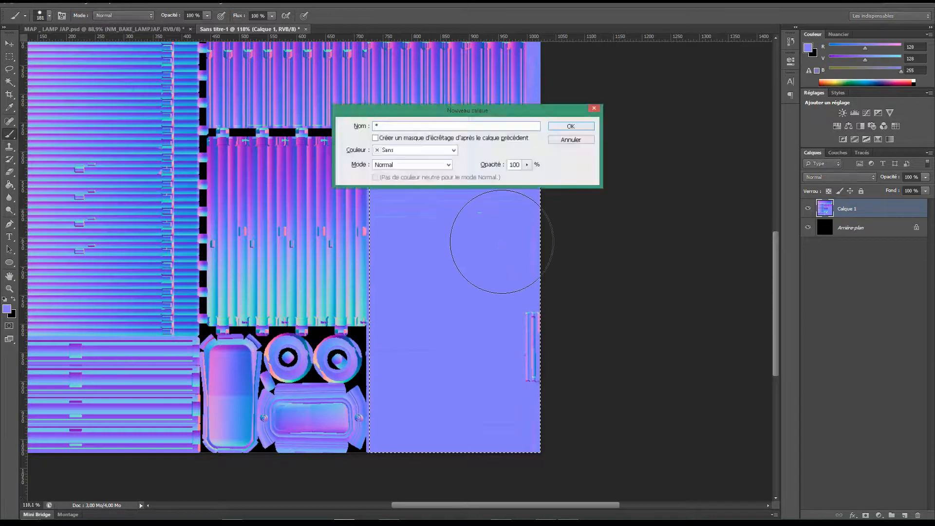
{"action": "type", "text": "*"}
{"action": "key", "text": "Return"}
{"action": "key", "text": "g"}
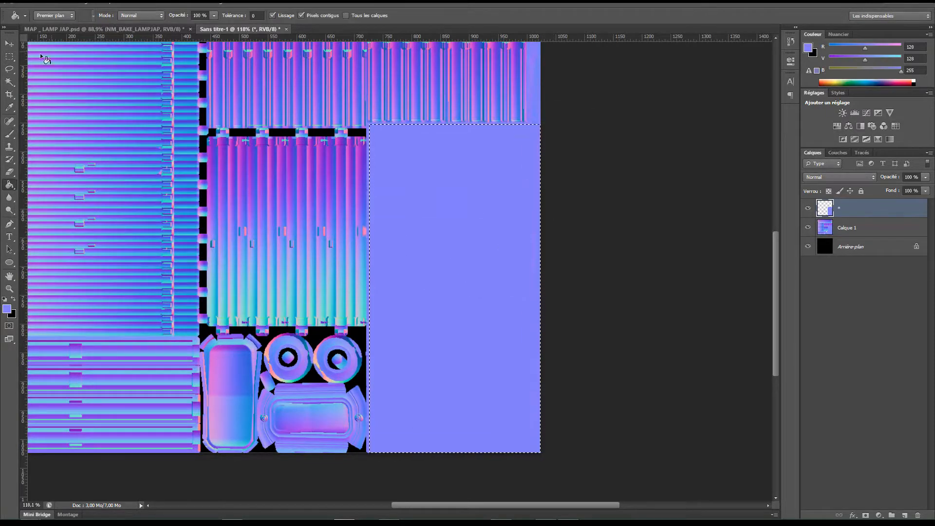
{"action": "left_click", "coordinate": [9, 56]}
{"action": "left_click", "coordinate": [322, 284]}
{"action": "scroll", "coordinate": [324, 311], "scroll_direction": "down", "scroll_amount": 3, "text": "alt"}
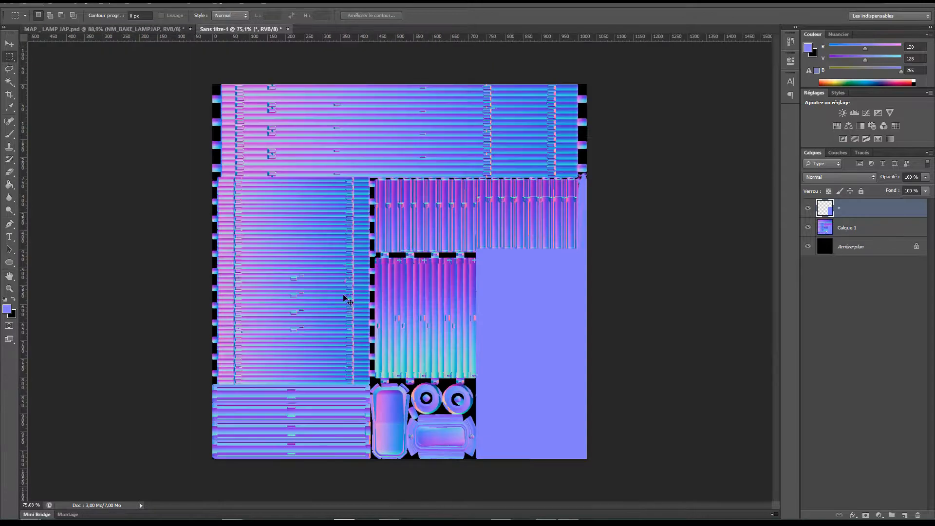
Save the document as NM _ LAMP JAP in Photoshop format in the TUTO _ LAMPE JAP folder.
{"action": "key", "text": "ctrl+shift+s"}
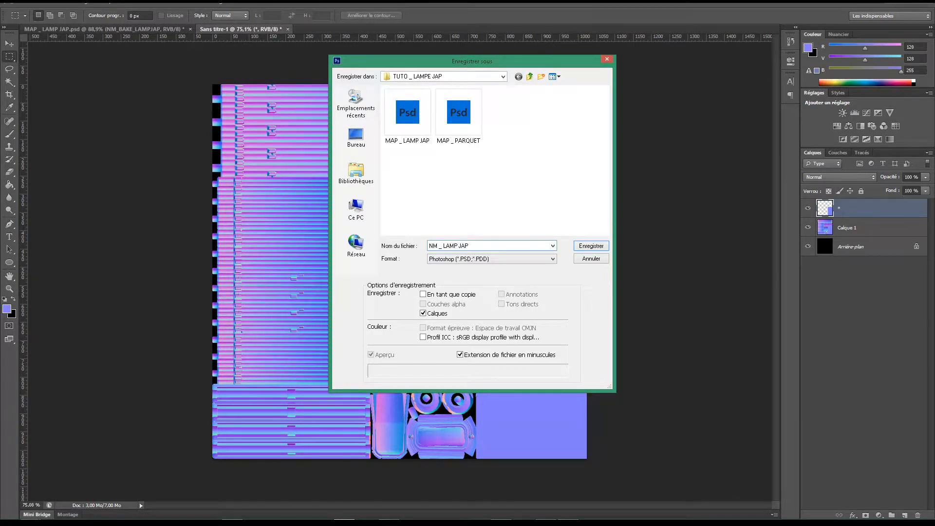
{"action": "key", "text": "Return"}
{"action": "key", "text": "Return"}
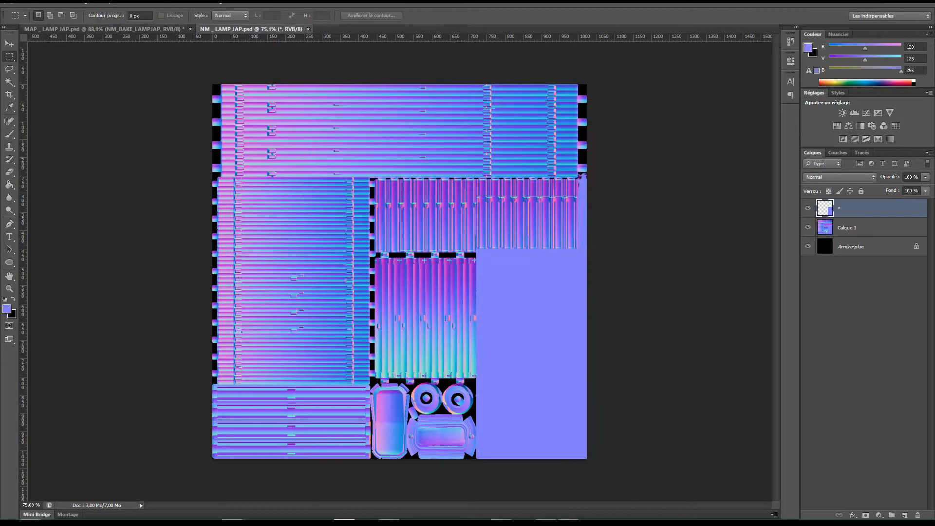
In Blender, duplicate the lamp material's Image Texture node and load NM _ LAMP JAP.psd into the copy.
{"action": "key", "text": "alt+Tab"}
{"action": "middle_click_drag", "start_coordinate": [349, 357], "coordinate": [285, 375]}
{"action": "left_click_drag", "start_coordinate": [328, 322], "coordinate": [382, 396]}
{"action": "middle_click_drag", "start_coordinate": [343, 403], "coordinate": [346, 313]}
{"action": "scroll", "coordinate": [347, 313], "scroll_direction": "down", "scroll_amount": 1}
{"action": "middle_click_drag", "start_coordinate": [219, 352], "coordinate": [219, 398]}
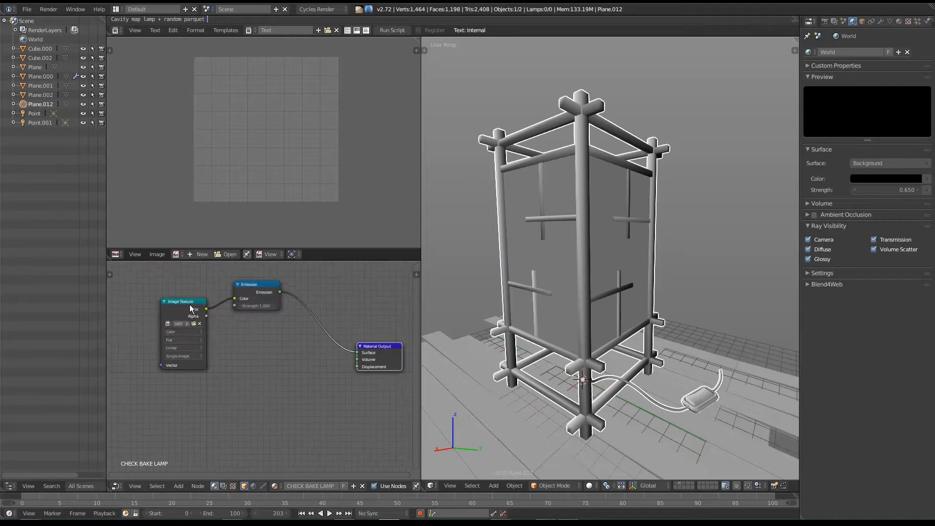
{"action": "left_click_drag", "start_coordinate": [183, 308], "coordinate": [156, 296]}
{"action": "left_click_drag", "start_coordinate": [232, 387], "coordinate": [250, 380]}
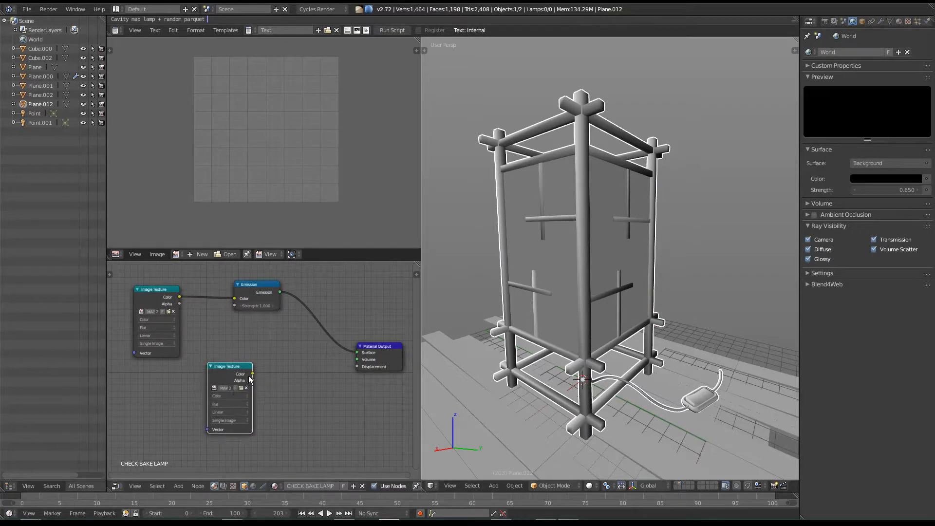
{"action": "left_click", "coordinate": [241, 389]}
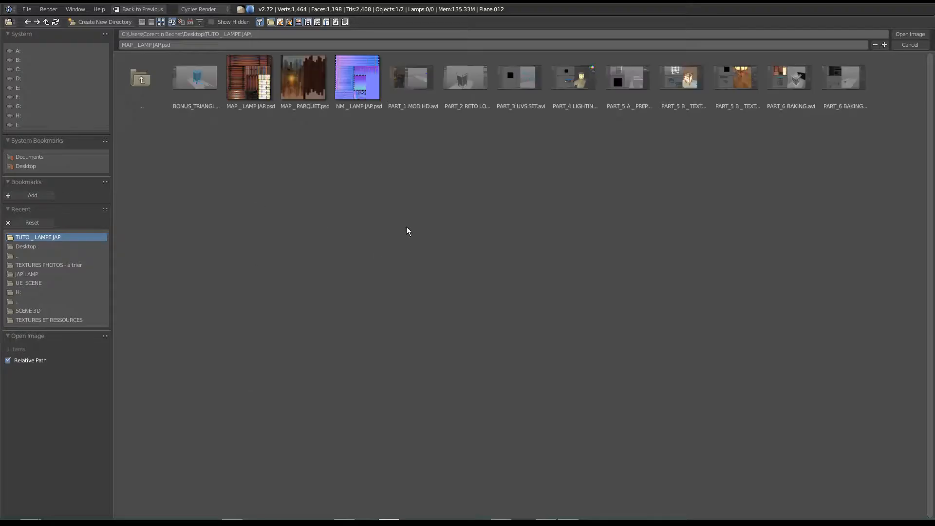
{"action": "double_click", "coordinate": [373, 86]}
Connect the normal map texture's Color to the Material Output's Displacement and display the lamp in rendered shading.
{"action": "scroll", "coordinate": [320, 327], "scroll_direction": "down", "scroll_amount": 2, "text": "shift"}
{"action": "left_click_drag", "start_coordinate": [250, 346], "coordinate": [357, 341]}
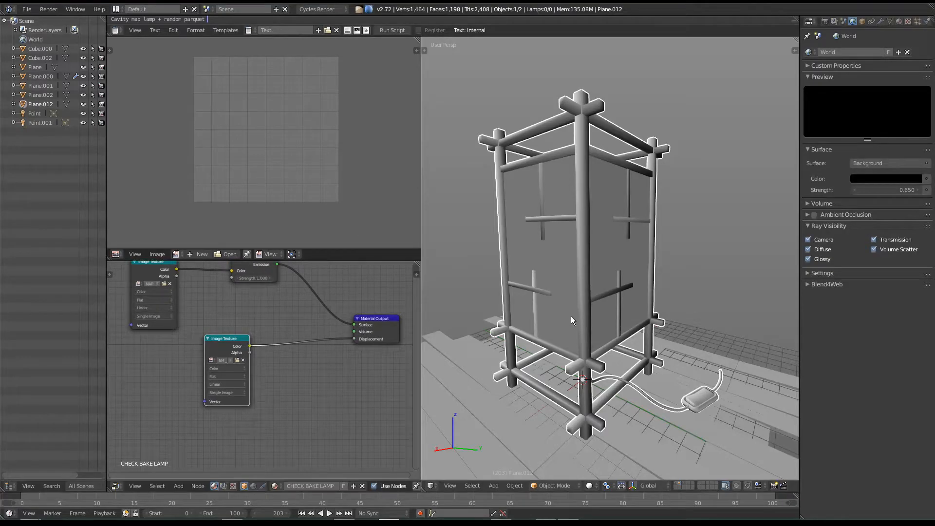
{"action": "key", "text": "shift+z"}
{"action": "middle_click_drag", "start_coordinate": [584, 279], "coordinate": [581, 250]}
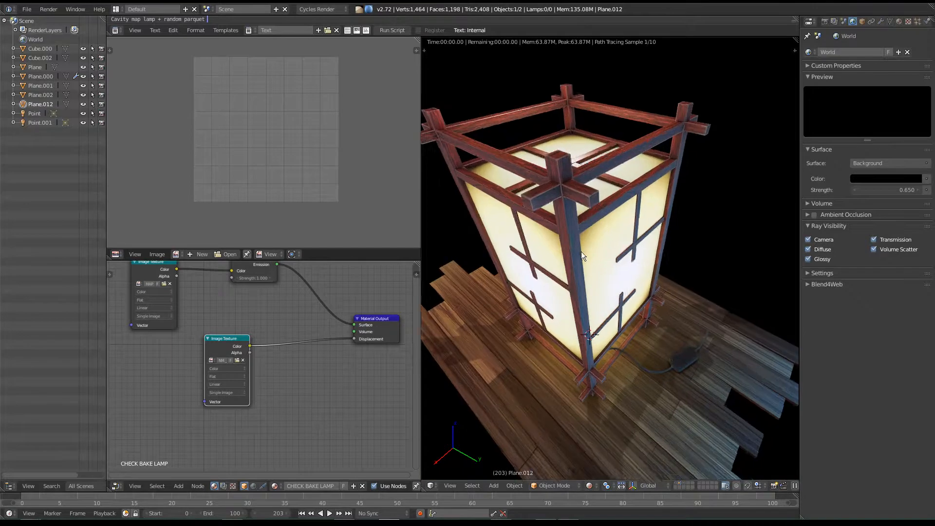
{"action": "right_click", "coordinate": [583, 237]}
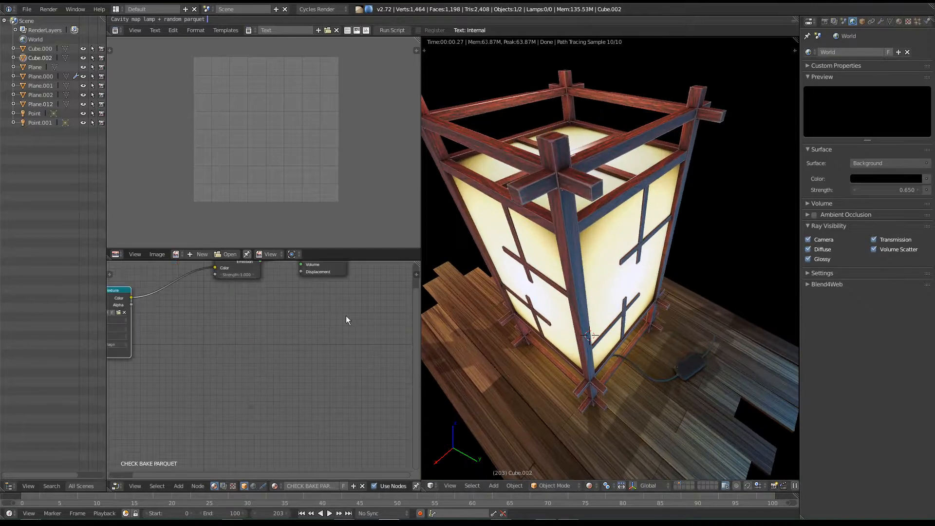
{"action": "key", "text": "Home"}
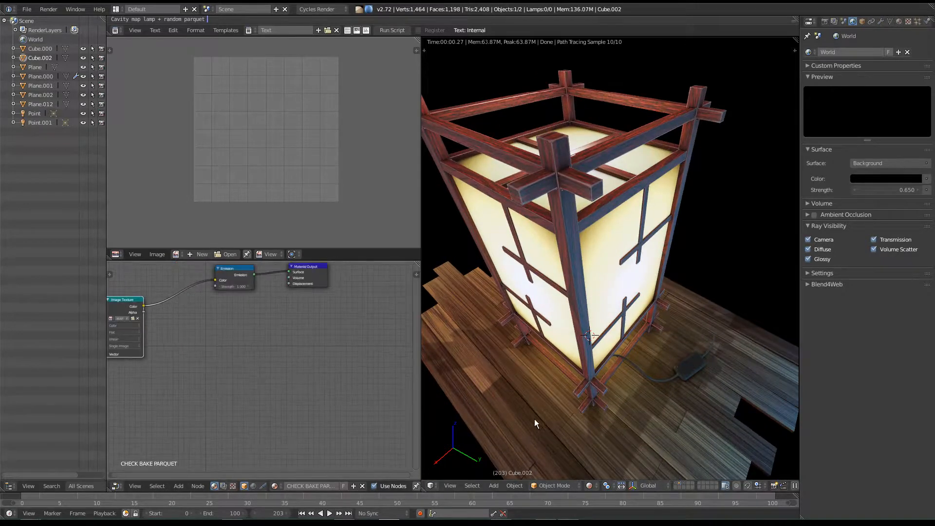
{"action": "key", "text": "Home"}
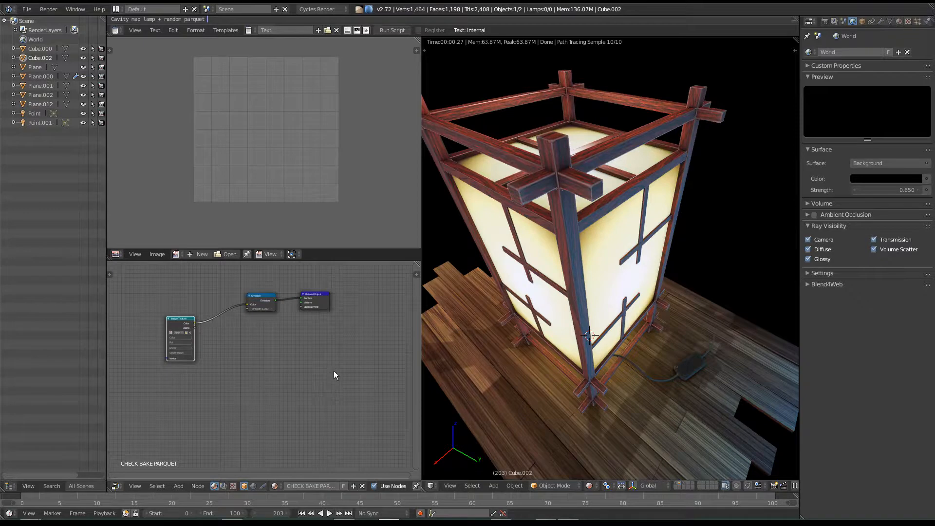
{"action": "right_click", "coordinate": [520, 191]}
Insert a Normal Map node between the normal map's Image Texture and the Material Output's Displacement.
{"action": "middle_click_drag", "start_coordinate": [308, 413], "coordinate": [329, 351]}
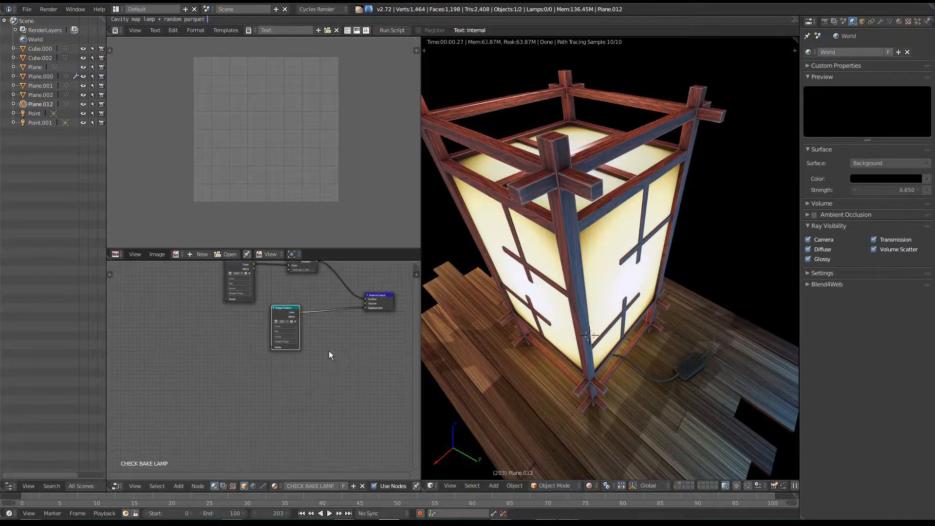
{"action": "left_click", "coordinate": [274, 308]}
{"action": "left_click_drag", "start_coordinate": [277, 308], "coordinate": [225, 334]}
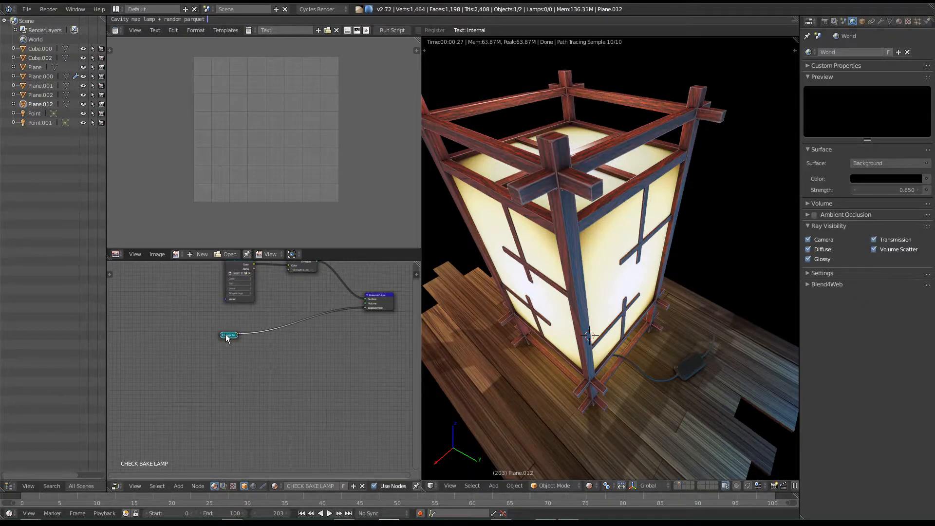
{"action": "left_click", "coordinate": [226, 334]}
{"action": "scroll", "coordinate": [238, 337], "scroll_direction": "up", "scroll_amount": 3}
{"action": "key", "text": "shift+a"}
{"action": "mouse_move", "coordinate": [314, 352]}
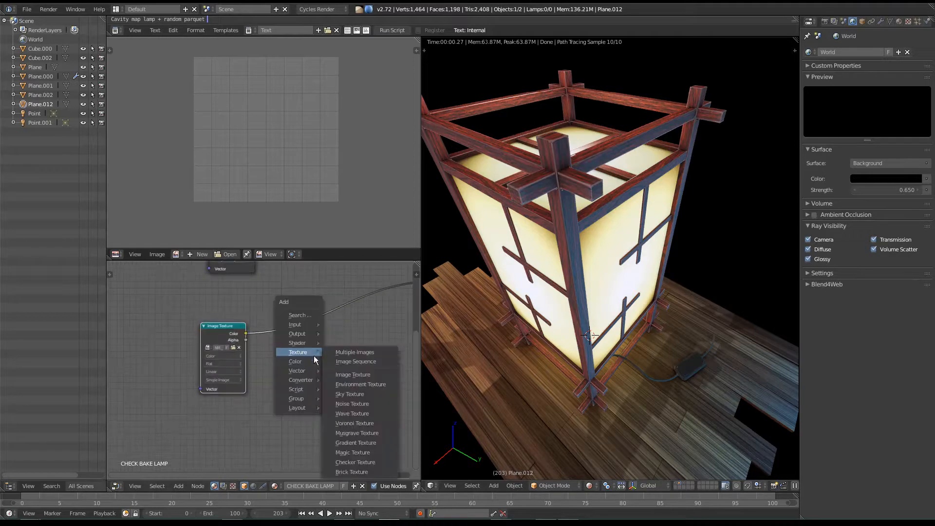
{"action": "mouse_move", "coordinate": [314, 379]}
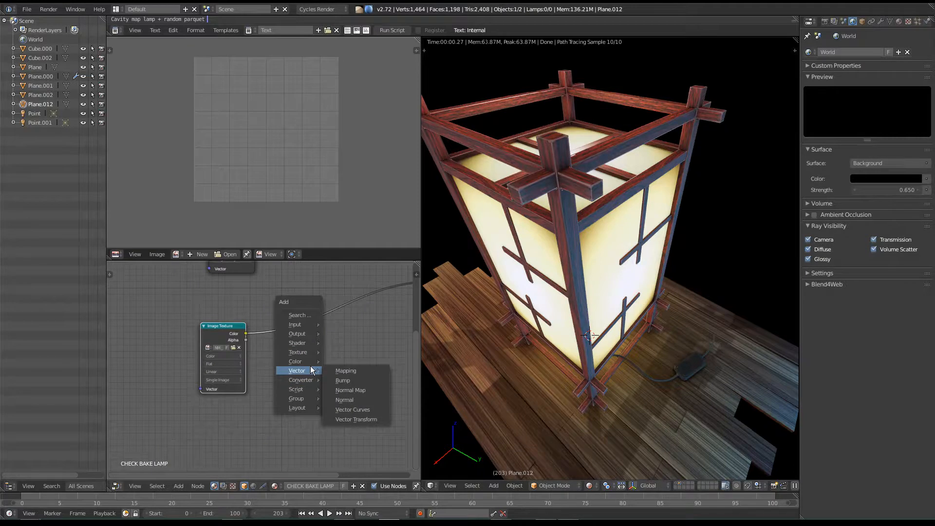
{"action": "left_click", "coordinate": [357, 393]}
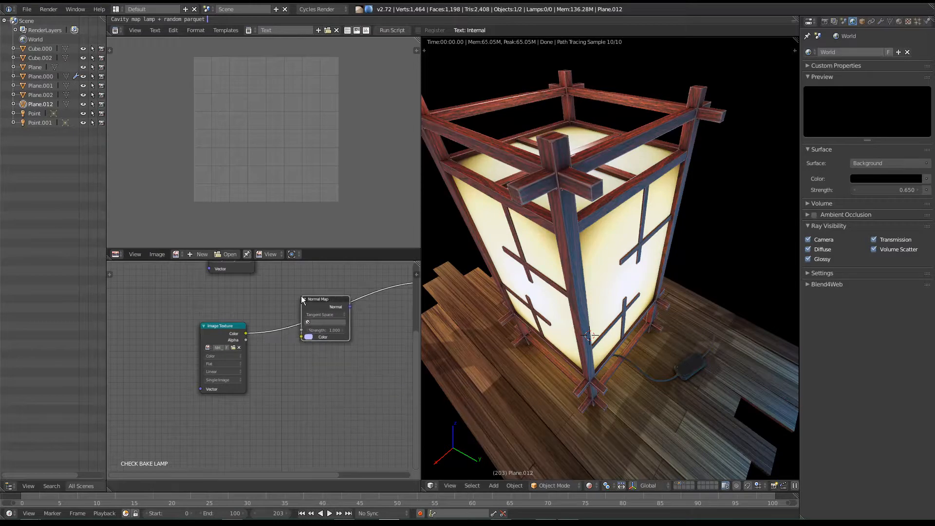
{"action": "left_click", "coordinate": [301, 296]}
Inspect the normal map's effect on the lamp's wooden frame from several angles in the rendered view.
{"action": "middle_click_drag", "start_coordinate": [514, 309], "coordinate": [493, 355]}
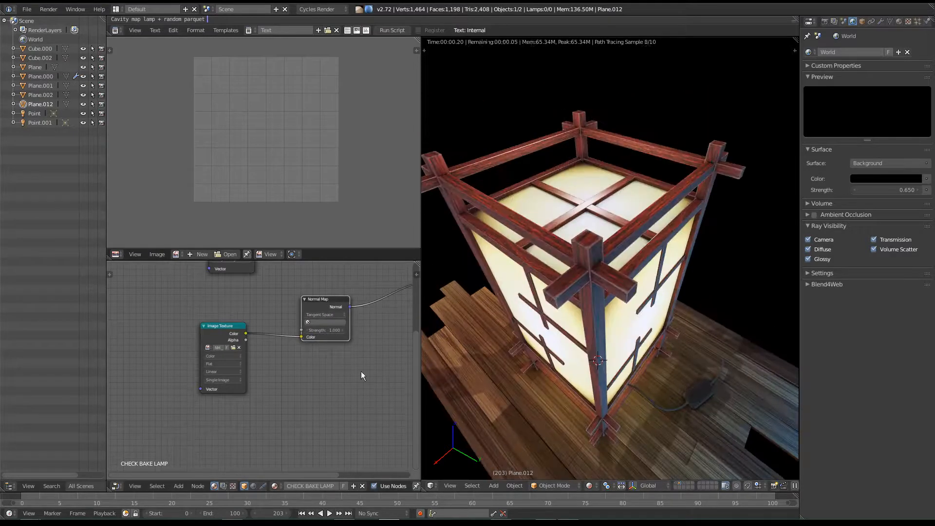
{"action": "middle_click_drag", "start_coordinate": [571, 379], "coordinate": [613, 340]}
{"action": "scroll", "coordinate": [612, 376], "scroll_direction": "up", "scroll_amount": 4}
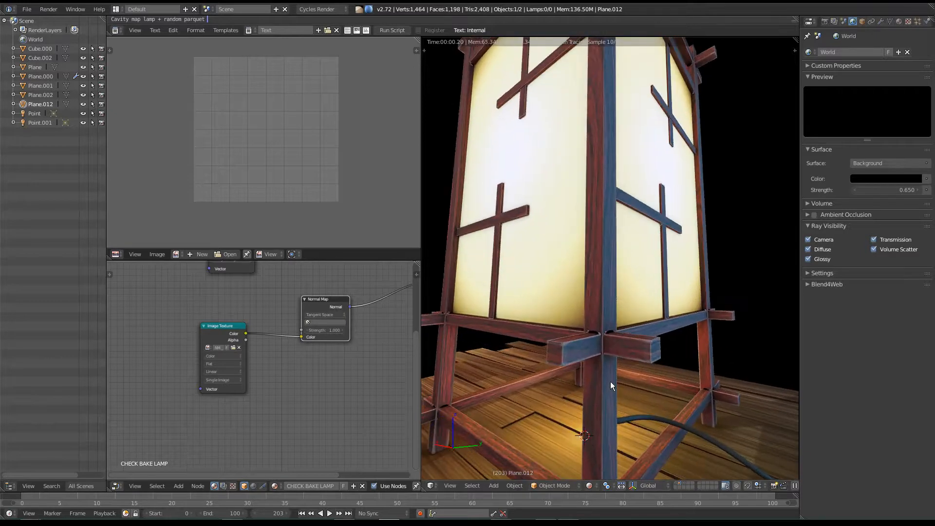
{"action": "middle_click_drag", "start_coordinate": [618, 383], "coordinate": [565, 361]}
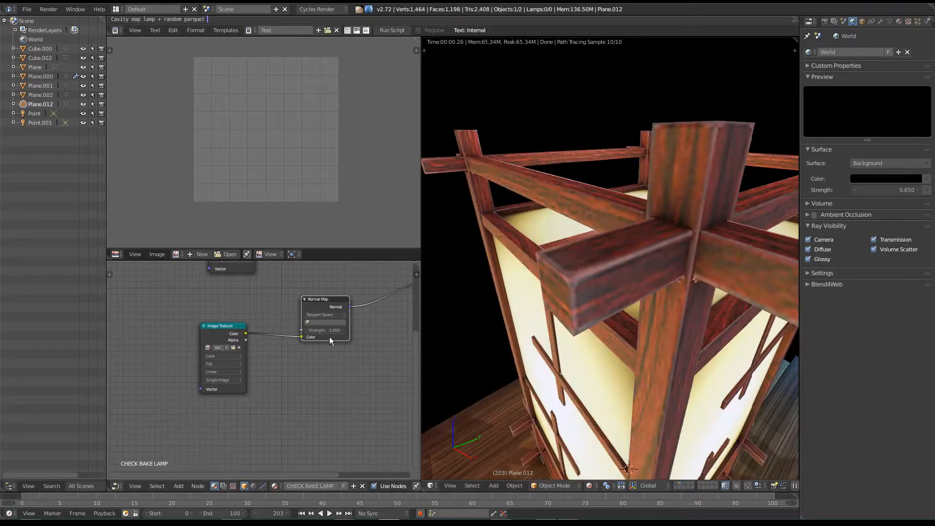
Try Blender World Space and World Space on the Normal Map node, and return it to Tangent Space.
{"action": "left_click", "coordinate": [327, 315]}
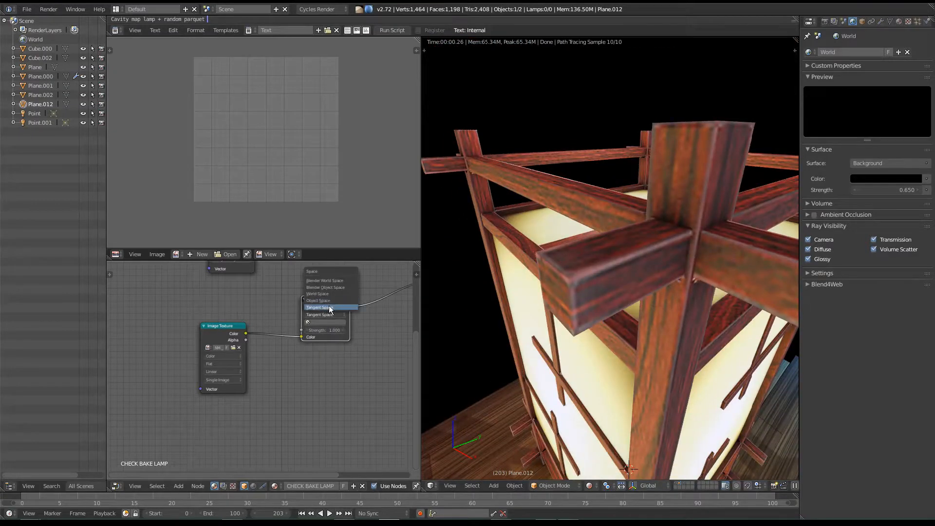
{"action": "left_click", "coordinate": [327, 281]}
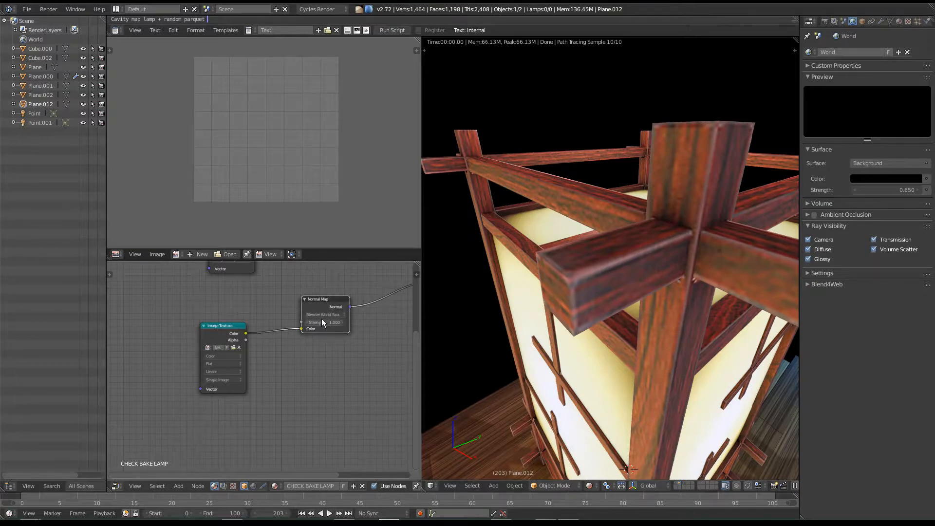
{"action": "left_click", "coordinate": [324, 316]}
{"action": "left_click", "coordinate": [326, 294]}
{"action": "left_click", "coordinate": [326, 315]}
{"action": "left_click", "coordinate": [324, 308]}
{"action": "left_click_drag", "start_coordinate": [321, 329], "coordinate": [285, 329]}
{"action": "right_click", "coordinate": [321, 329]}
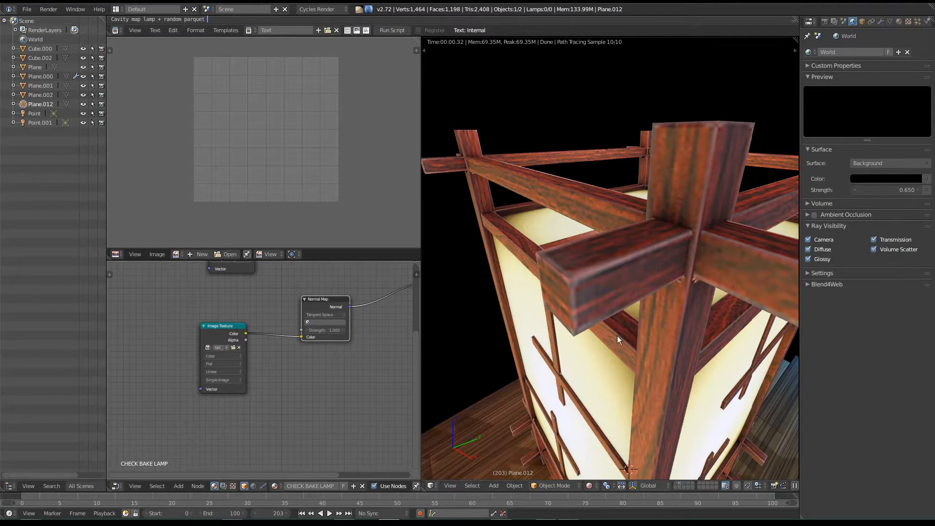
Examine the whole lamp in the rendered view again with the Normal Map node in Tangent Space.
{"action": "scroll", "coordinate": [631, 284], "scroll_direction": "down", "scroll_amount": 5}
{"action": "middle_click_drag", "start_coordinate": [657, 380], "coordinate": [646, 313]}
{"action": "scroll", "coordinate": [628, 404], "scroll_direction": "up", "scroll_amount": 3}
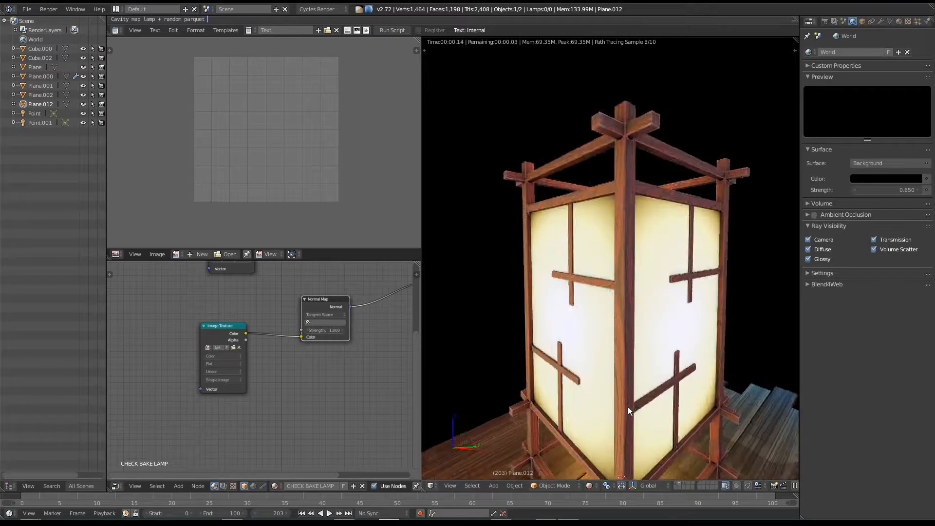
{"action": "scroll", "coordinate": [303, 350], "scroll_direction": "up", "scroll_amount": 1}
{"action": "scroll", "coordinate": [305, 353], "scroll_direction": "up", "scroll_amount": 2}
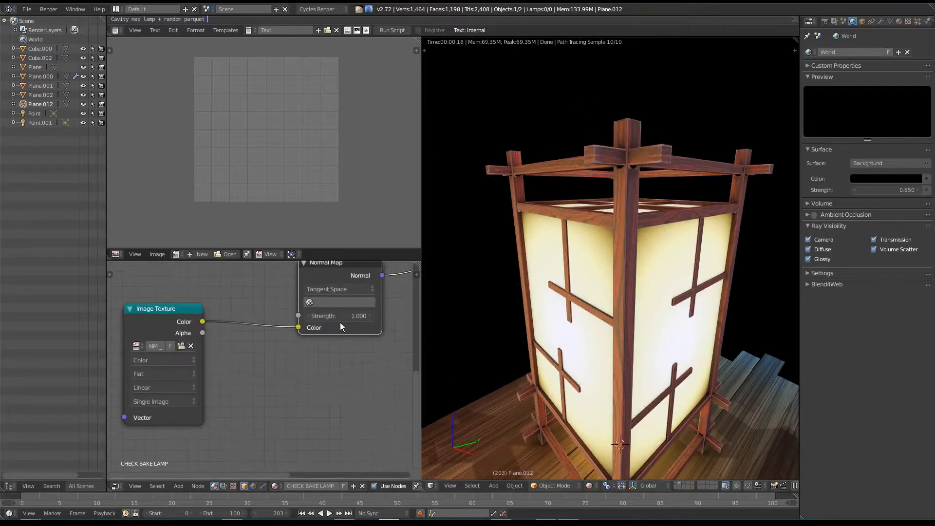
{"action": "left_click_drag", "start_coordinate": [314, 335], "coordinate": [351, 335]}
{"action": "right_click", "coordinate": [315, 335]}
Insert a Diffuse BSDF node between the normal map's Image Texture and the Normal Map node, and check the lamp.
{"action": "scroll", "coordinate": [276, 343], "scroll_direction": "down", "scroll_amount": 2}
{"action": "middle_click_drag", "start_coordinate": [217, 363], "coordinate": [307, 355]}
{"action": "left_click_drag", "start_coordinate": [249, 320], "coordinate": [154, 317]}
{"action": "key", "text": "shift+a"}
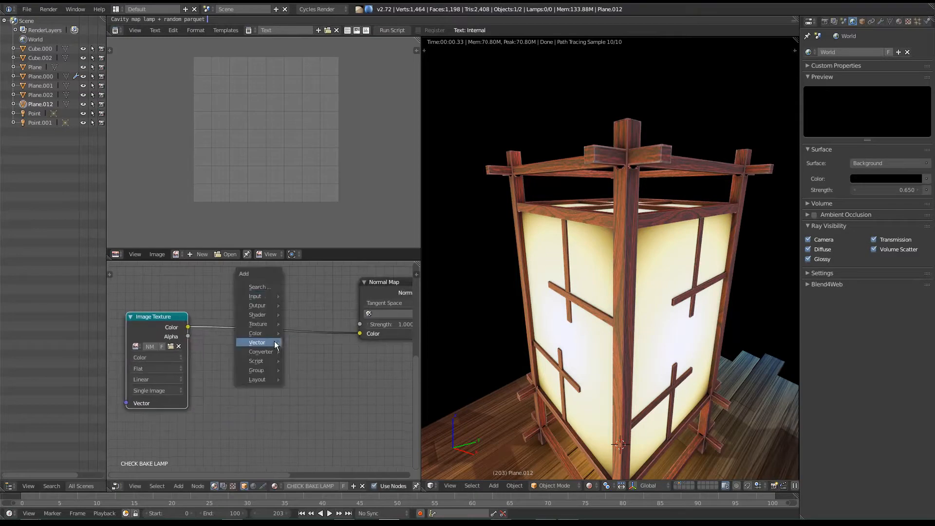
{"action": "left_click", "coordinate": [257, 287]}
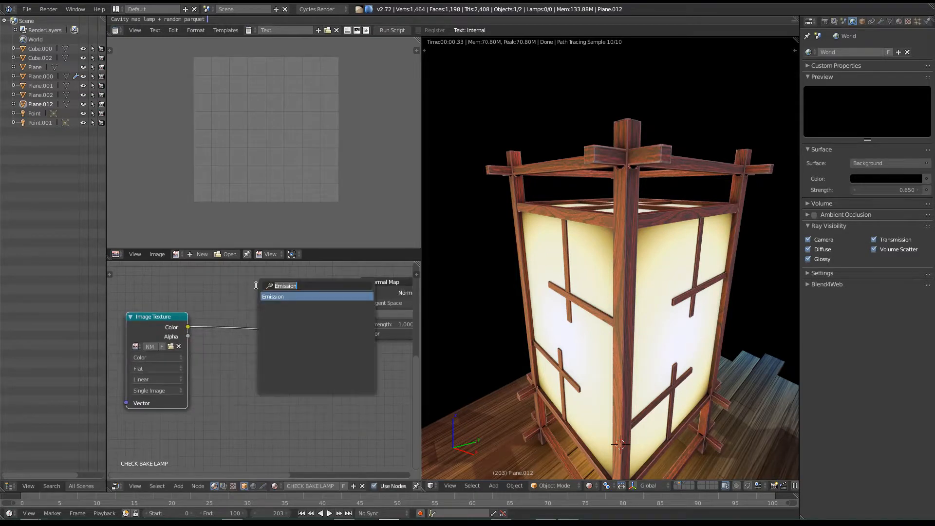
{"action": "type", "text": "dif"}
{"action": "key", "text": "Return"}
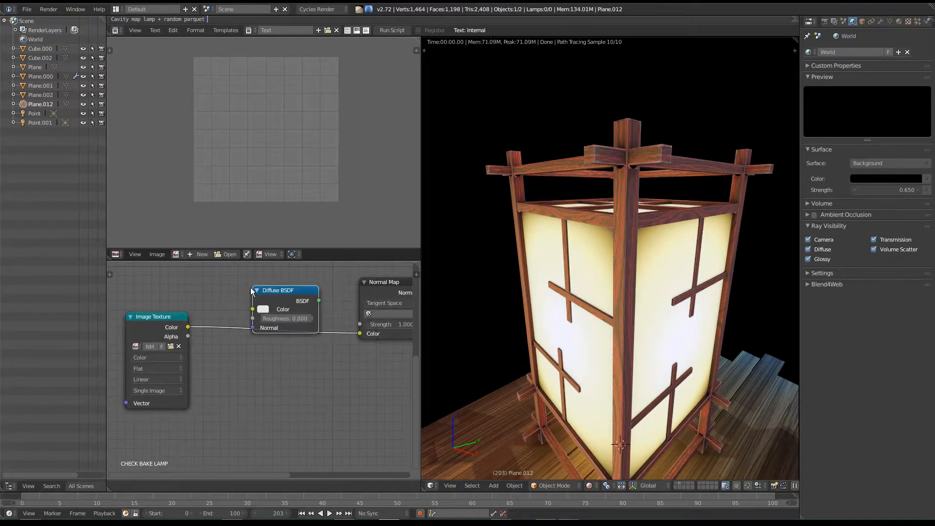
{"action": "left_click", "coordinate": [241, 311]}
{"action": "middle_click_drag", "start_coordinate": [588, 304], "coordinate": [587, 326]}
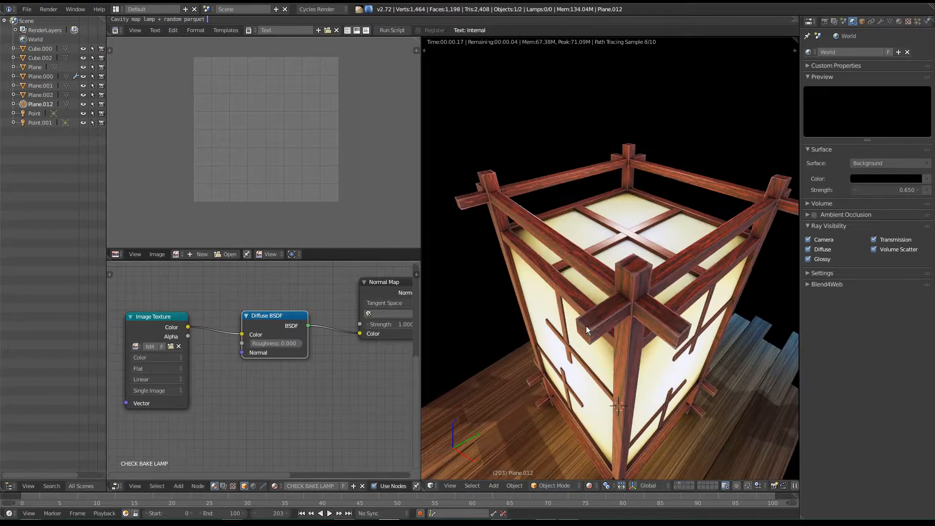
Cut the Emission node's links to the colour Image Texture and the Material Output.
{"action": "middle_click_drag", "start_coordinate": [327, 313], "coordinate": [244, 355]}
{"action": "scroll", "coordinate": [244, 355], "scroll_direction": "down", "scroll_amount": 5}
{"action": "middle_click_drag", "start_coordinate": [236, 322], "coordinate": [249, 387]}
{"action": "mouse_move", "coordinate": [267, 300]}
{"action": "left_mouse_down", "text": "ctrl"}
{"action": "mouse_move", "coordinate": [249, 343]}
{"action": "mouse_move", "coordinate": [148, 274]}
{"action": "left_mouse_up", "text": "ctrl"}
{"action": "mouse_move", "coordinate": [358, 315]}
{"action": "left_mouse_down", "text": "ctrl"}
{"action": "mouse_move", "coordinate": [325, 338]}
{"action": "mouse_move", "coordinate": [238, 287]}
{"action": "left_mouse_up", "text": "ctrl"}
{"action": "middle_click_drag", "start_coordinate": [343, 367], "coordinate": [298, 351]}
Add a Diffuse BSDF node to the lamp's material and connect it to the Material Output's Surface input.
{"action": "key", "text": "shift+a"}
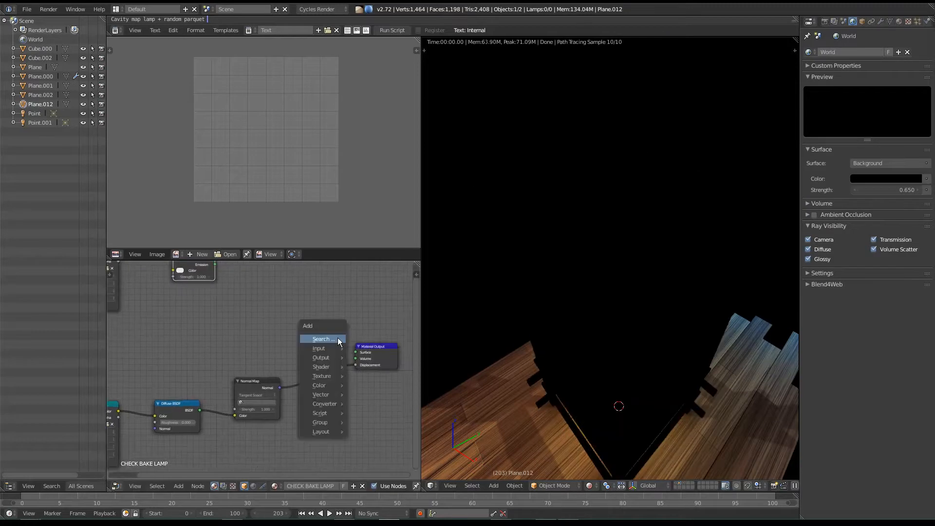
{"action": "left_click", "coordinate": [337, 339]}
{"action": "key", "text": "Escape"}
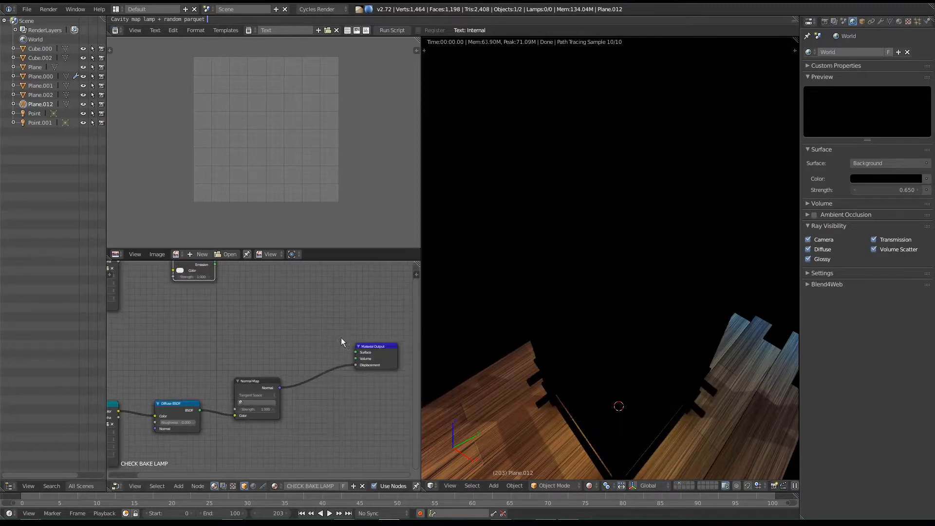
{"action": "middle_click_drag", "start_coordinate": [300, 325], "coordinate": [313, 327]}
{"action": "key", "text": "shift+a"}
{"action": "left_click", "coordinate": [309, 324]}
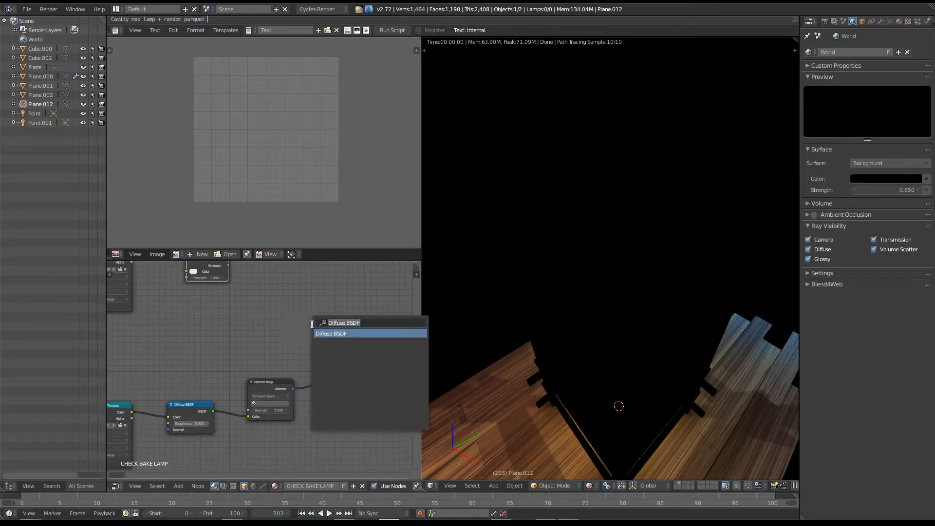
{"action": "type", "text": "*"}
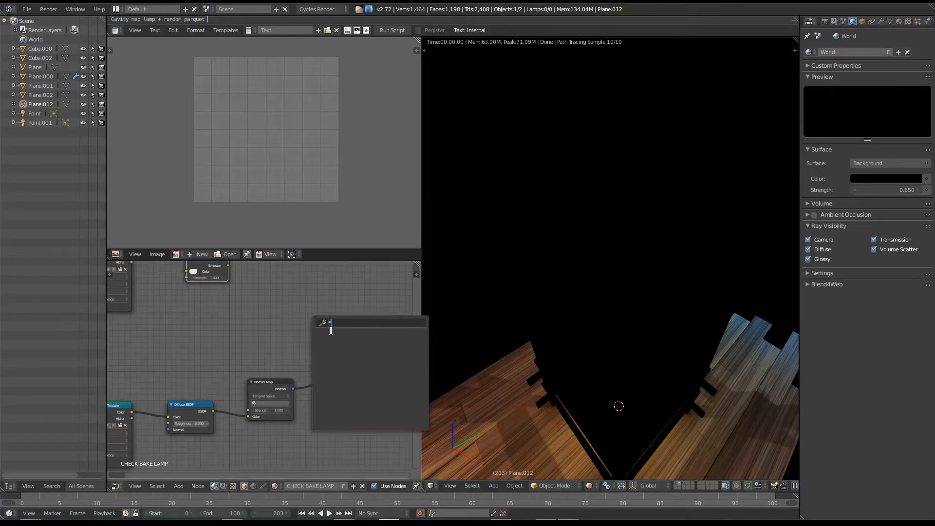
{"action": "key", "text": "BackSpace"}
{"action": "type", "text": "dif"}
{"action": "left_click", "coordinate": [332, 335]}
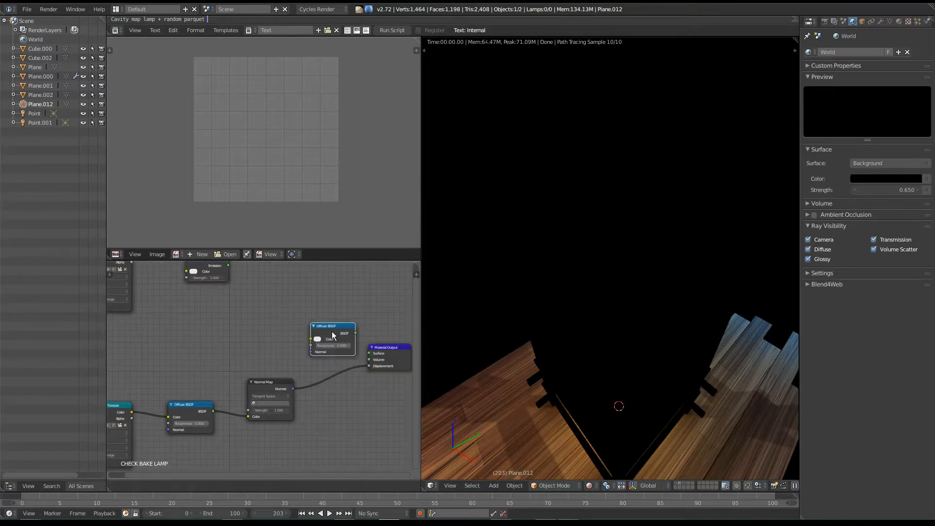
{"action": "left_click", "coordinate": [306, 327]}
{"action": "left_click_drag", "start_coordinate": [327, 323], "coordinate": [361, 361]}
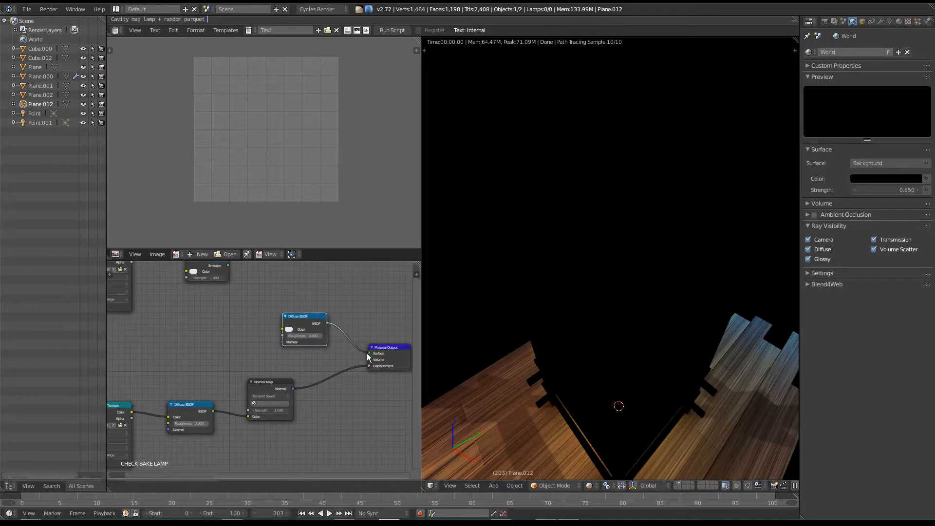
Show the layer holding the scene's lights as well, and check the diffuse lamp in the rendered view.
{"action": "middle_click_drag", "start_coordinate": [263, 342], "coordinate": [306, 341]}
{"action": "key", "text": "shift+a"}
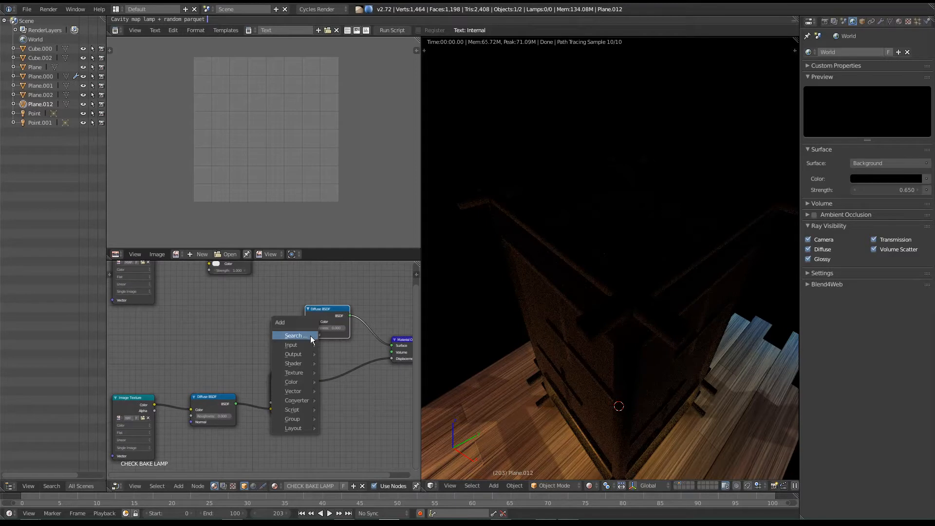
{"action": "middle_click_drag", "start_coordinate": [290, 332], "coordinate": [295, 357]}
{"action": "middle_click_drag", "start_coordinate": [619, 395], "coordinate": [622, 354]}
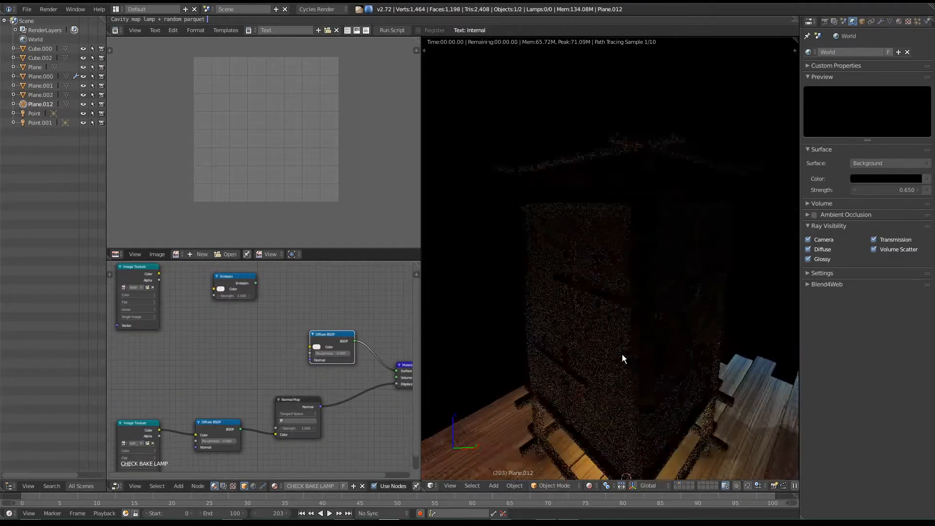
{"action": "left_click_drag", "start_coordinate": [234, 284], "coordinate": [220, 279]}
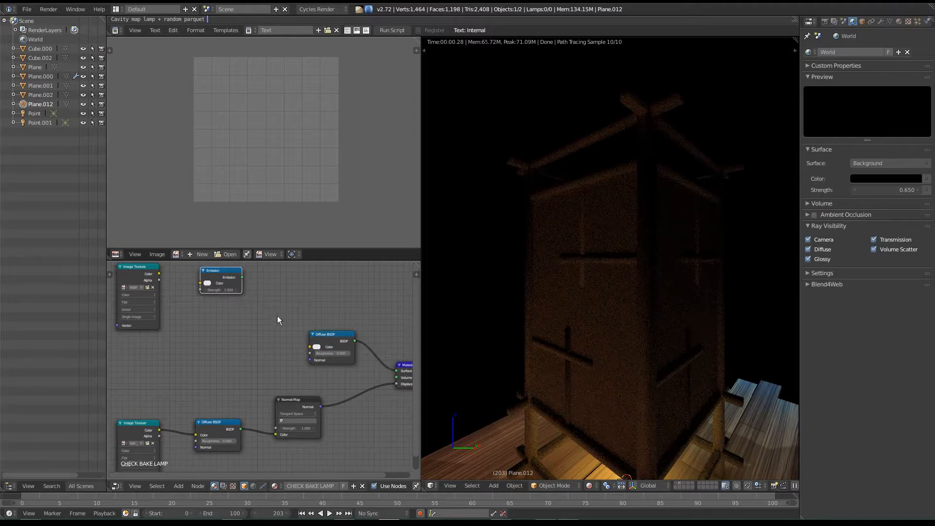
{"action": "left_click", "coordinate": [683, 483], "text": "shift"}
{"action": "middle_click_drag", "start_coordinate": [625, 312], "coordinate": [624, 344]}
{"action": "middle_click_drag", "start_coordinate": [609, 230], "coordinate": [558, 325]}
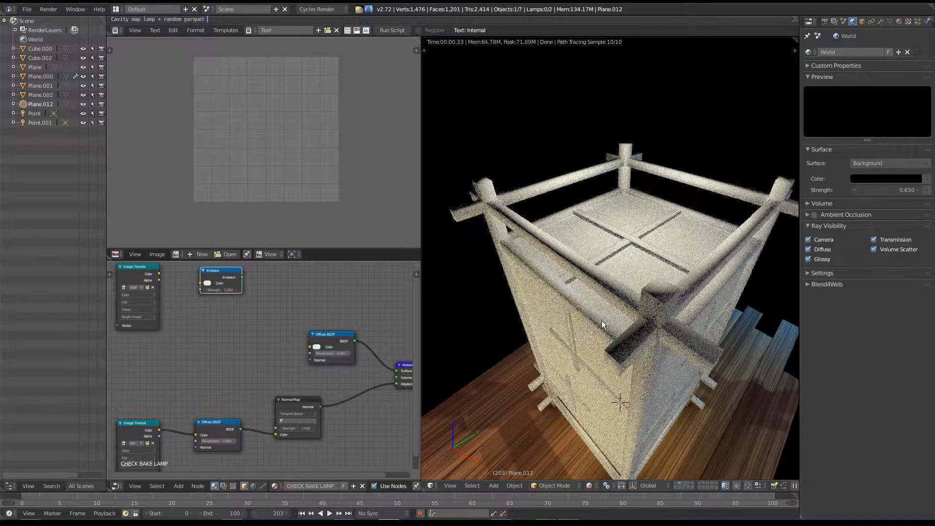
{"action": "middle_click_drag", "start_coordinate": [311, 356], "coordinate": [310, 342]}
{"action": "middle_click_drag", "start_coordinate": [497, 368], "coordinate": [496, 307]}
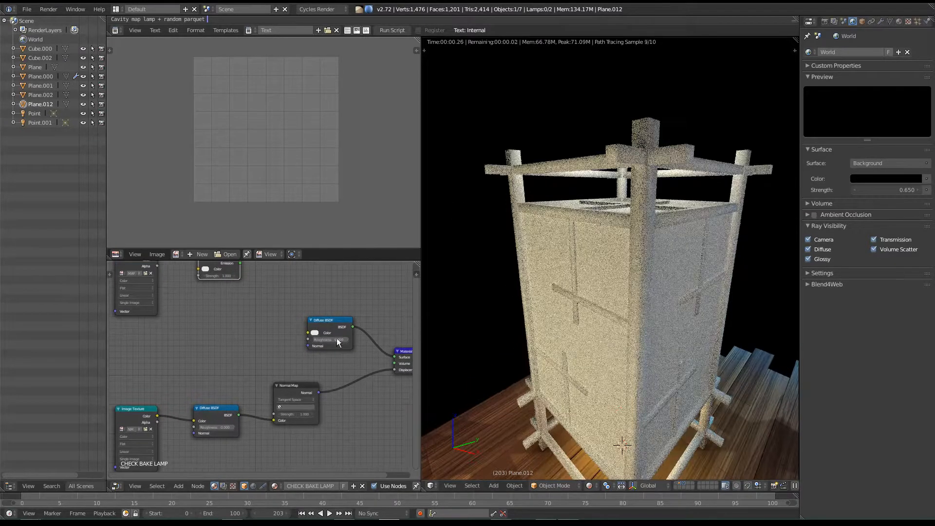
Insert an Add Shader node between the upper Diffuse BSDF node and the Material Output.
{"action": "middle_click_drag", "start_coordinate": [285, 328], "coordinate": [296, 318]}
{"action": "key", "text": "shift+a"}
{"action": "left_click", "coordinate": [348, 314]}
{"action": "left_click_drag", "start_coordinate": [336, 322], "coordinate": [287, 306]}
{"action": "middle_click_drag", "start_coordinate": [261, 295], "coordinate": [237, 337]}
{"action": "left_click_drag", "start_coordinate": [204, 297], "coordinate": [352, 302]}
{"action": "key", "text": "shift+a"}
{"action": "left_click", "coordinate": [350, 349]}
{"action": "type", "text": "ad"}
{"action": "key", "text": "Down"}
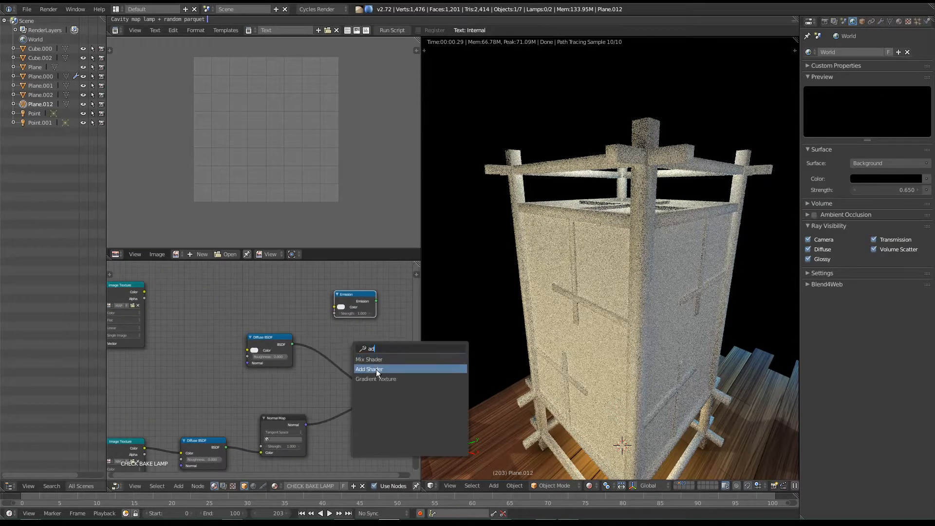
{"action": "key", "text": "Return"}
{"action": "left_click", "coordinate": [306, 338]}
Connect the Emission node to the Add Shader with strength 0.15, and check the lamp.
{"action": "left_click_drag", "start_coordinate": [273, 343], "coordinate": [243, 308]}
{"action": "left_click_drag", "start_coordinate": [376, 302], "coordinate": [229, 387]}
{"action": "left_click", "coordinate": [250, 388]}
{"action": "type", "text": "0.15"}
{"action": "key", "text": "Return"}
{"action": "middle_click_drag", "start_coordinate": [615, 329], "coordinate": [607, 282]}
{"action": "middle_click_drag", "start_coordinate": [604, 352], "coordinate": [619, 320]}
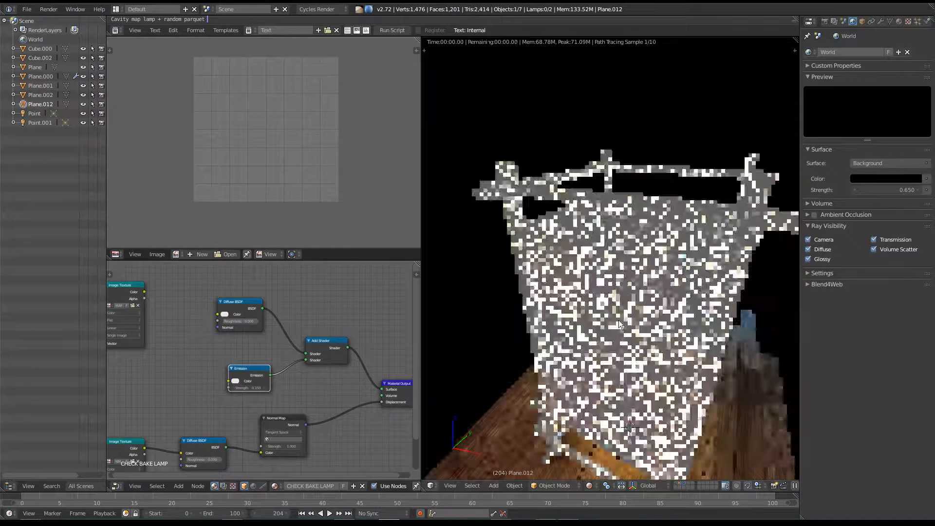
Try different strengths on the Normal Map node.
{"action": "middle_click_drag", "start_coordinate": [290, 447], "coordinate": [314, 400]}
{"action": "left_click_drag", "start_coordinate": [306, 400], "coordinate": [360, 399]}
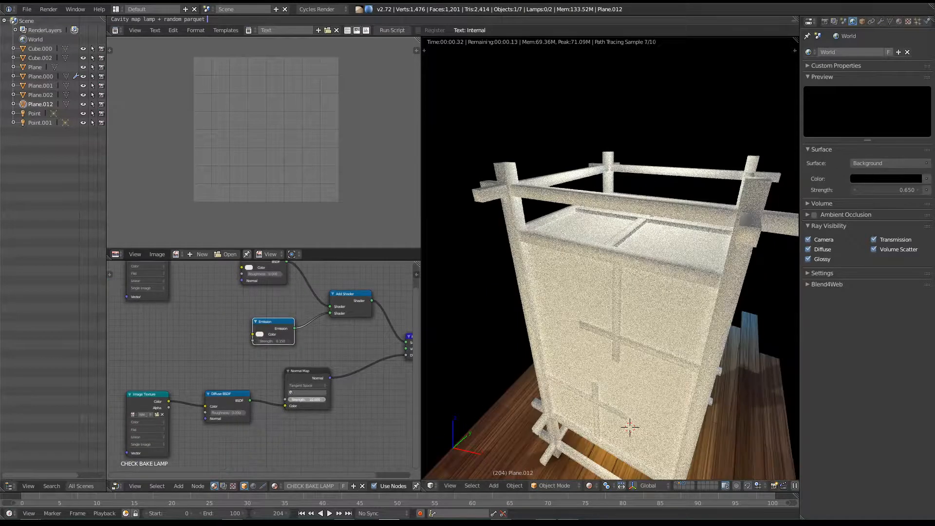
{"action": "key", "text": "Escape"}
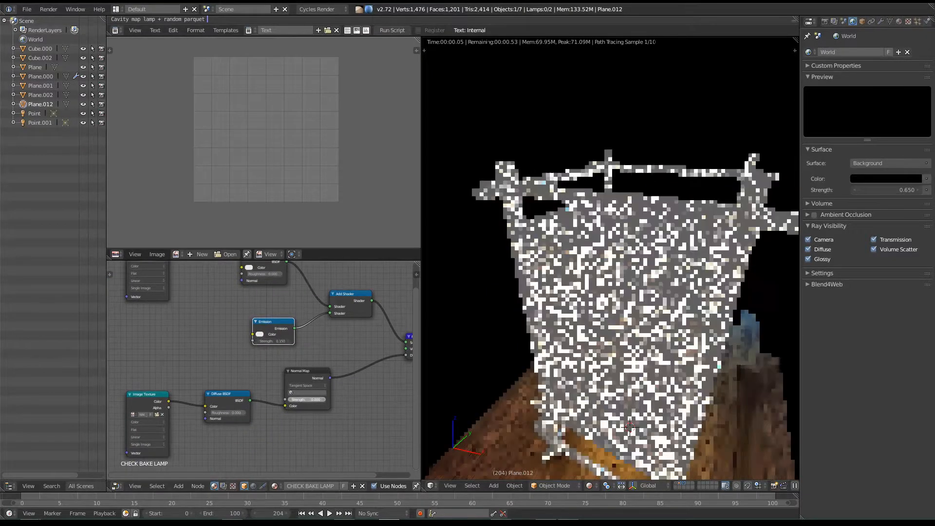
Cut the Material Output's links and delete every other node except the colour Image Texture from the lamp's material.
{"action": "middle_click_drag", "start_coordinate": [391, 370], "coordinate": [322, 371]}
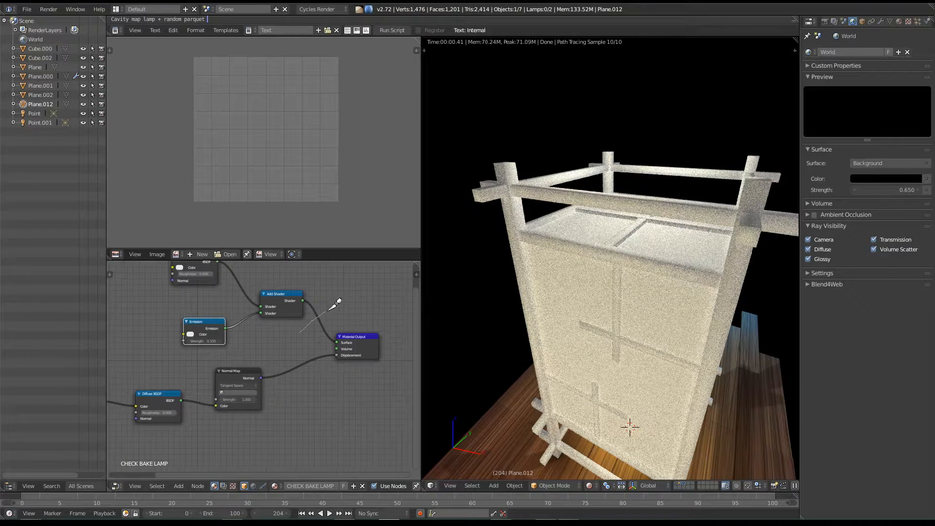
{"action": "right_click_drag", "start_coordinate": [319, 388], "coordinate": [318, 390], "text": "ctrl"}
{"action": "middle_click_drag", "start_coordinate": [273, 366], "coordinate": [324, 422]}
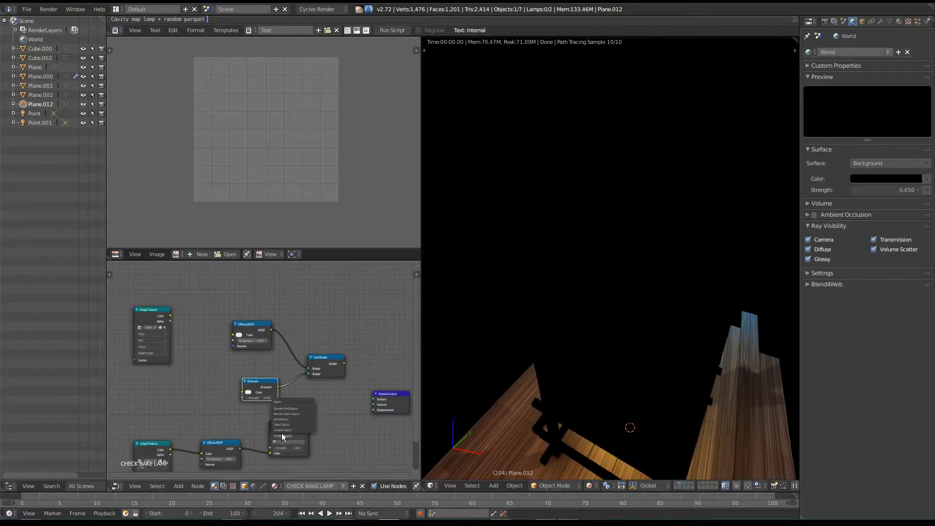
{"action": "key", "text": "b"}
{"action": "left_click_drag", "start_coordinate": [152, 422], "coordinate": [328, 486]}
{"action": "key", "text": "x"}
{"action": "left_click", "coordinate": [334, 370]}
{"action": "key", "text": "x"}
Connect the colour Image Texture to the Material Output's Surface and insert a new Emission node between them.
{"action": "left_click_drag", "start_coordinate": [170, 315], "coordinate": [373, 399]}
{"action": "key", "text": "ctrl+x"}
{"action": "key", "text": "shift+a"}
{"action": "left_click", "coordinate": [307, 305]}
{"action": "type", "text": "Emiu"}
{"action": "key", "text": "BackSpace"}
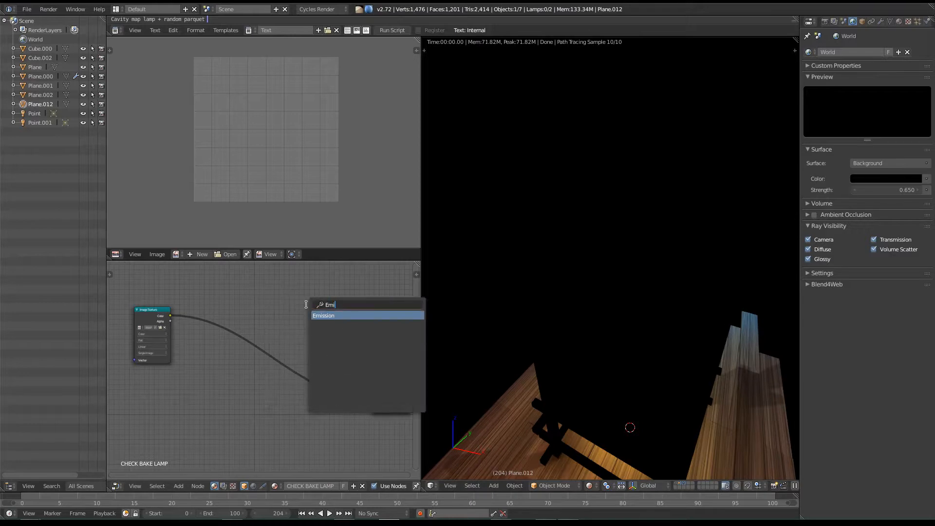
{"action": "key", "text": "Return"}
{"action": "left_click", "coordinate": [273, 368]}
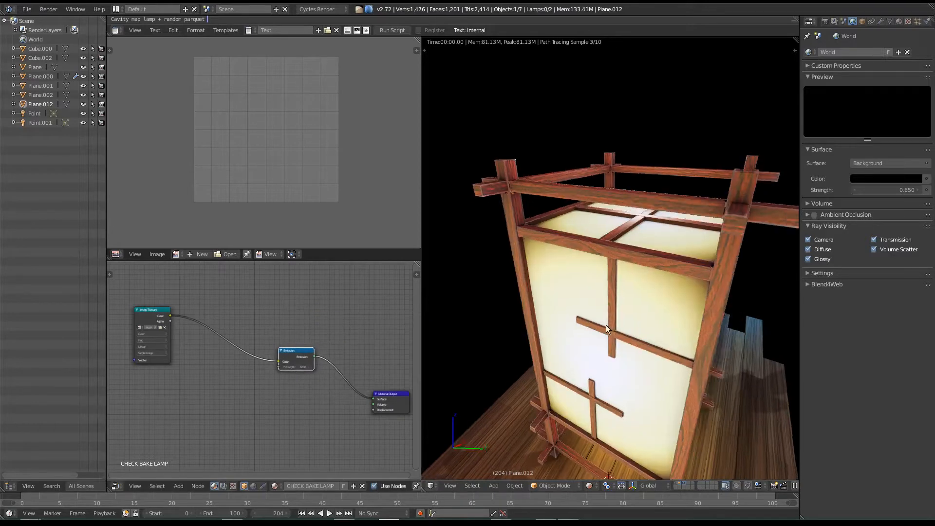
Examine the textured lamp and the wooden floor from all sides in the rendered view.
{"action": "middle_click_drag", "start_coordinate": [610, 318], "coordinate": [610, 357]}
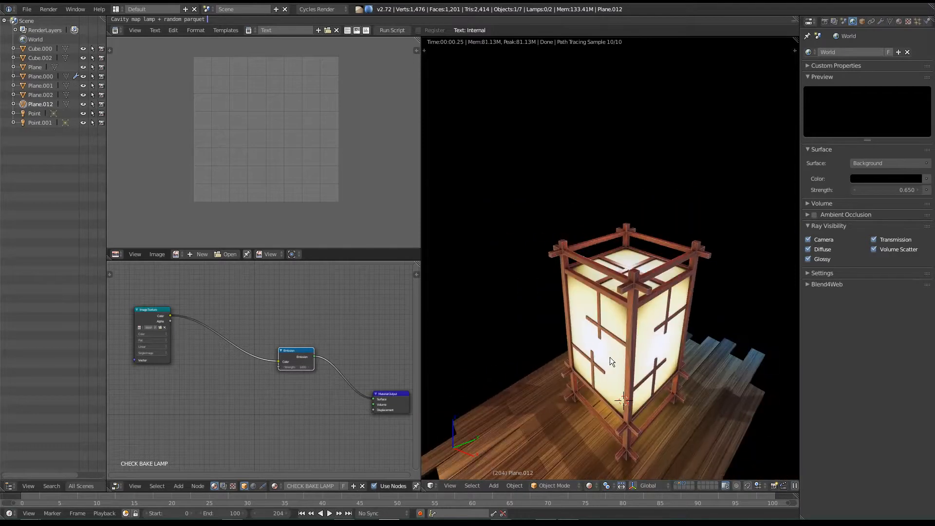
{"action": "middle_click_drag", "start_coordinate": [630, 387], "coordinate": [591, 399]}
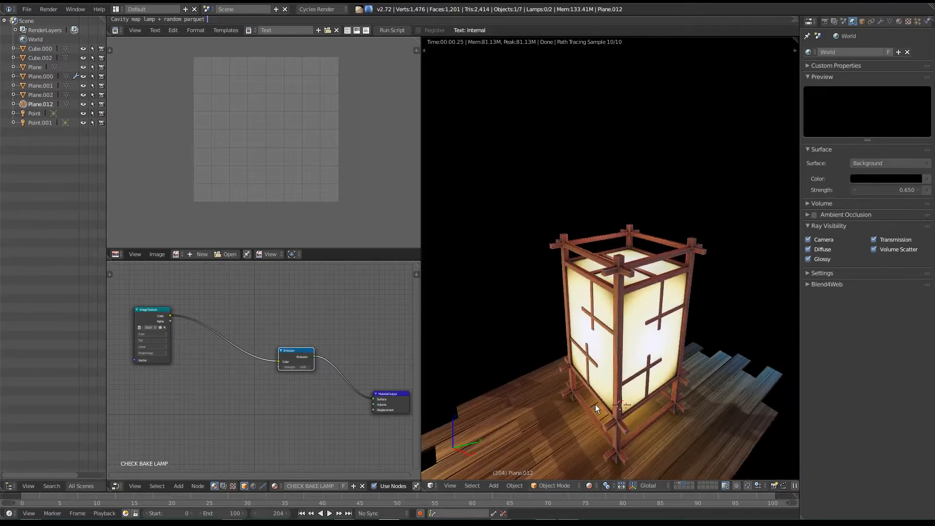
{"action": "middle_click_drag", "start_coordinate": [647, 423], "coordinate": [649, 394]}
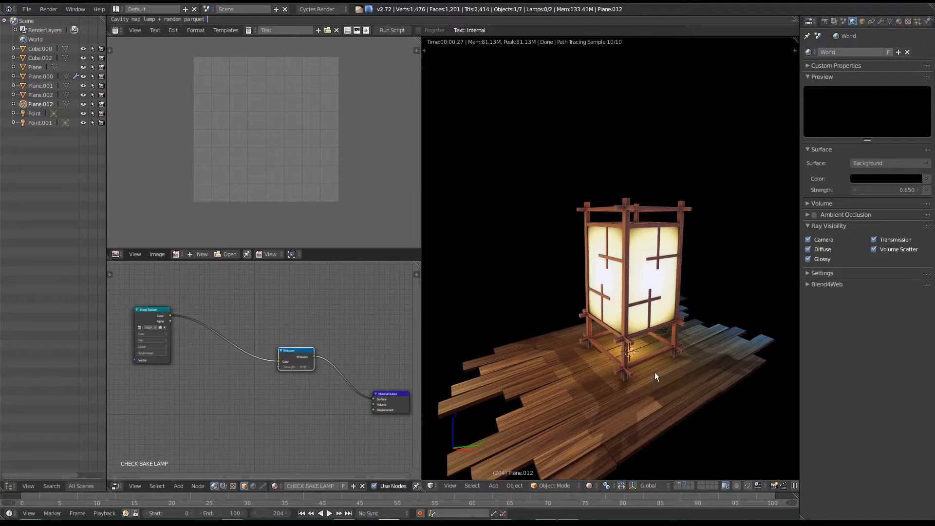
{"action": "middle_click_drag", "start_coordinate": [686, 320], "coordinate": [598, 346]}
{"action": "middle_click_drag", "start_coordinate": [536, 358], "coordinate": [682, 323]}
{"action": "middle_click_drag", "start_coordinate": [622, 327], "coordinate": [659, 336]}
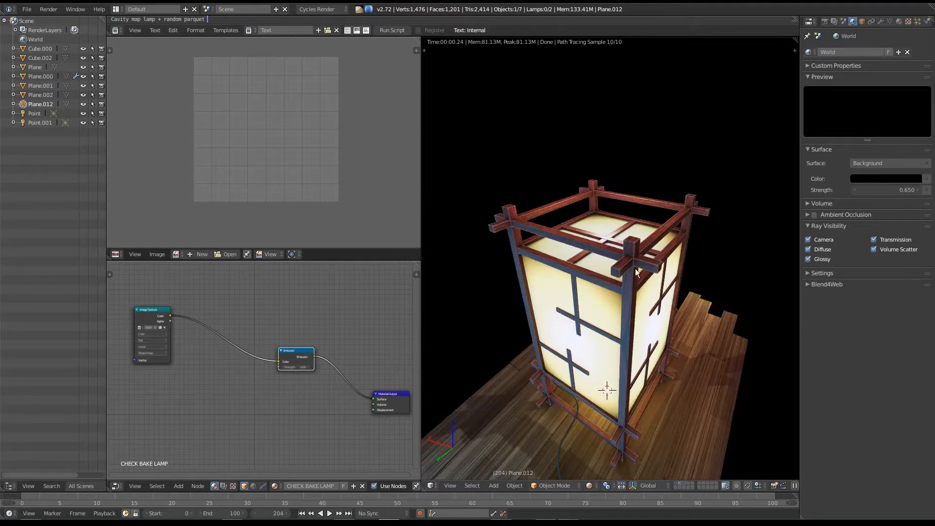
{"action": "middle_click_drag", "start_coordinate": [598, 373], "coordinate": [616, 339]}
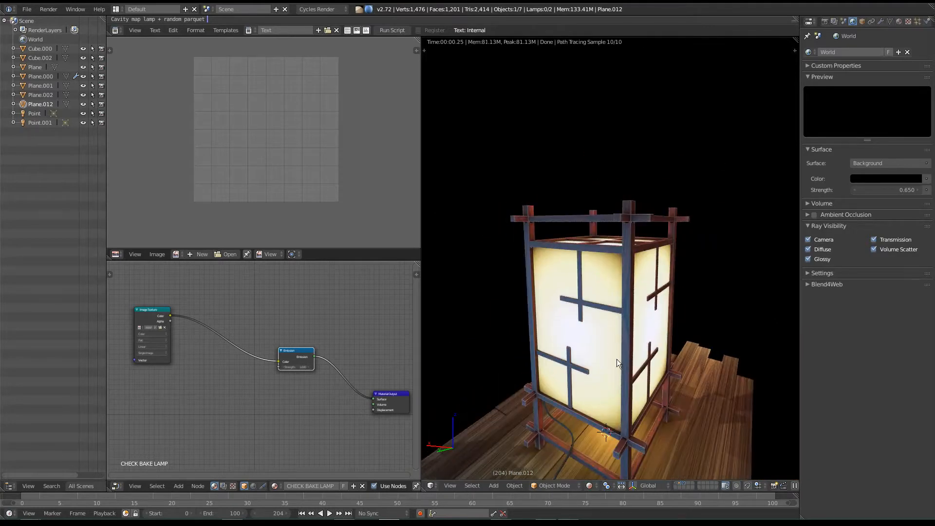
{"action": "middle_click_drag", "start_coordinate": [633, 285], "coordinate": [565, 317]}
{"action": "scroll", "coordinate": [565, 317], "scroll_direction": "up", "scroll_amount": 6}
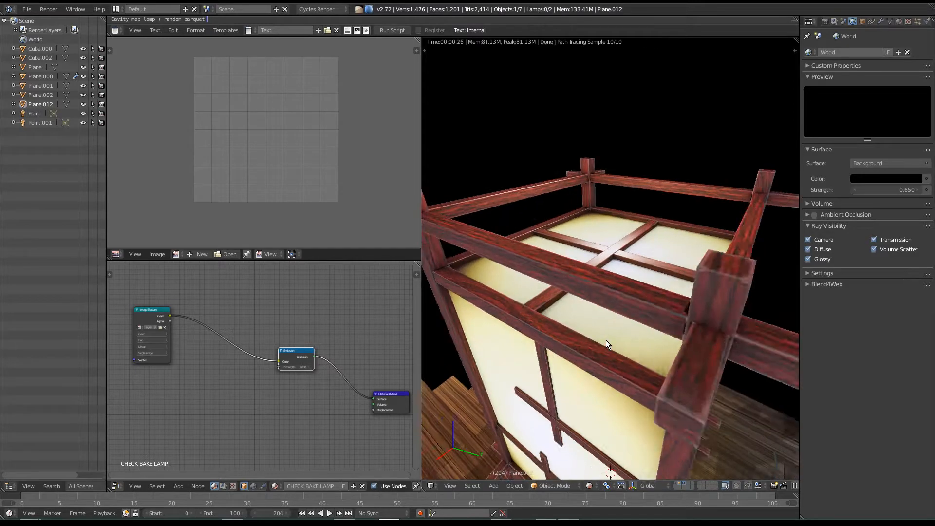
{"action": "scroll", "coordinate": [655, 387], "scroll_direction": "down", "scroll_amount": 3}
{"action": "middle_click_drag", "start_coordinate": [674, 405], "coordinate": [586, 379]}
{"action": "scroll", "coordinate": [655, 379], "scroll_direction": "down", "scroll_amount": 2}
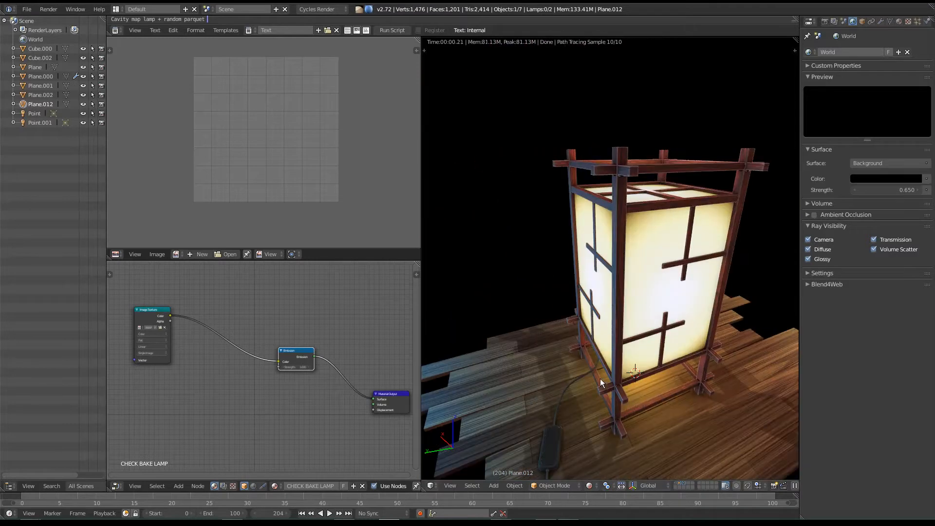
{"action": "scroll", "coordinate": [653, 396], "scroll_direction": "down", "scroll_amount": 1}
{"action": "middle_click_drag", "start_coordinate": [653, 396], "coordinate": [580, 310]}
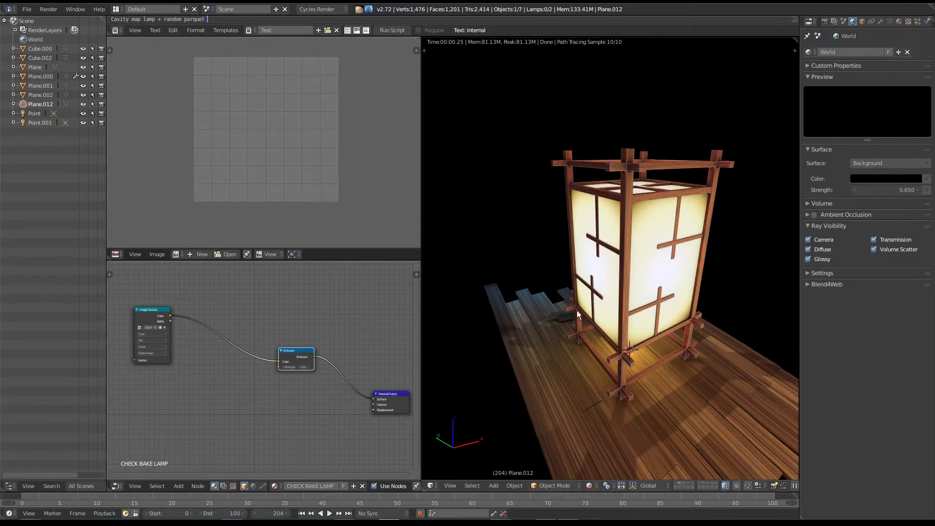